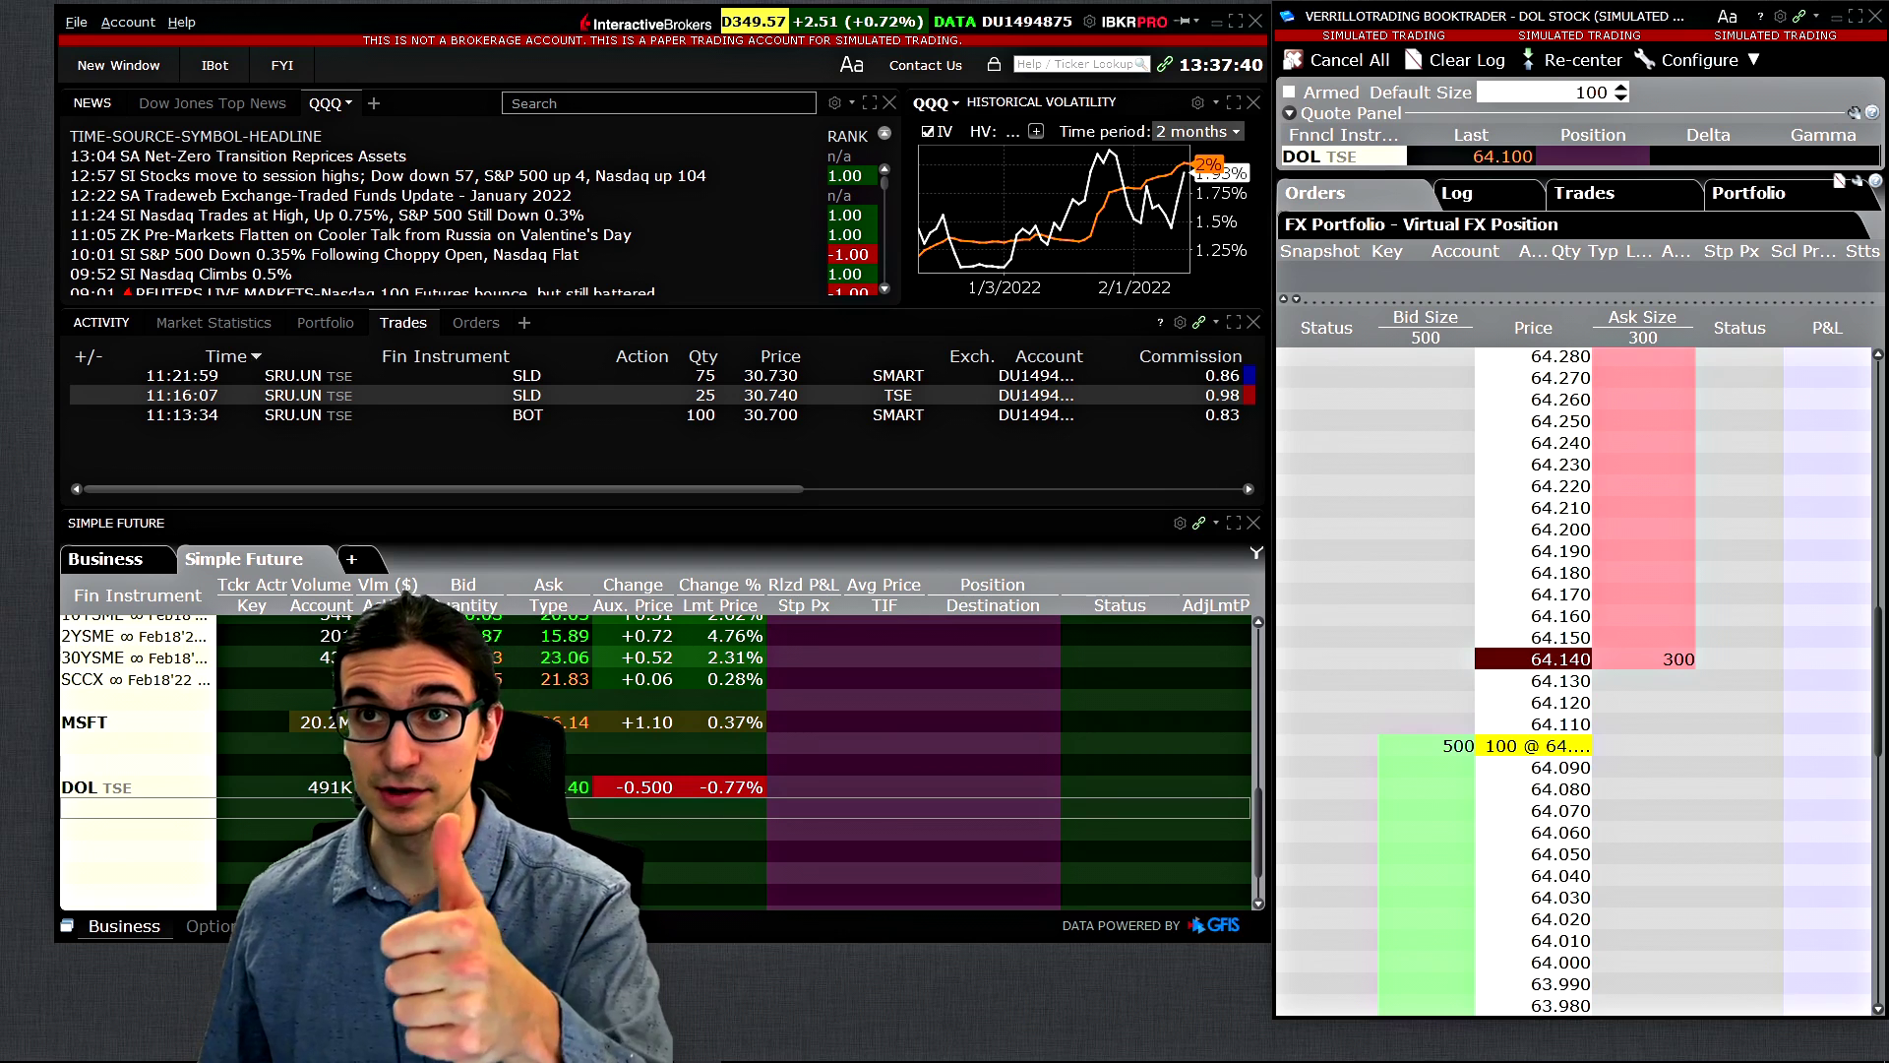
left_click(134, 807)
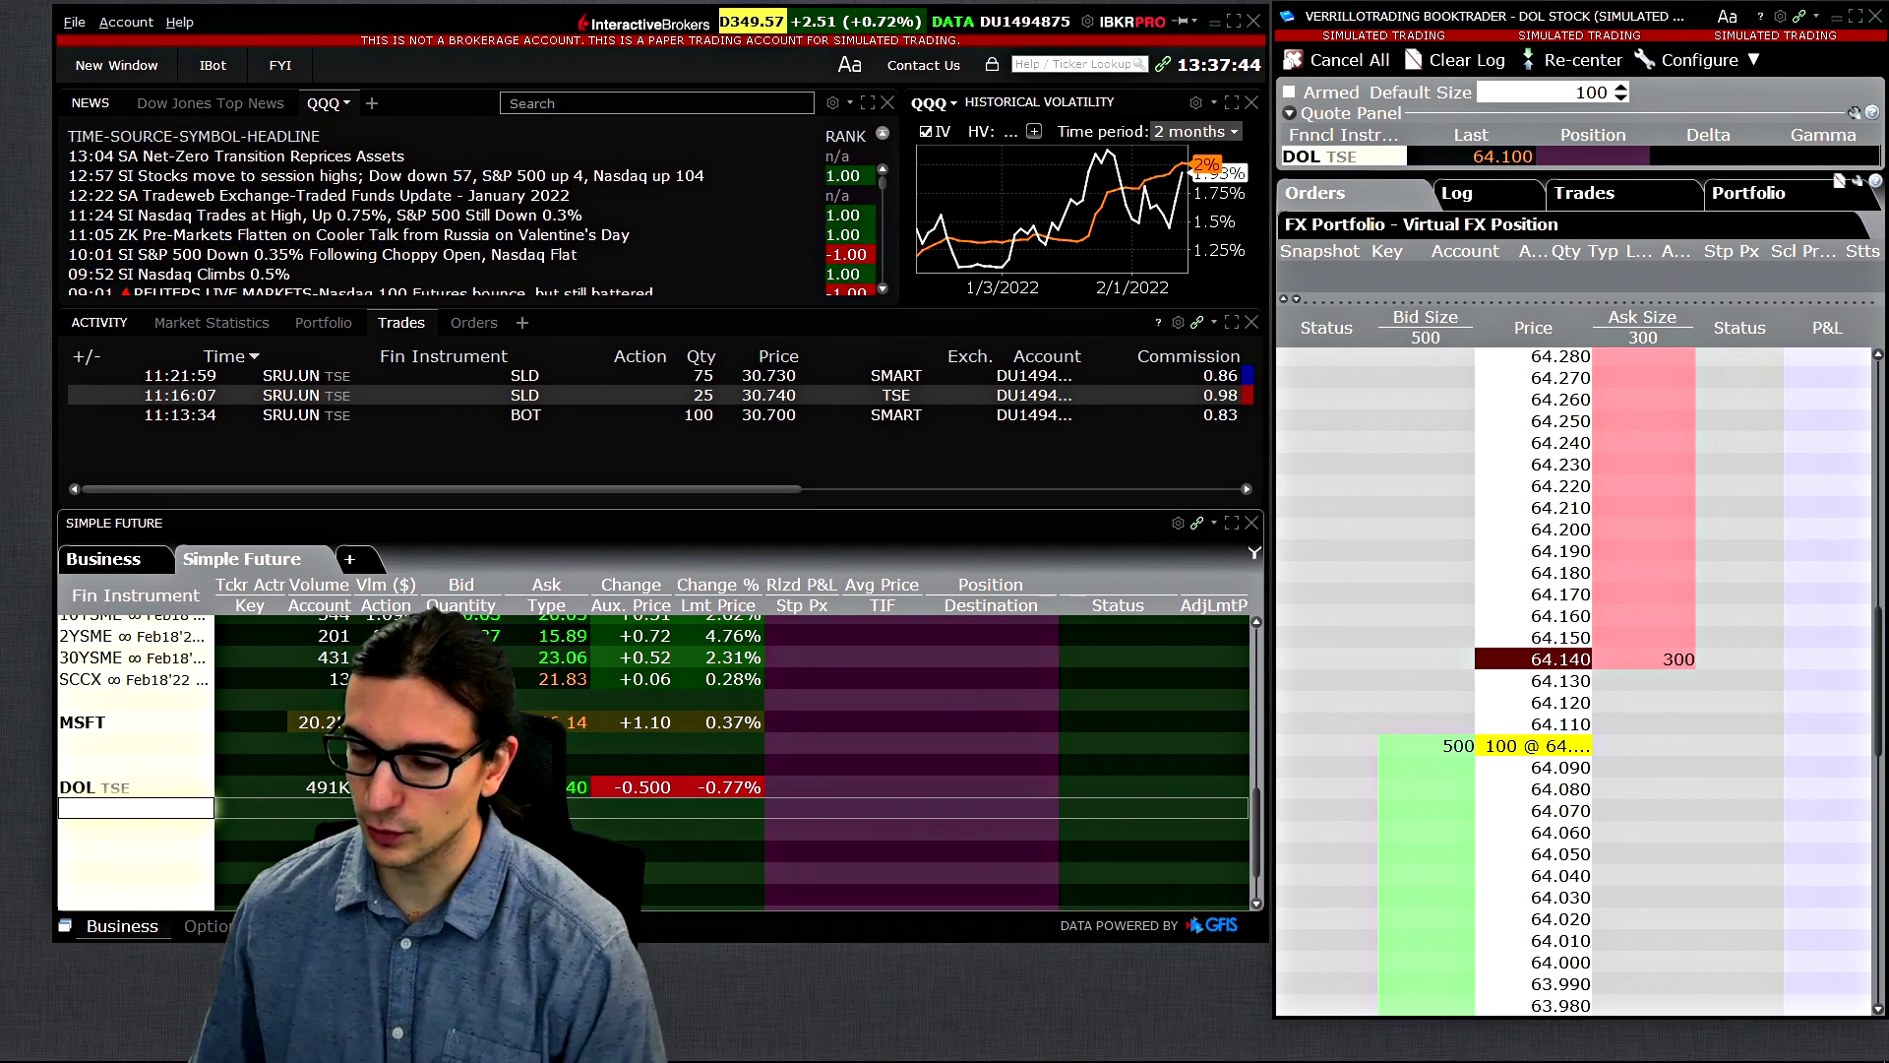
key("Escape")
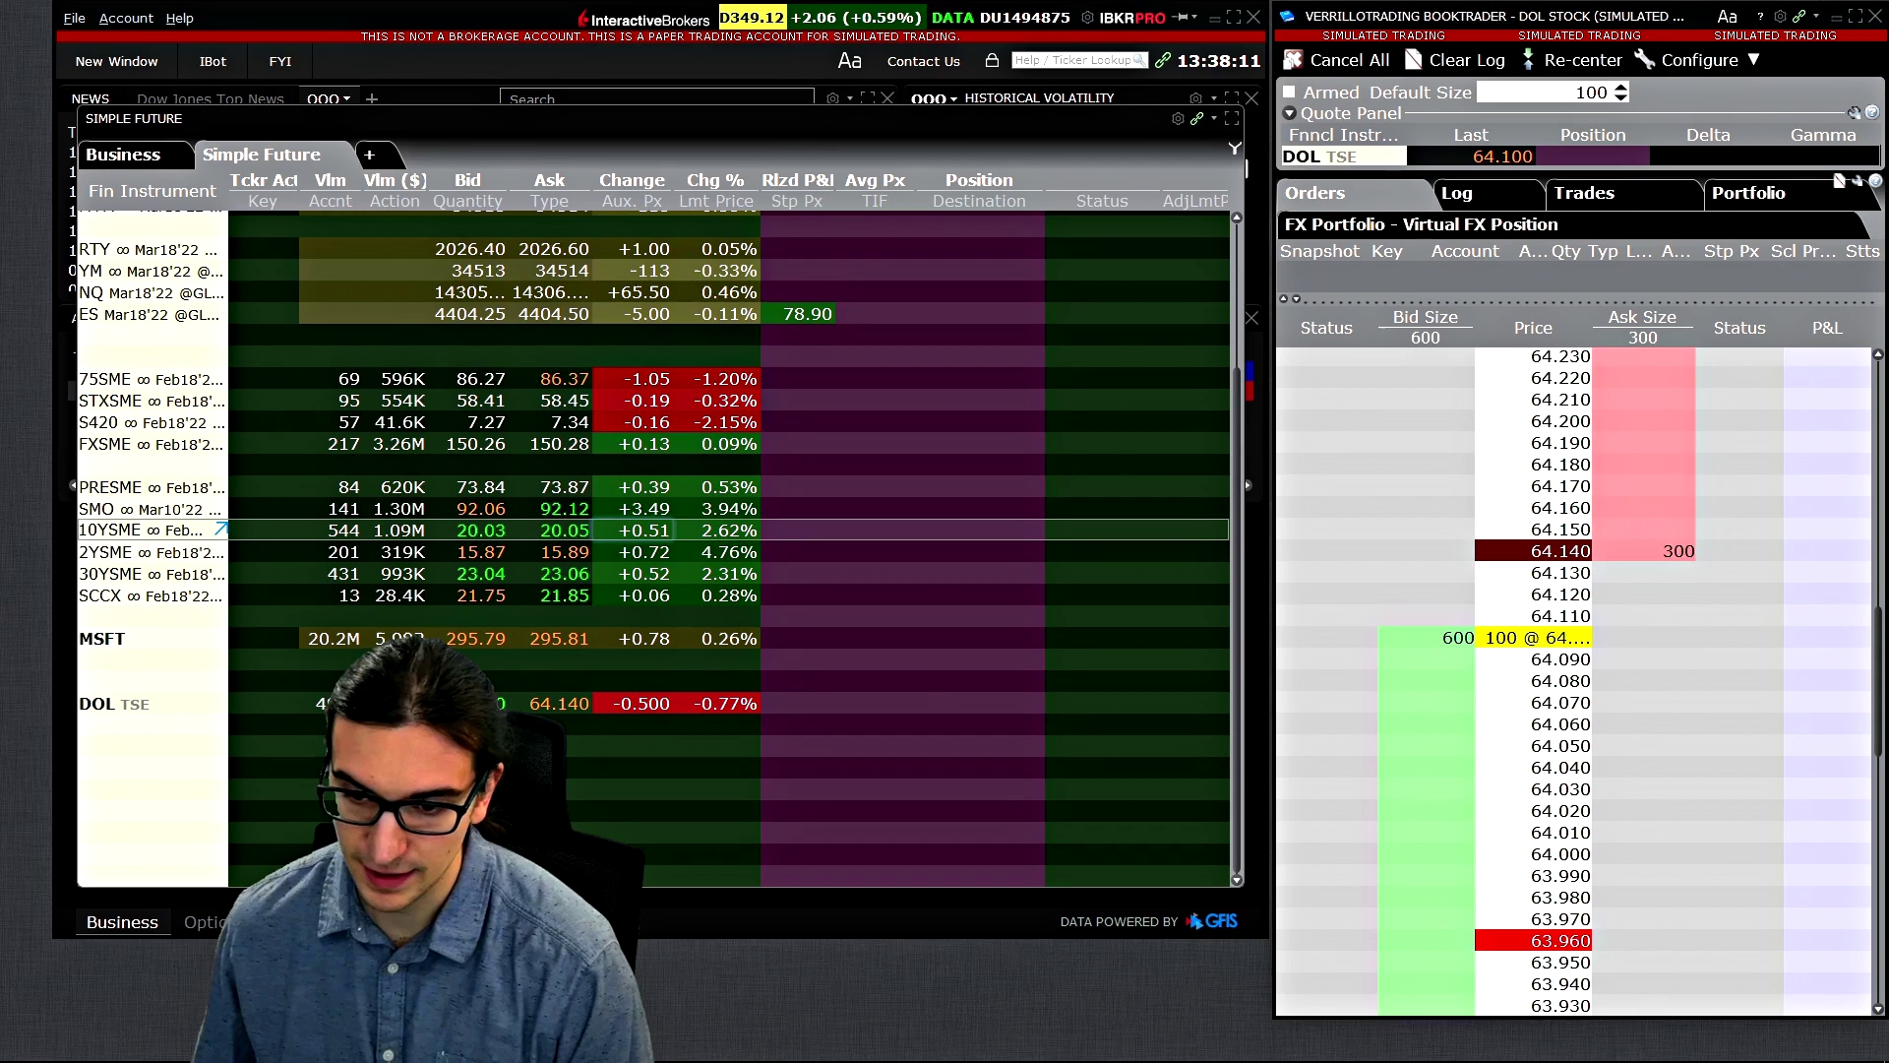
Step: Load the 10YSME future from the watchlist into the linked BookTrader and look through the available new-window tools
left_click(138, 529)
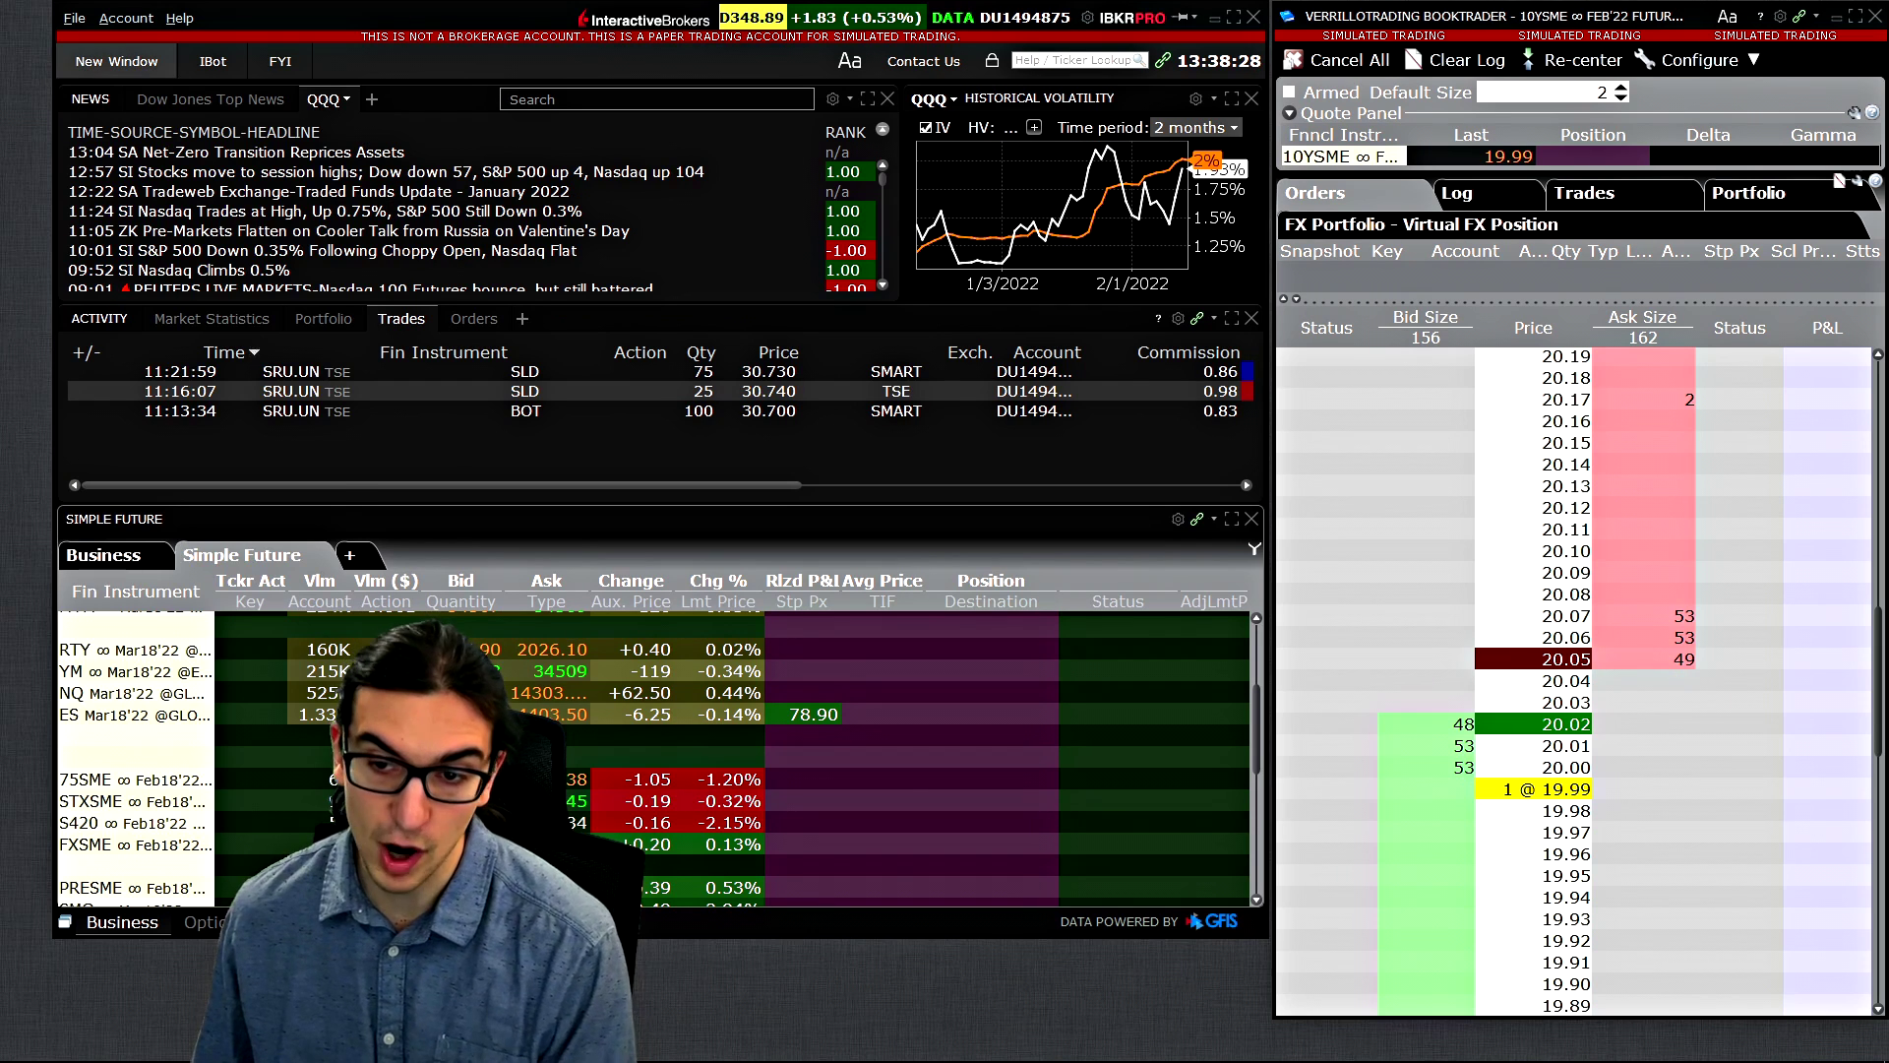
left_click(116, 61)
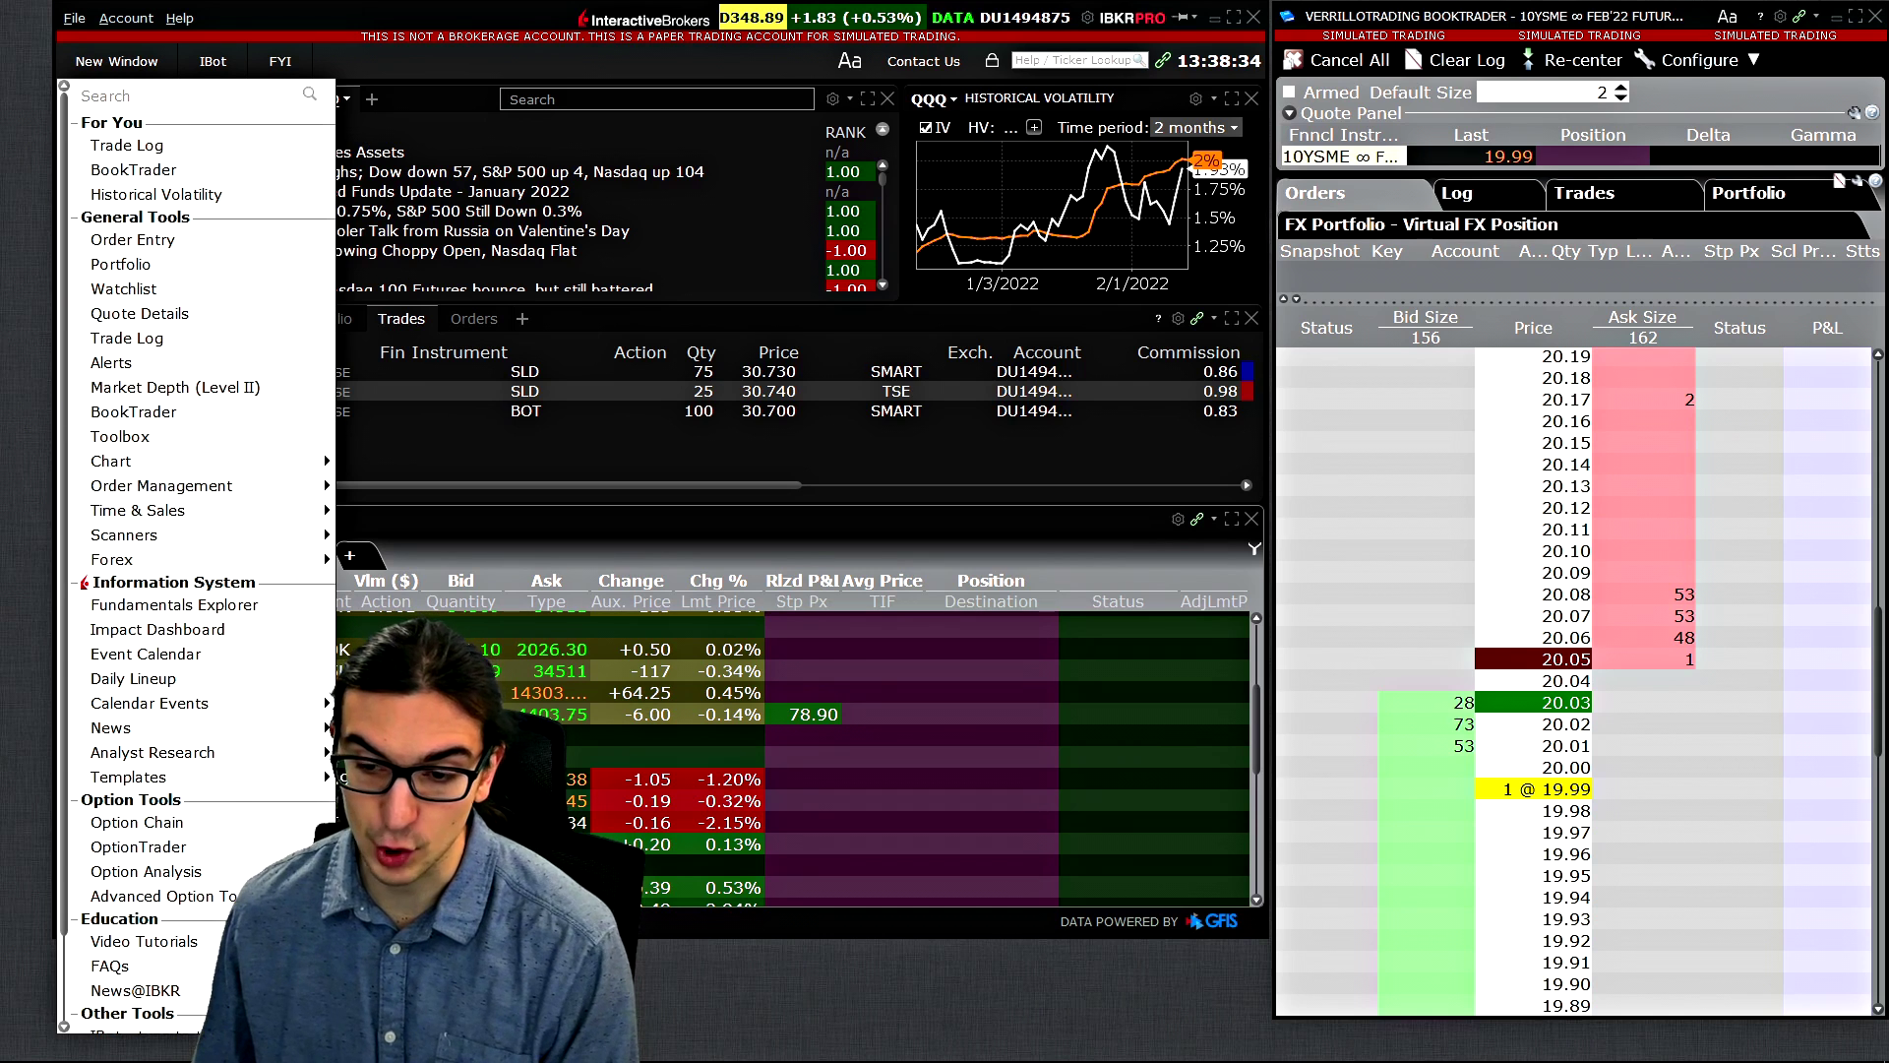
left_click(124, 288)
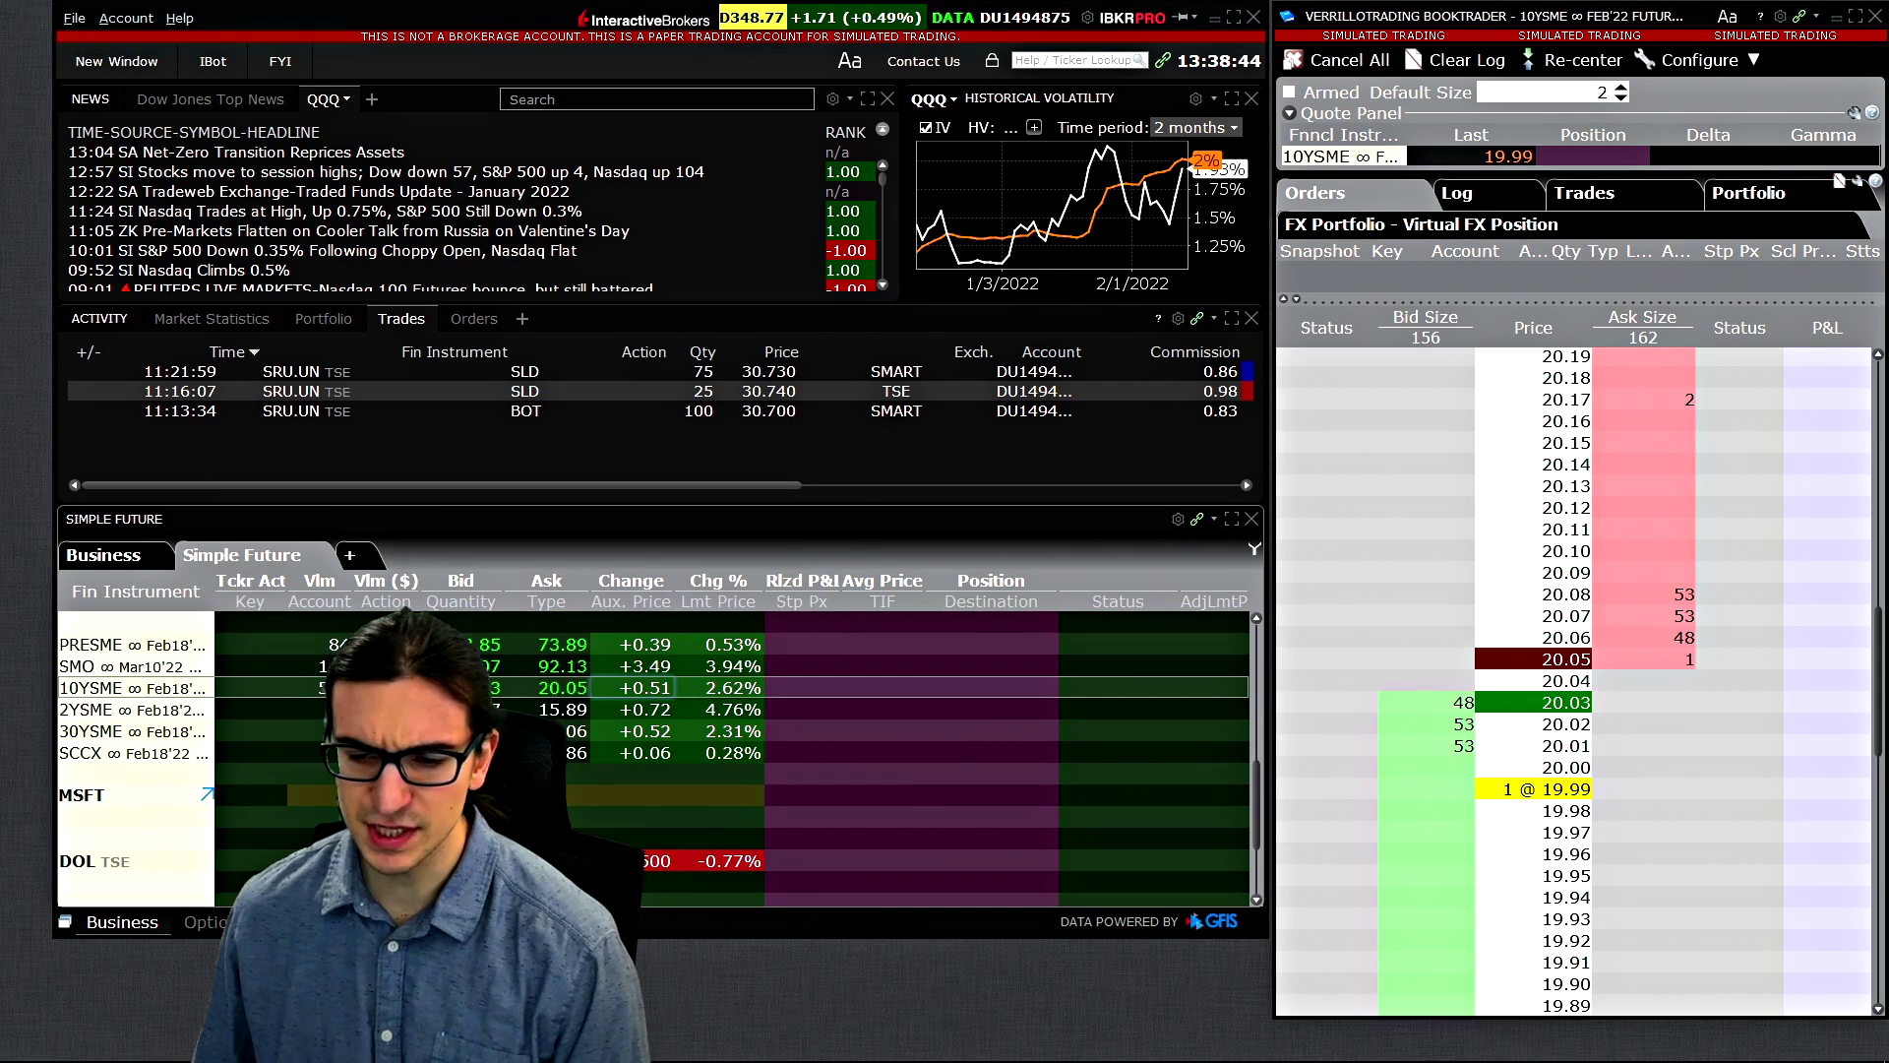
Step: Load DOL from the Simple Future watchlist into the linked BookTrader, shift the main window aside and select the DOL row
scroll(649, 758, "down", 2)
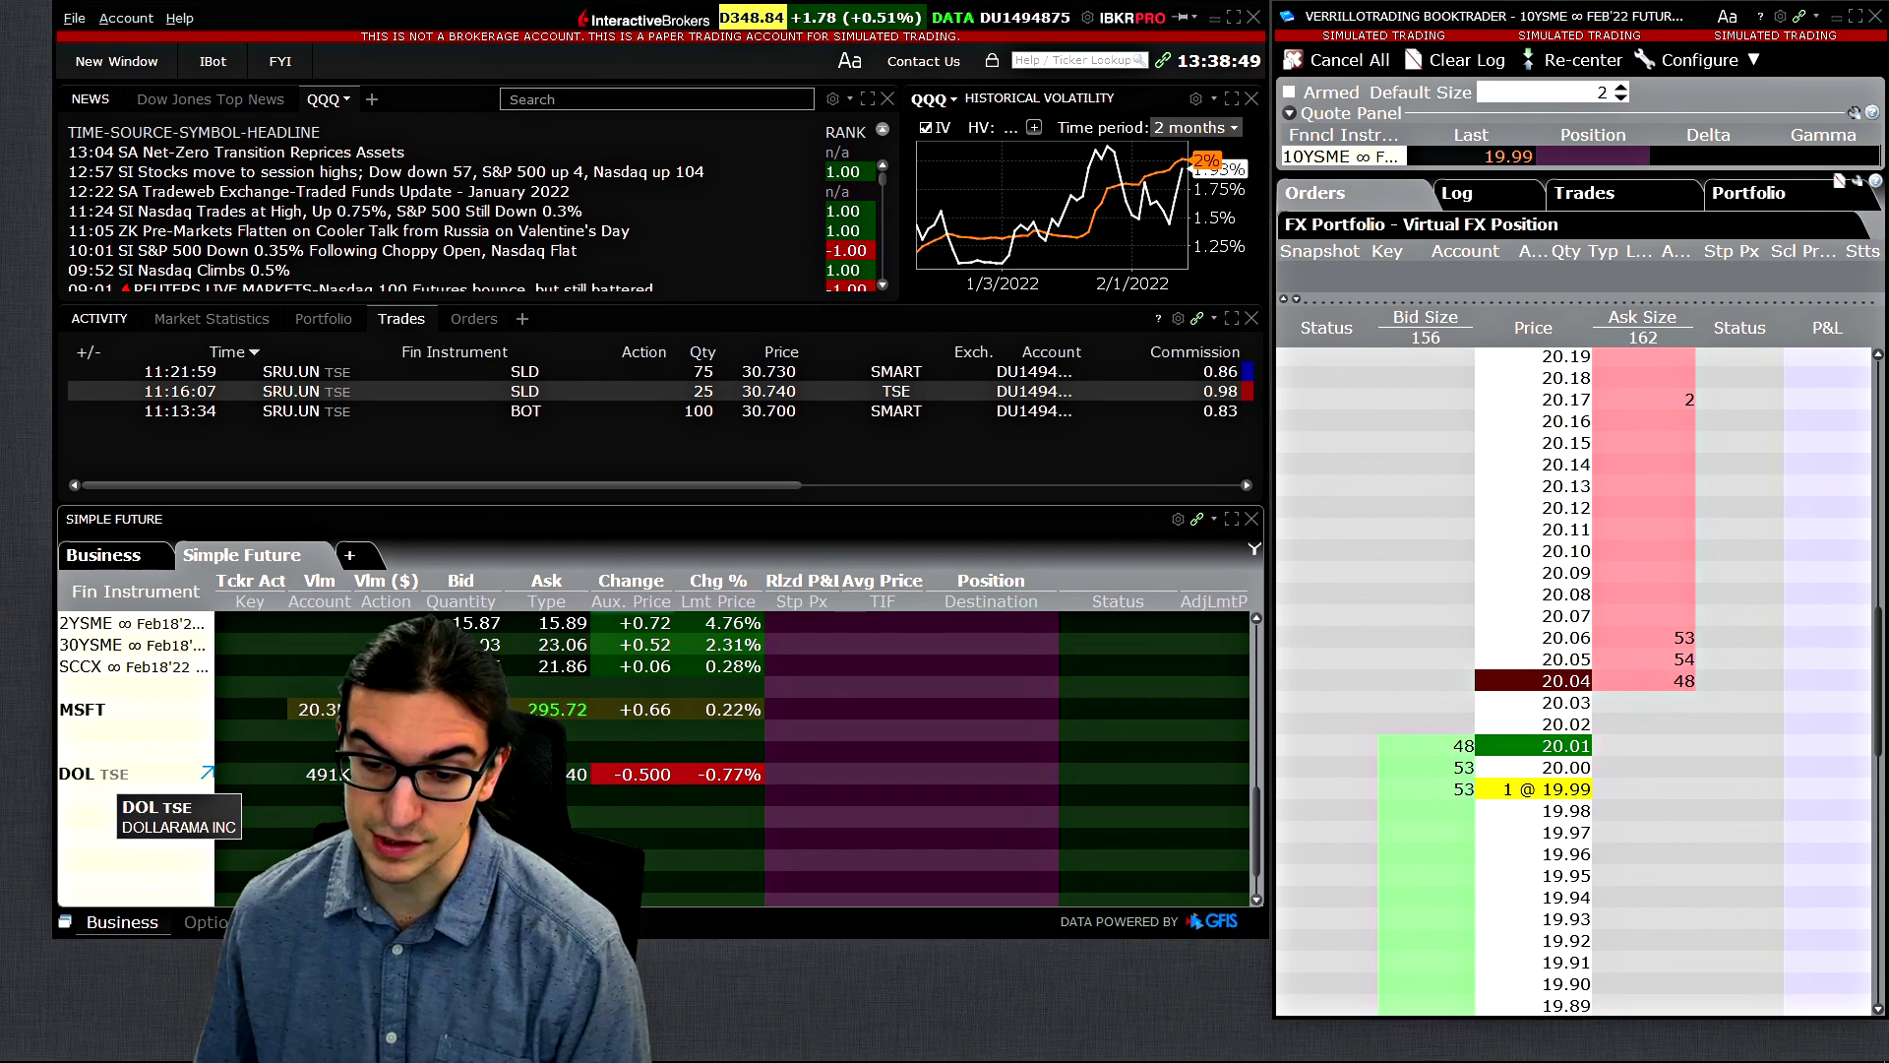
left_click(207, 772)
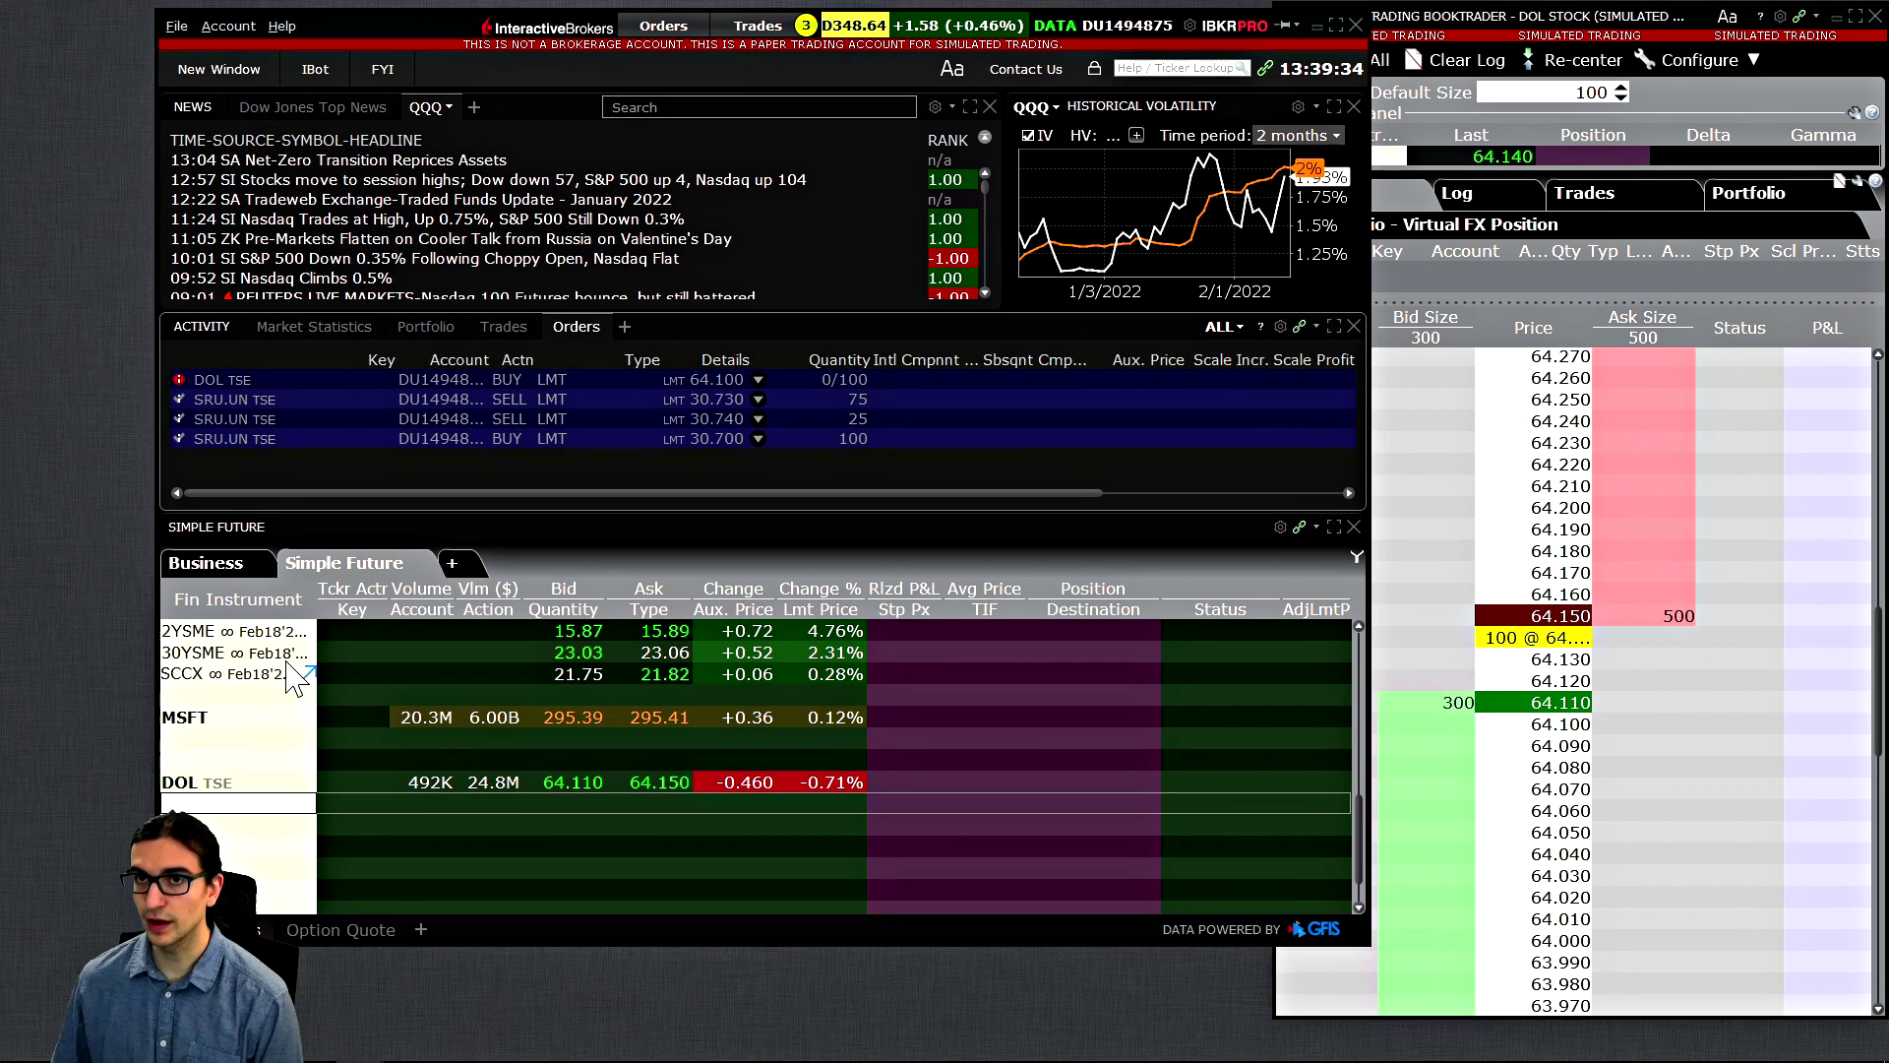
left_click_drag(543, 17, 655, 18)
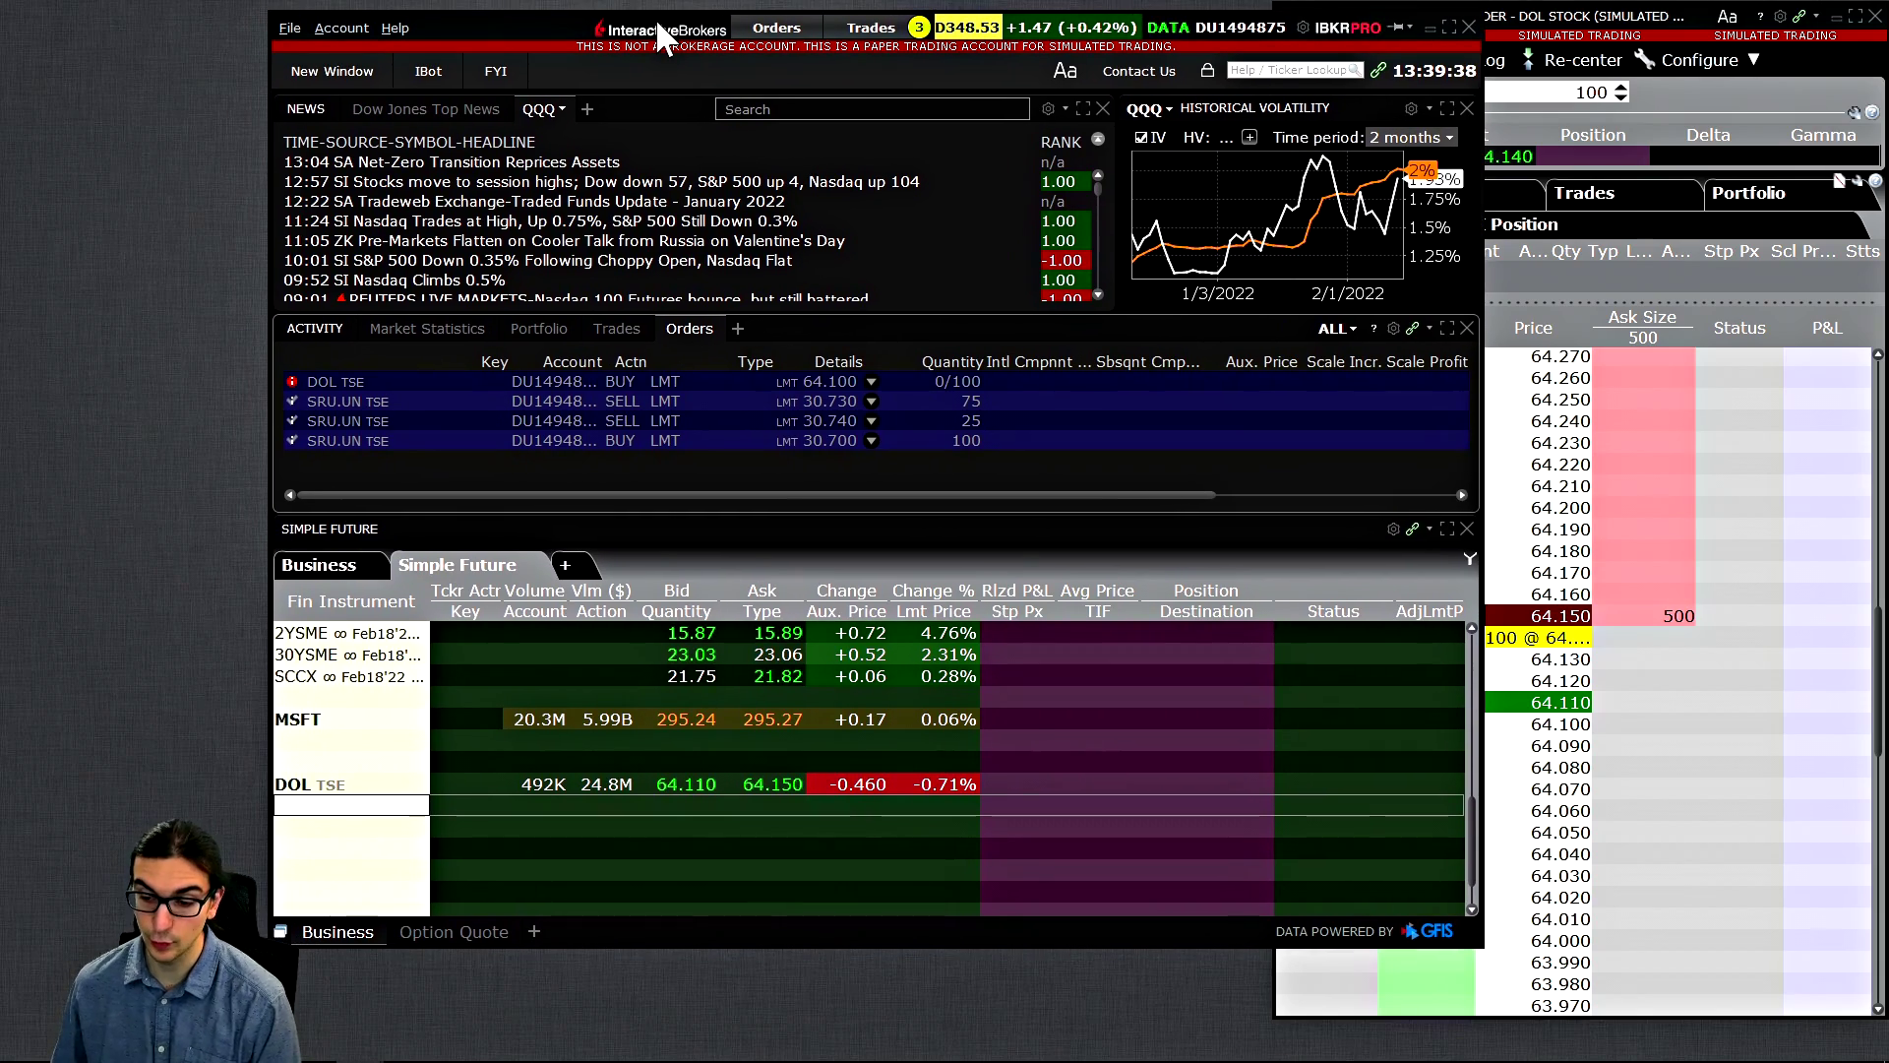
left_click(296, 782)
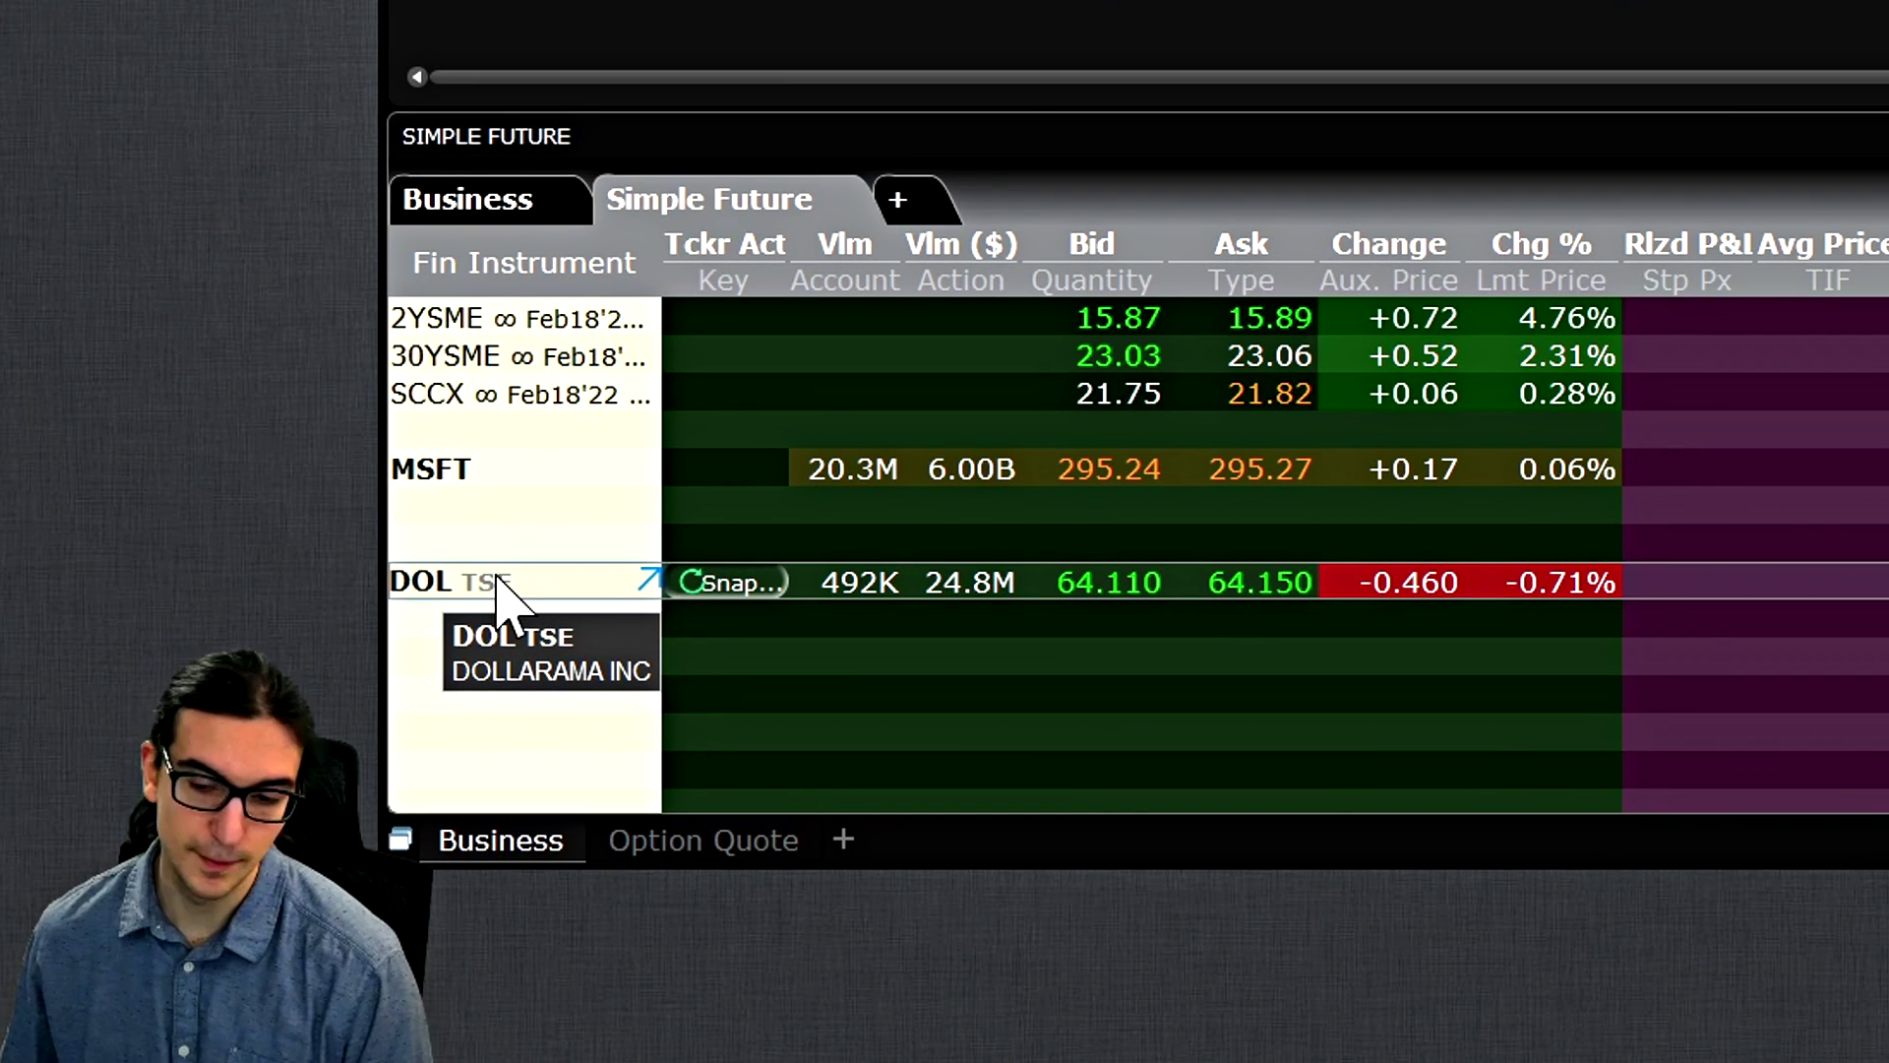
Step: Create a DAY limit order to buy 100 shares of DOL at 64.110 and transmit it
right_click(527, 583)
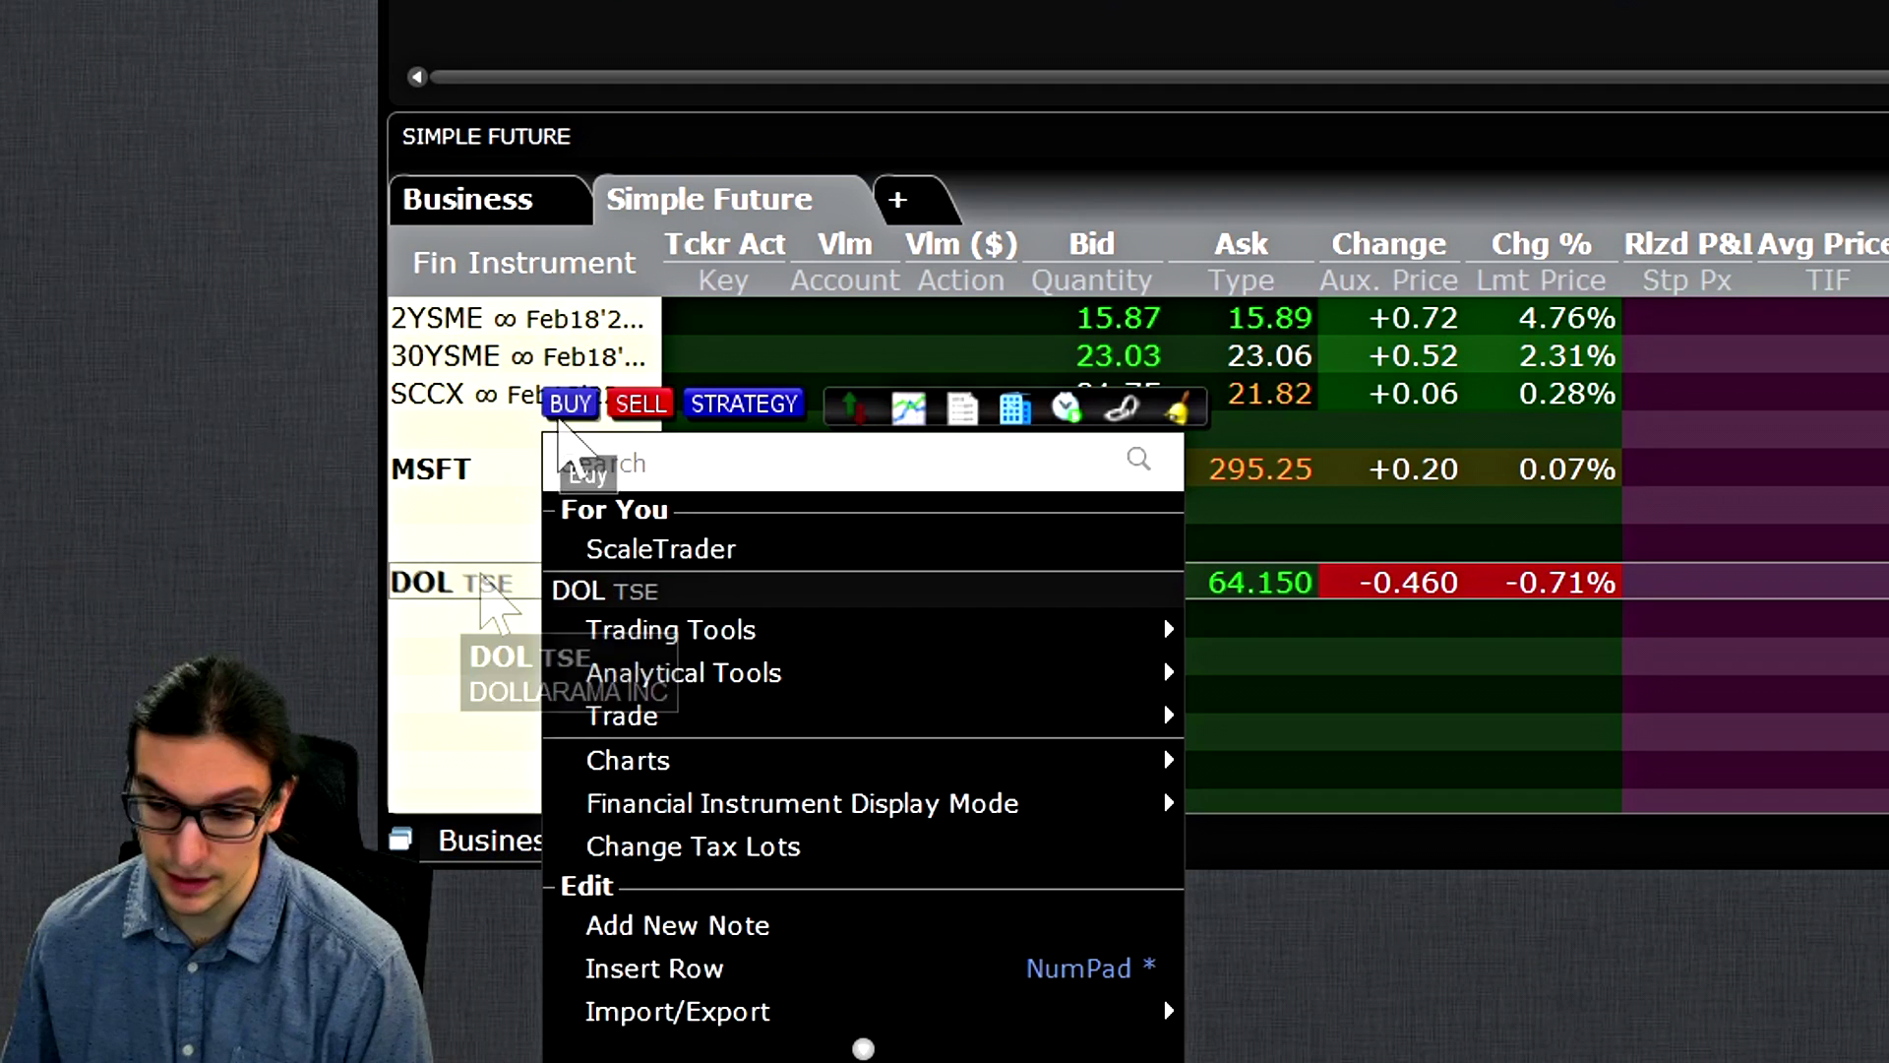
right_click(481, 583)
left_click(523, 404)
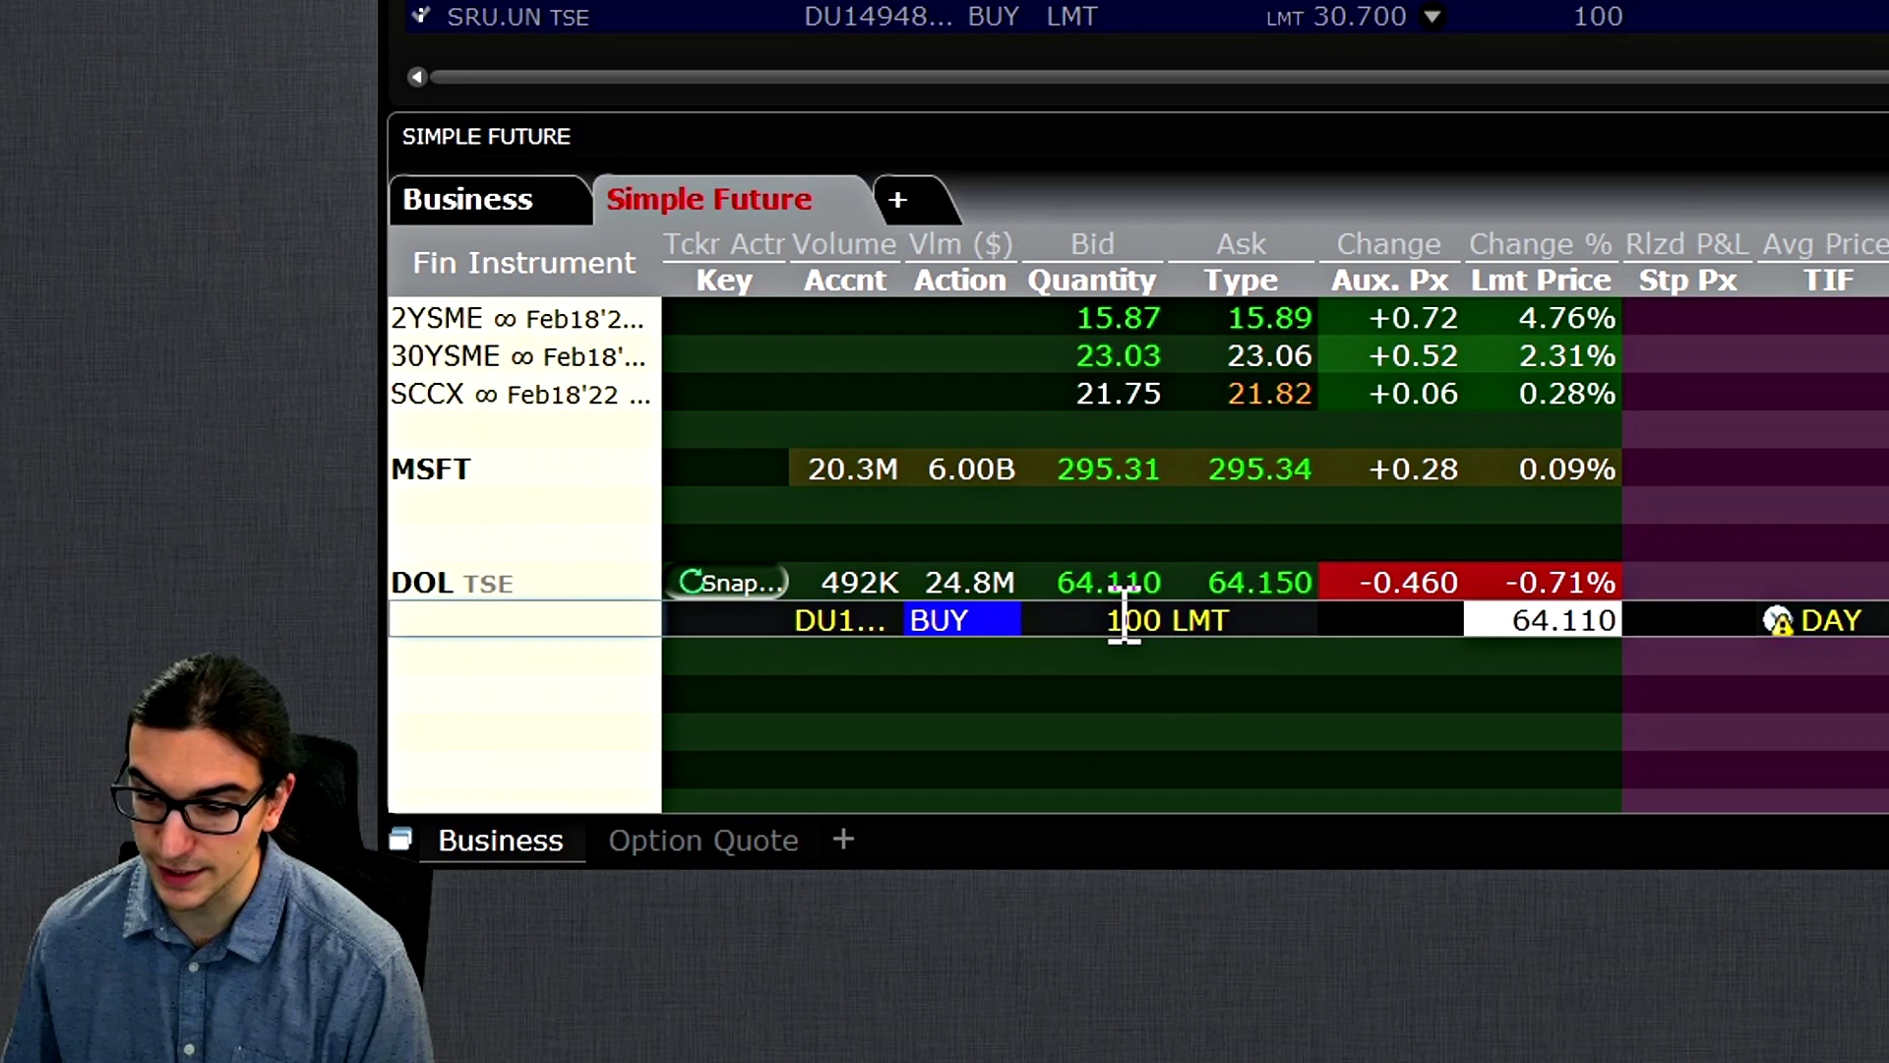
mouse_move(1125, 620)
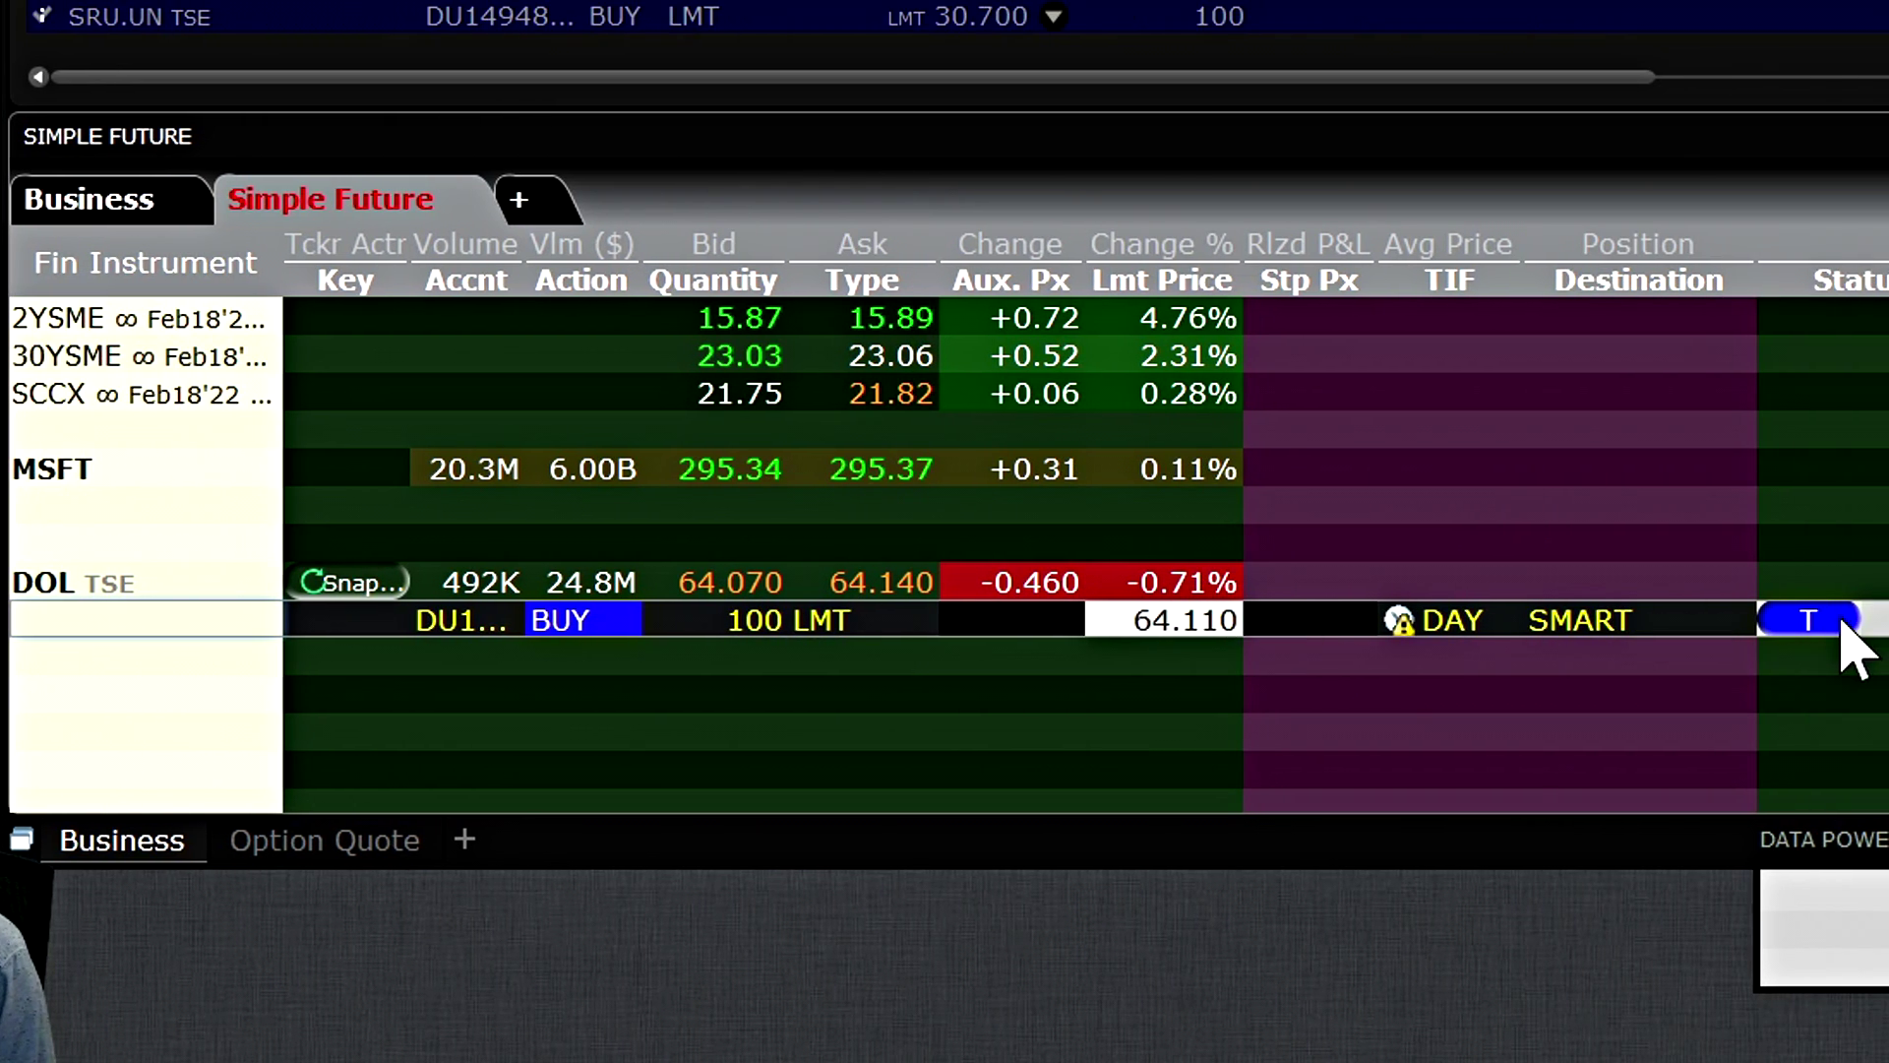
left_click(1870, 620)
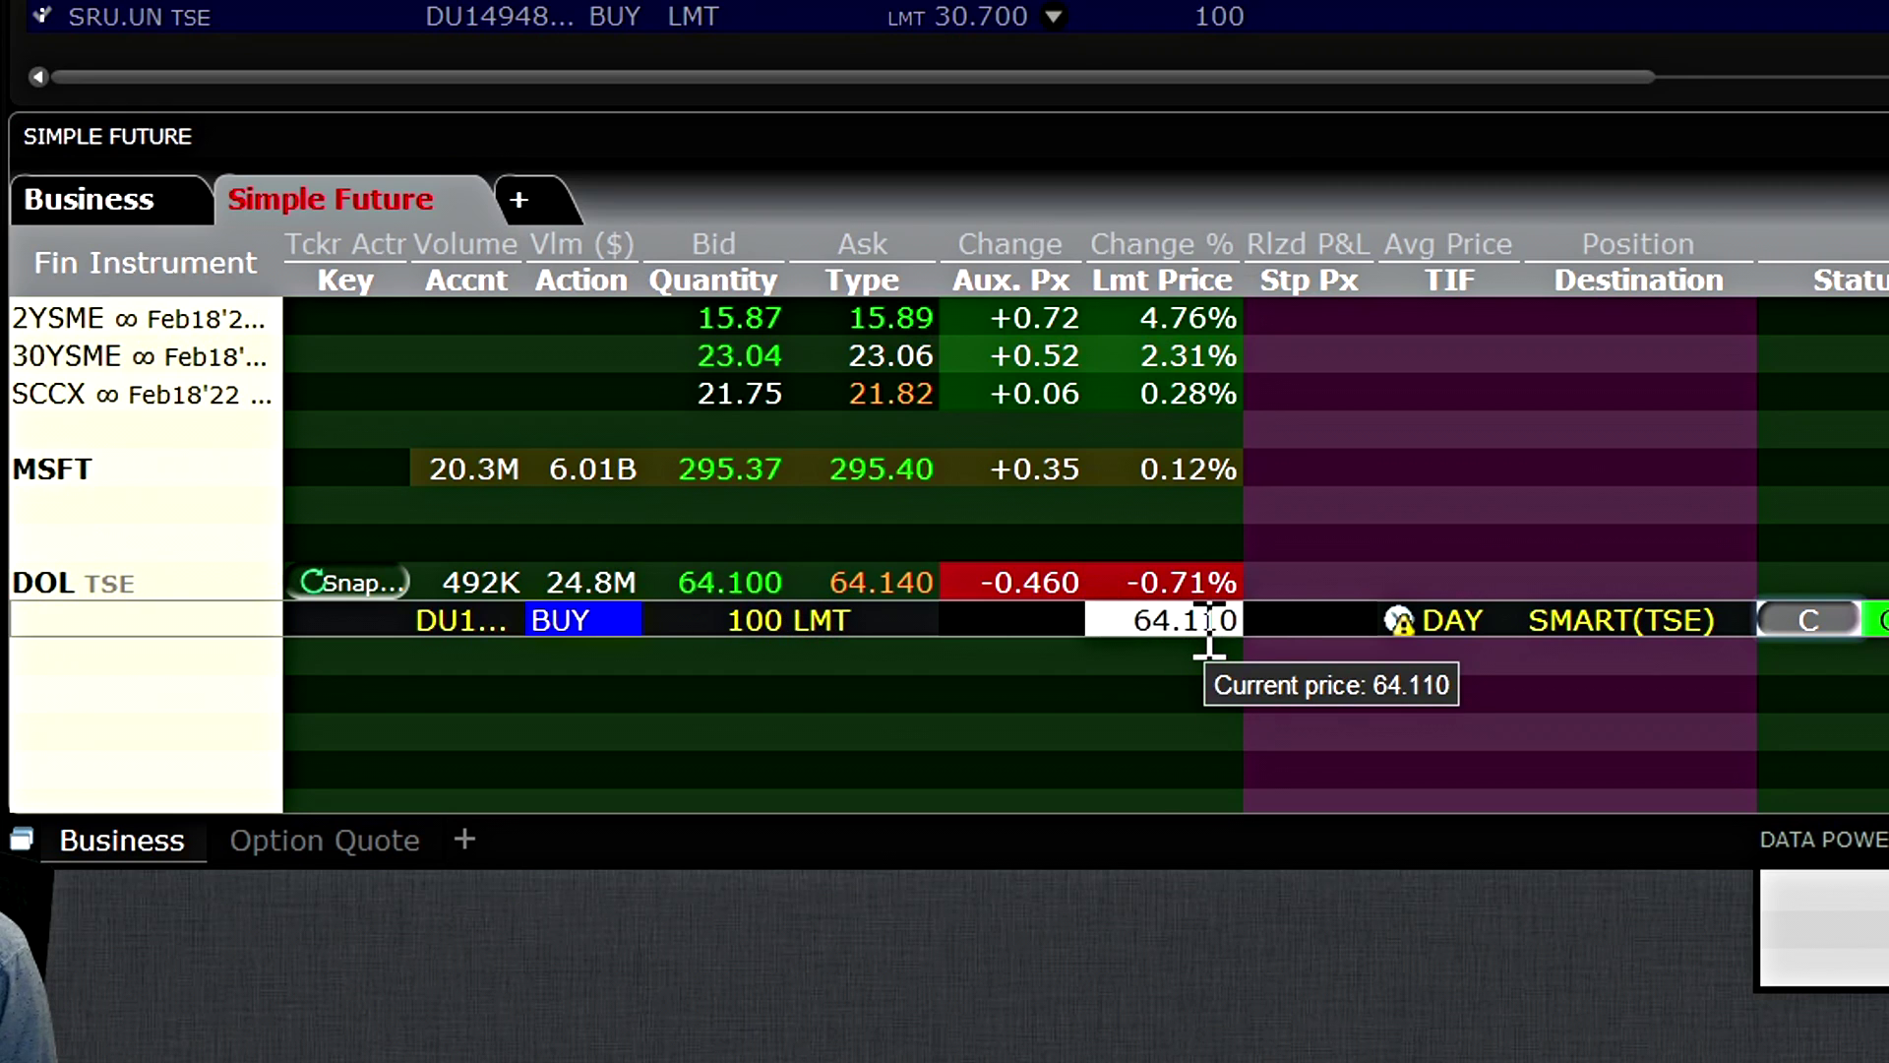
Step: Change the DOL buy order's limit price to the ask of 64.140, transmit the update and clear the filled order row
left_click(1210, 622)
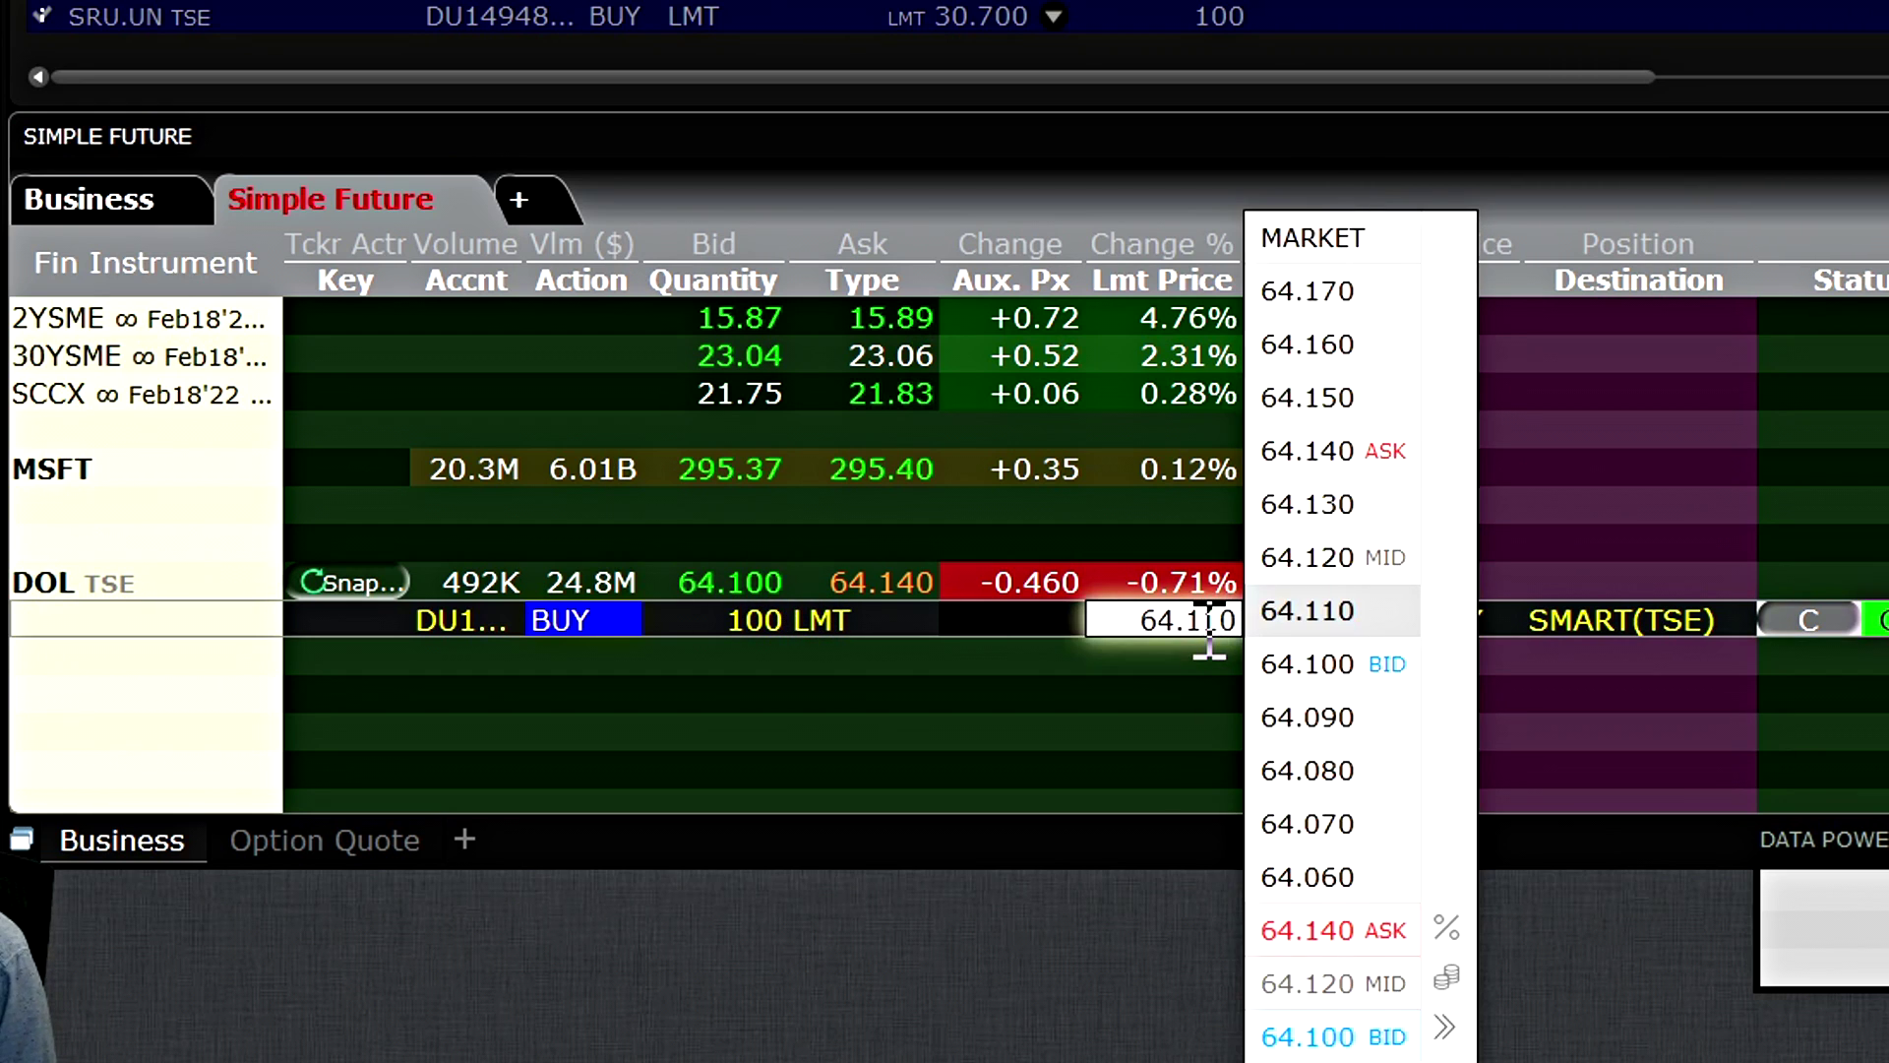
left_click(1357, 453)
left_click(1793, 620)
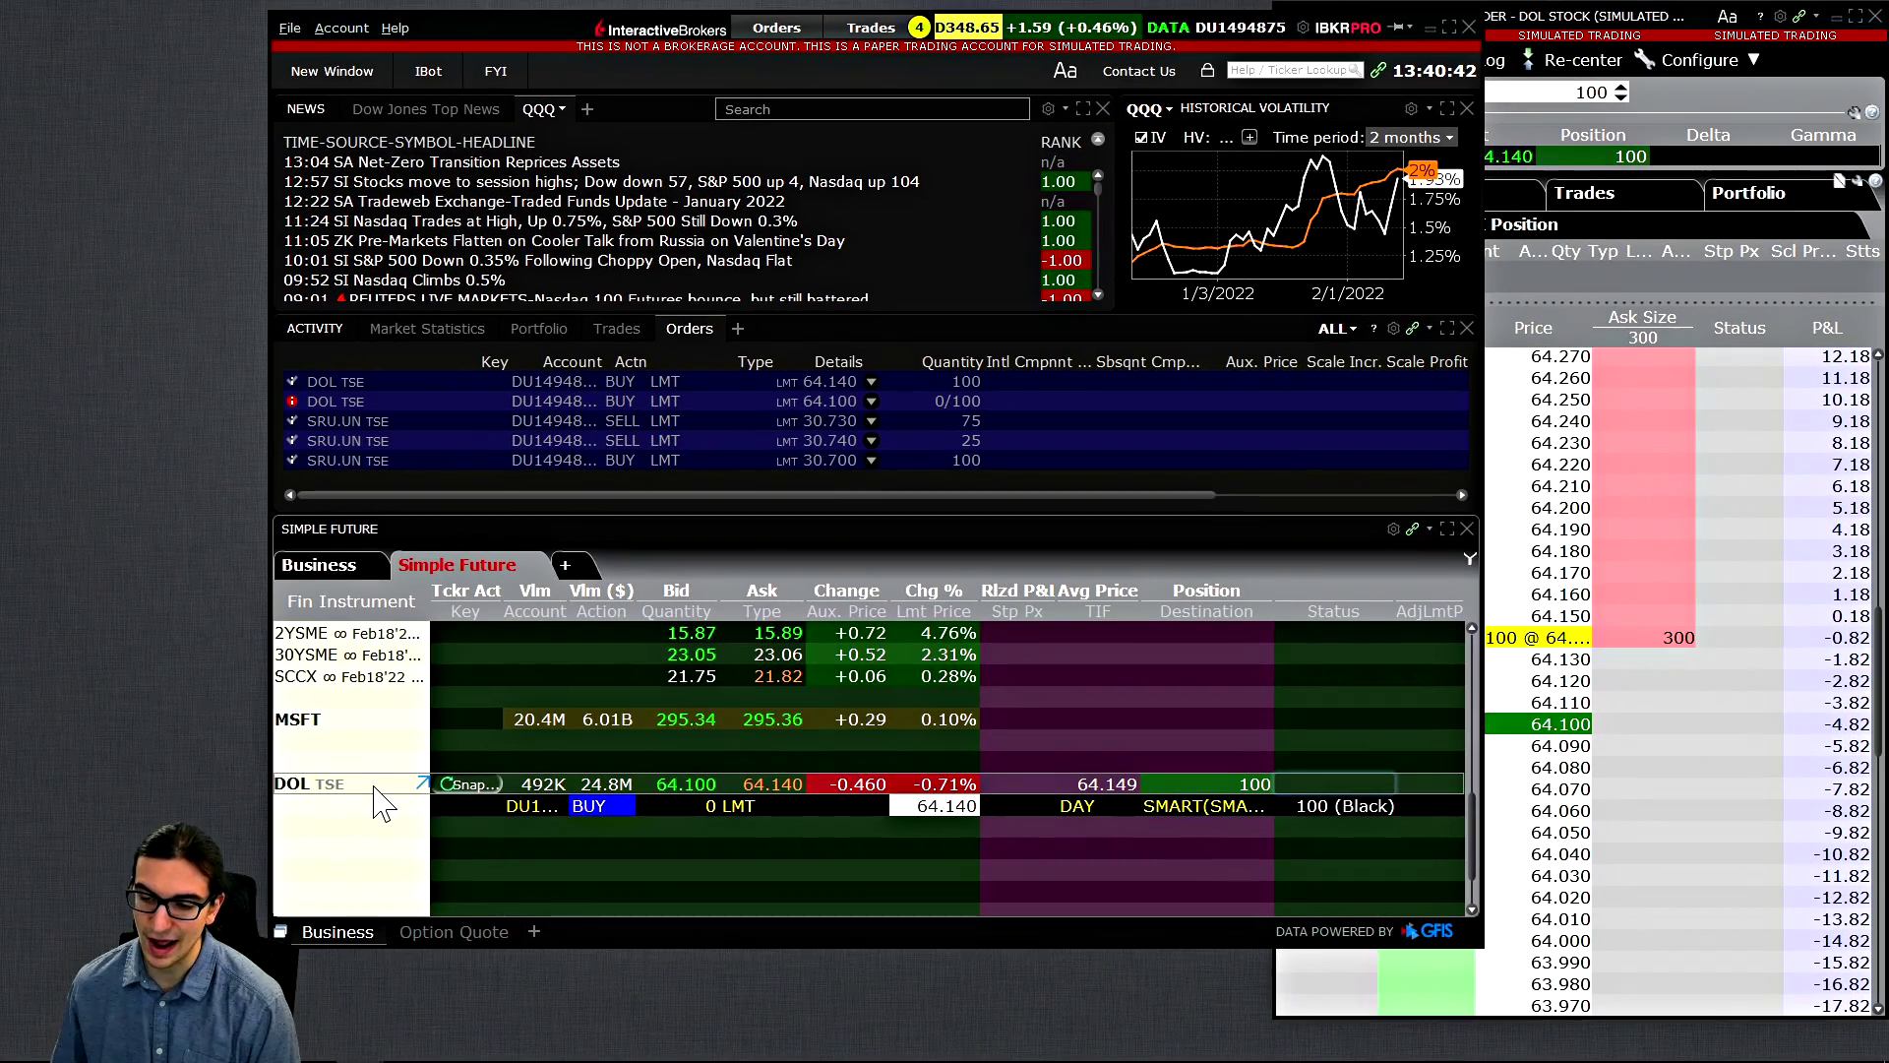
left_click_drag(685, 24, 645, 18)
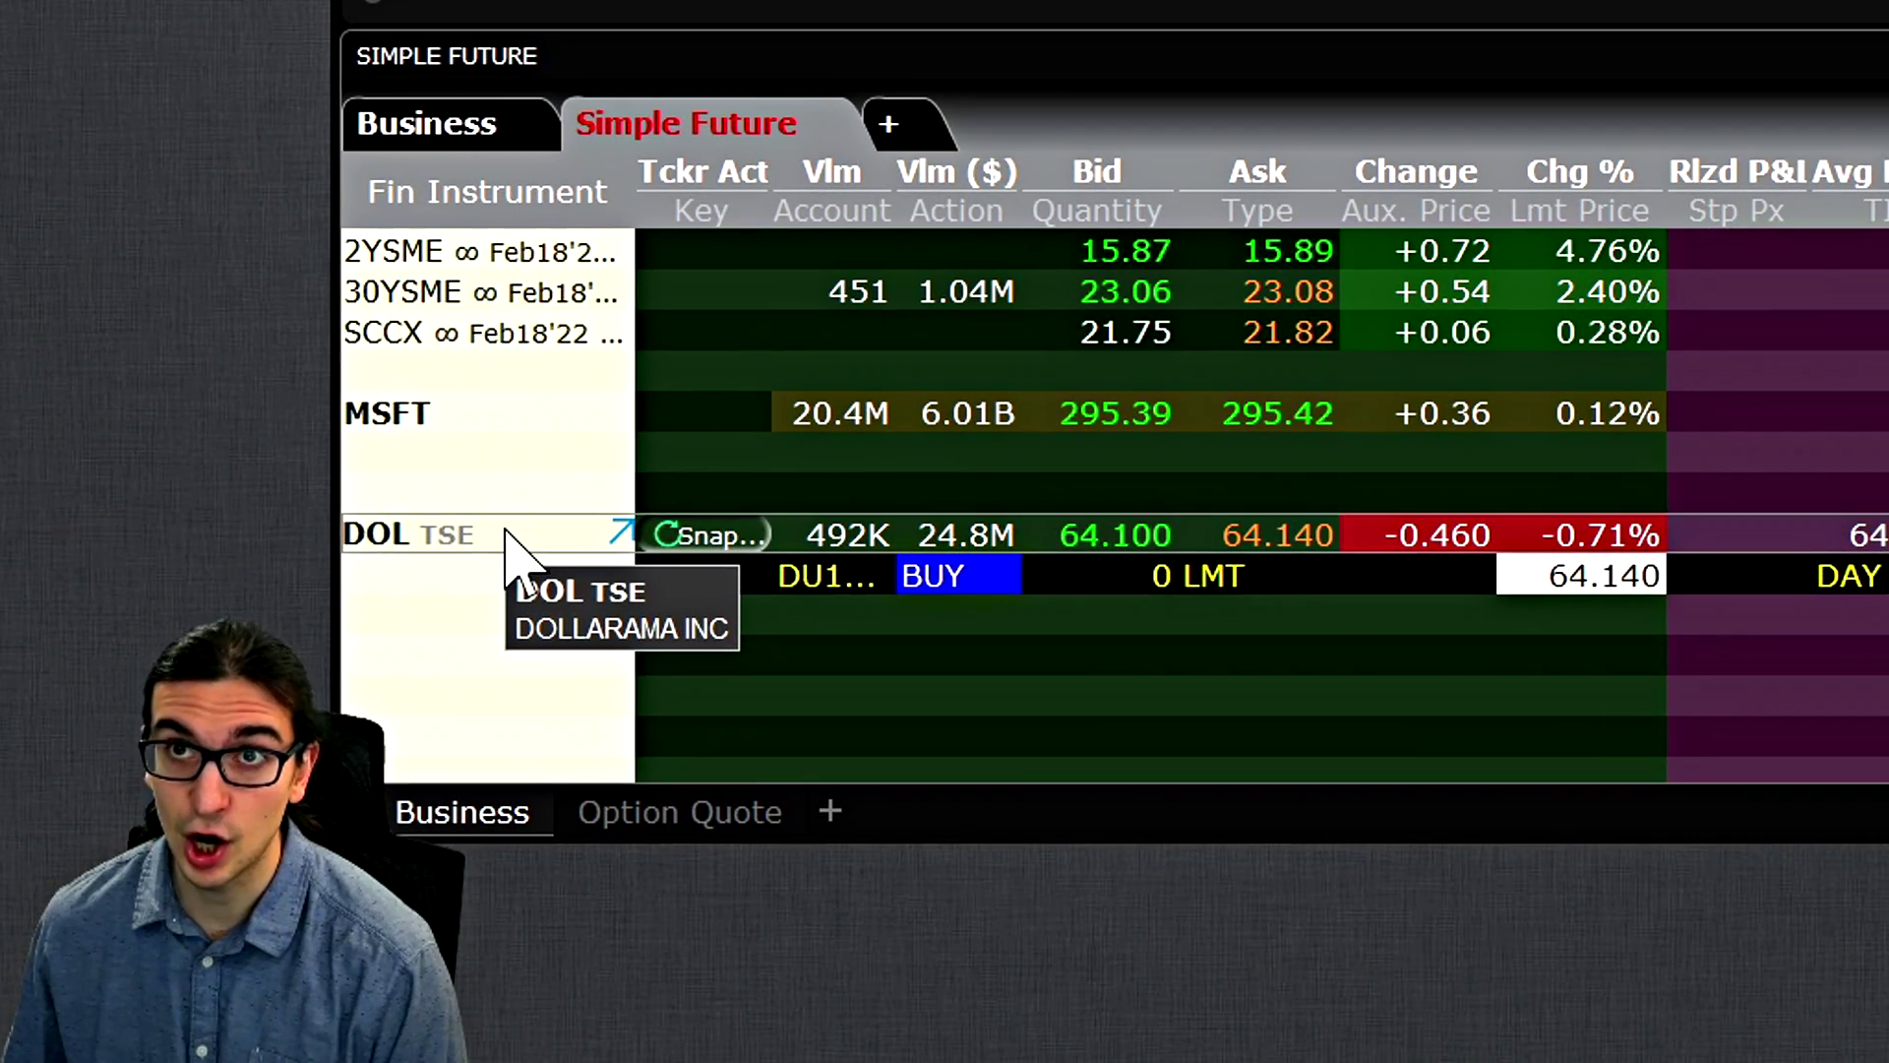
key("Escape")
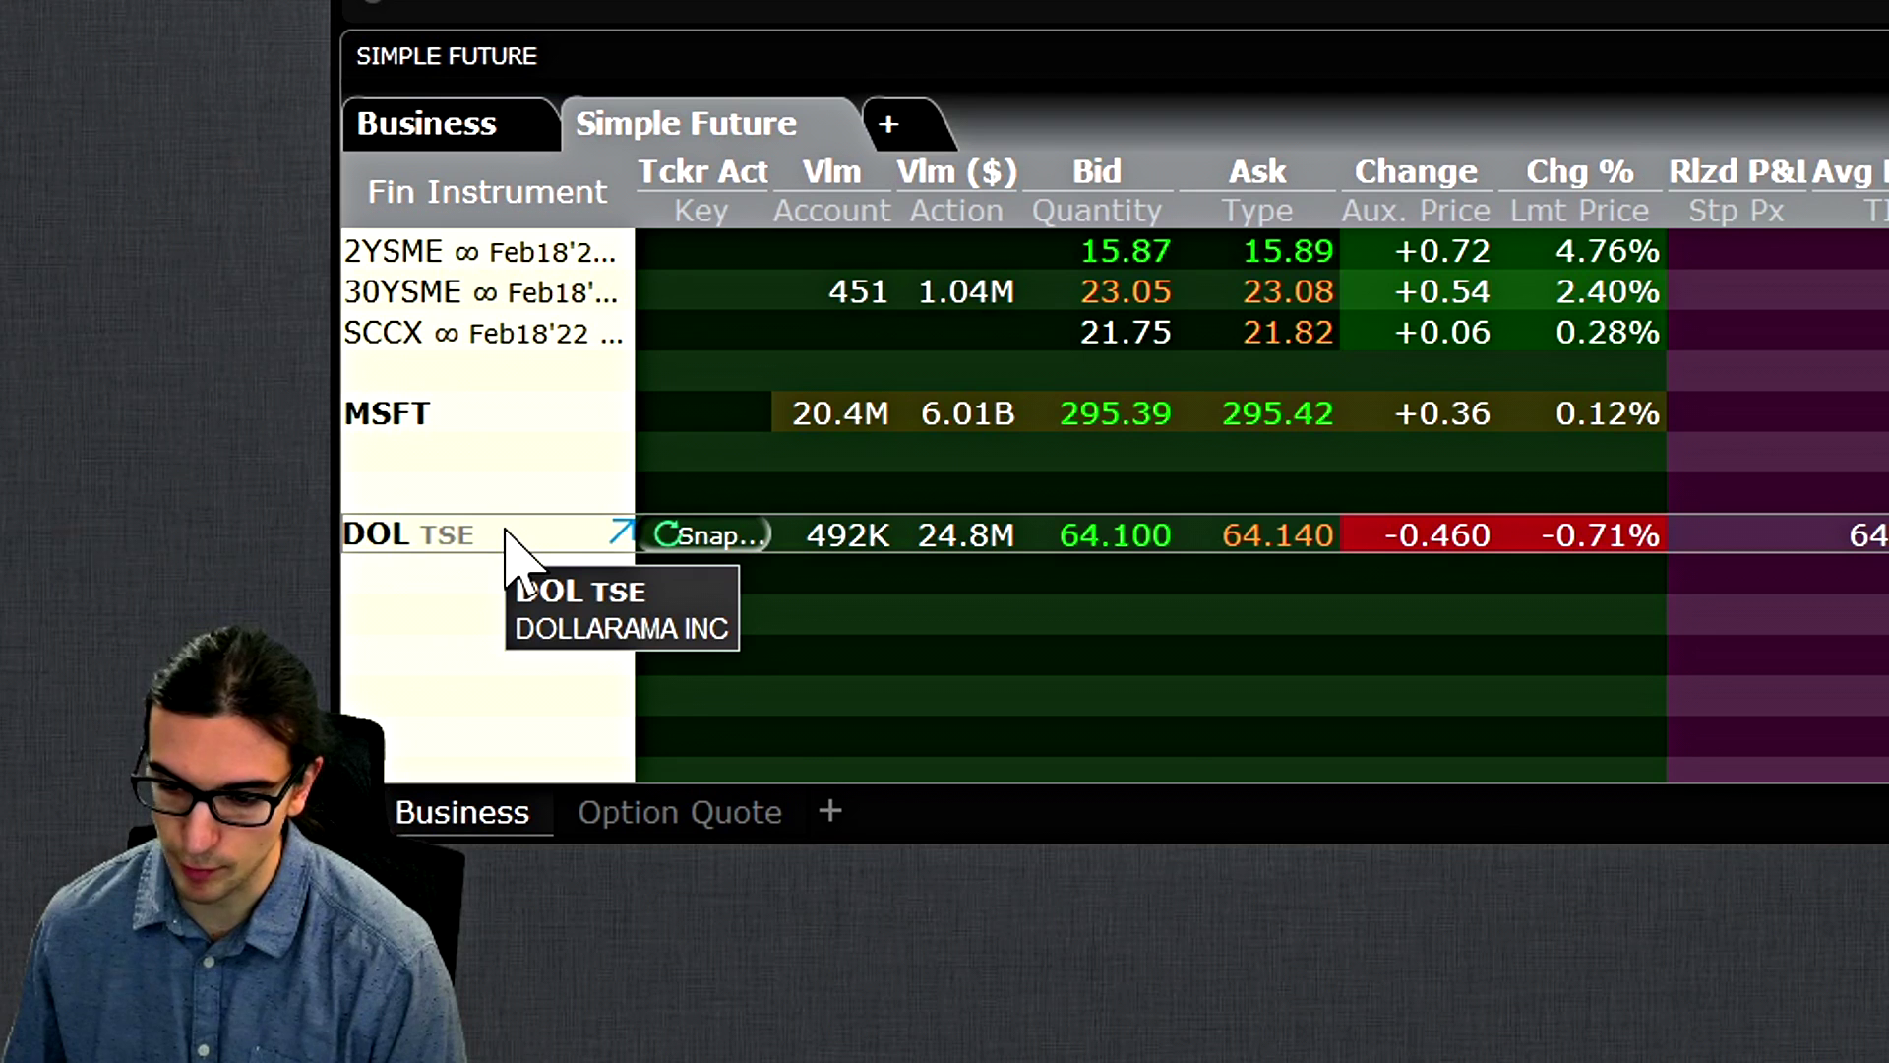
Step: Create a sell limit order closing 50% of the DOL position at 64.140 and transmit it
right_click(512, 547)
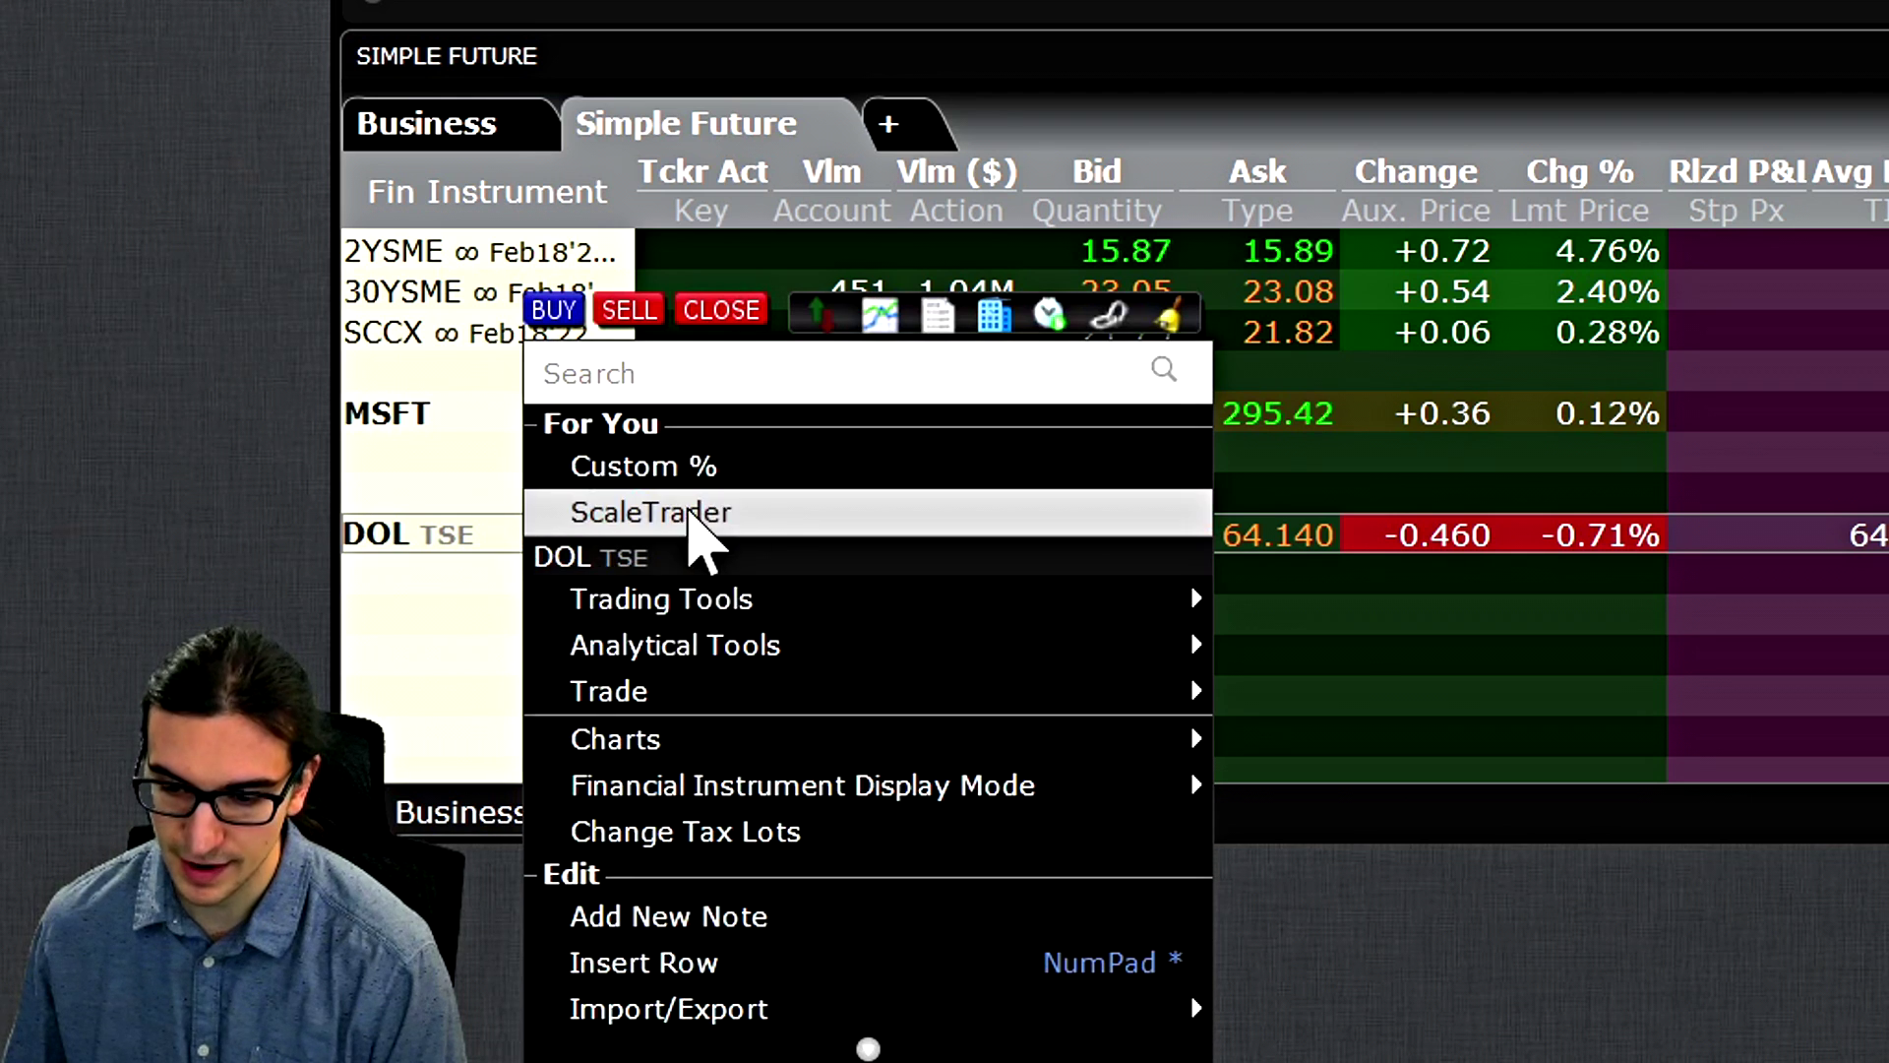
mouse_move(616, 694)
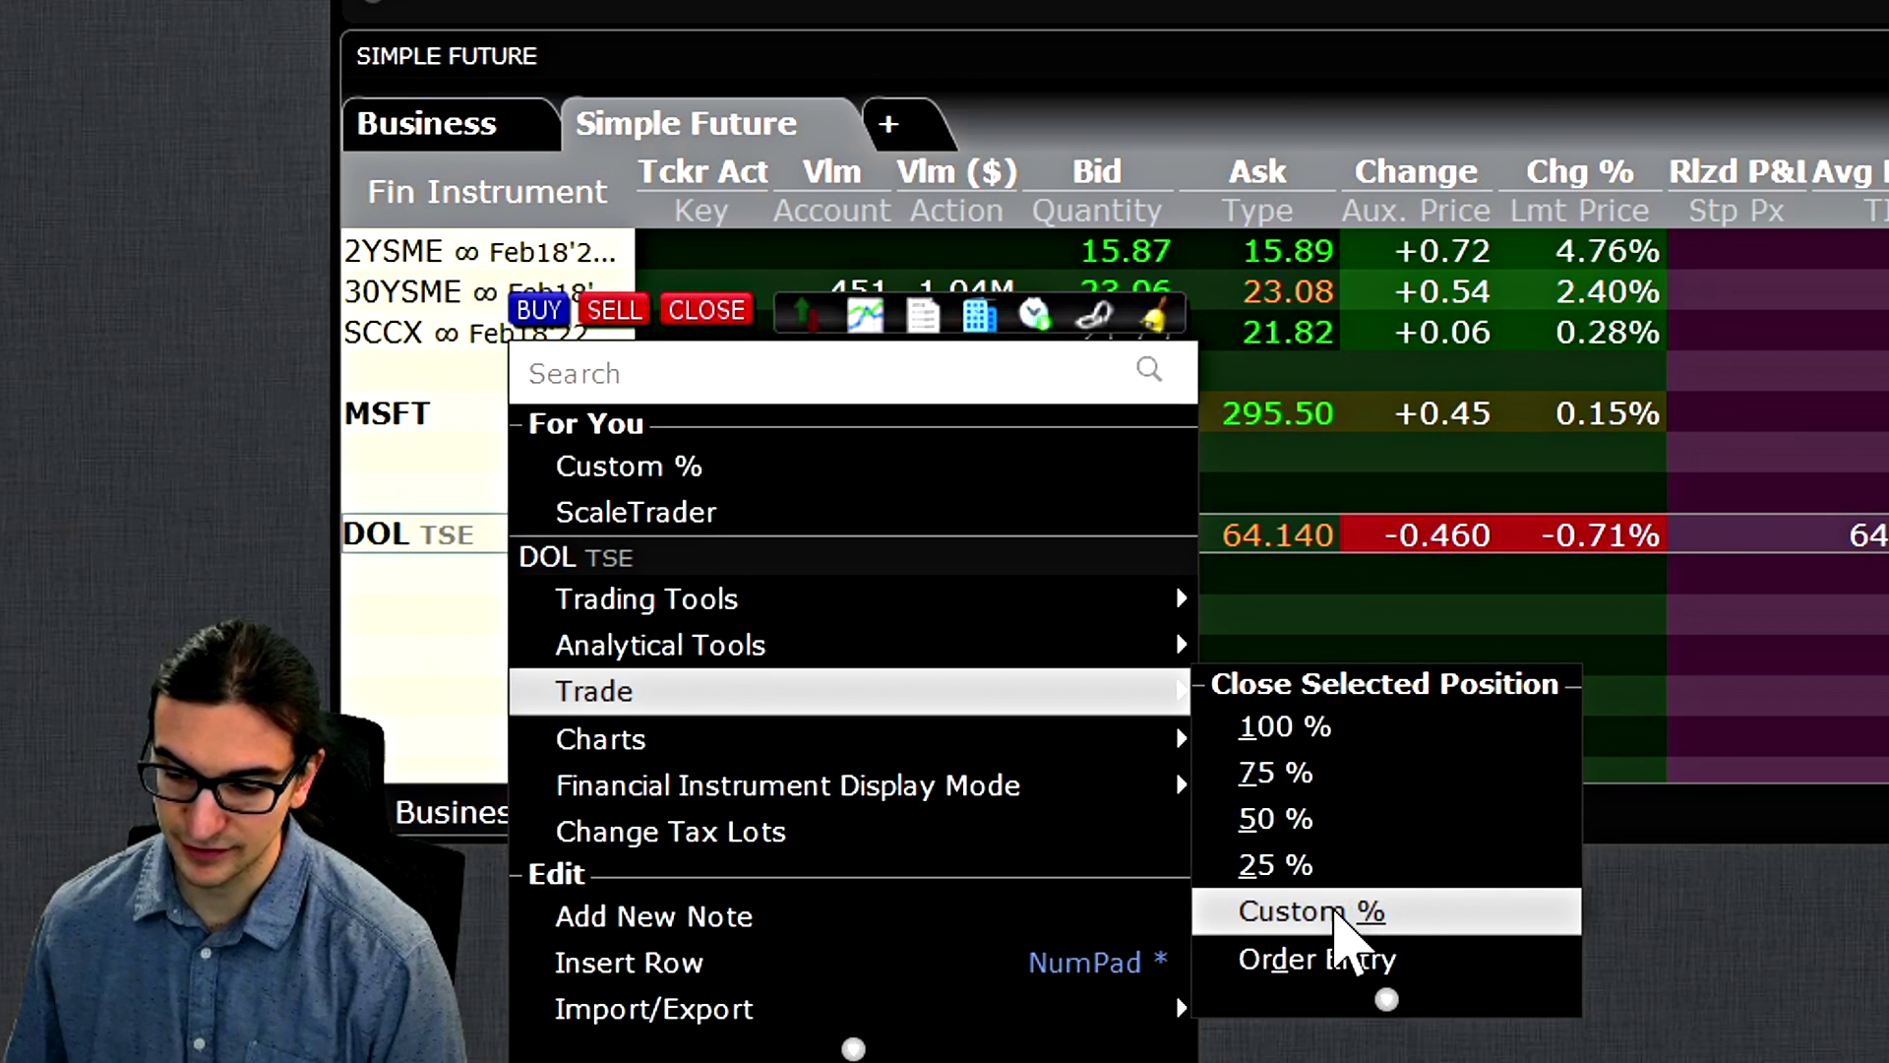
left_click(1281, 825)
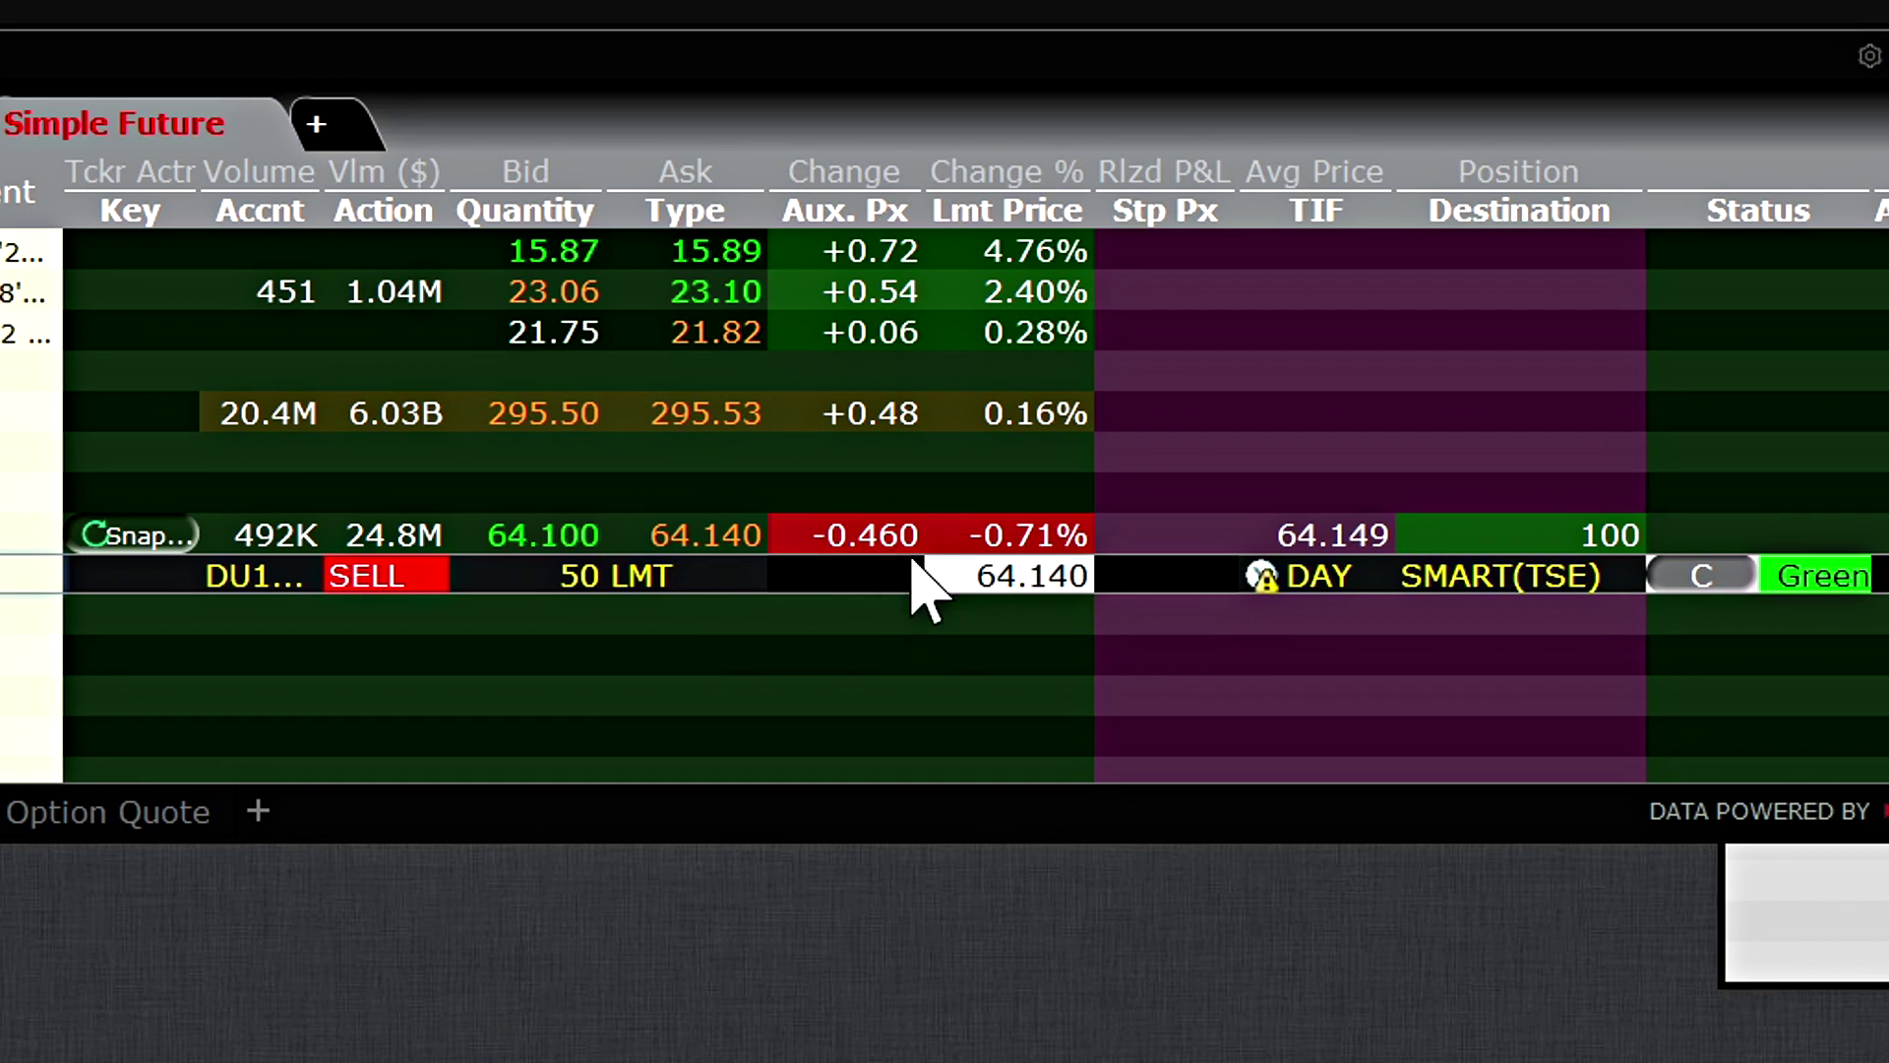
mouse_move(1051, 576)
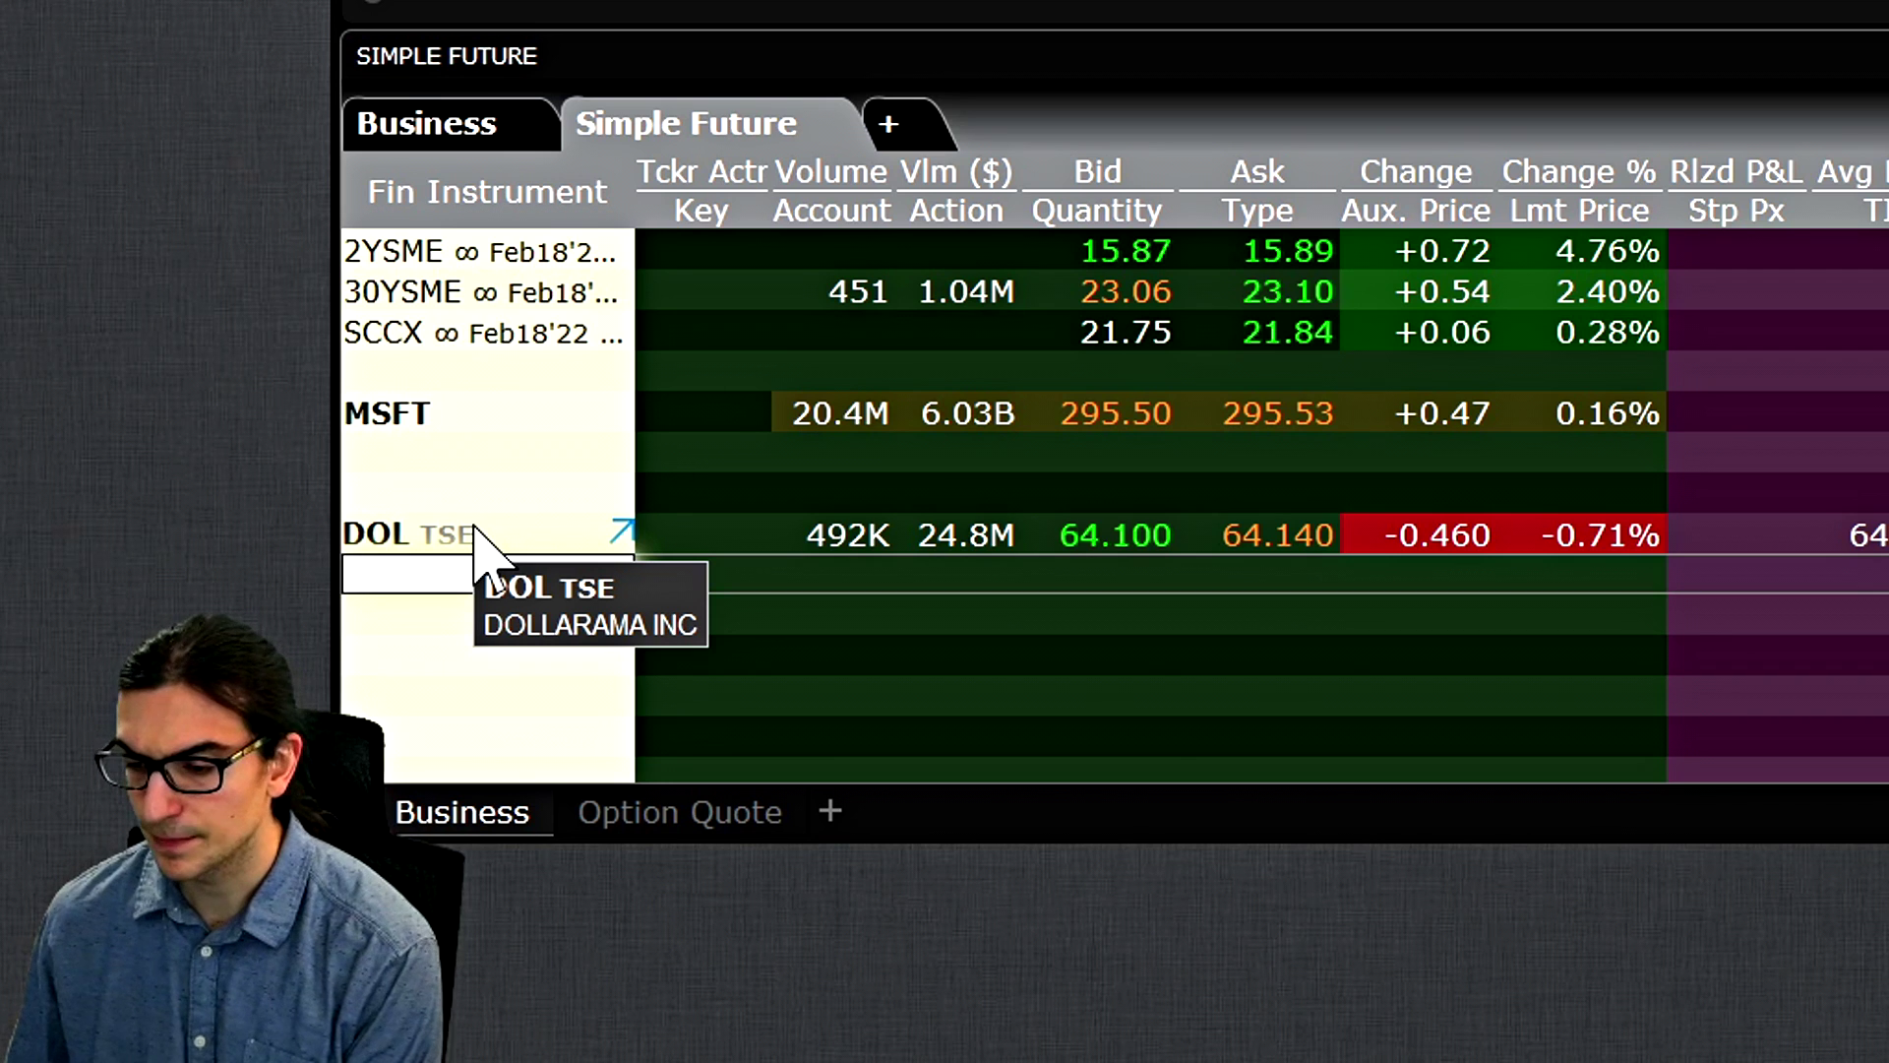
Step: Create a sell limit order closing a custom 29% of the DOL position
right_click(476, 551)
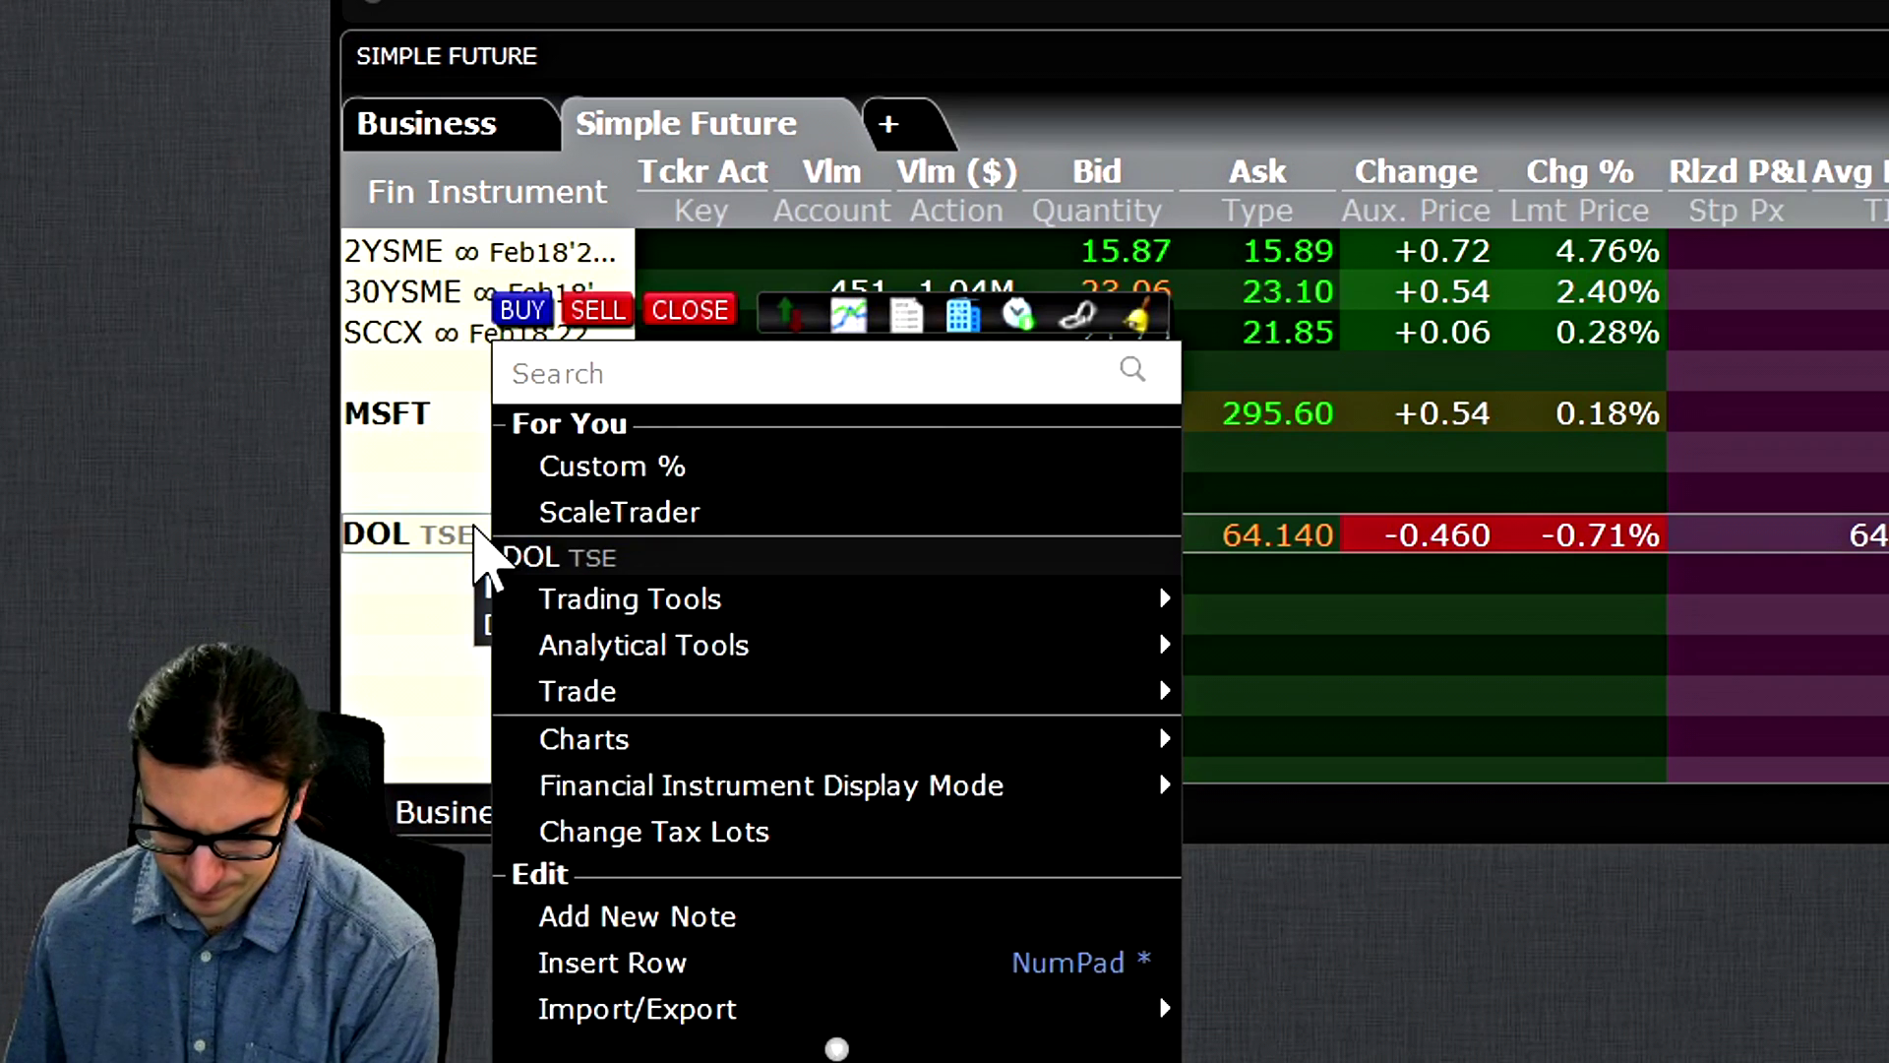
mouse_move(868, 706)
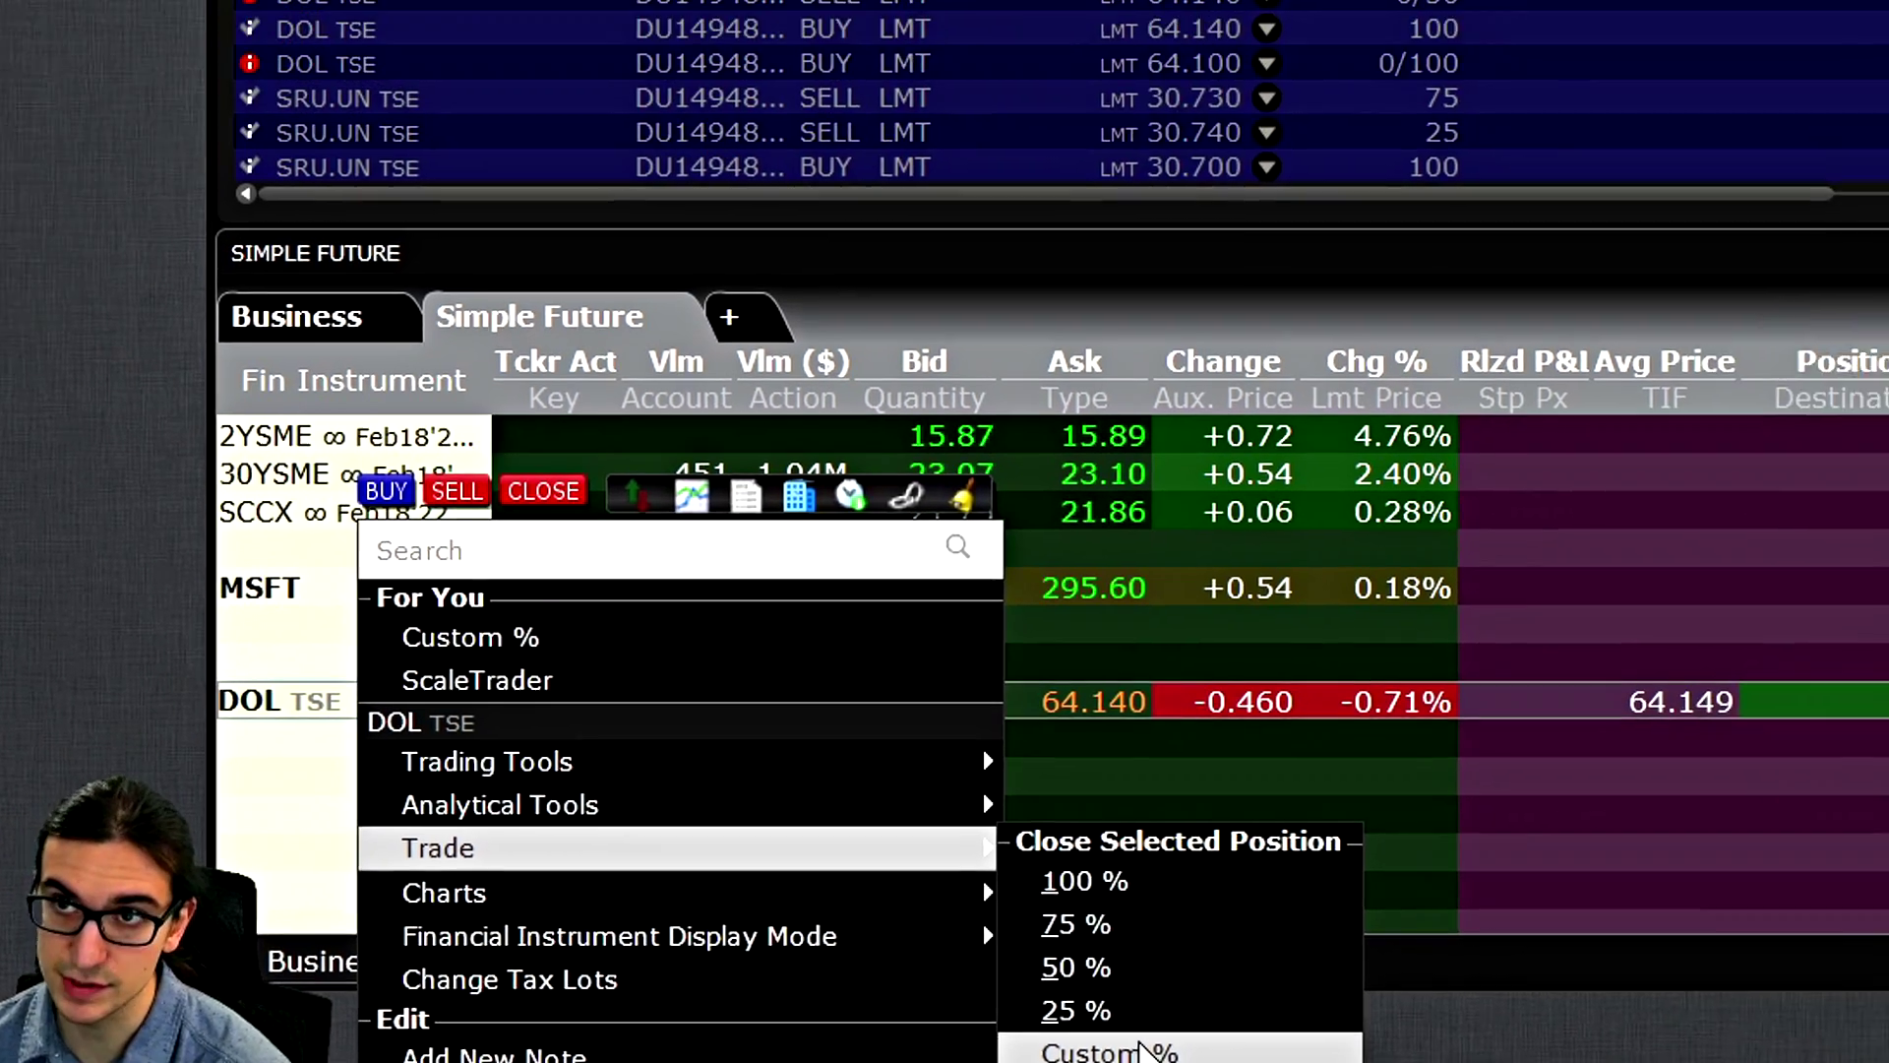
left_click(1142, 1051)
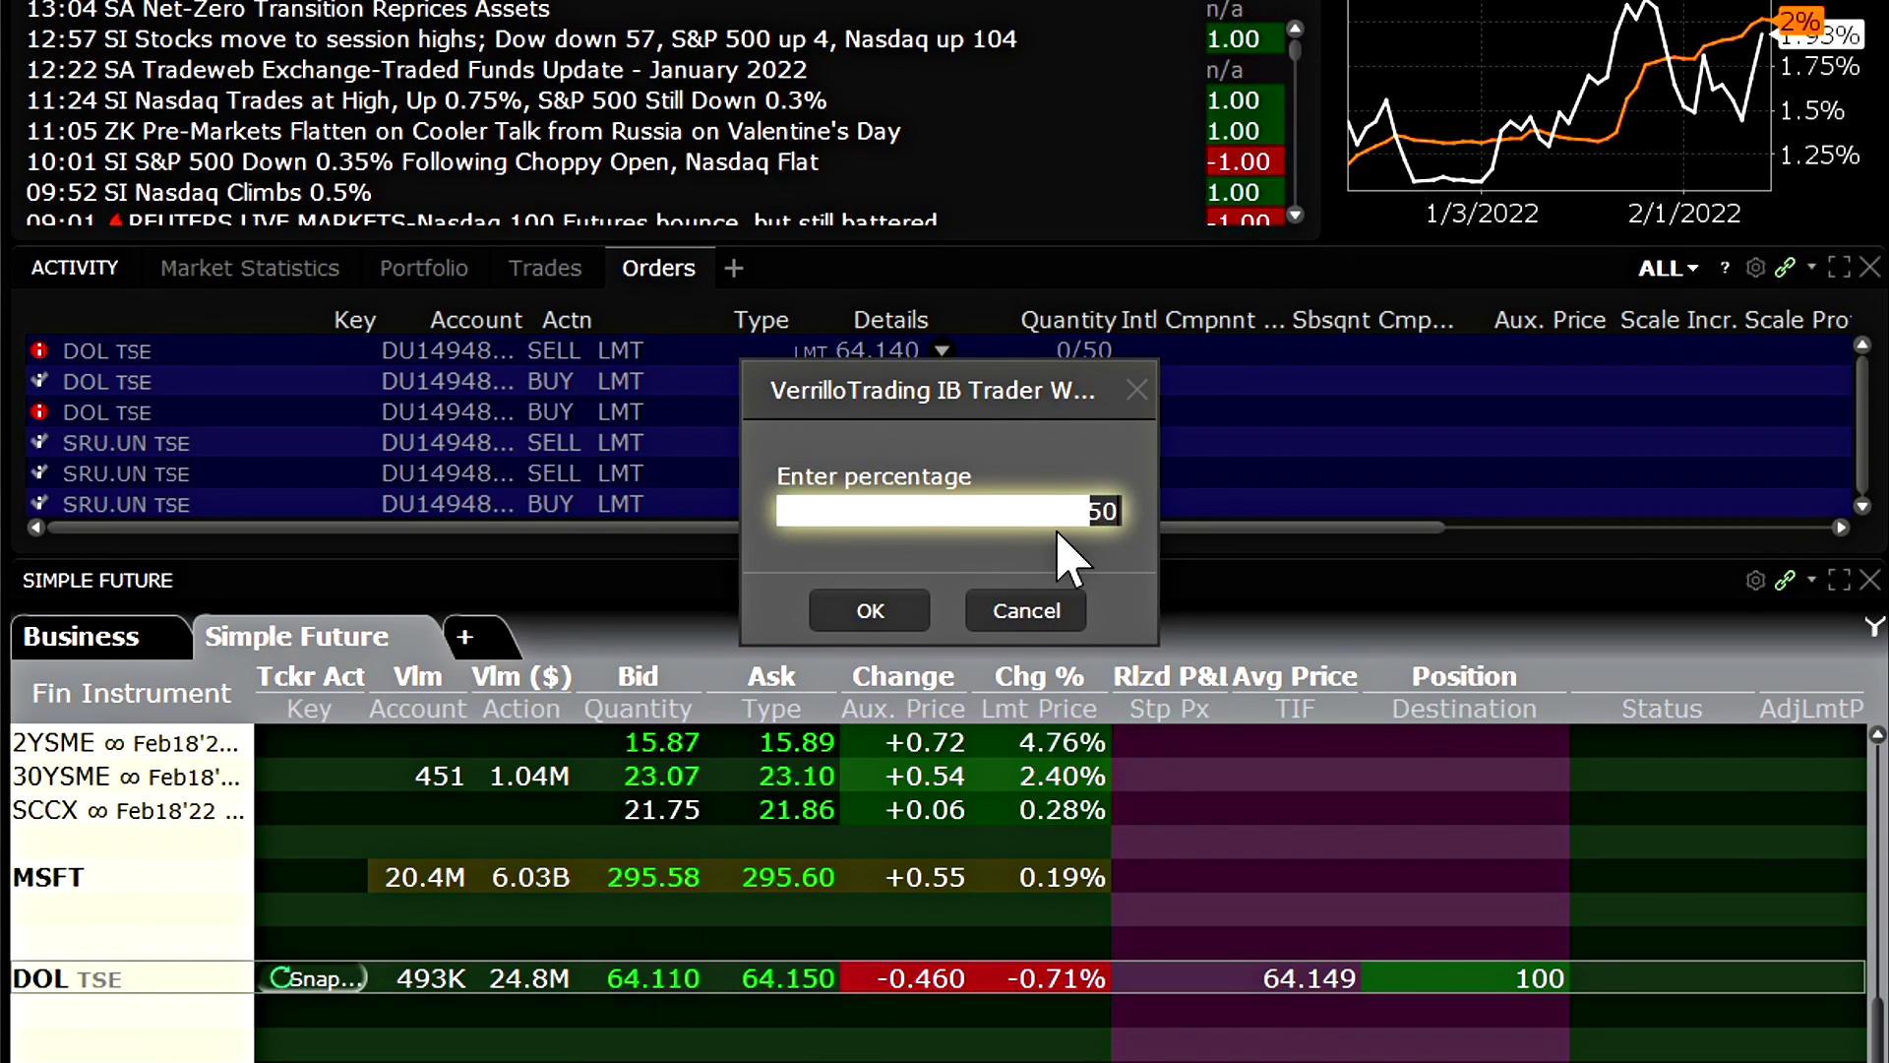
type("29")
left_click(910, 609)
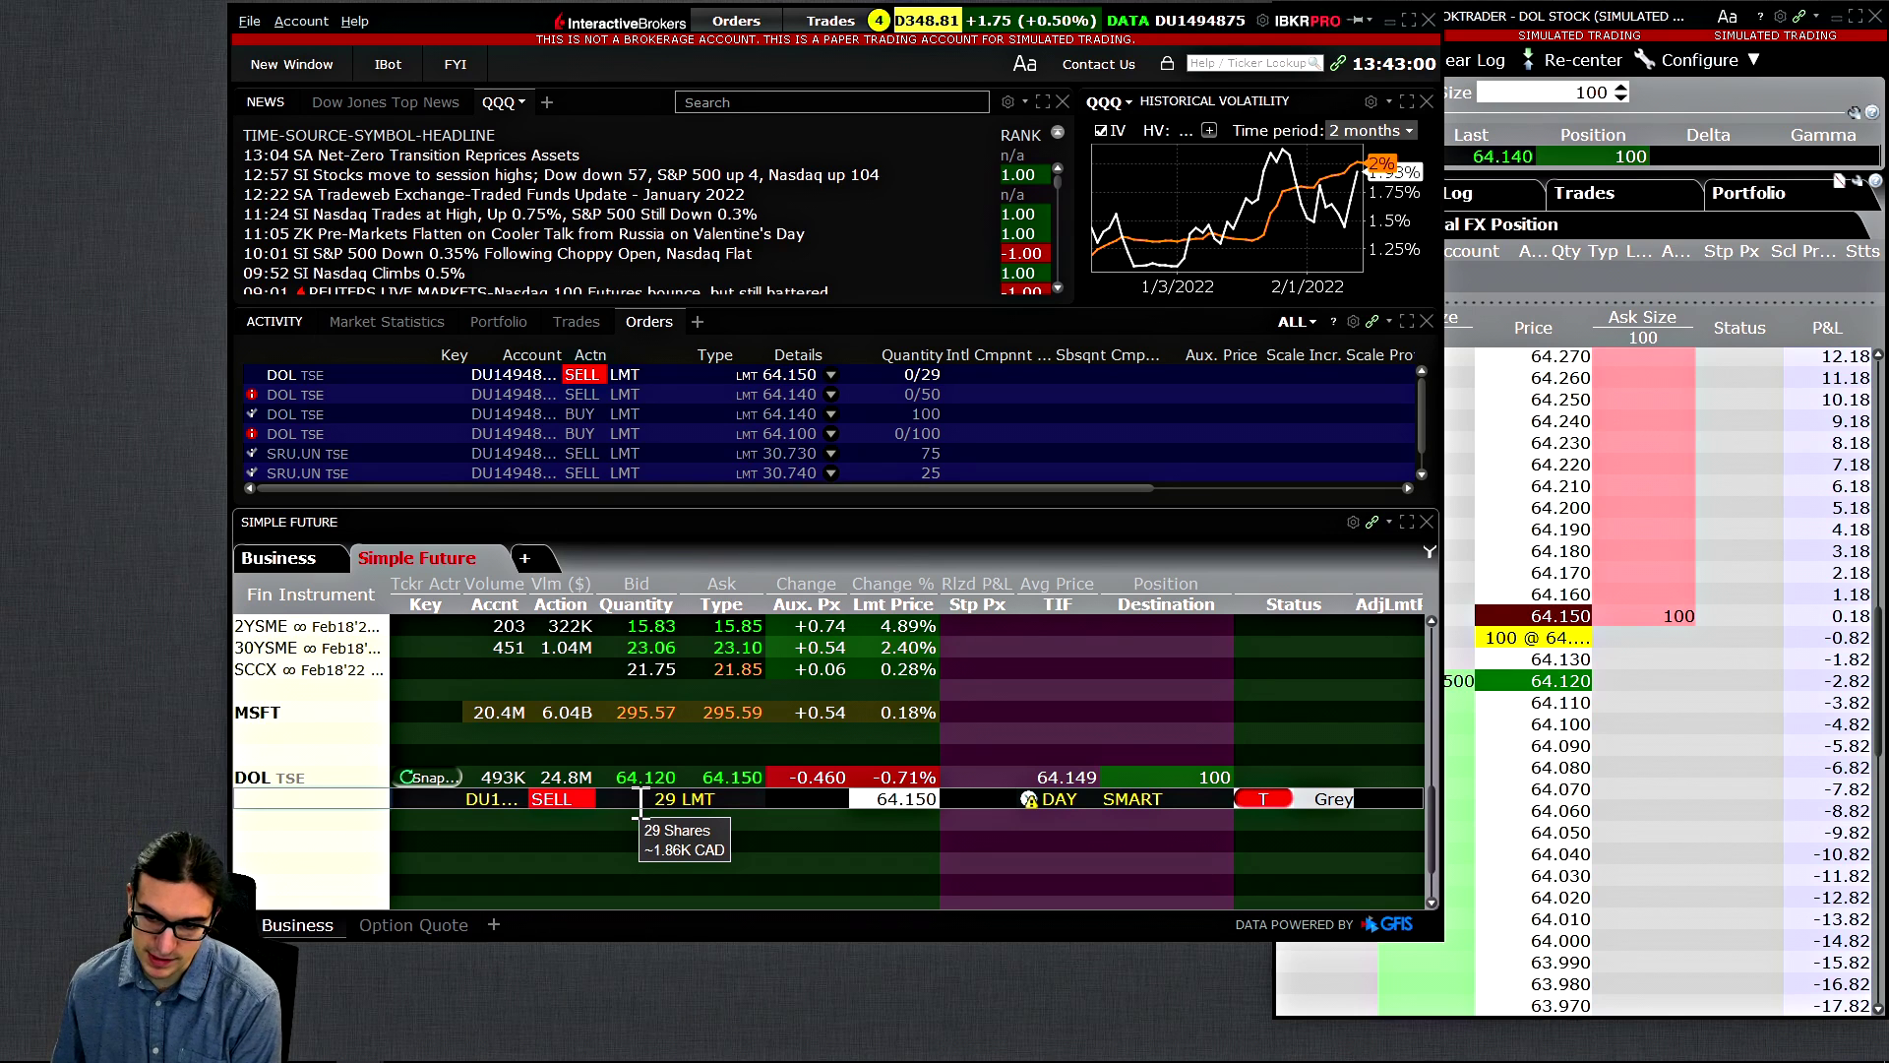
Step: Enter 76 as the custom percentage of the DOL position to close
right_click(332, 780)
left_click(473, 742)
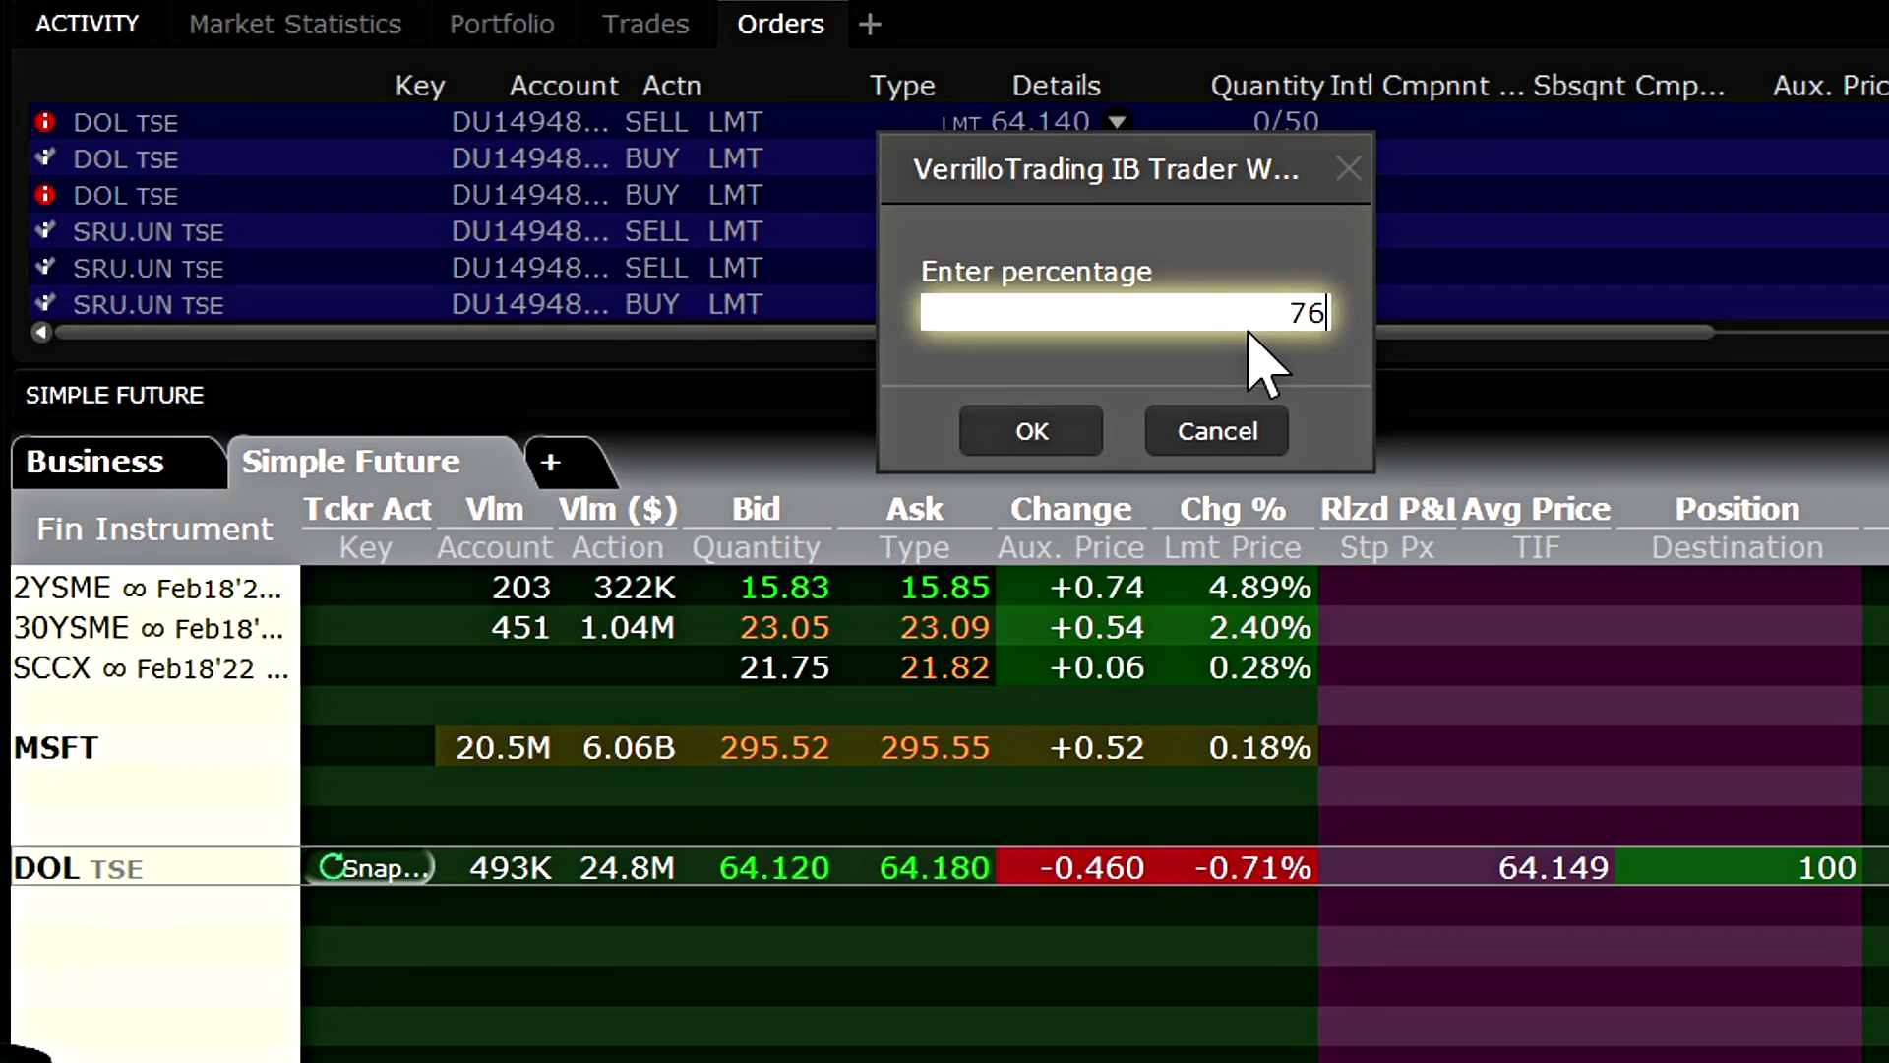
left_click(989, 435)
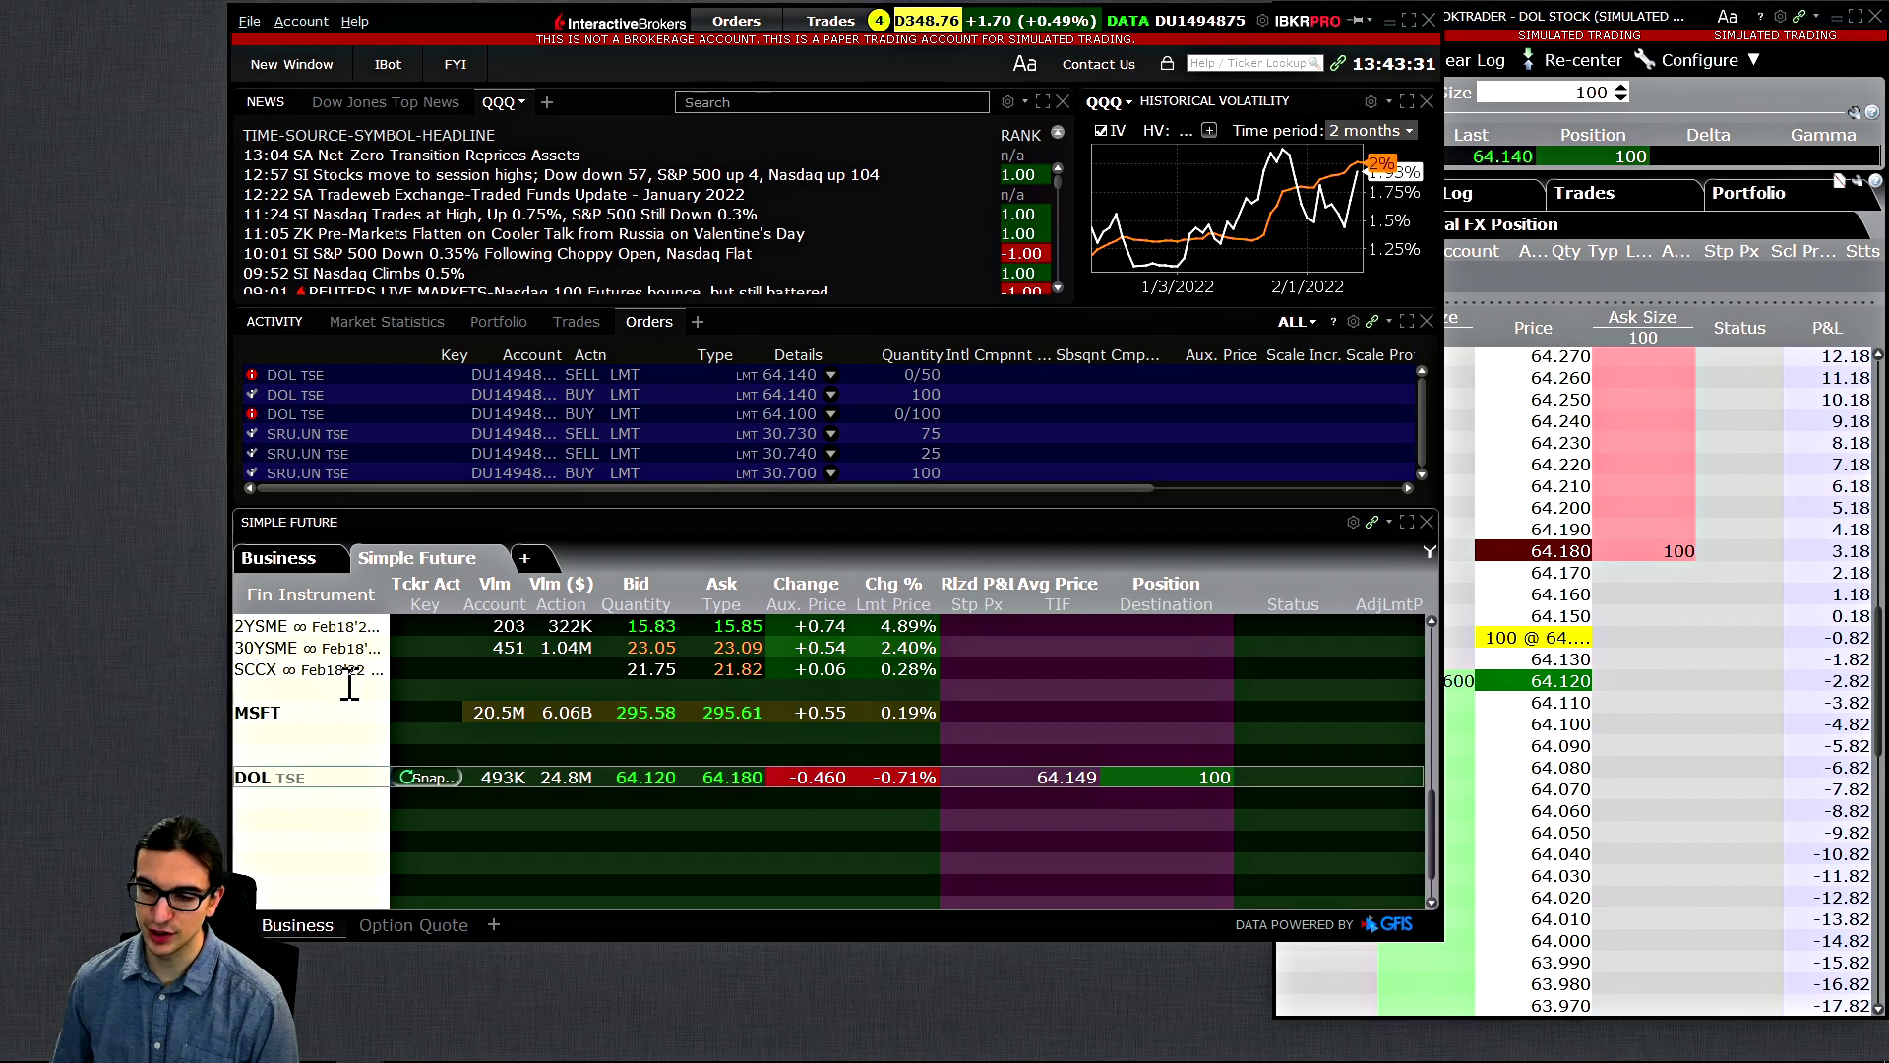
Step: Create a sell limit order closing a custom 22% of the DOL position
right_click(313, 784)
mouse_move(463, 861)
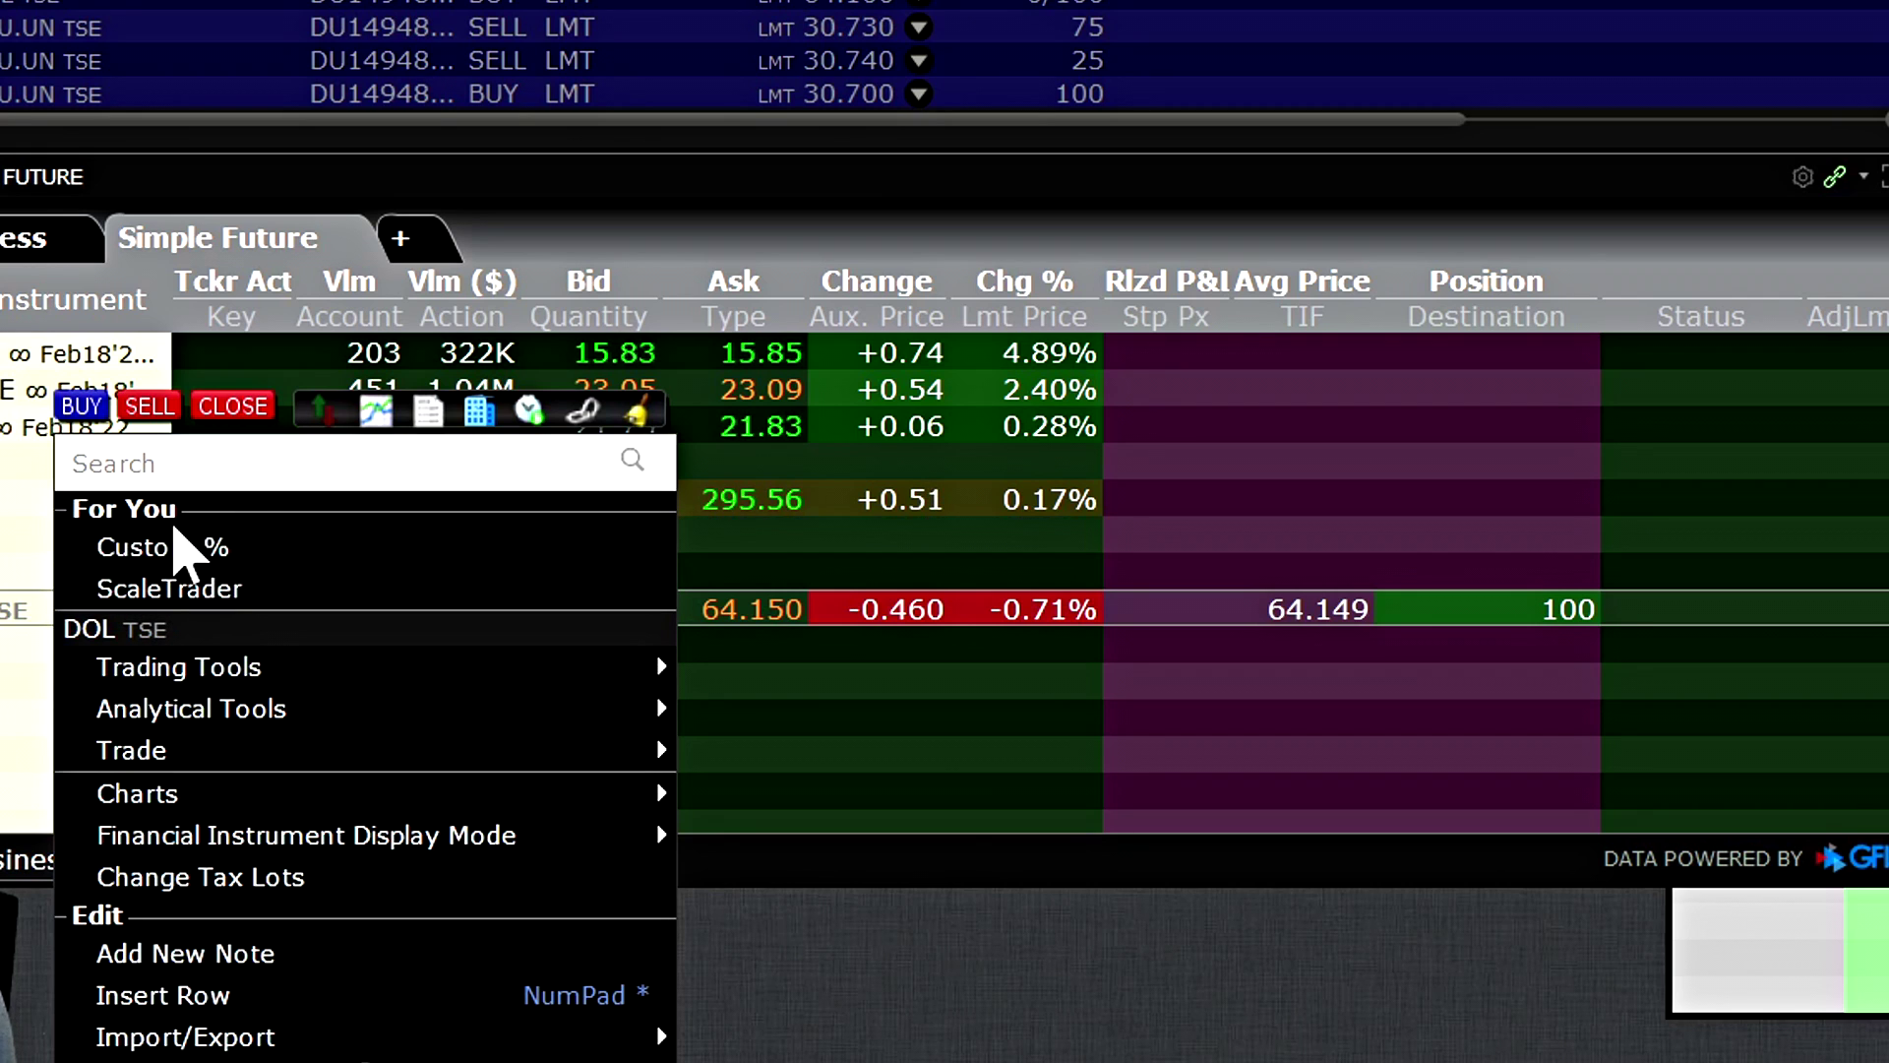
mouse_move(602, 768)
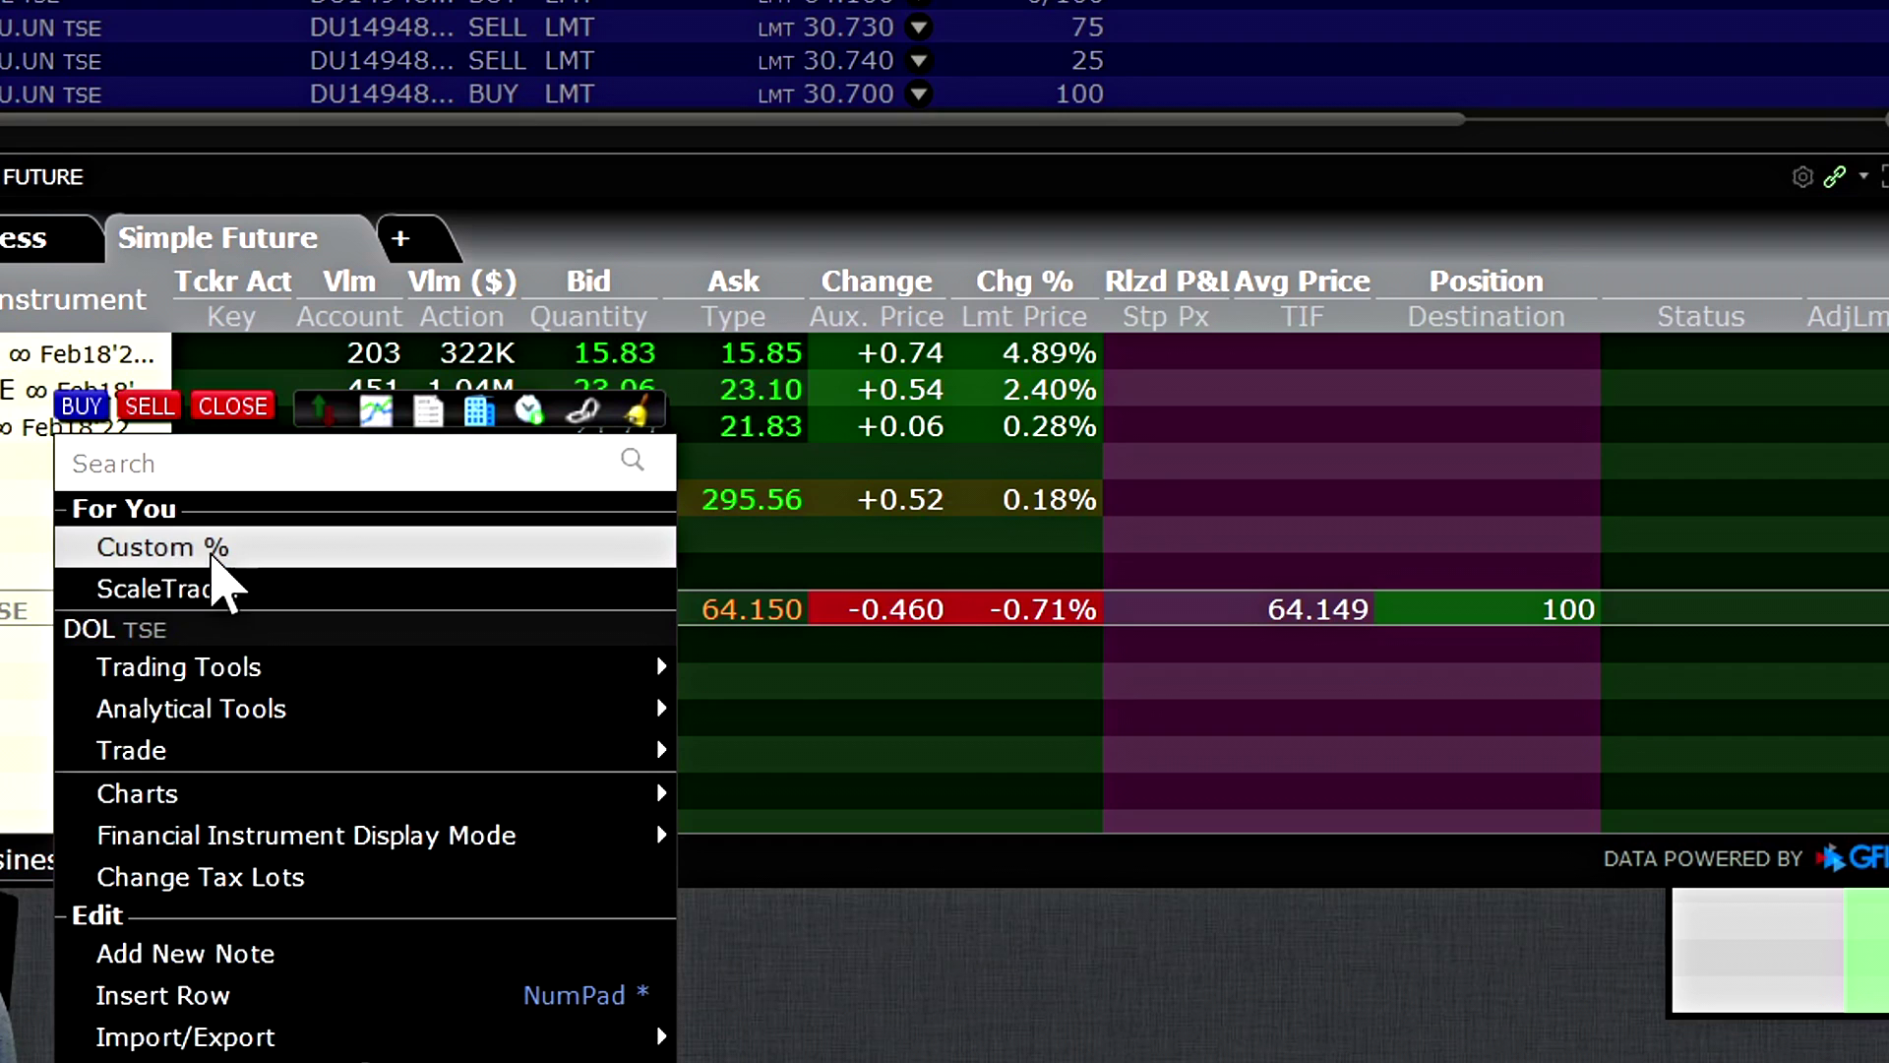
left_click(21, 620)
right_click(21, 620)
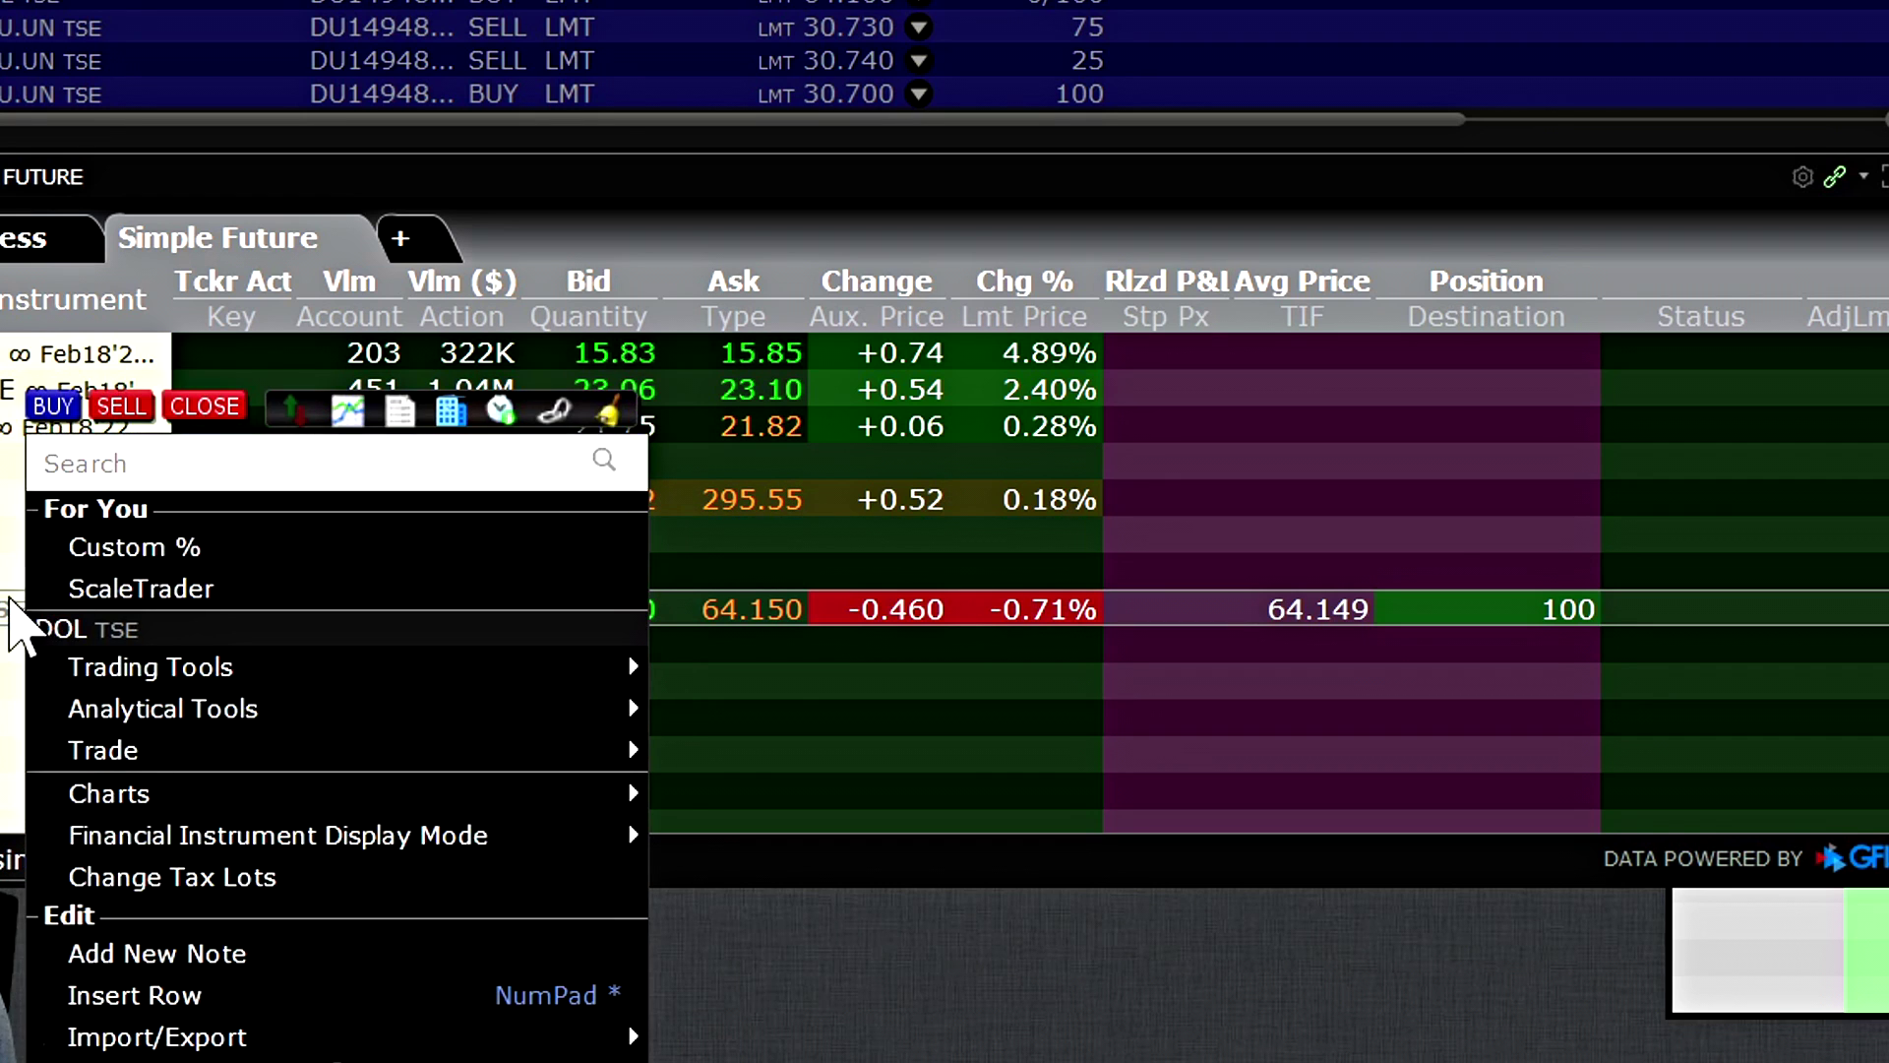
left_click(229, 559)
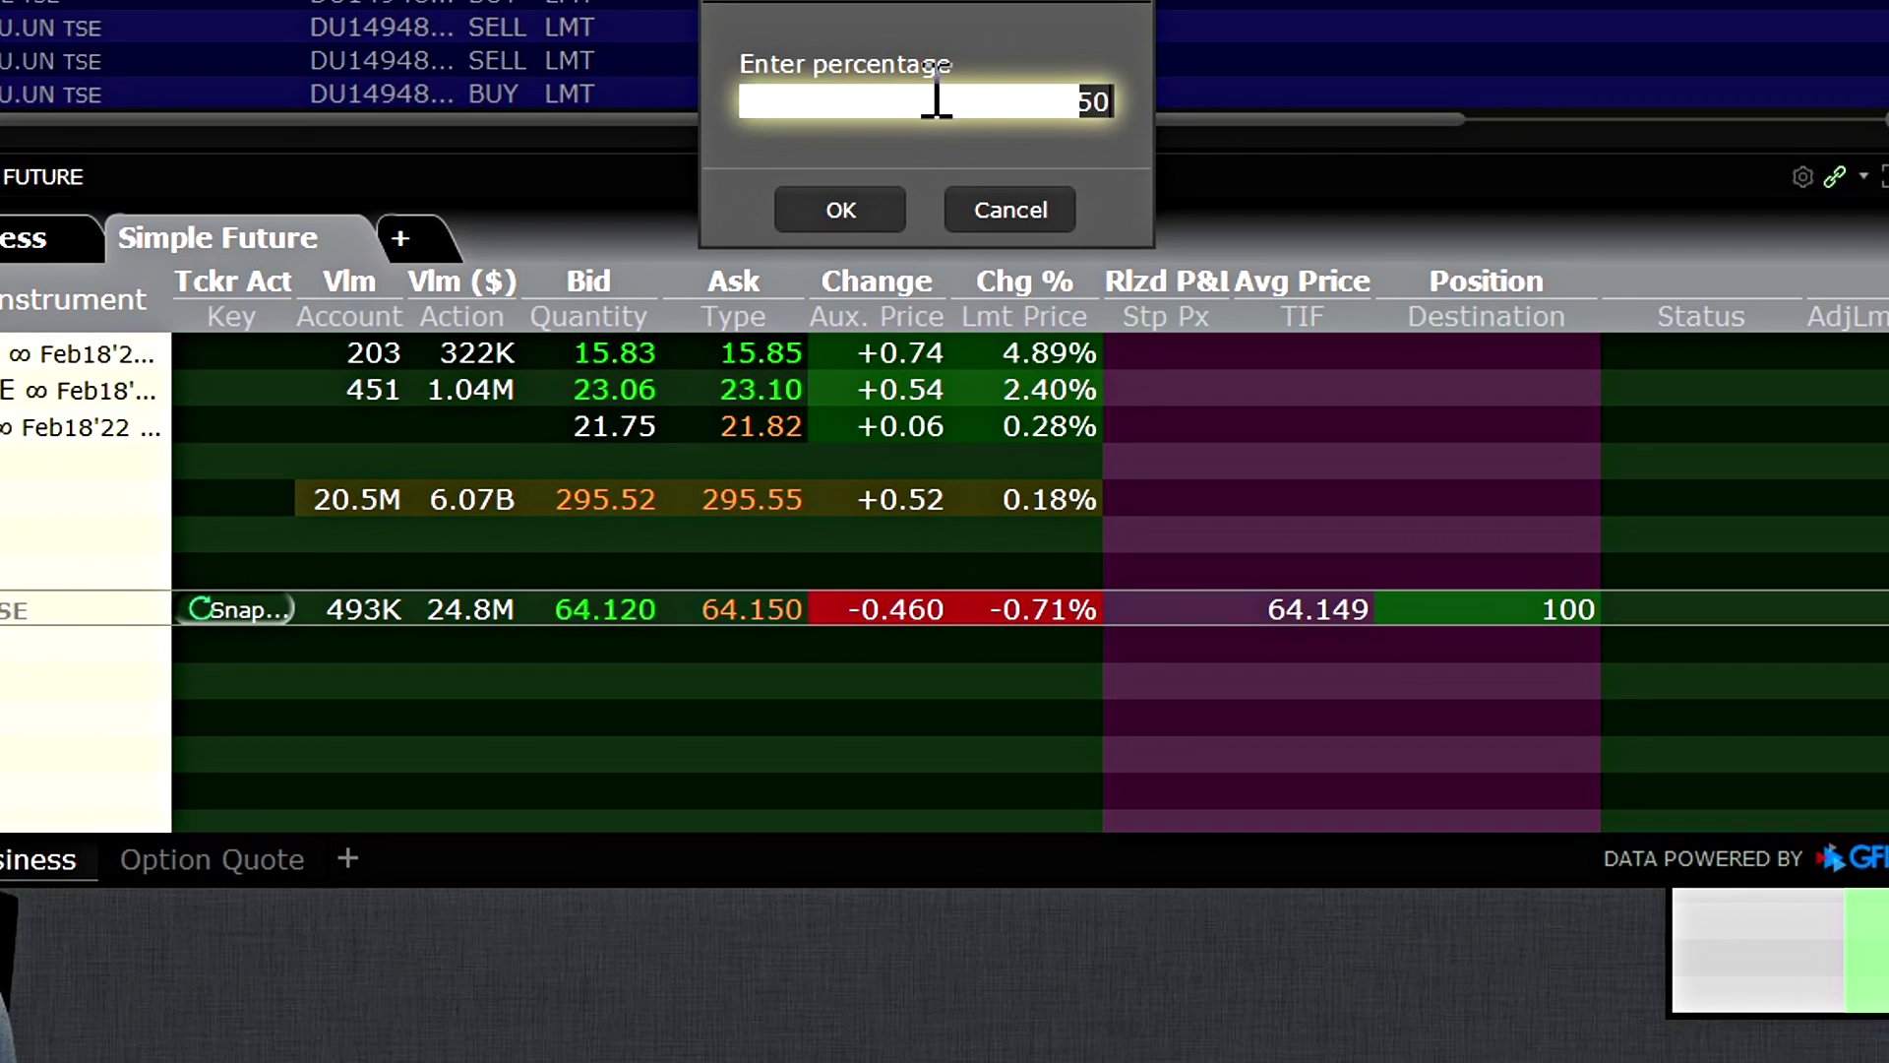
type("22")
left_click(837, 215)
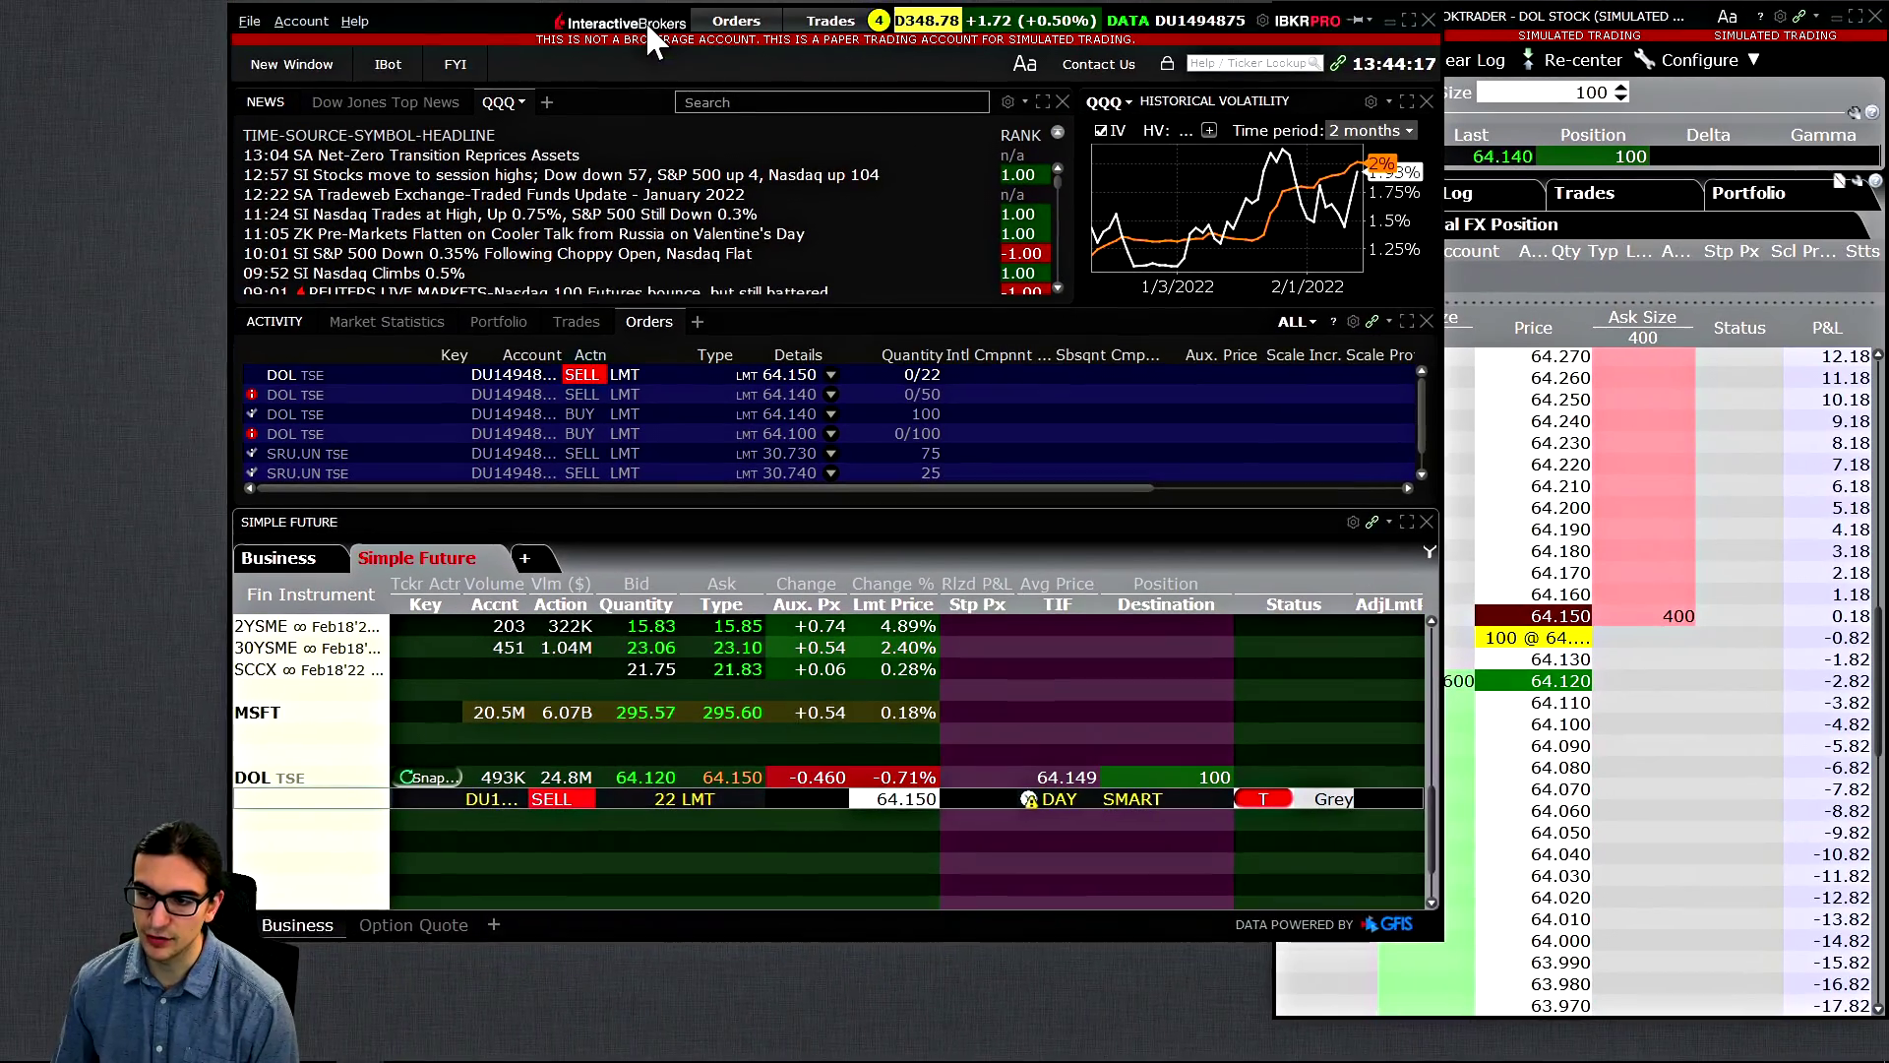
Step: Arrange the main window and BookTrader side by side, and open the Trade options for DOL in BookTrader's quote panel
left_click_drag(650, 31, 464, 34)
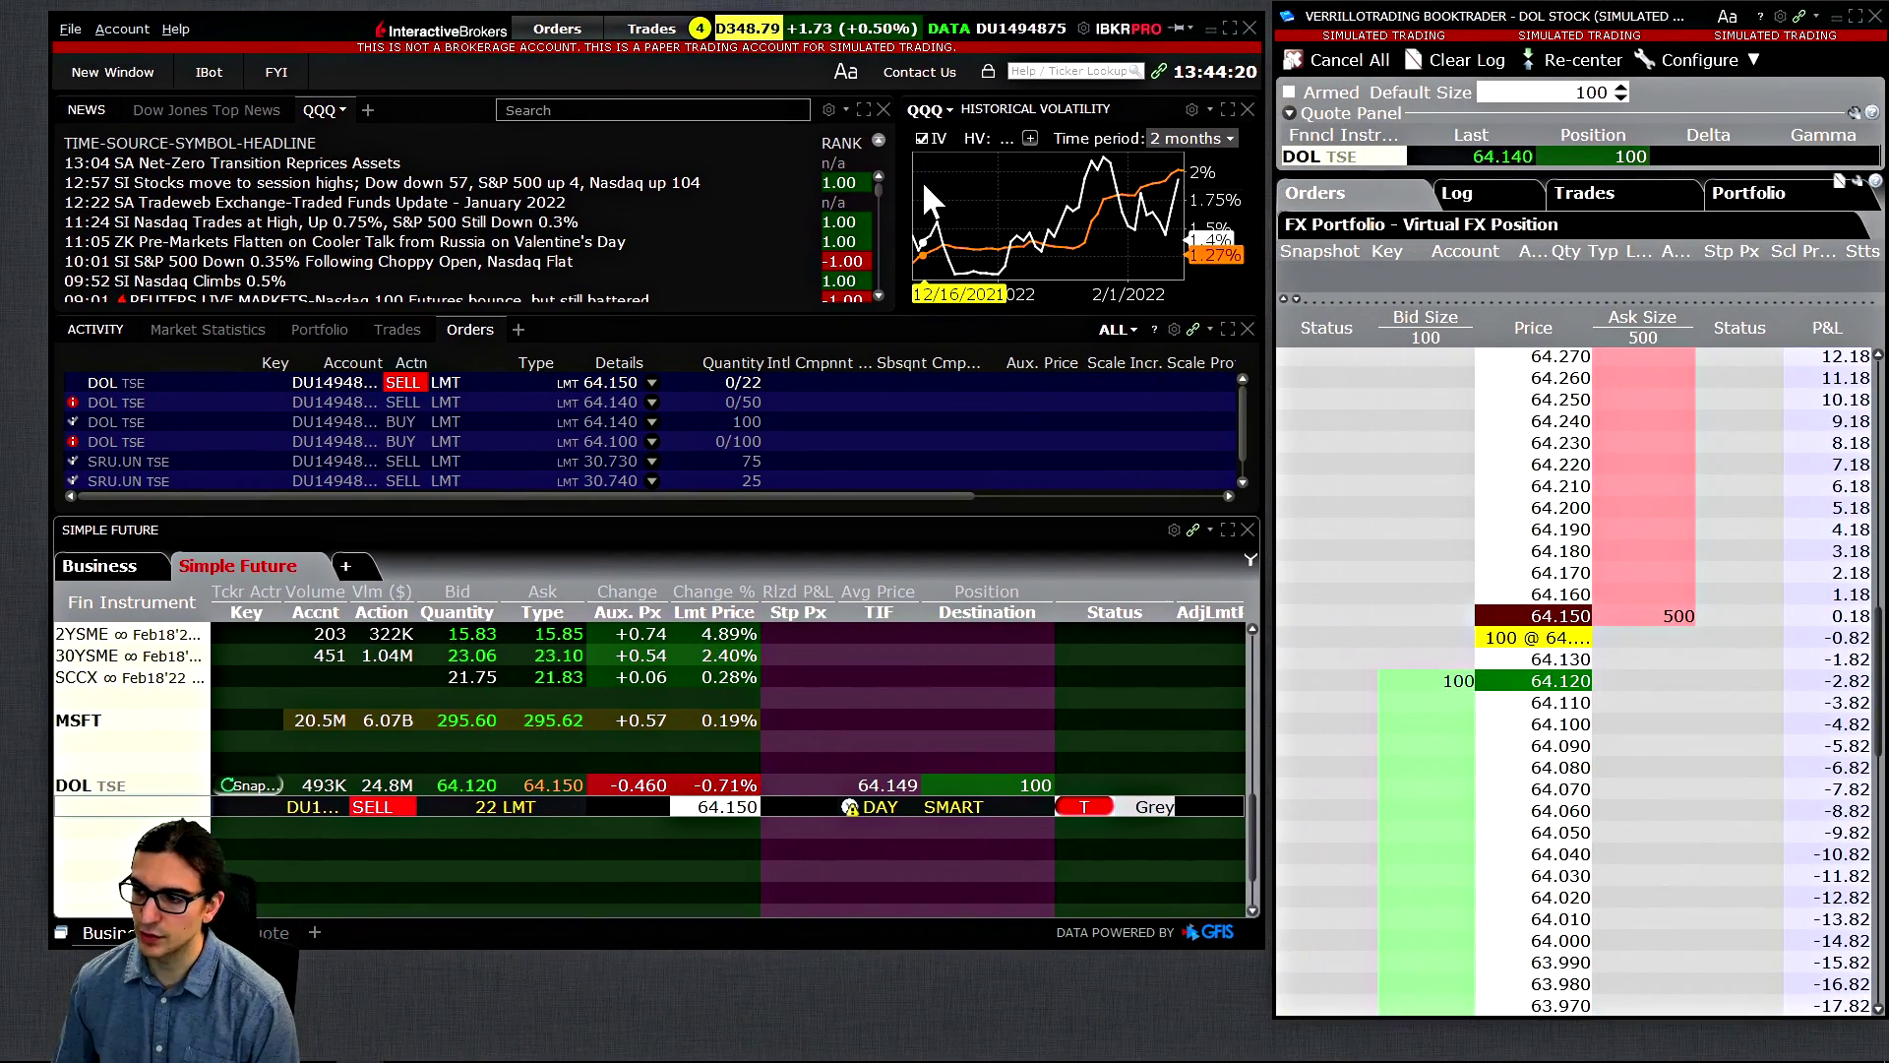
left_click_drag(1516, 19, 1500, 21)
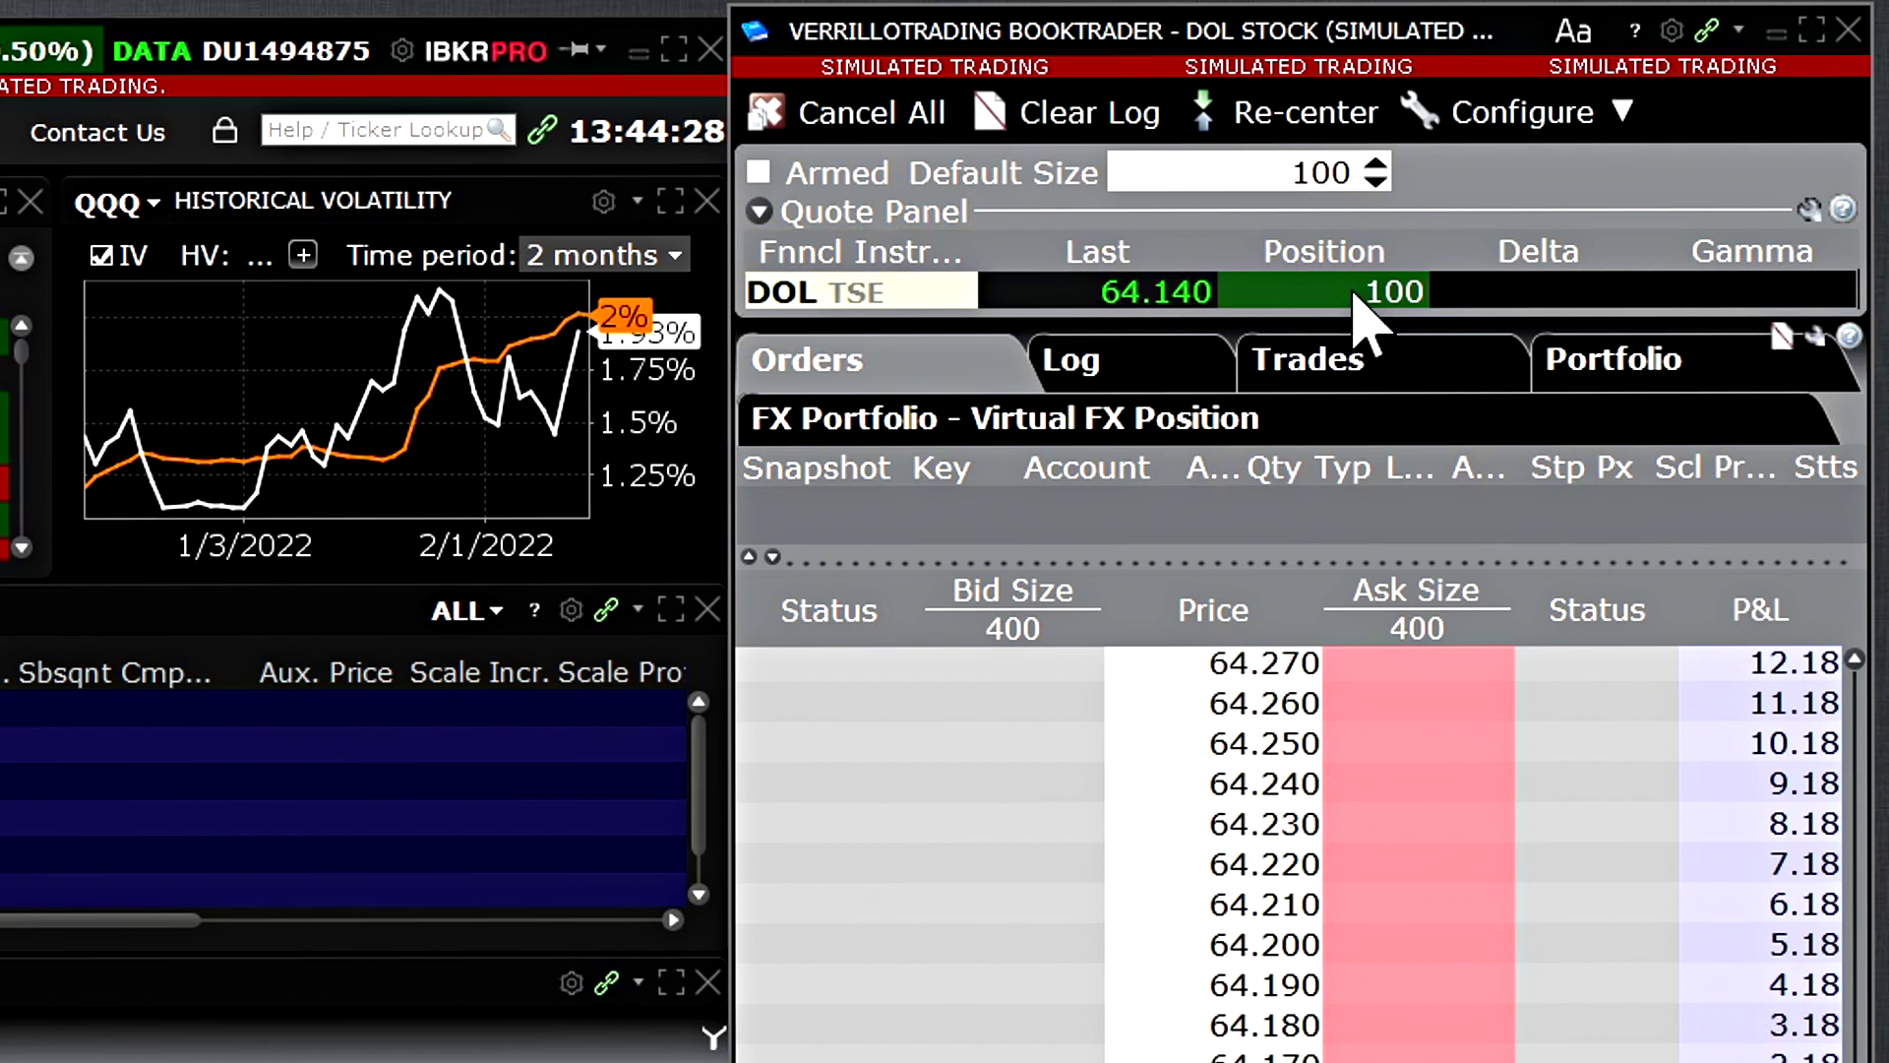
right_click(853, 308)
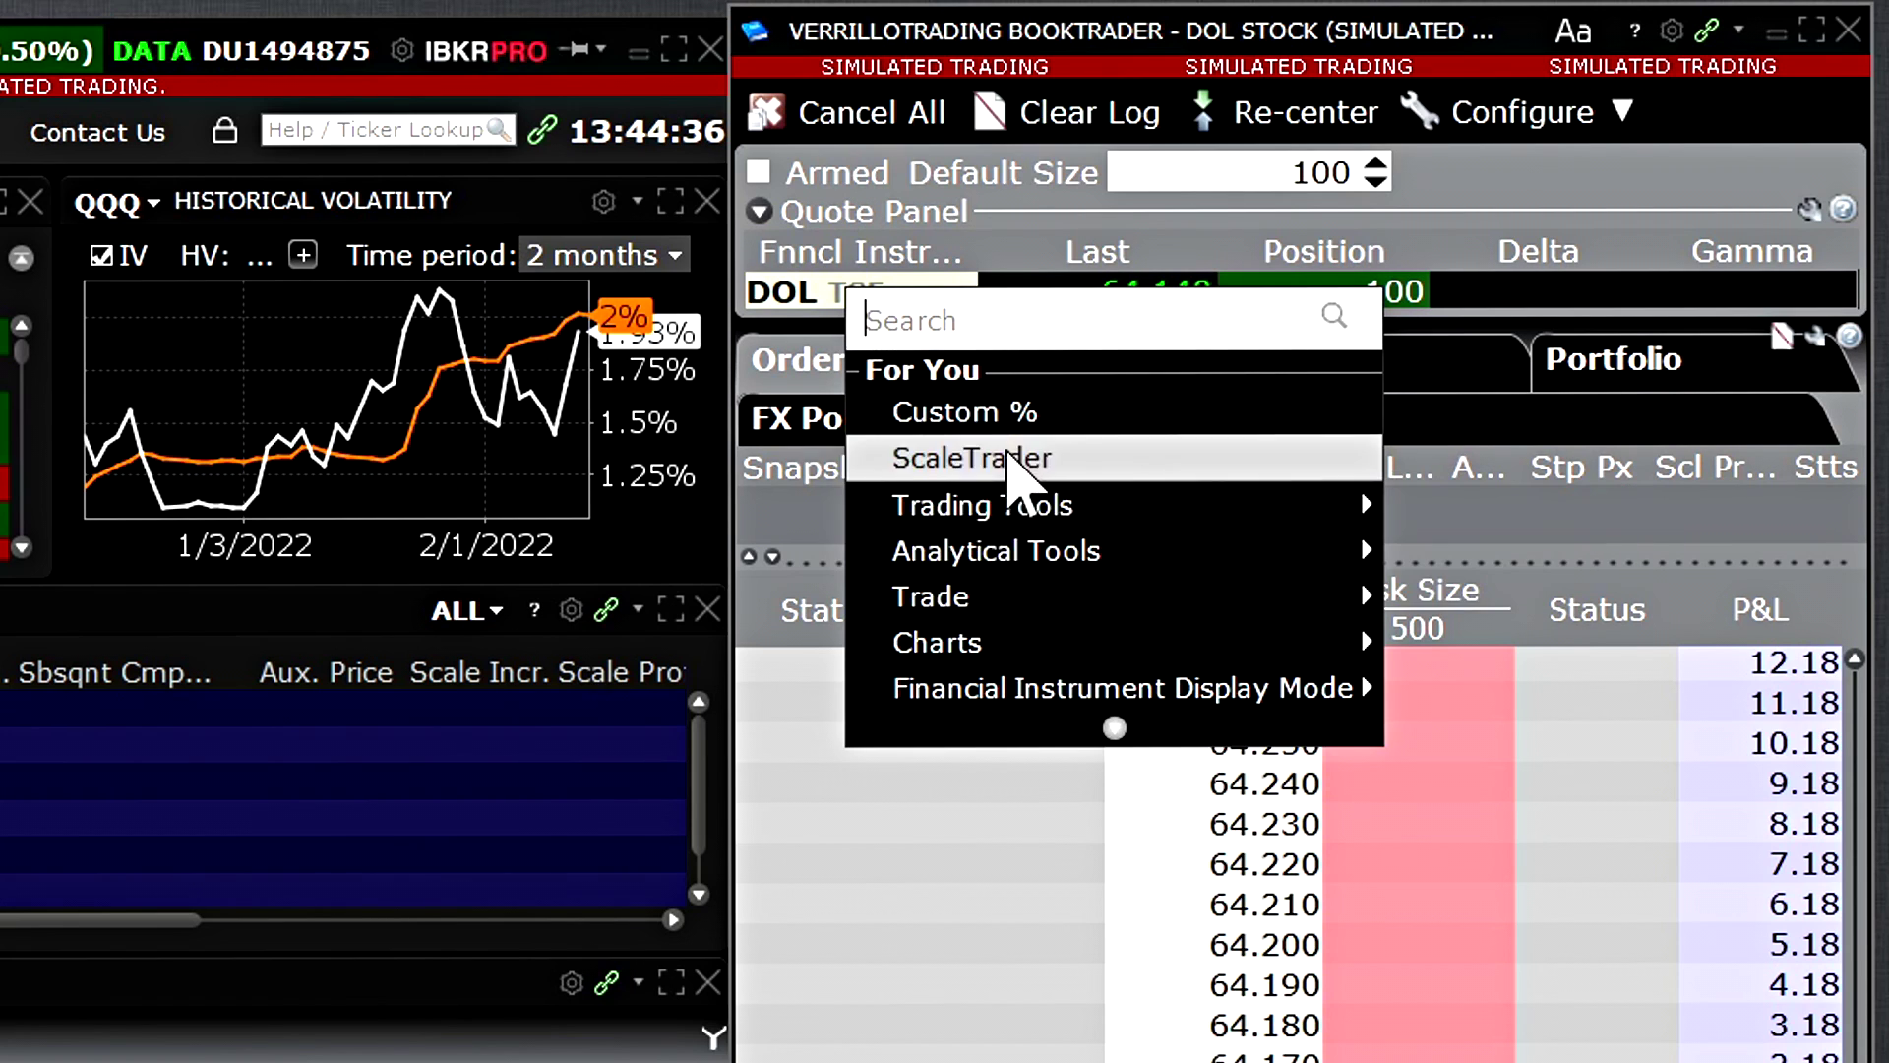
mouse_move(1051, 600)
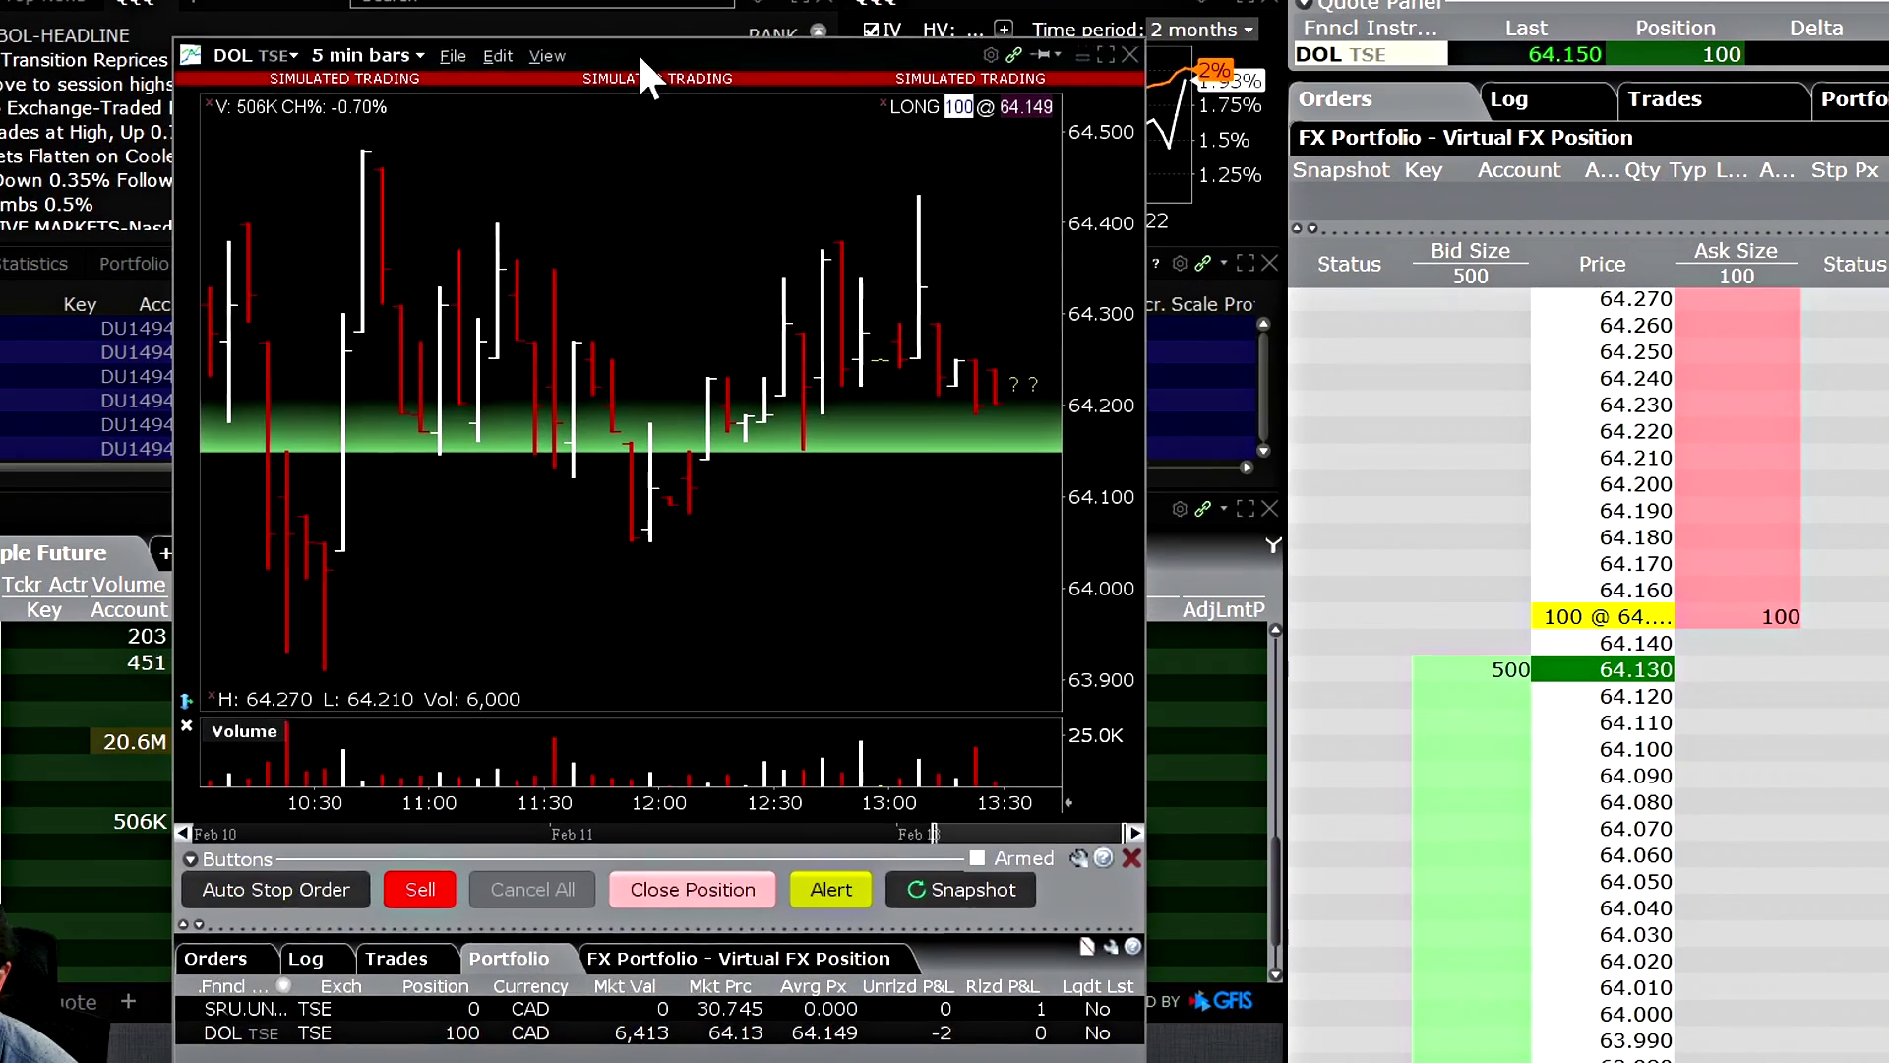
Step: Show the Quote Panel in the DOL chart window and open the options for the DOL position in its portfolio list
left_click_drag(719, 33, 689, 34)
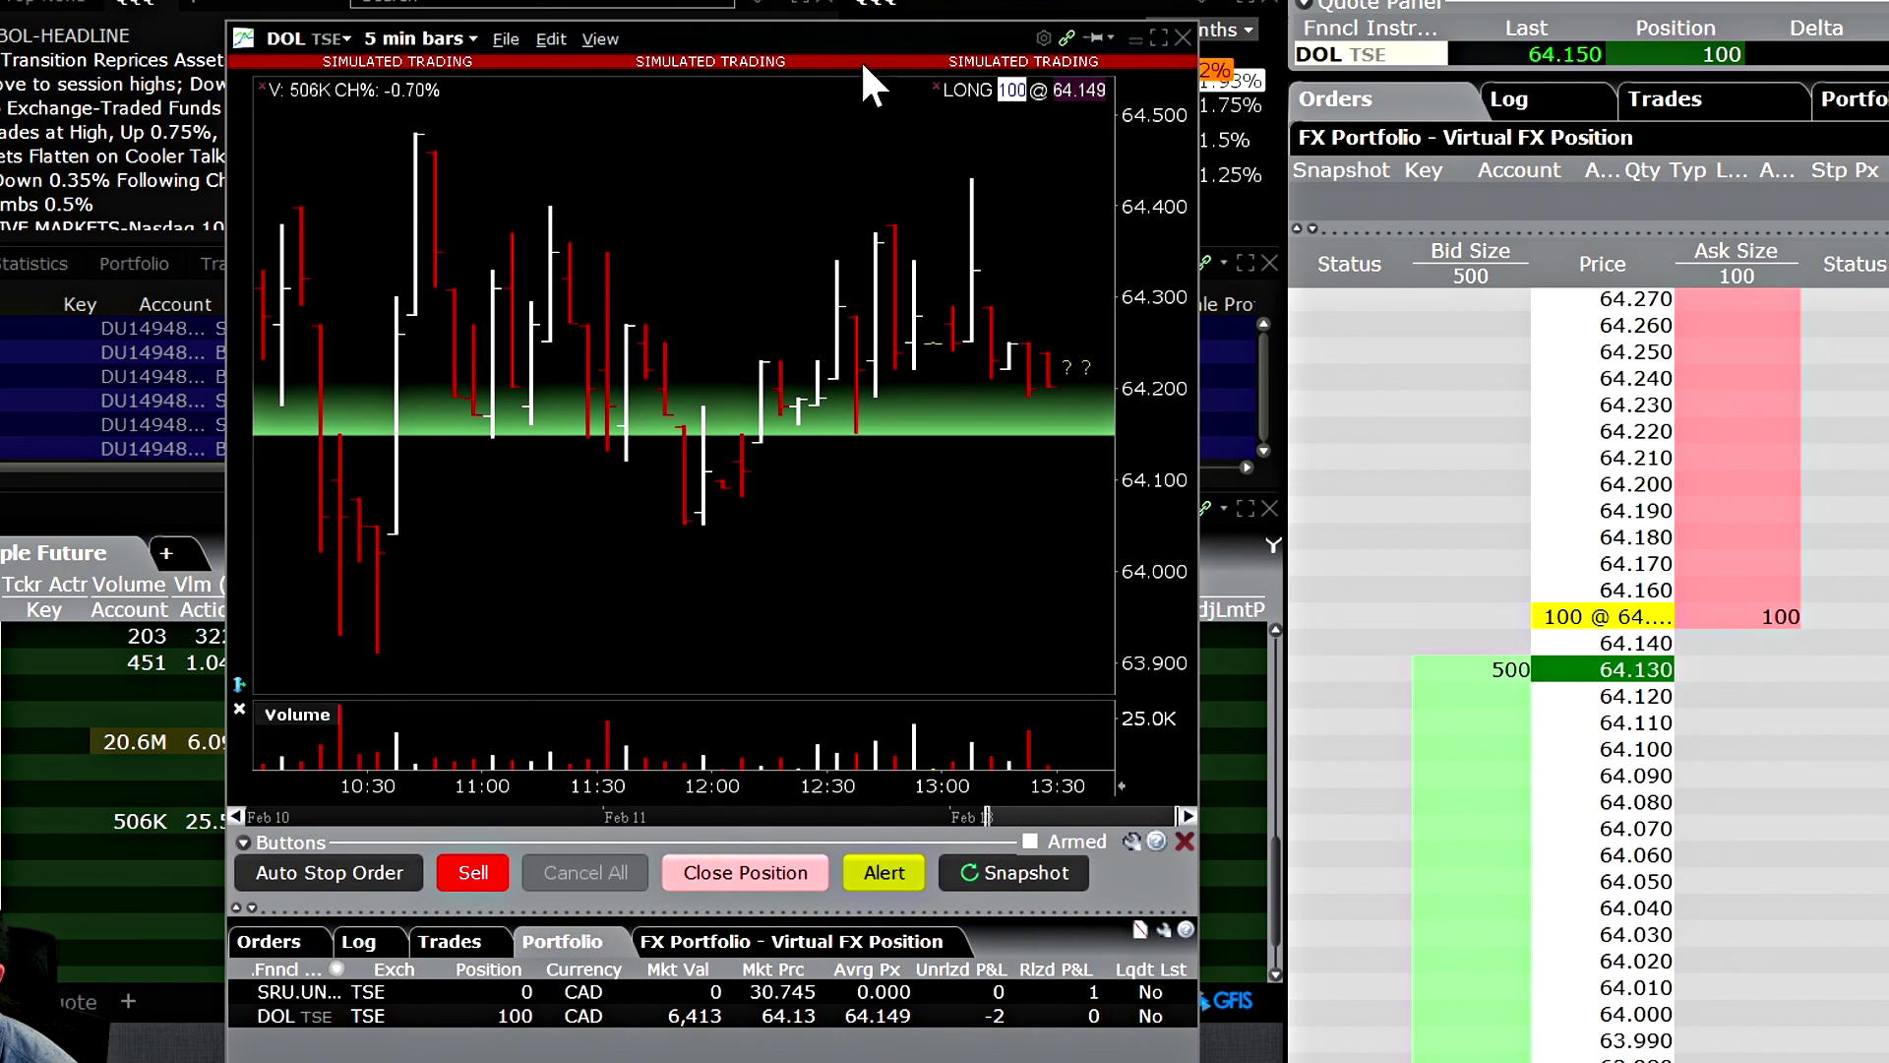
left_click(604, 31)
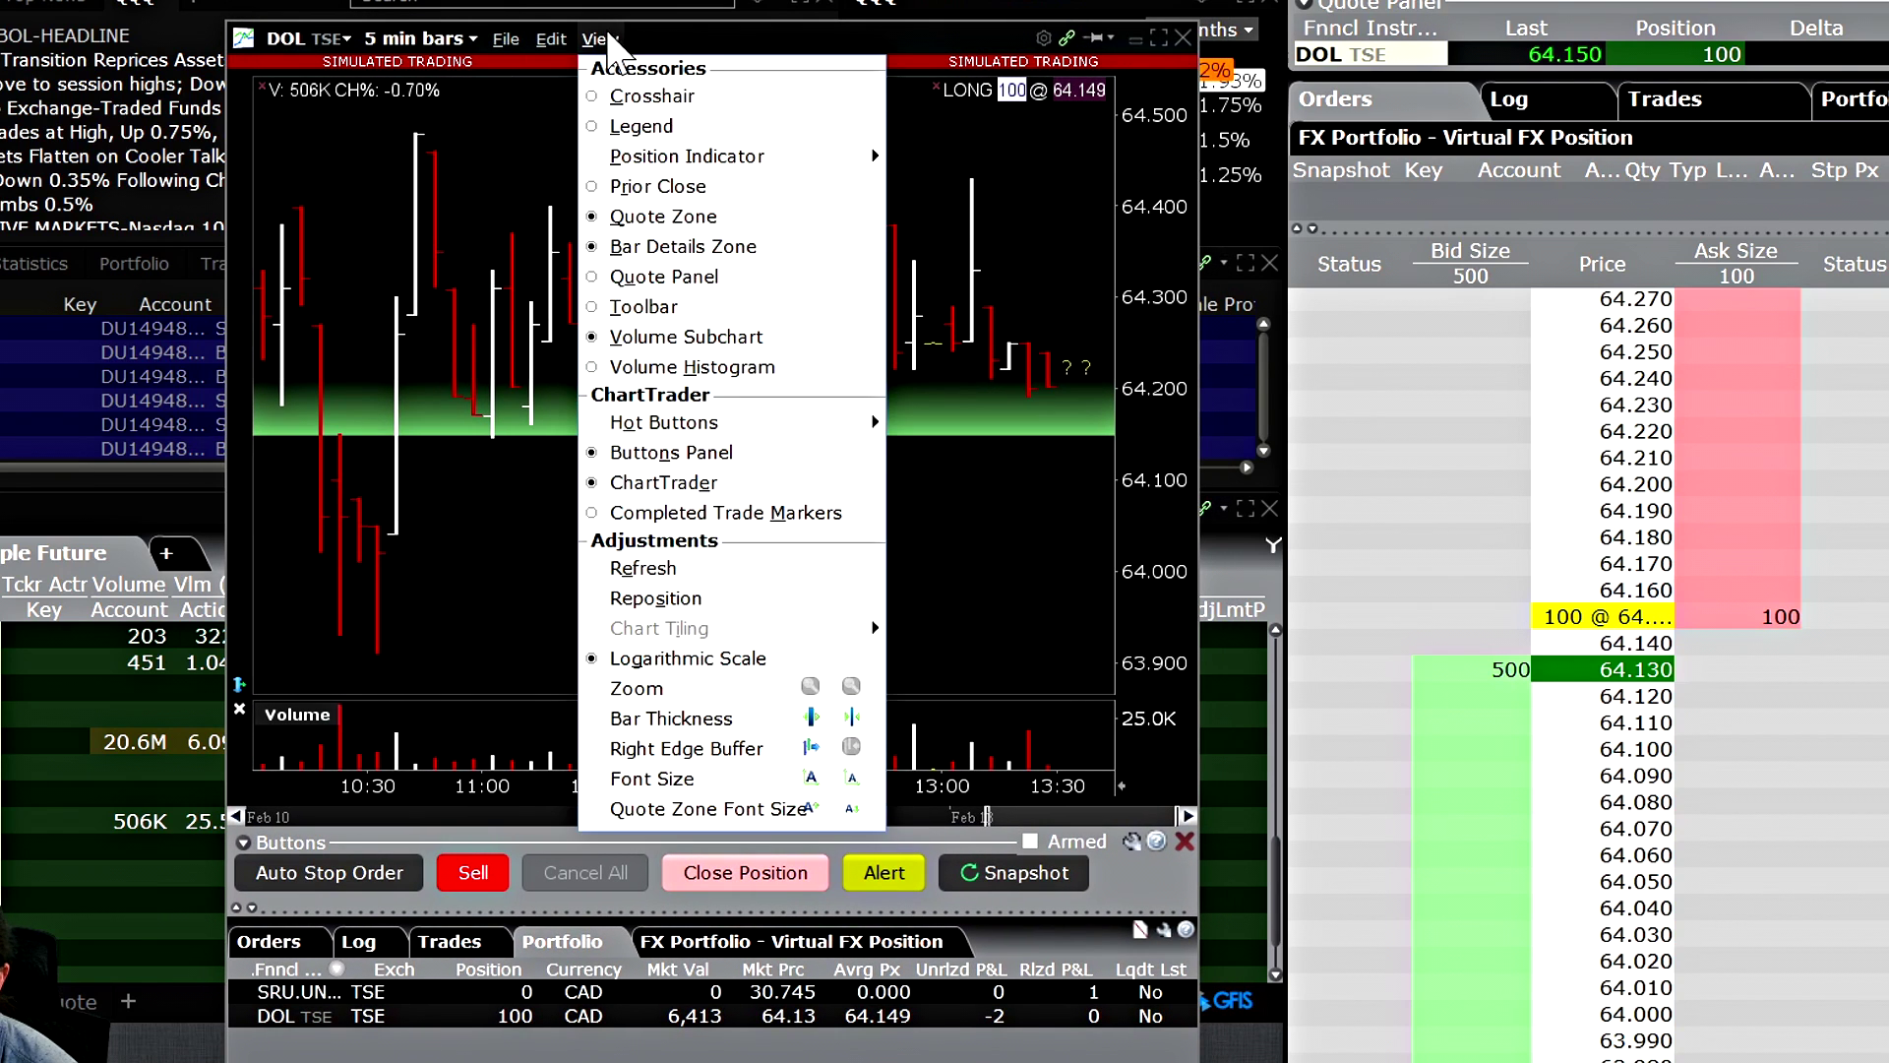
left_click(661, 286)
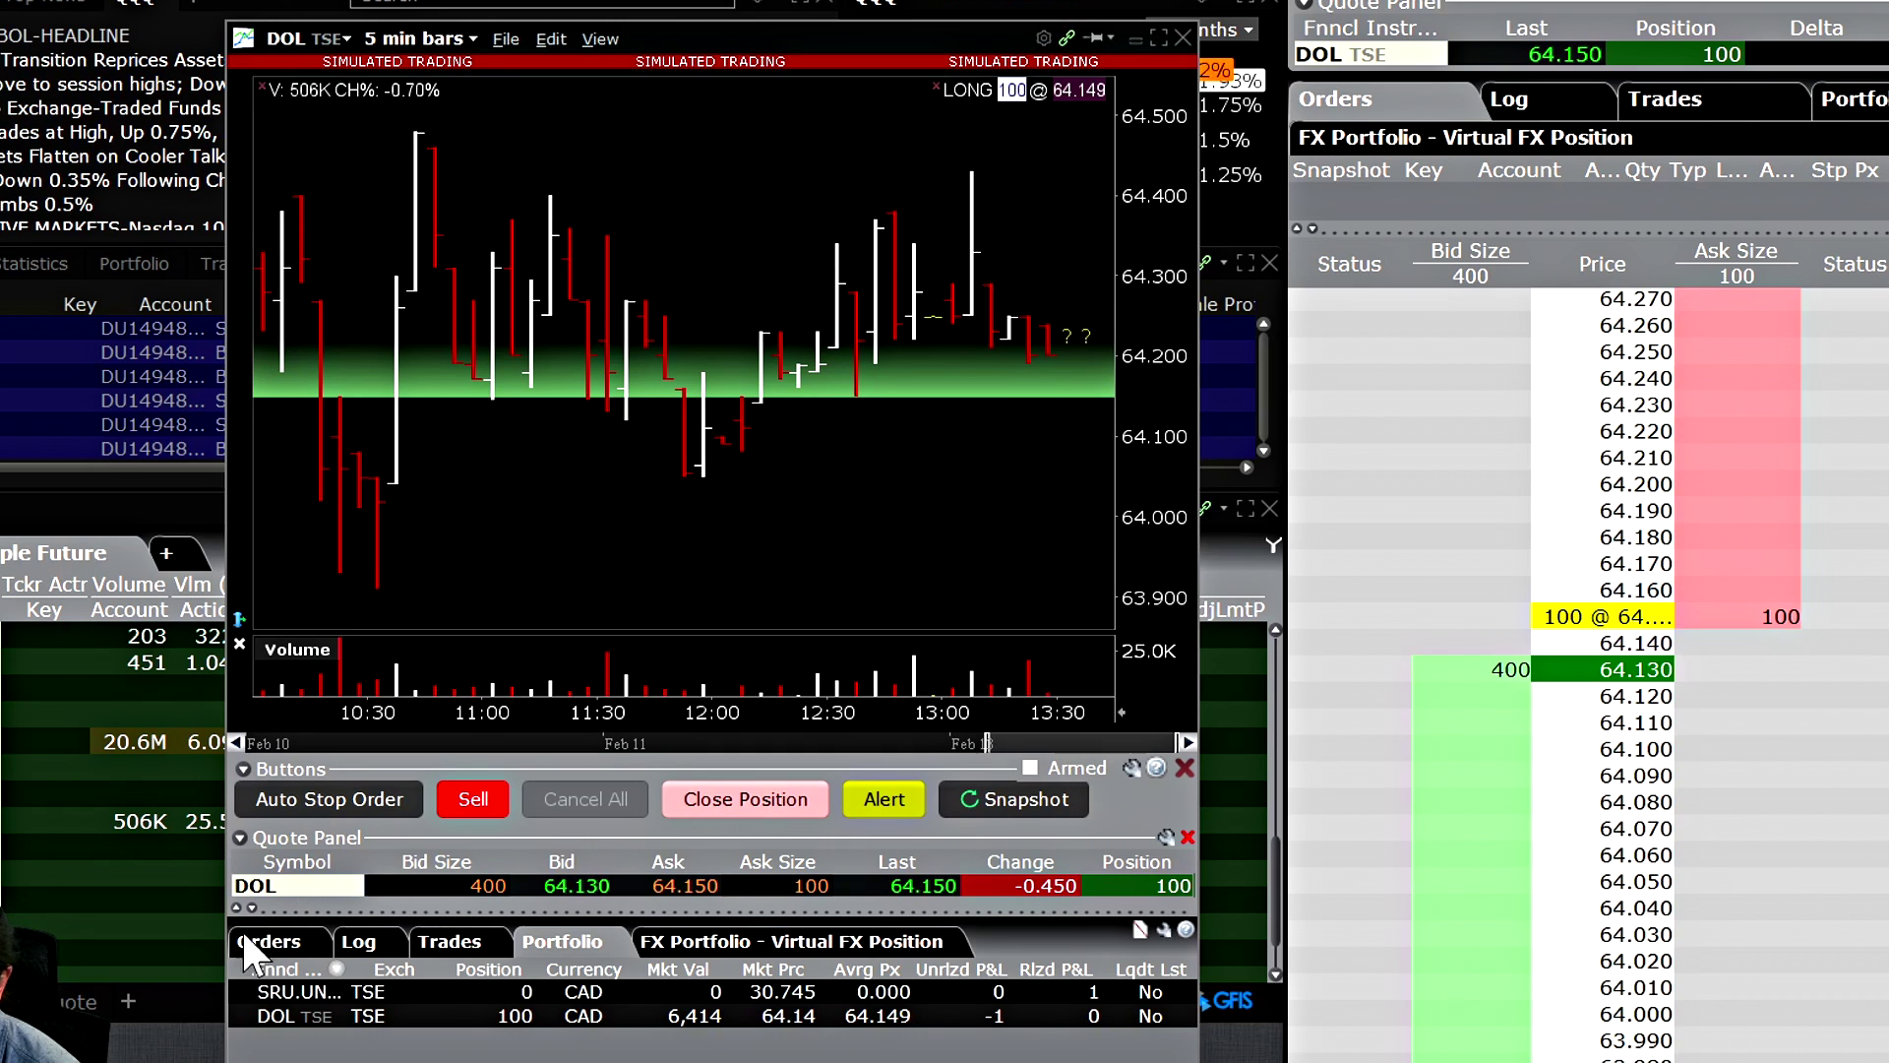
left_click(602, 41)
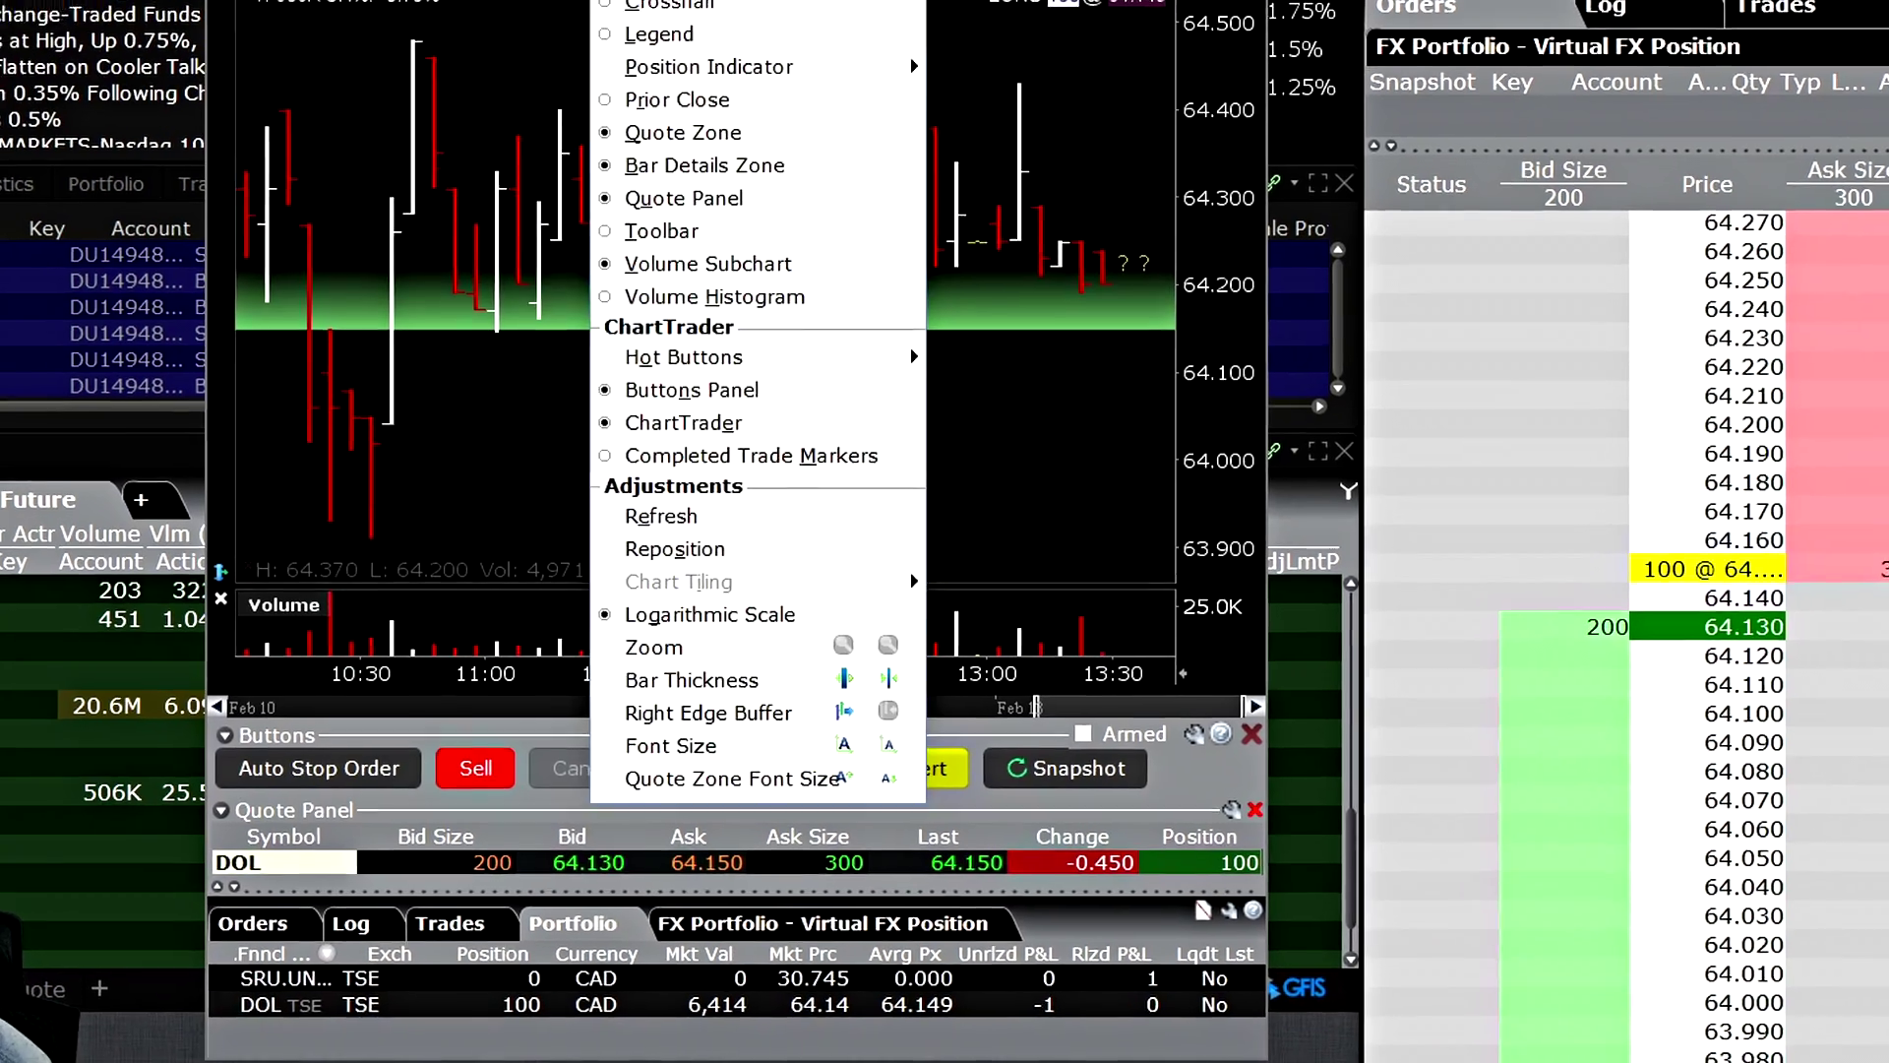
left_click(645, 219)
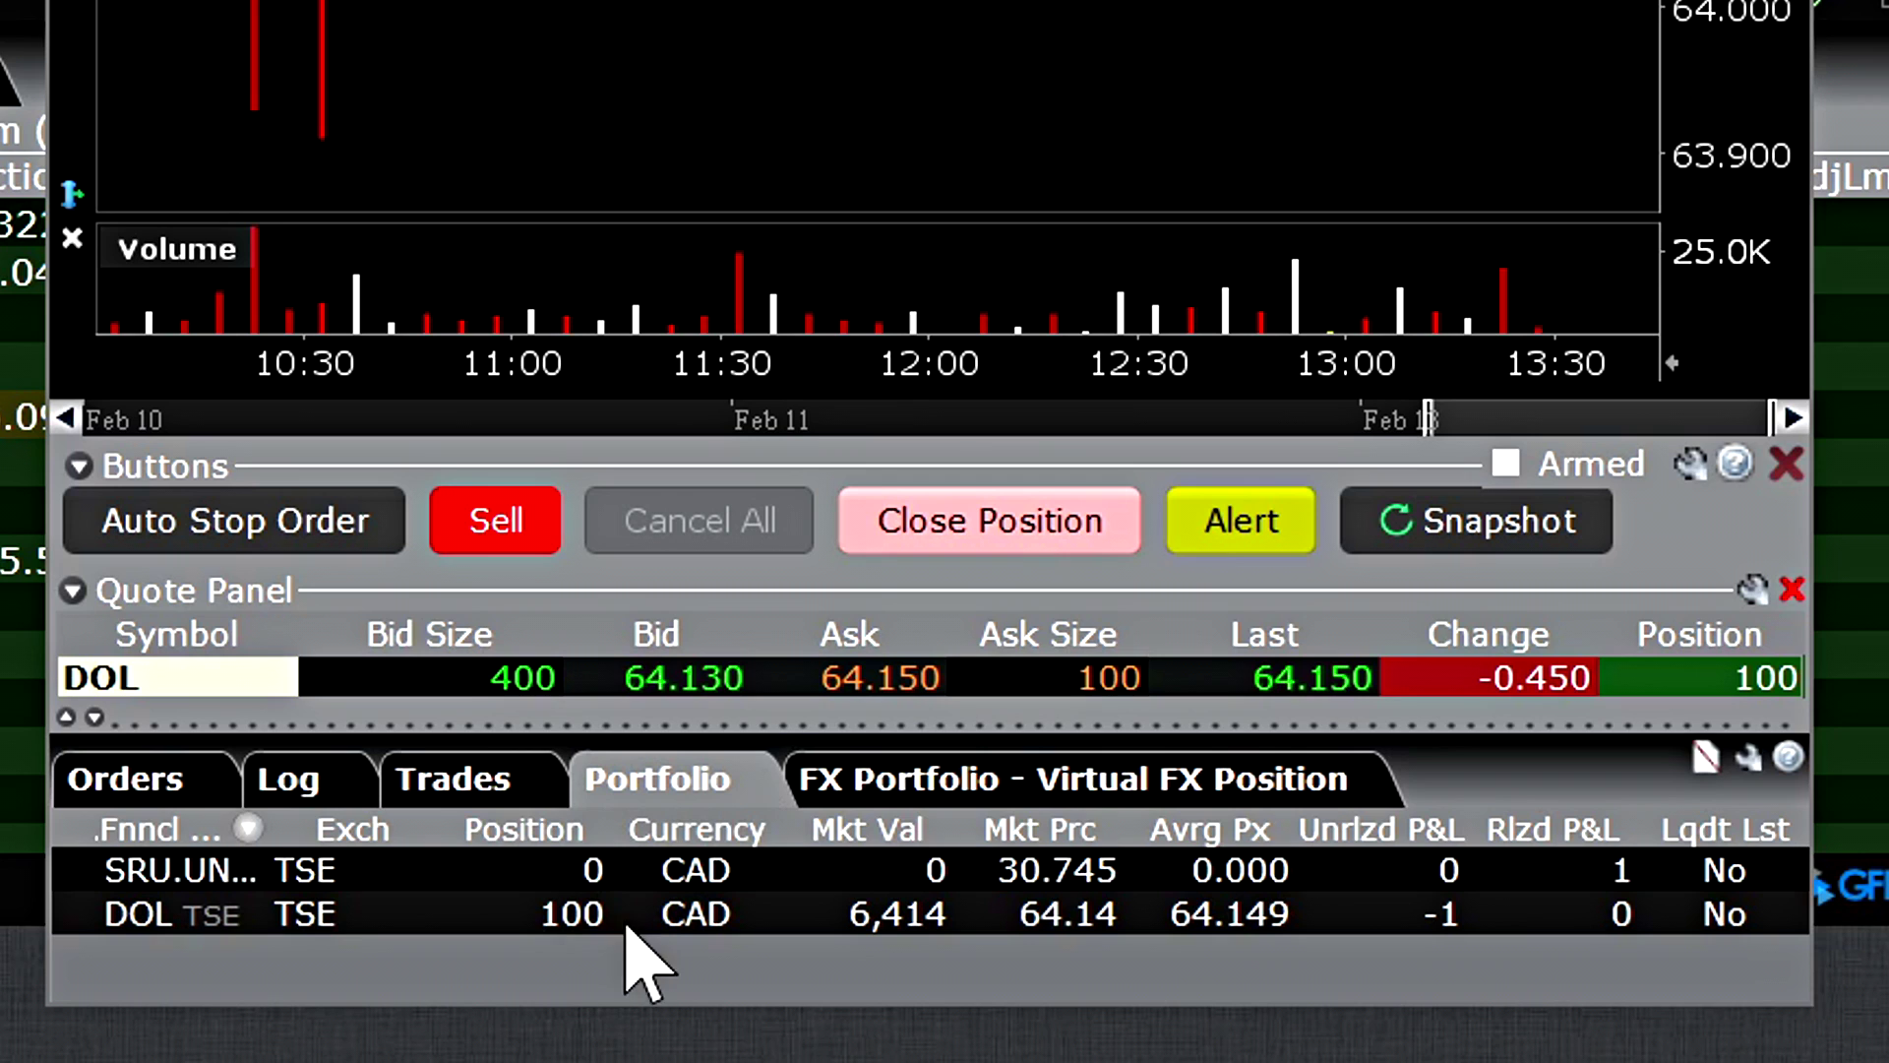
right_click(376, 925)
mouse_move(404, 930)
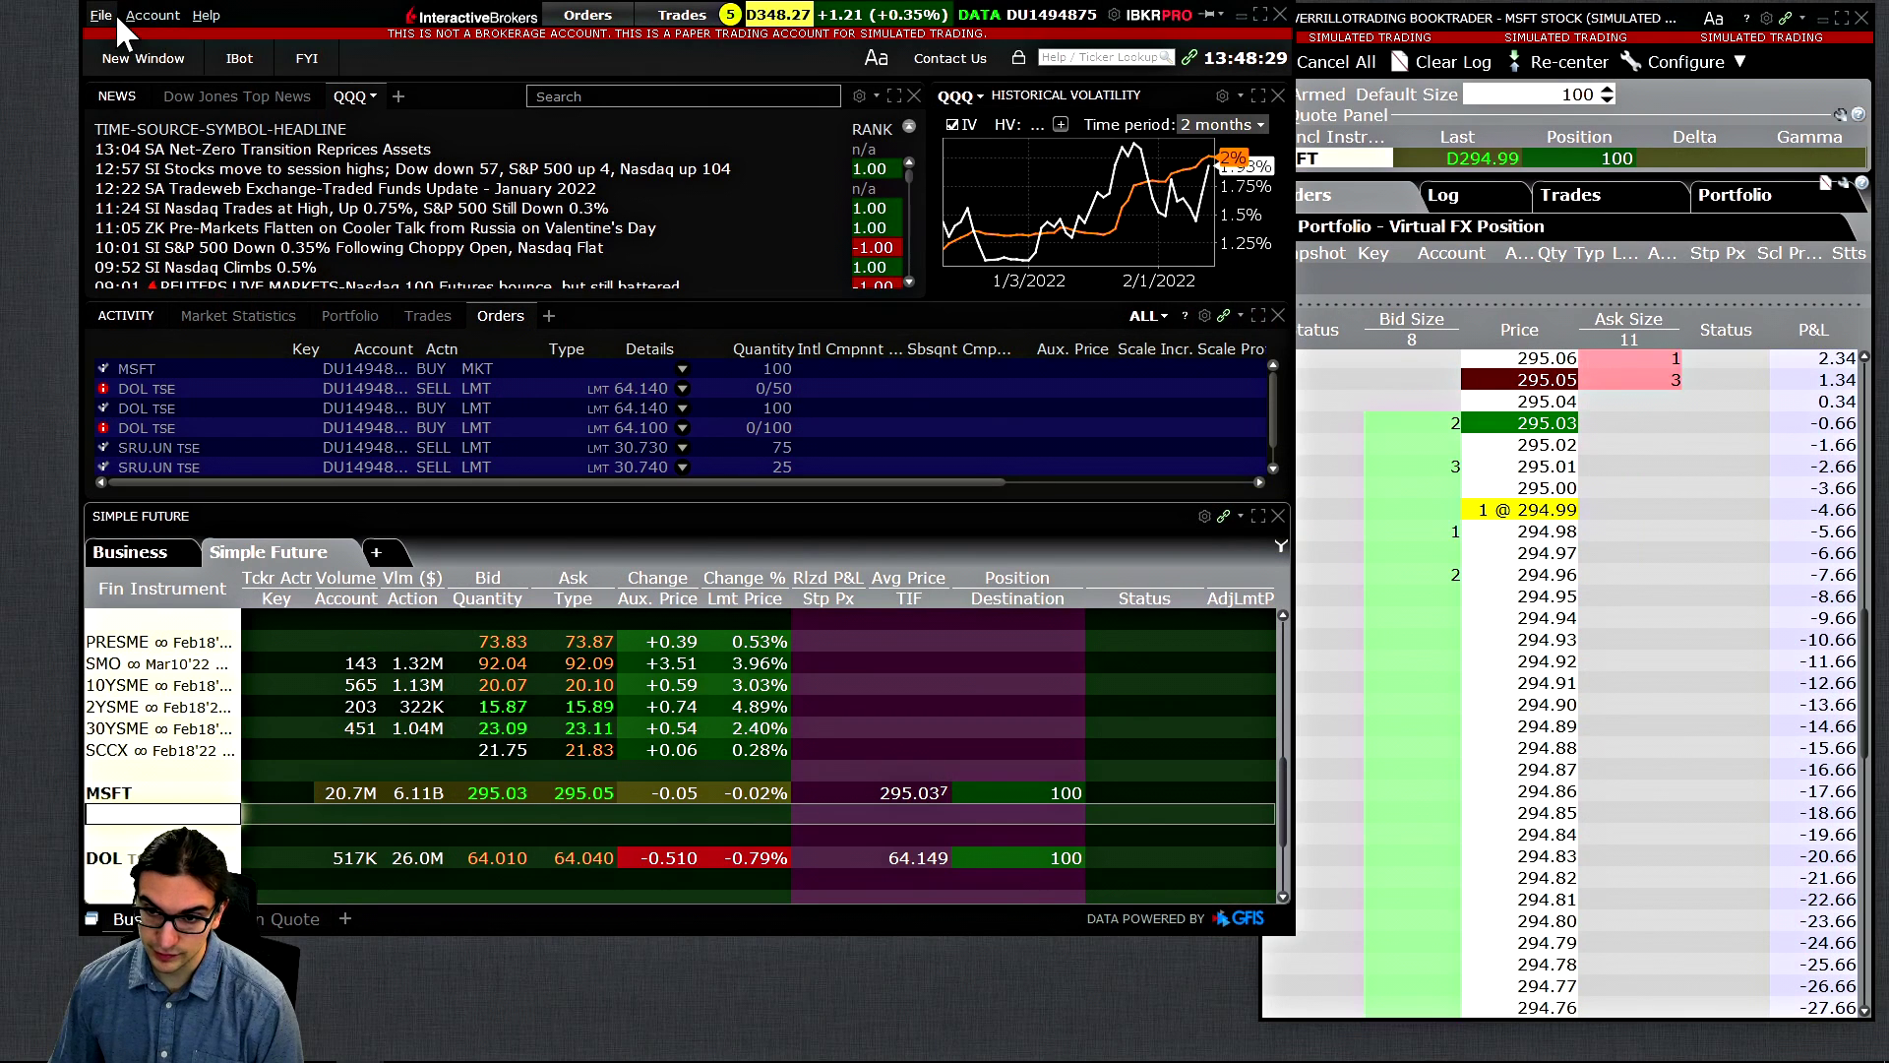
Step: Open the general Hotkeys page in Global Configuration
left_click(102, 15)
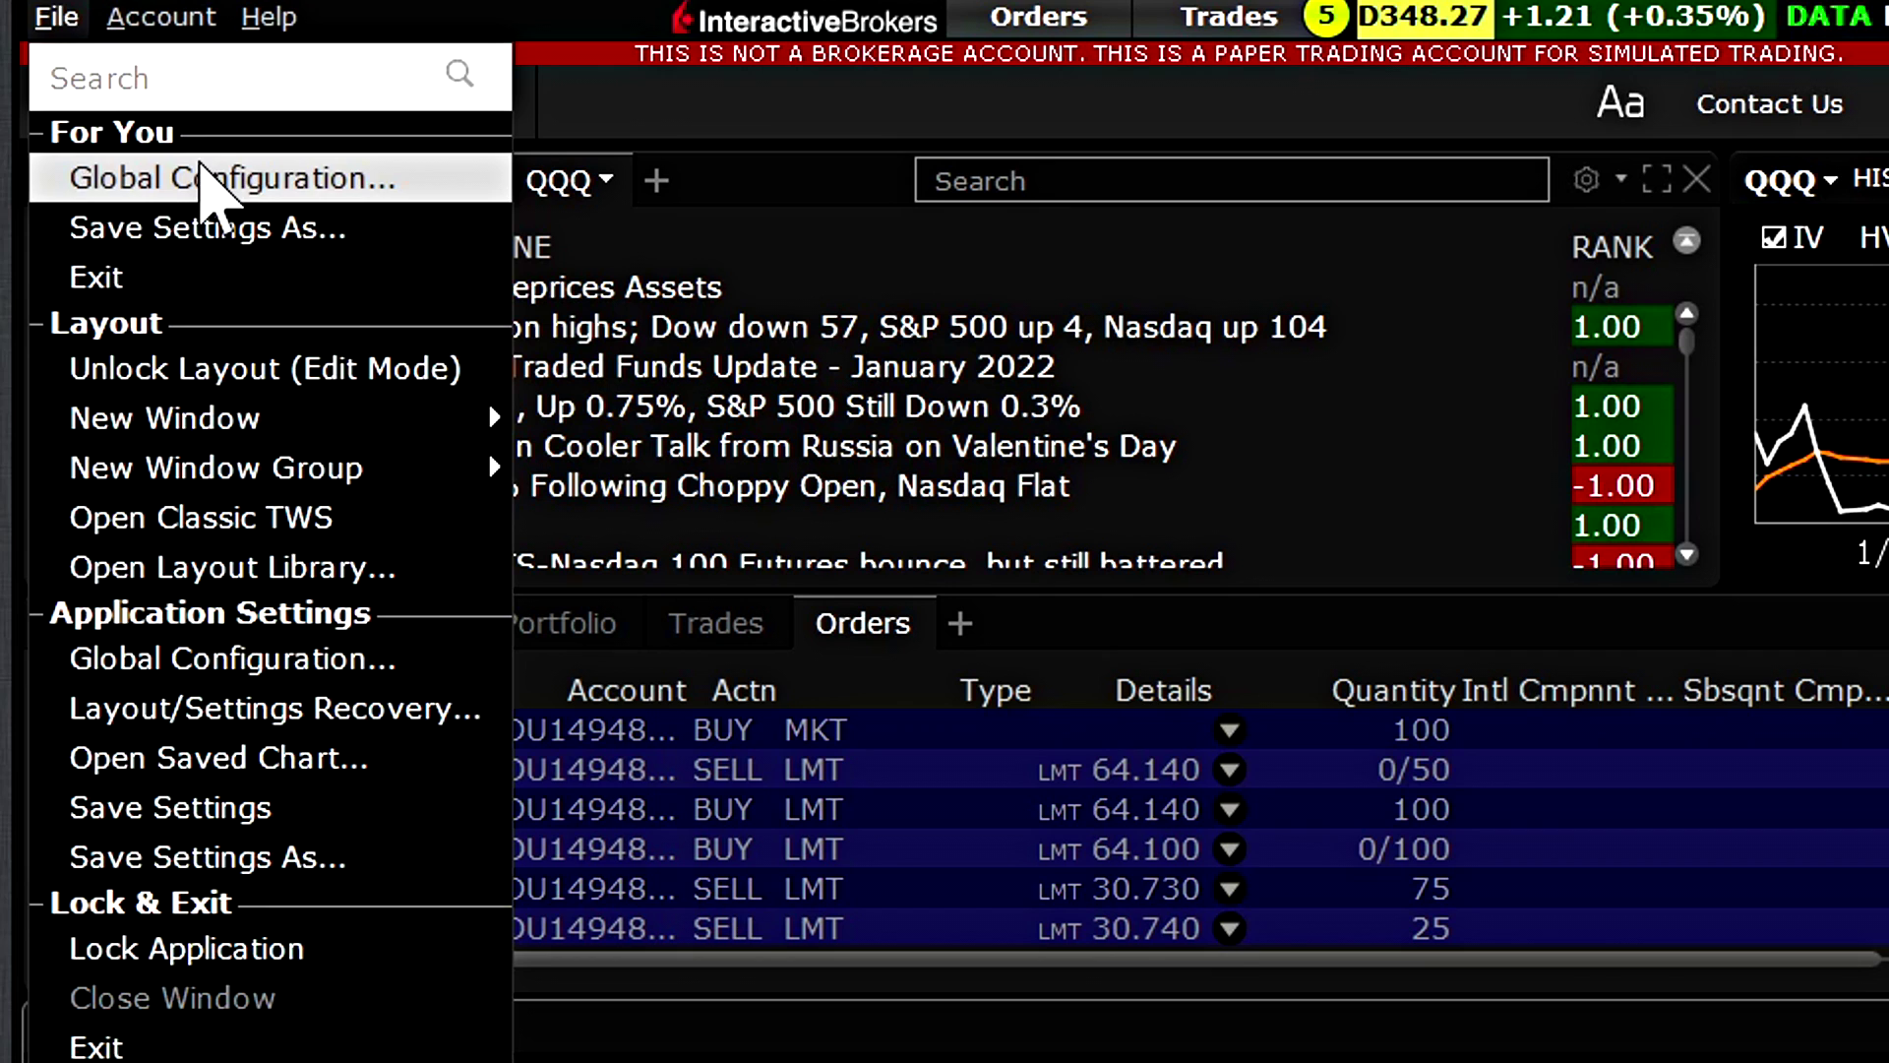
left_click(84, 76)
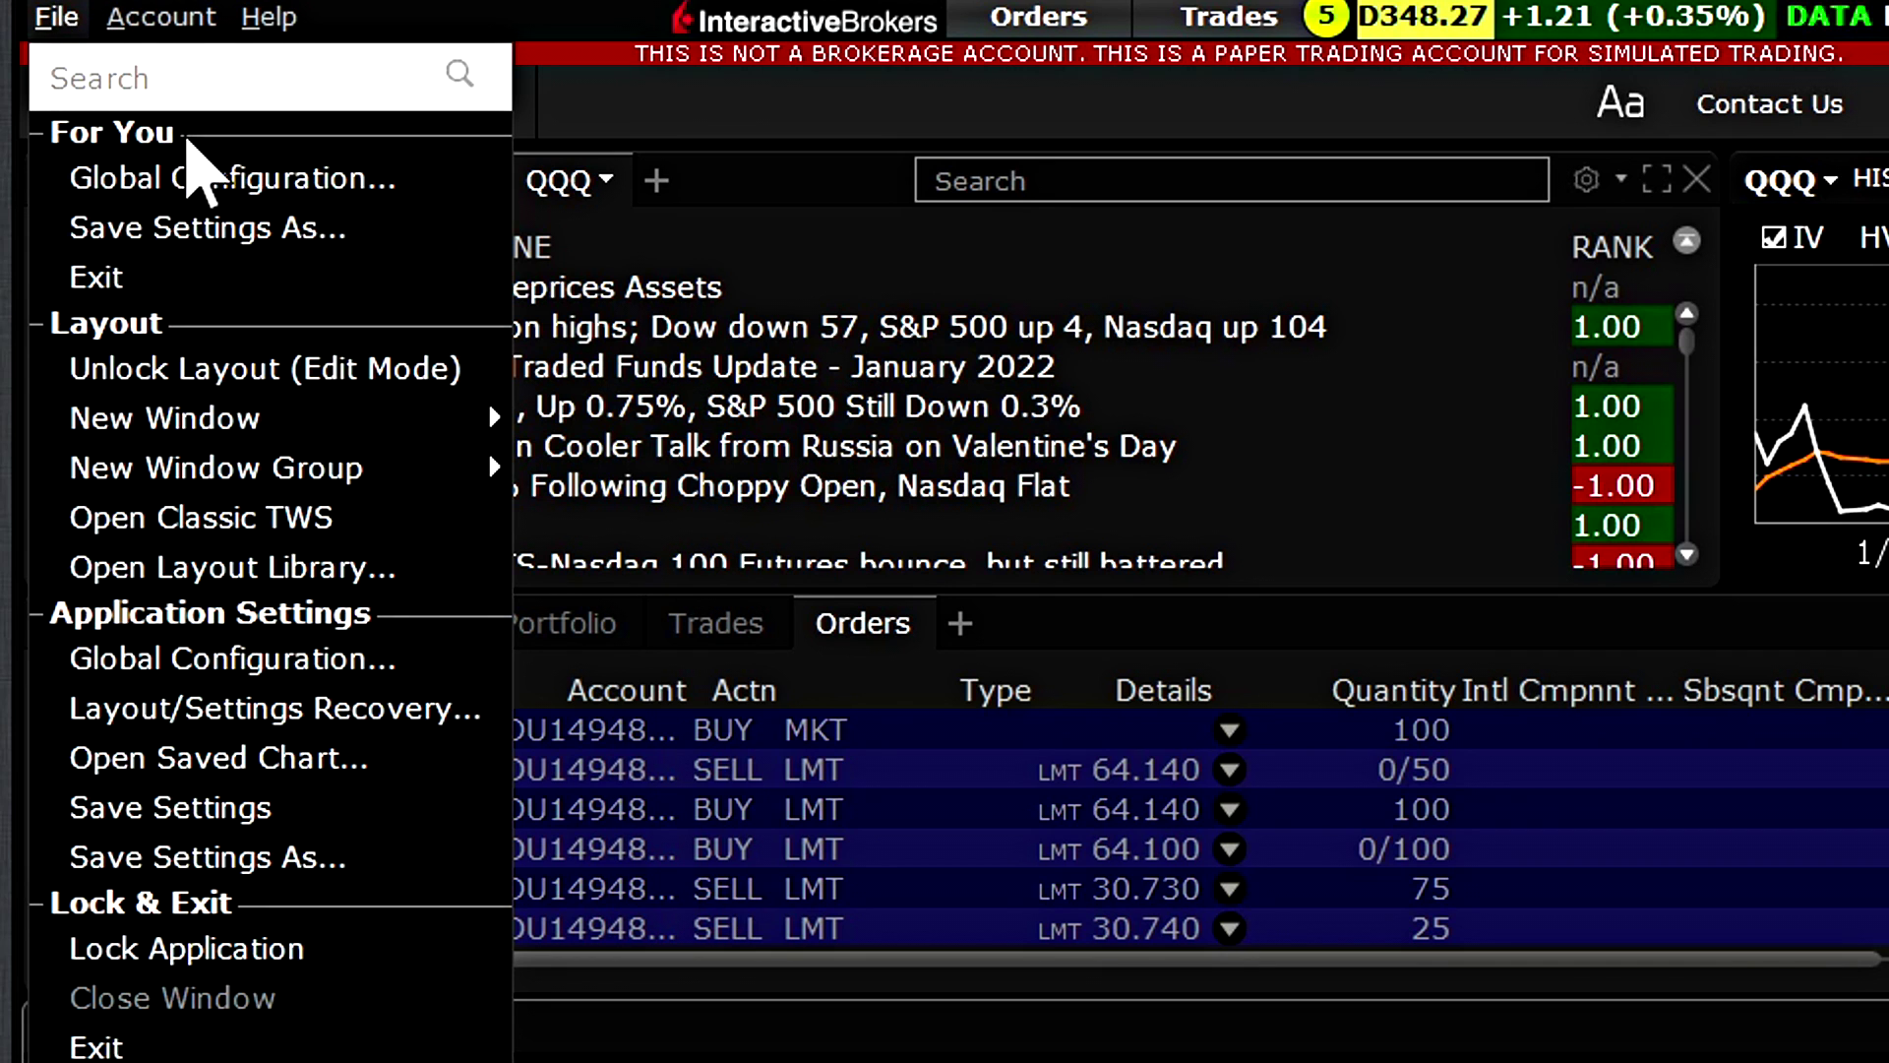
left_click(203, 177)
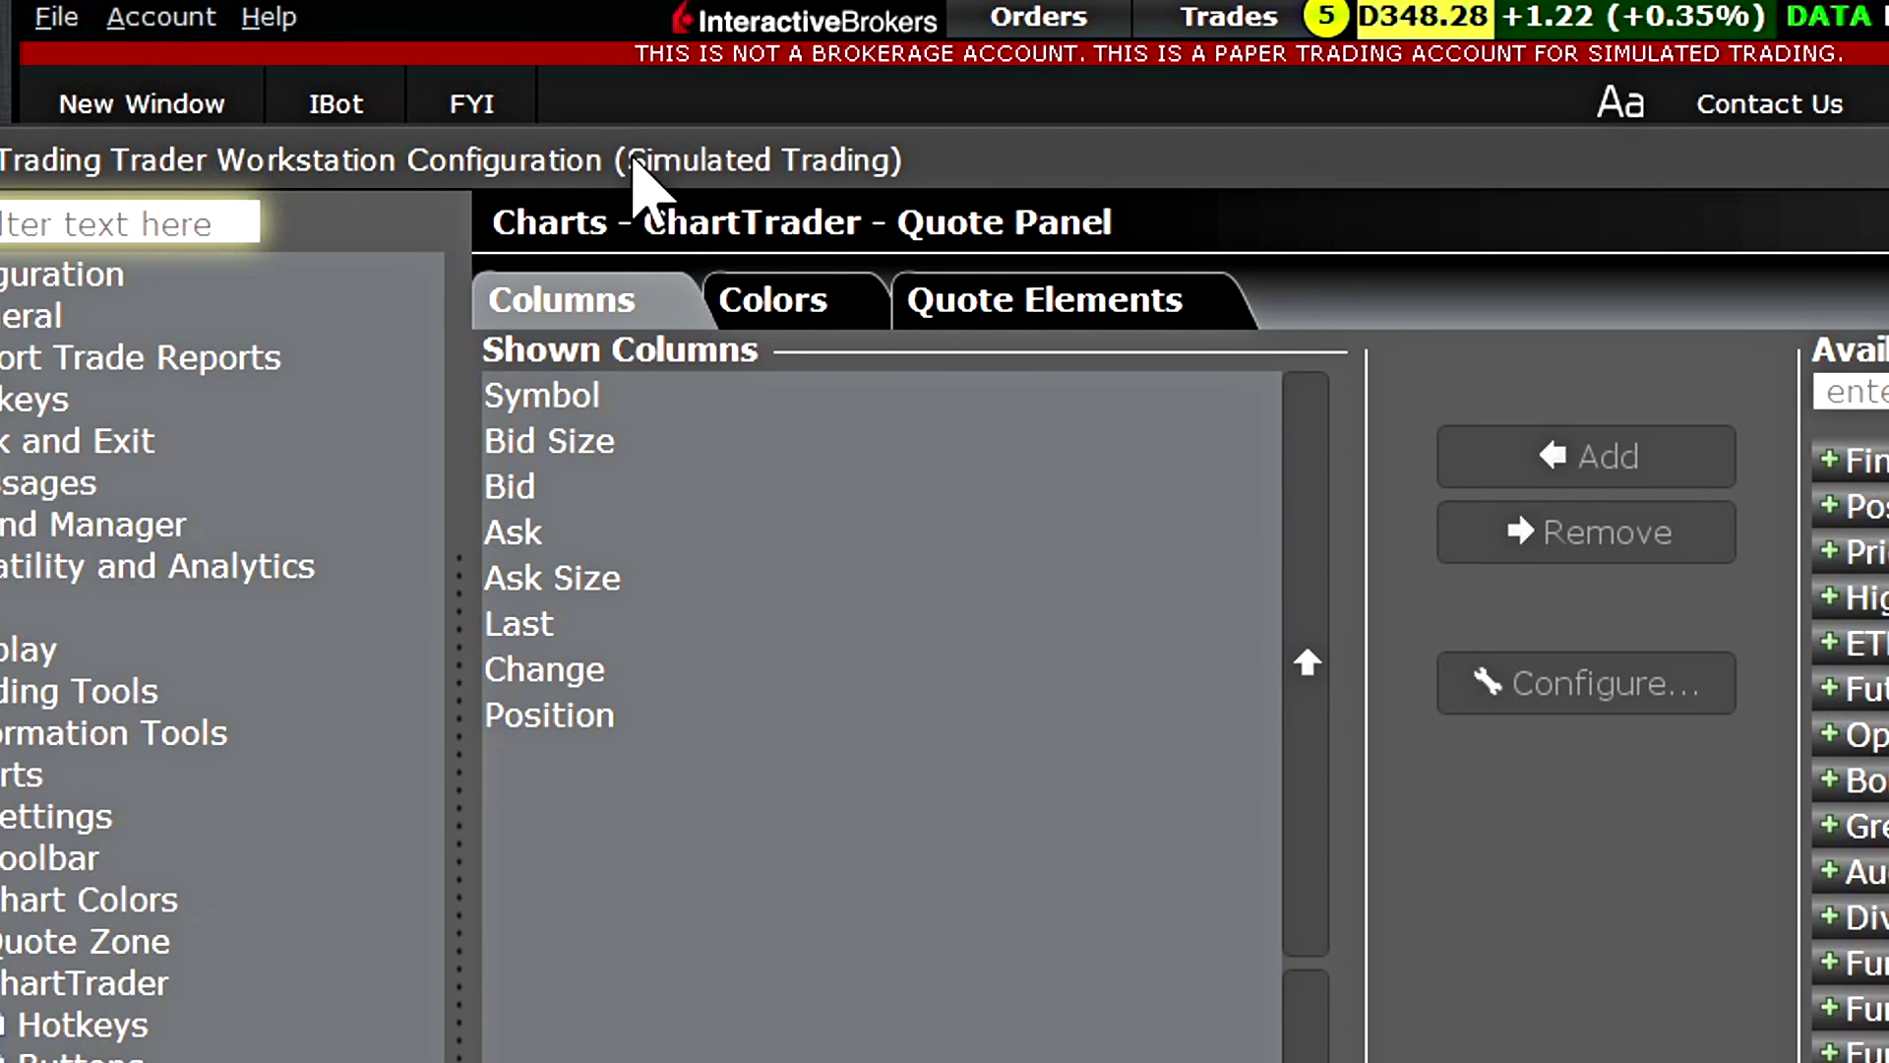
left_click_drag(645, 178, 936, 190)
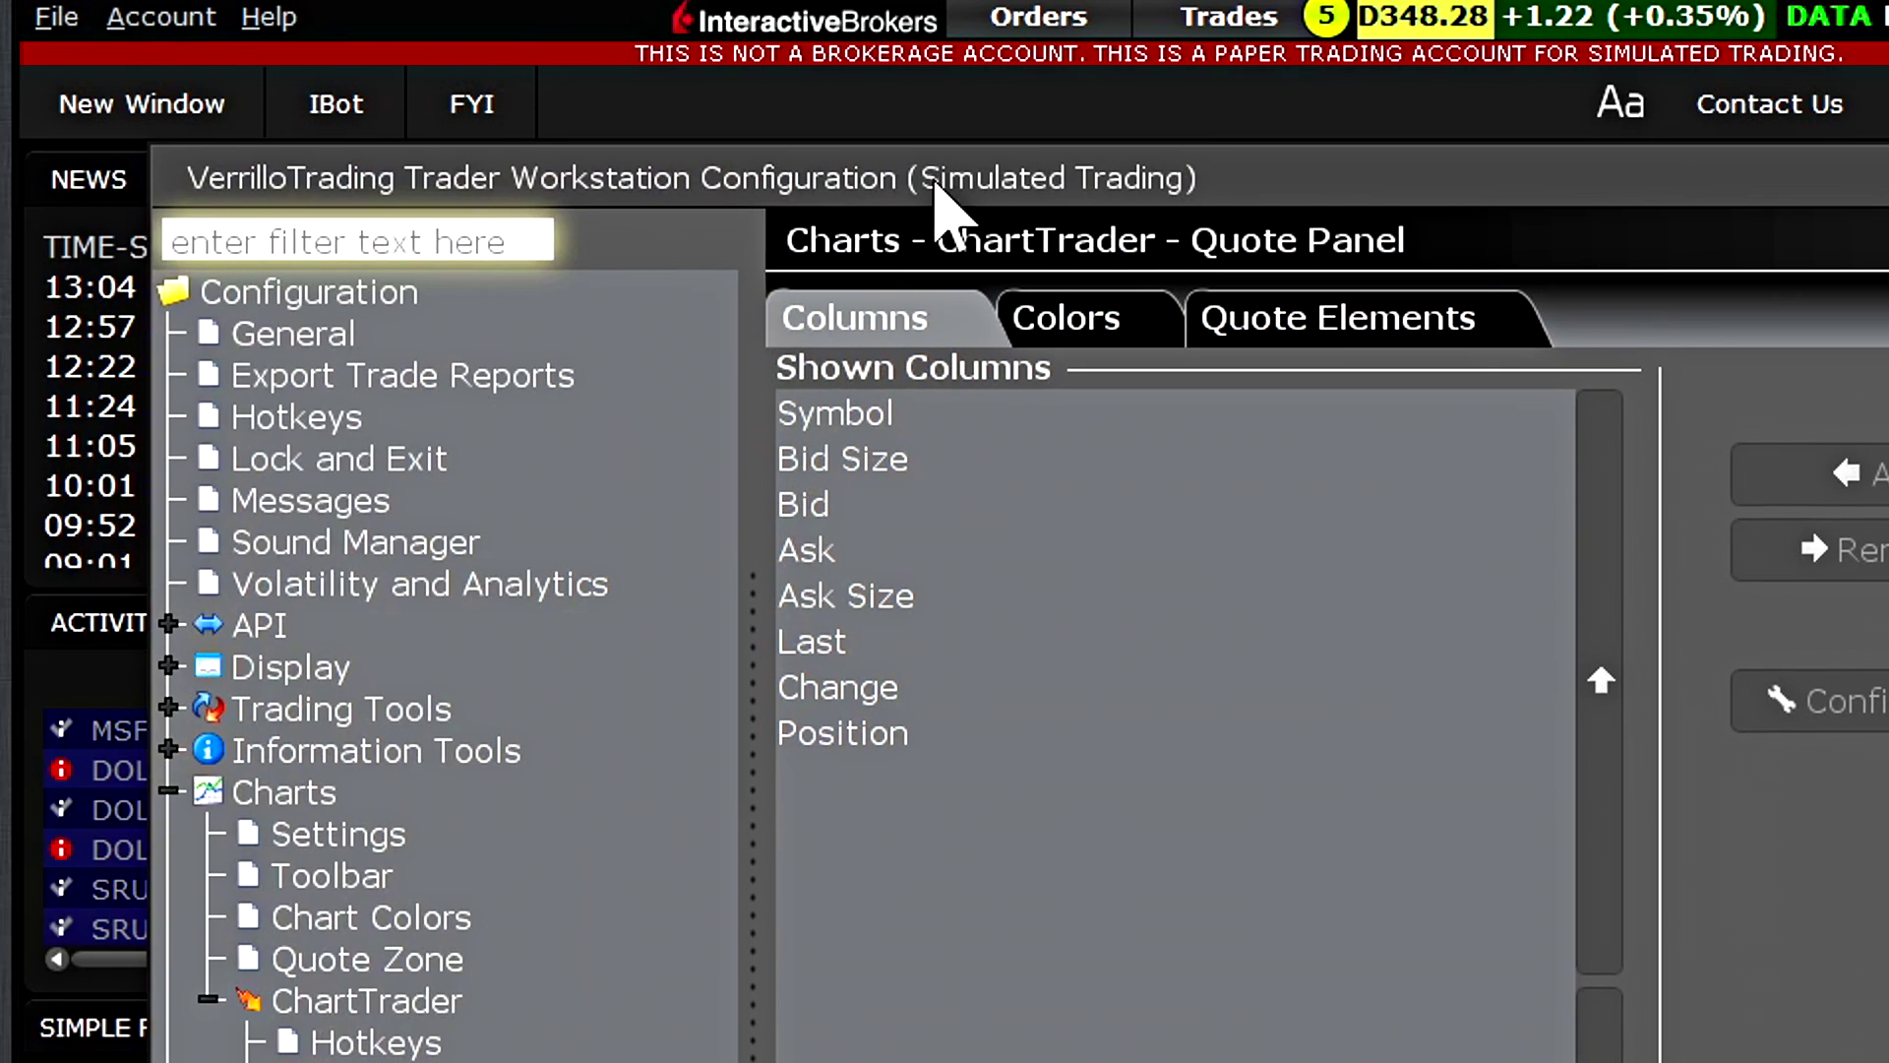
left_click(297, 426)
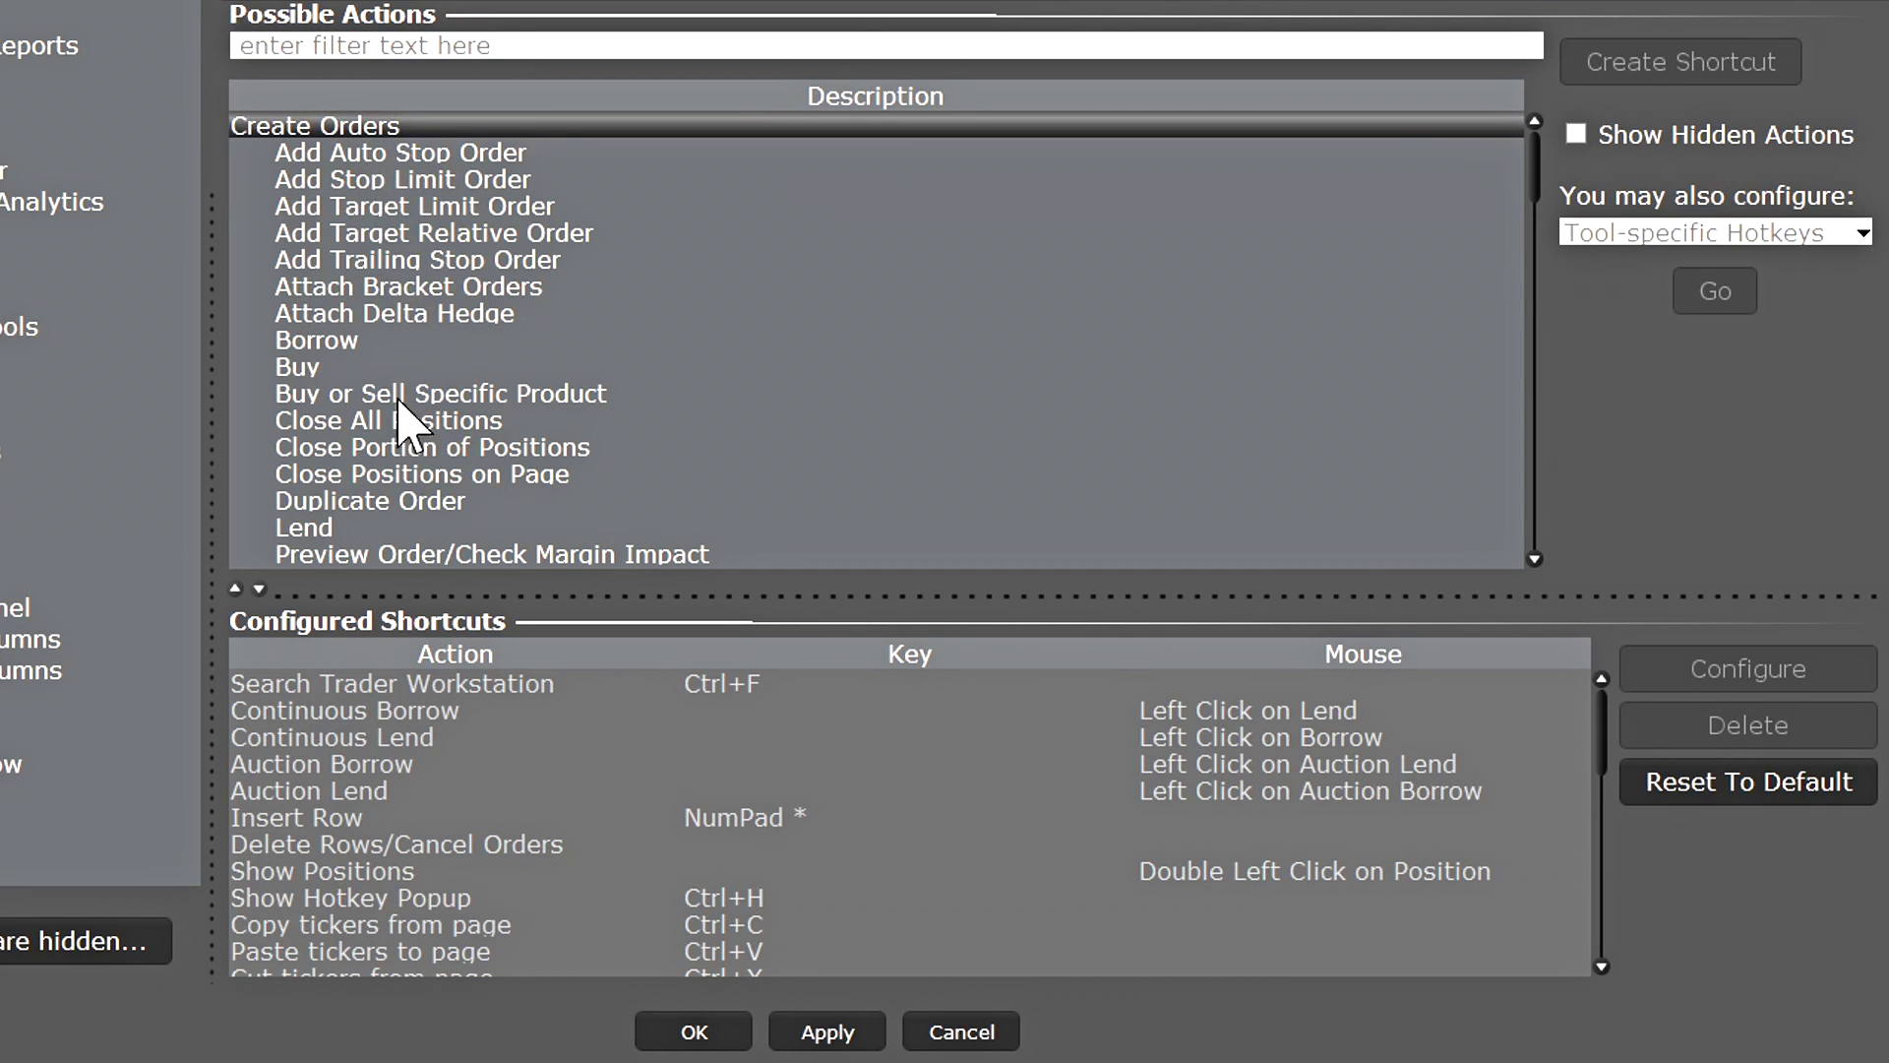
Step: Try to create a shortcut for Close Portion of Positions with its percent set to Ask for input, and cancel it
left_click(354, 453)
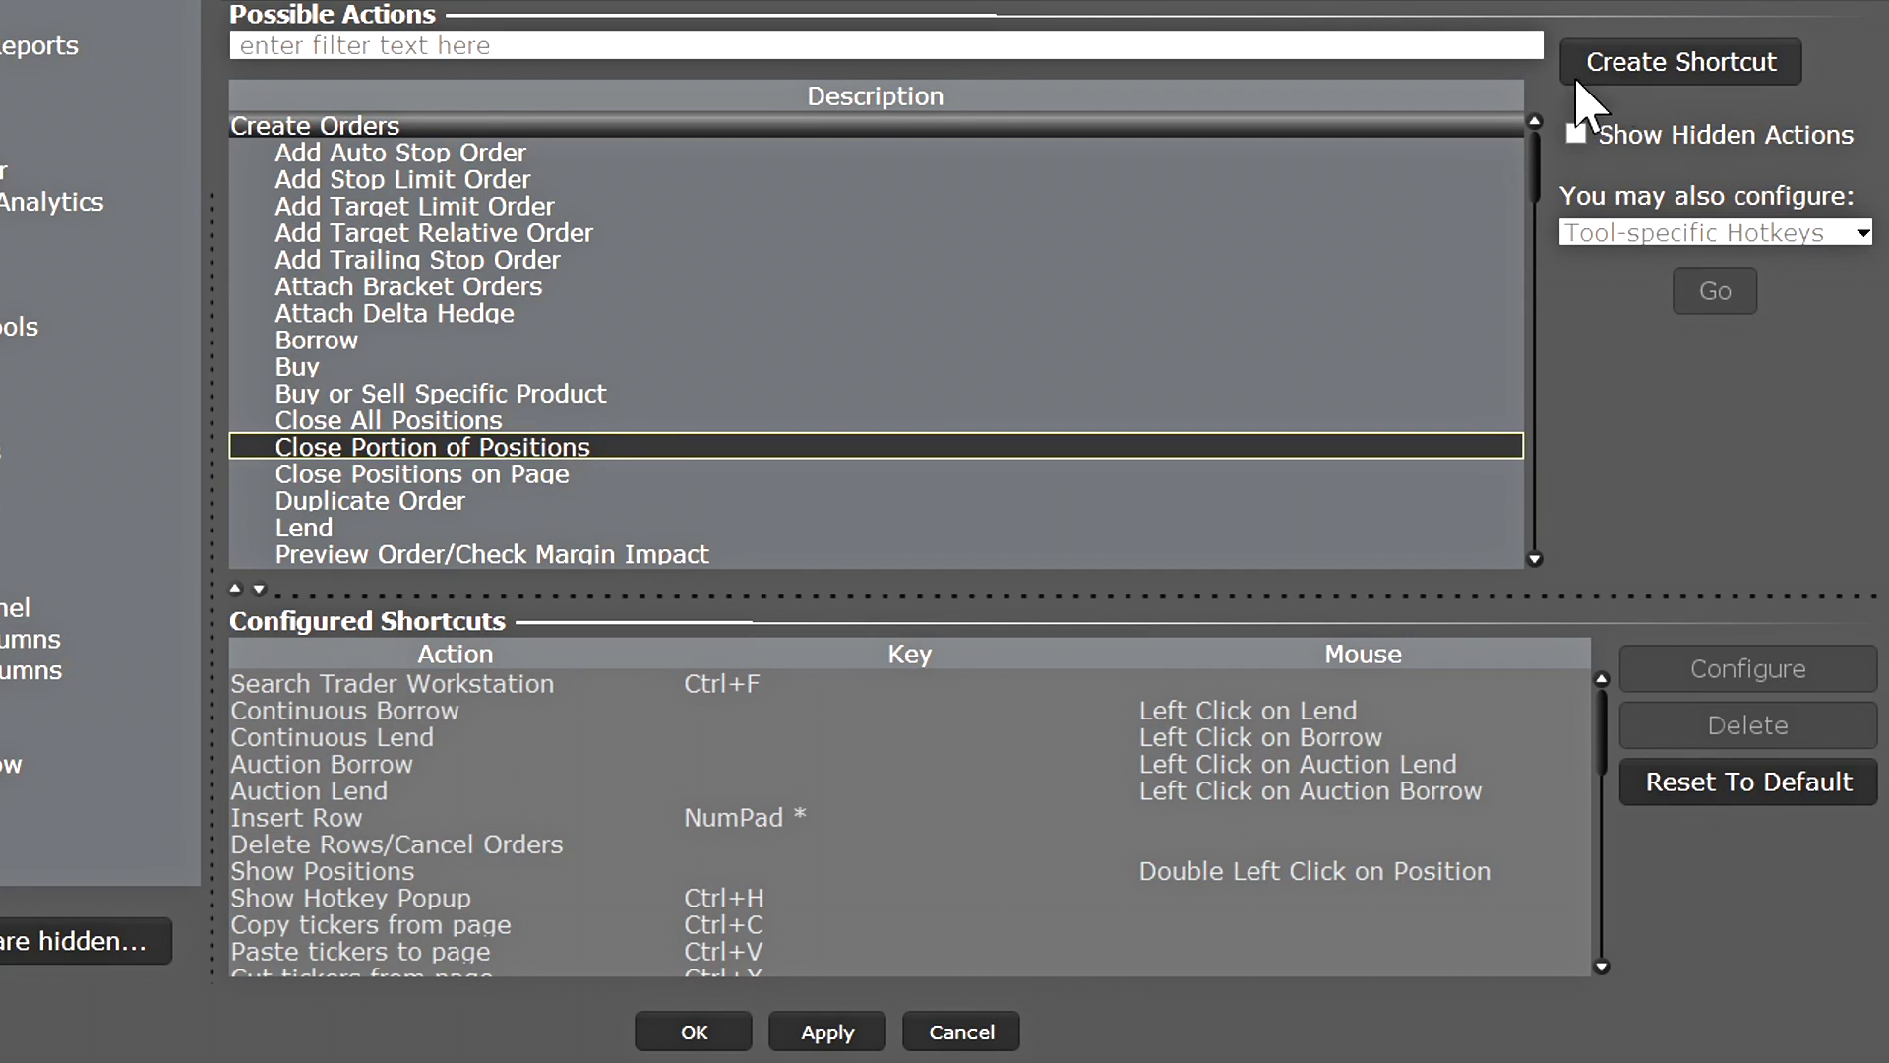
left_click(1642, 67)
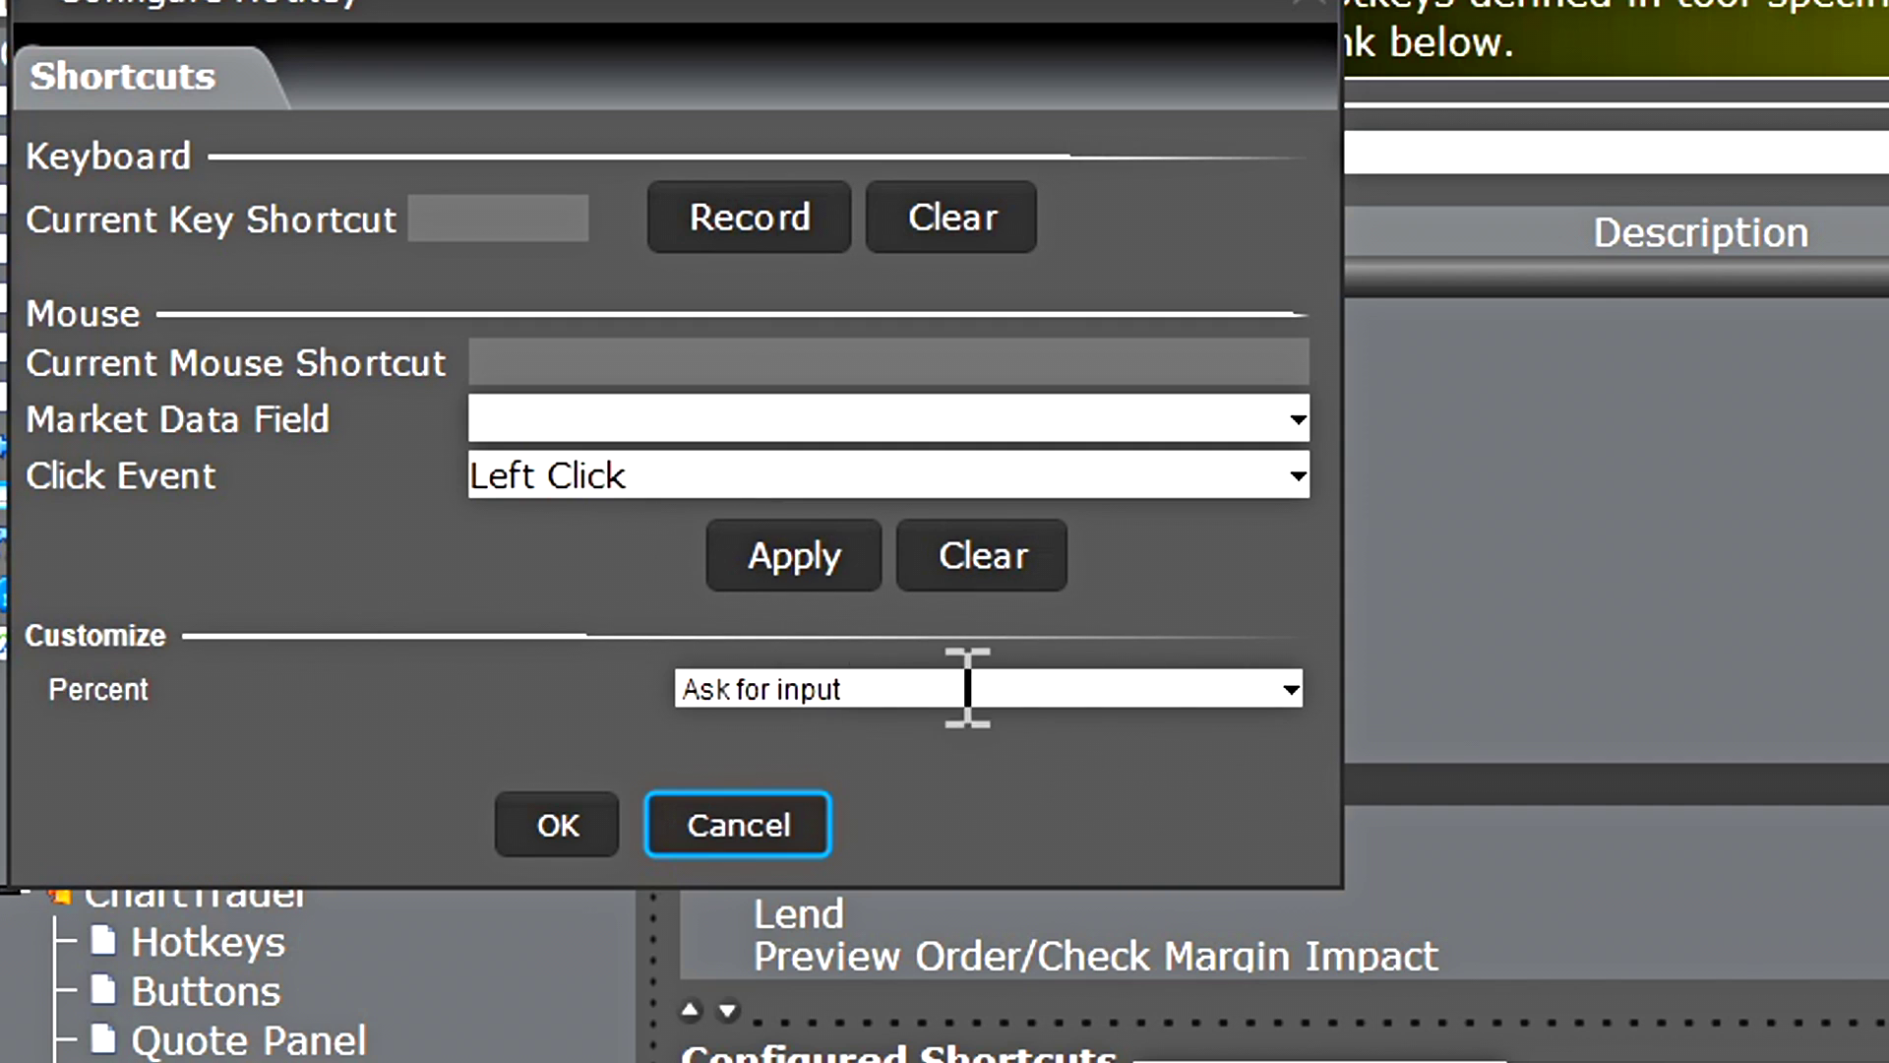
left_click(1295, 688)
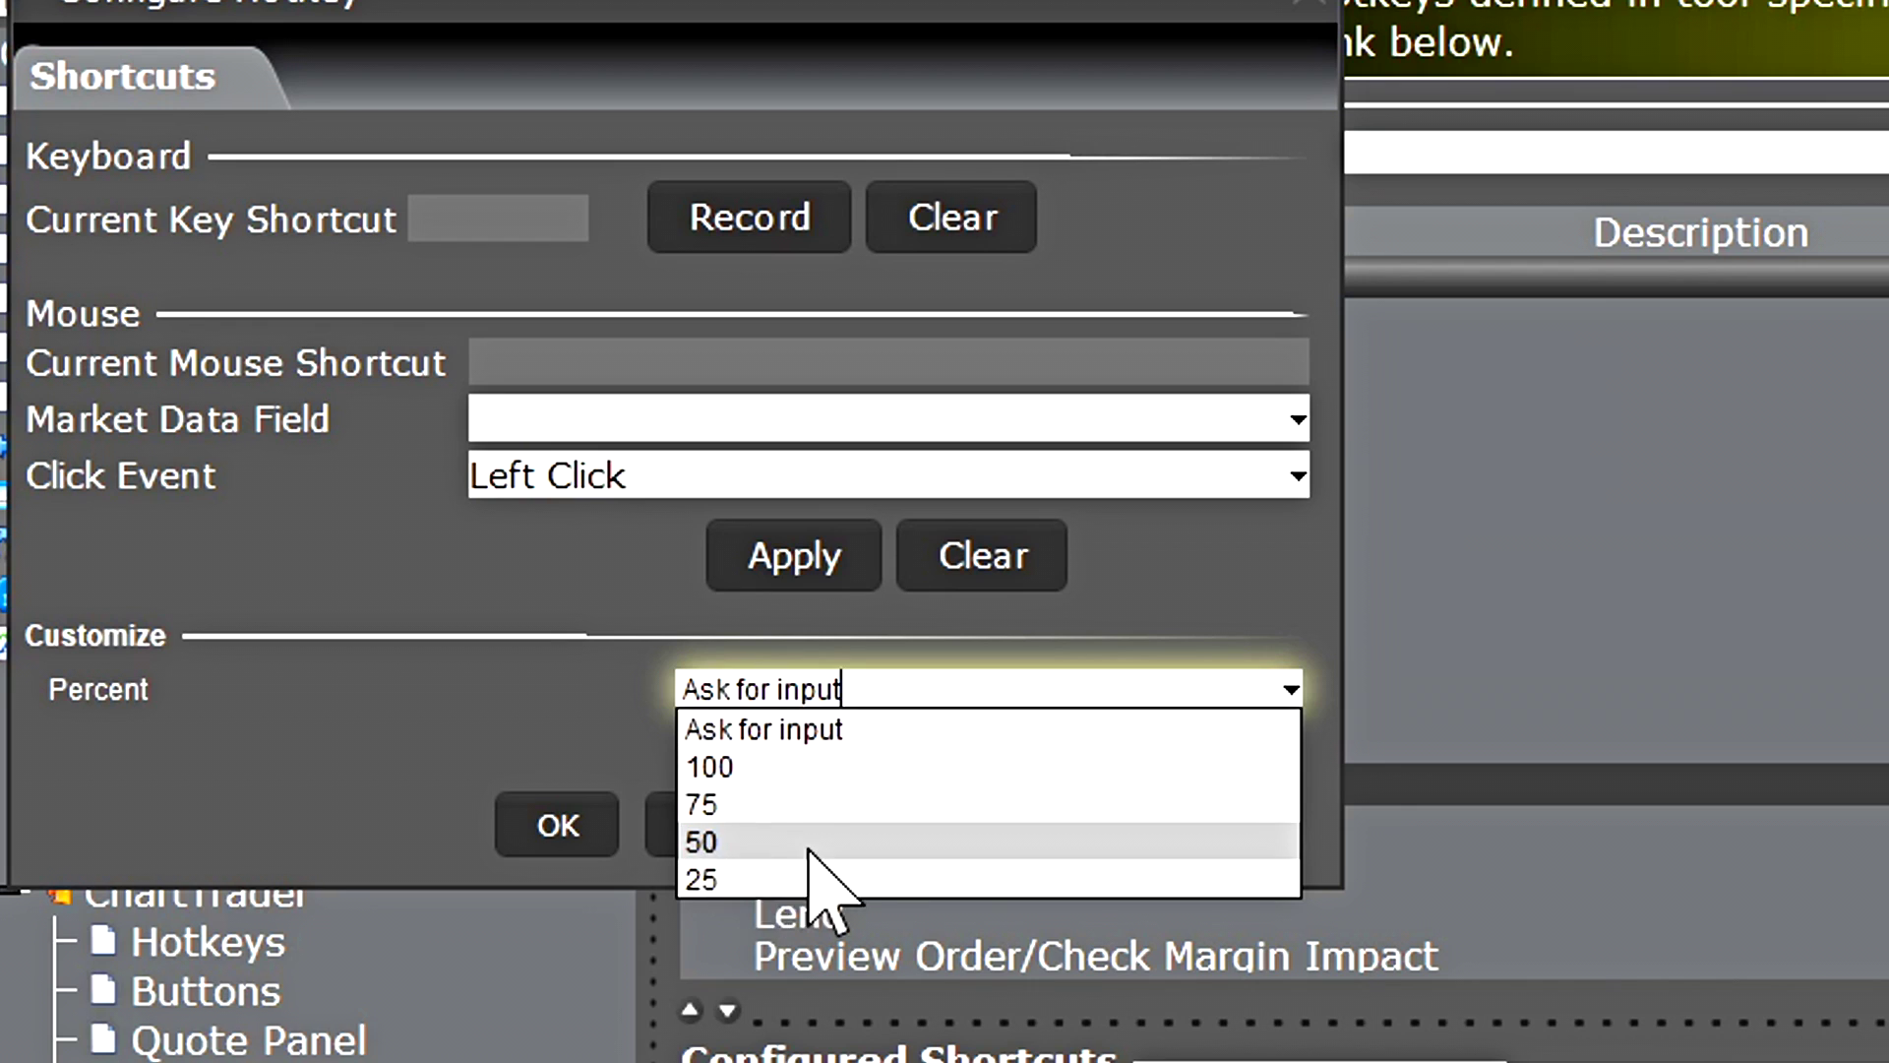
left_click(729, 898)
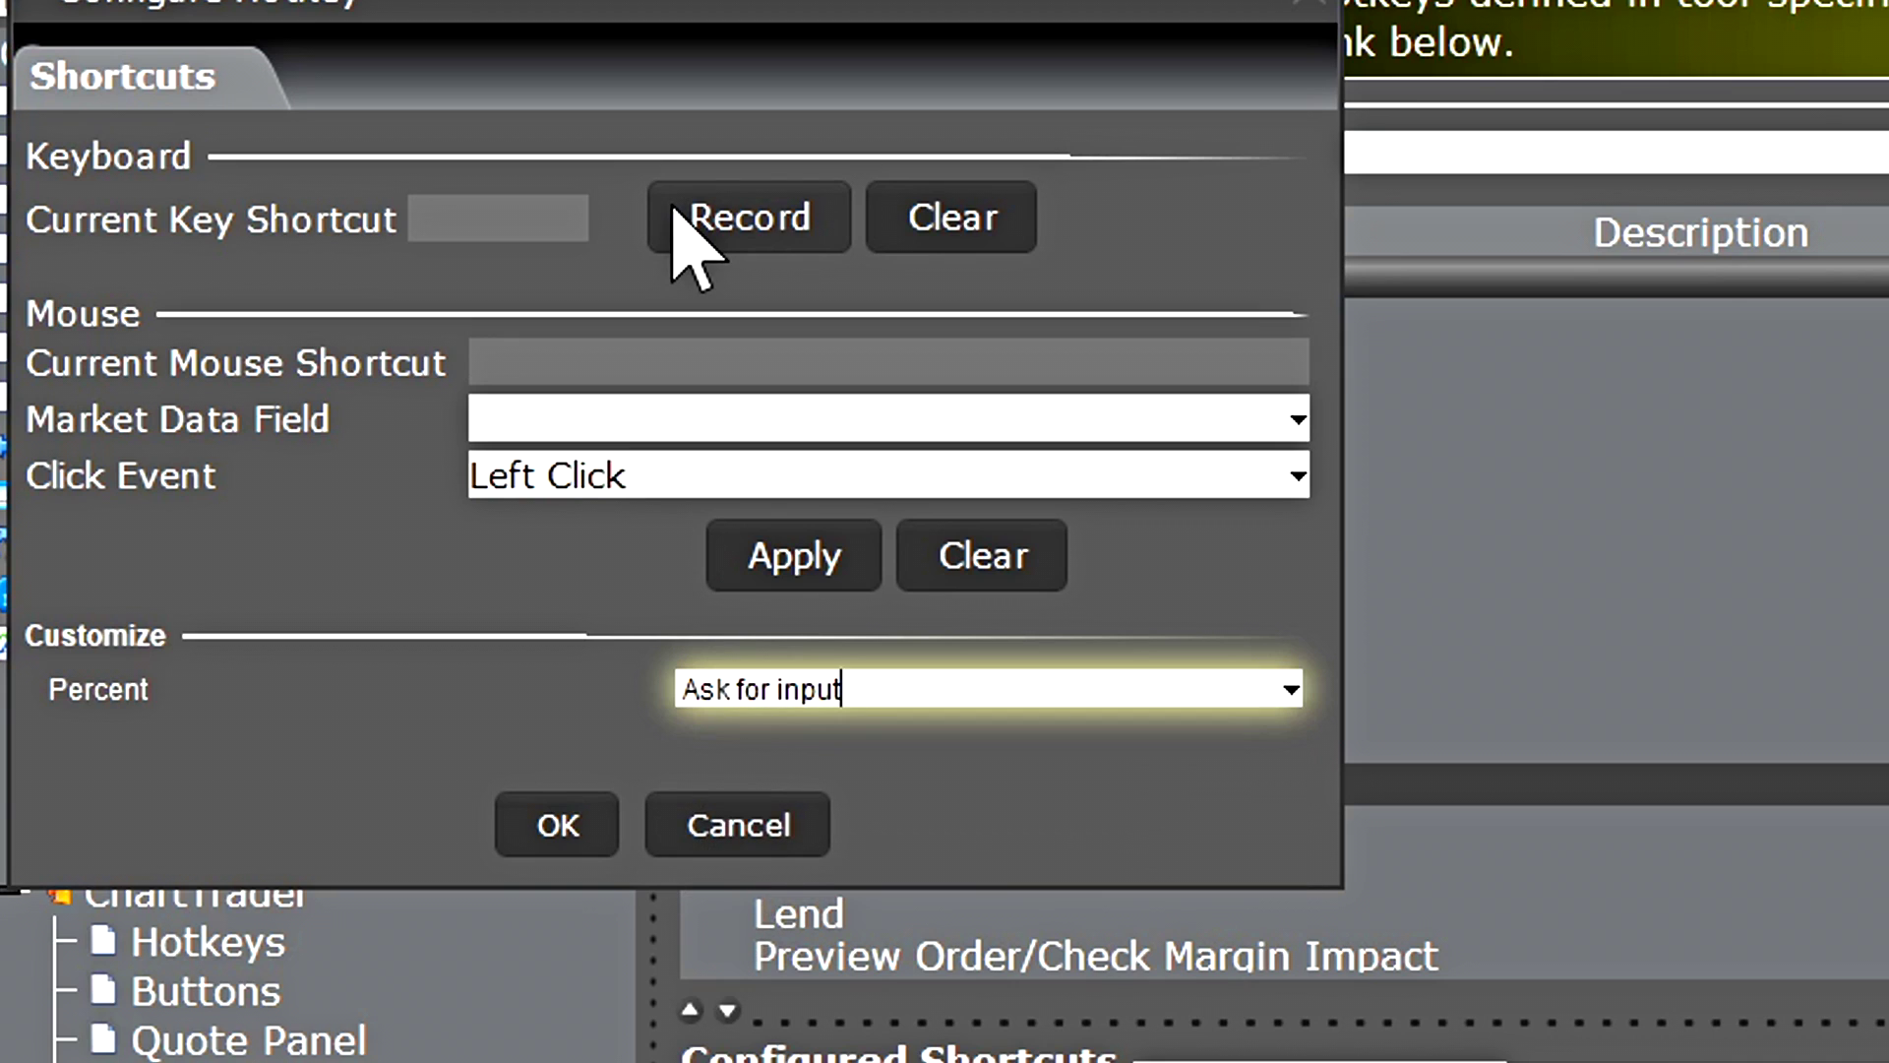
left_click(725, 225)
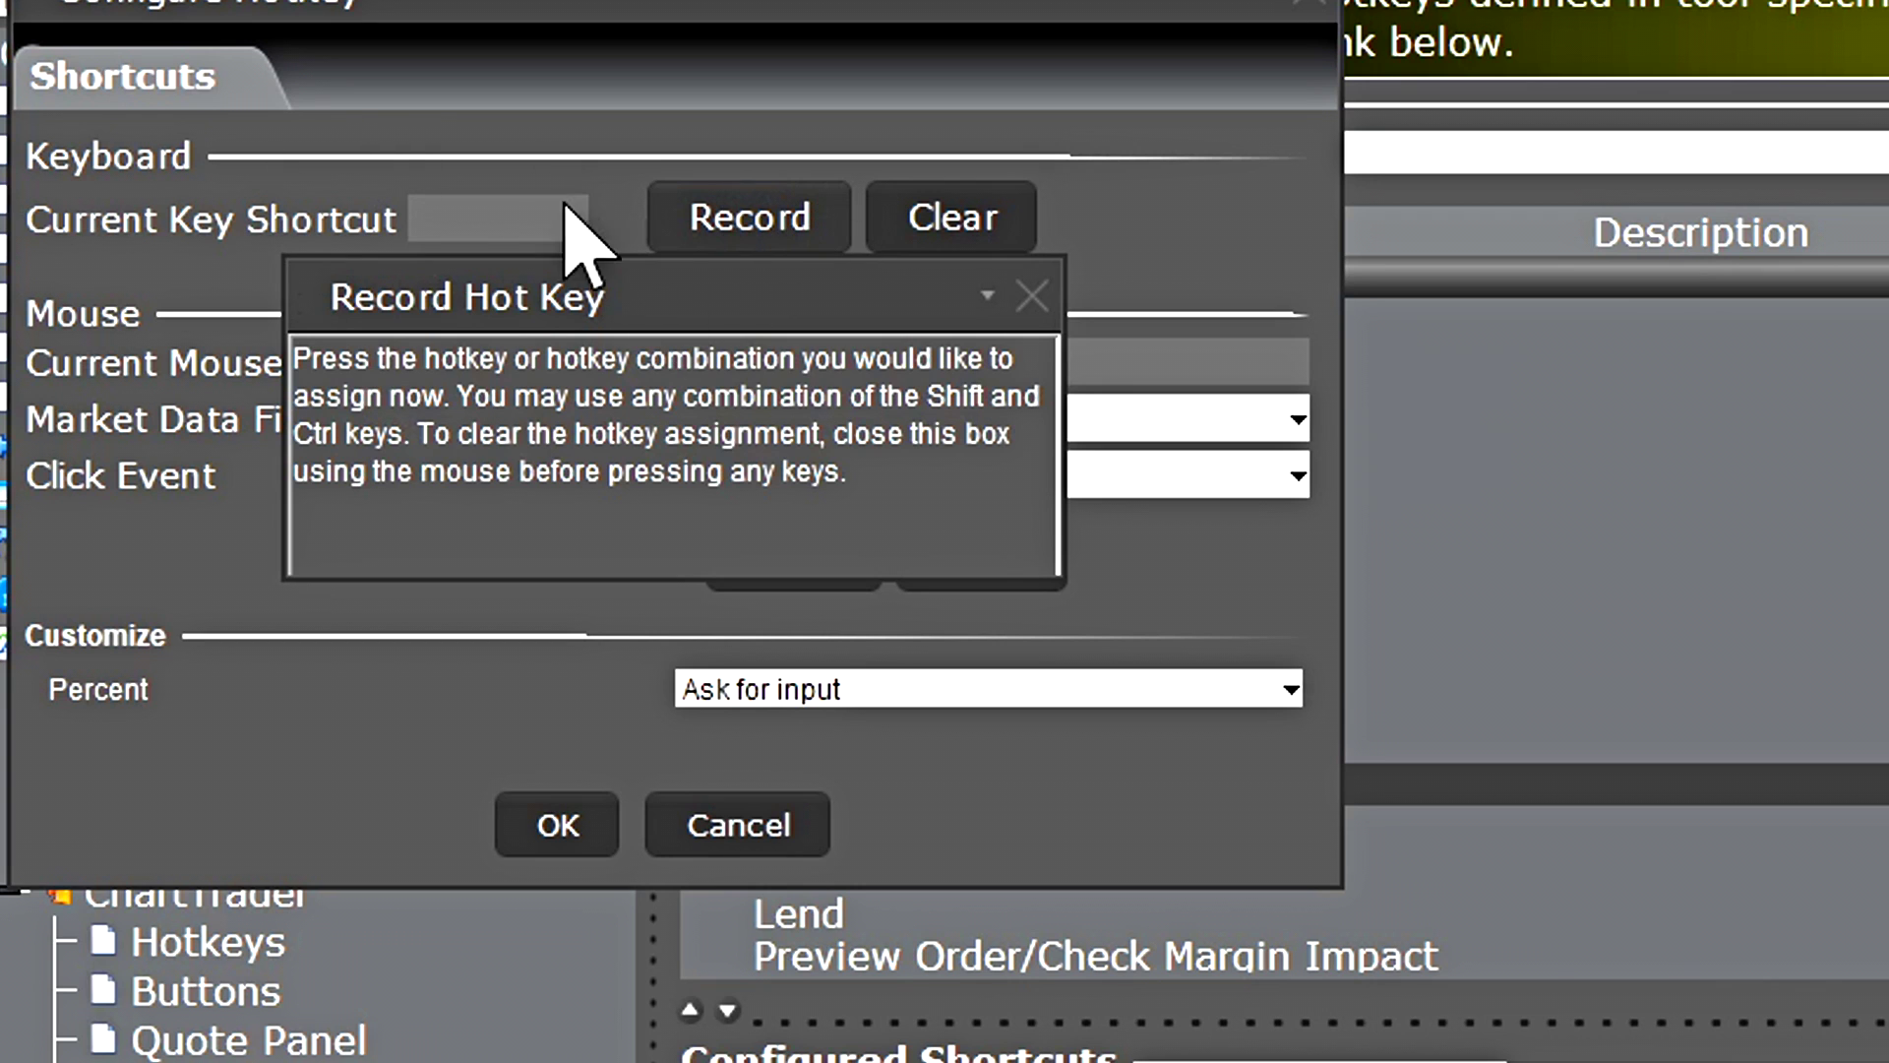
key("Escape")
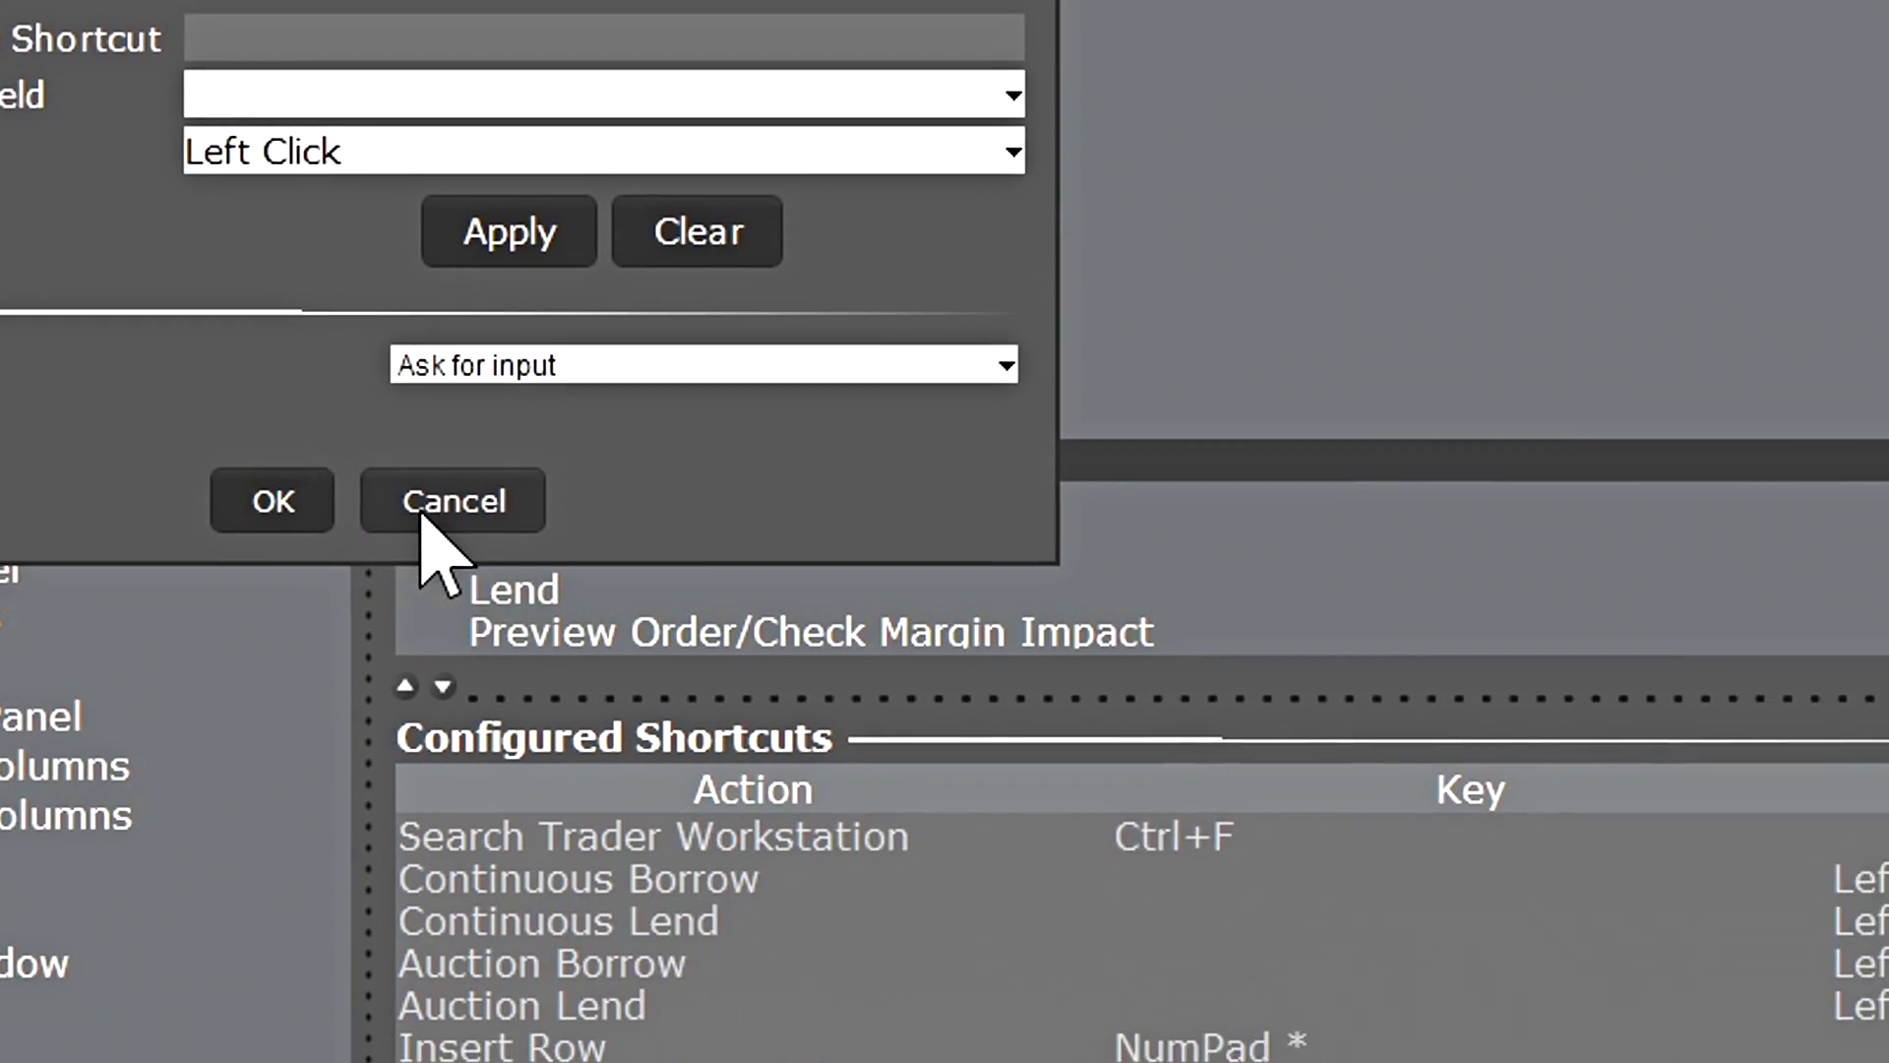
left_click(423, 507)
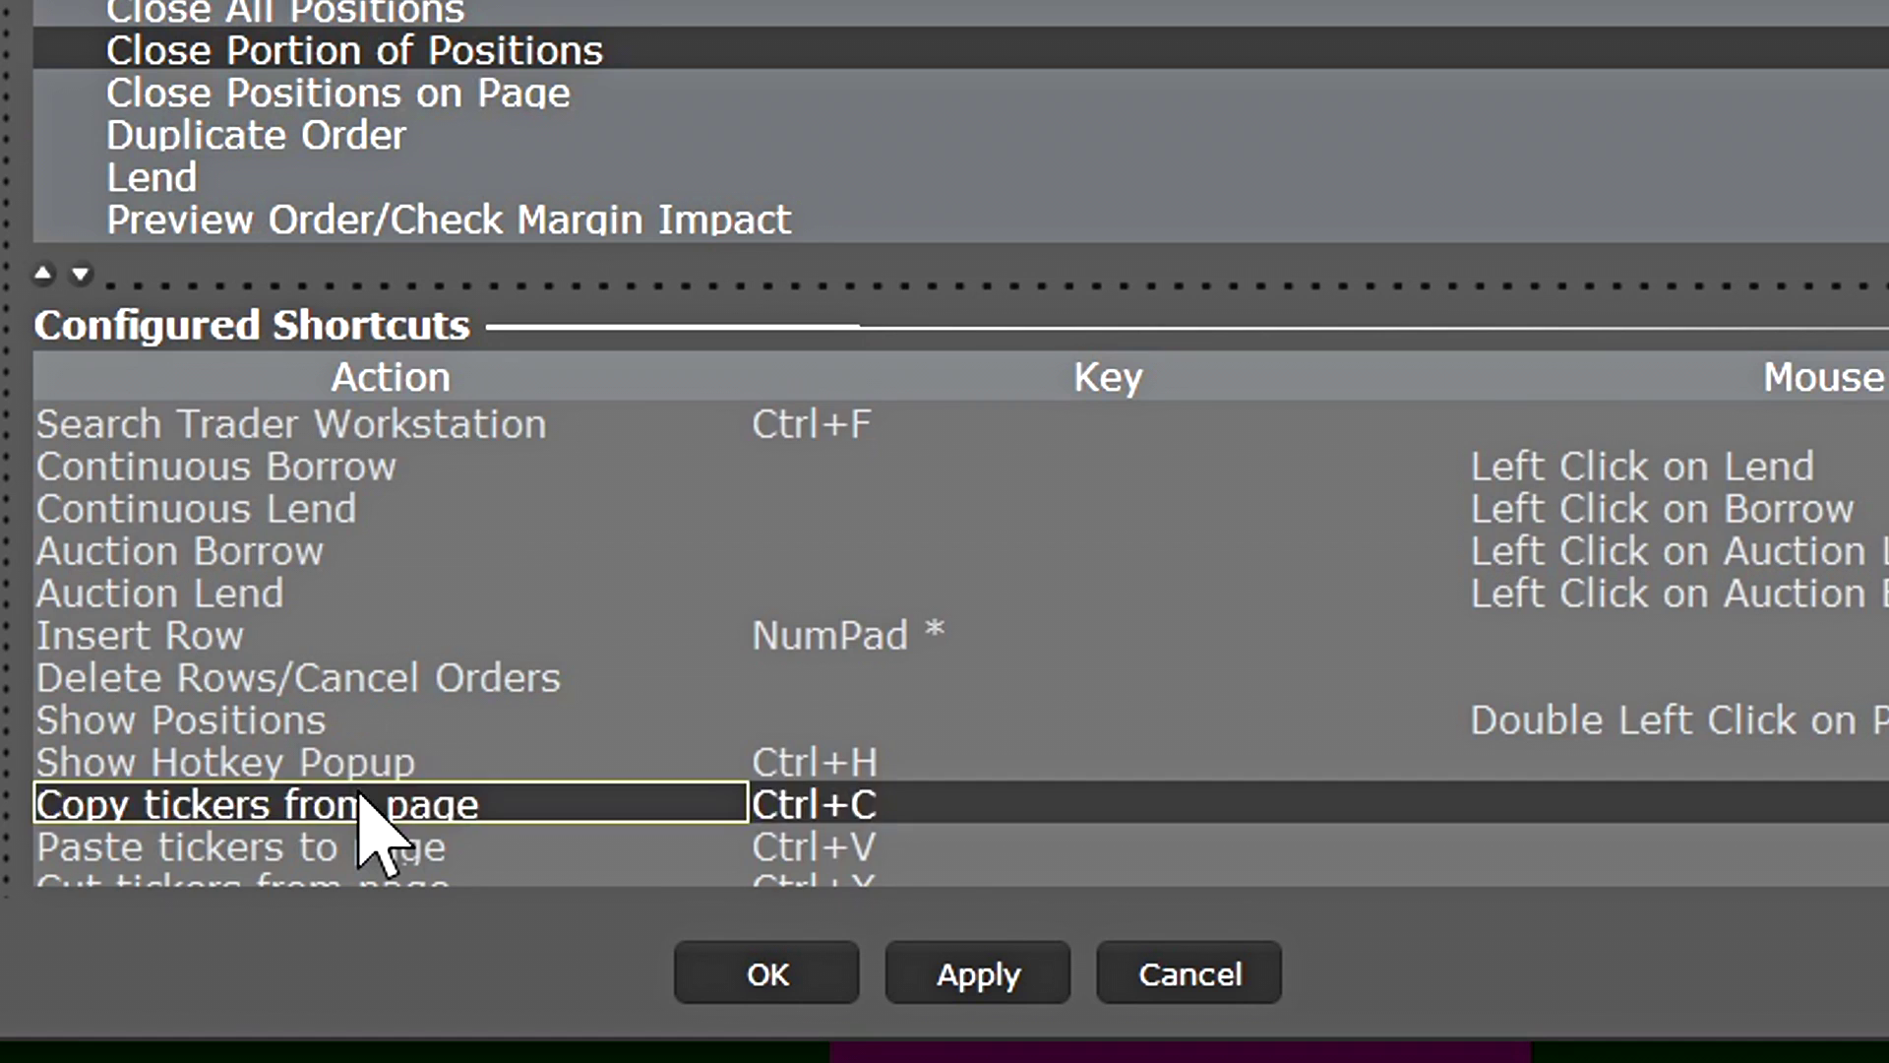
Step: Find the configured shortcuts for Close Portion of Positions and Close Portion of Positions (25%)
scroll(359, 797, "down", 5)
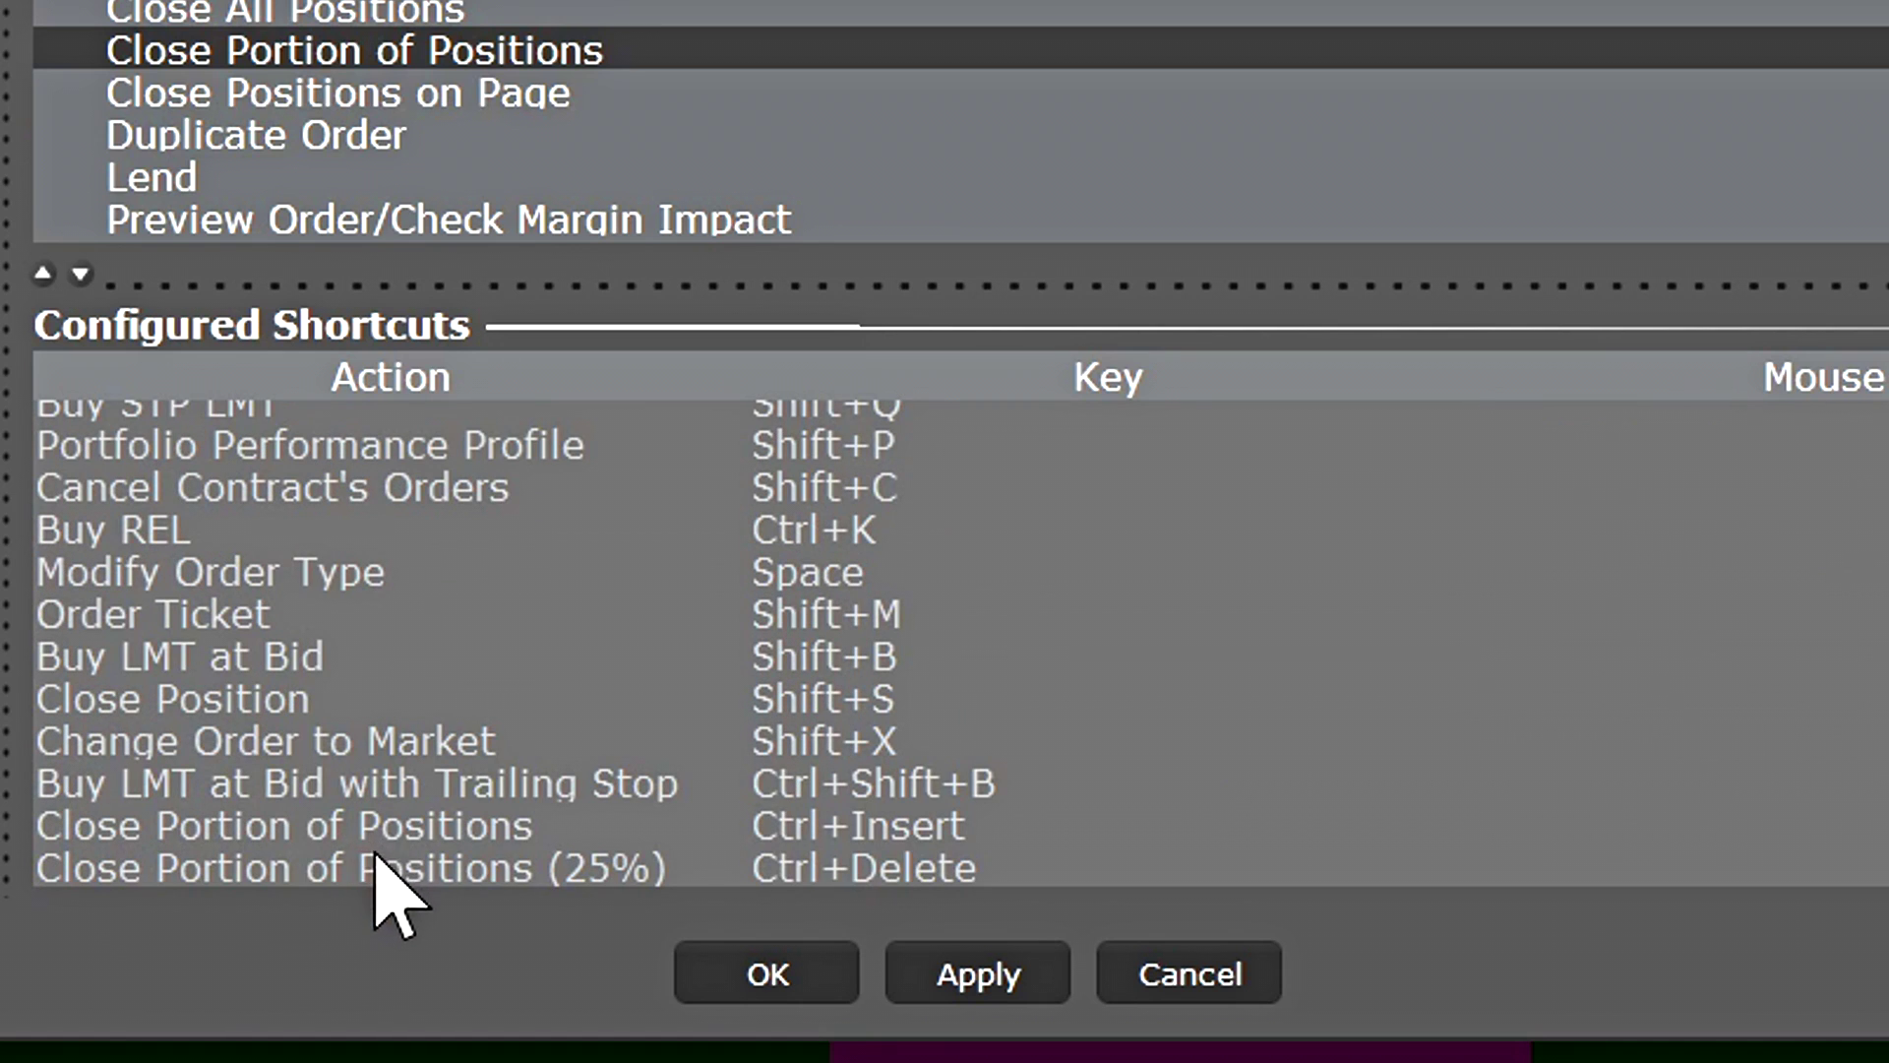
left_click(375, 868)
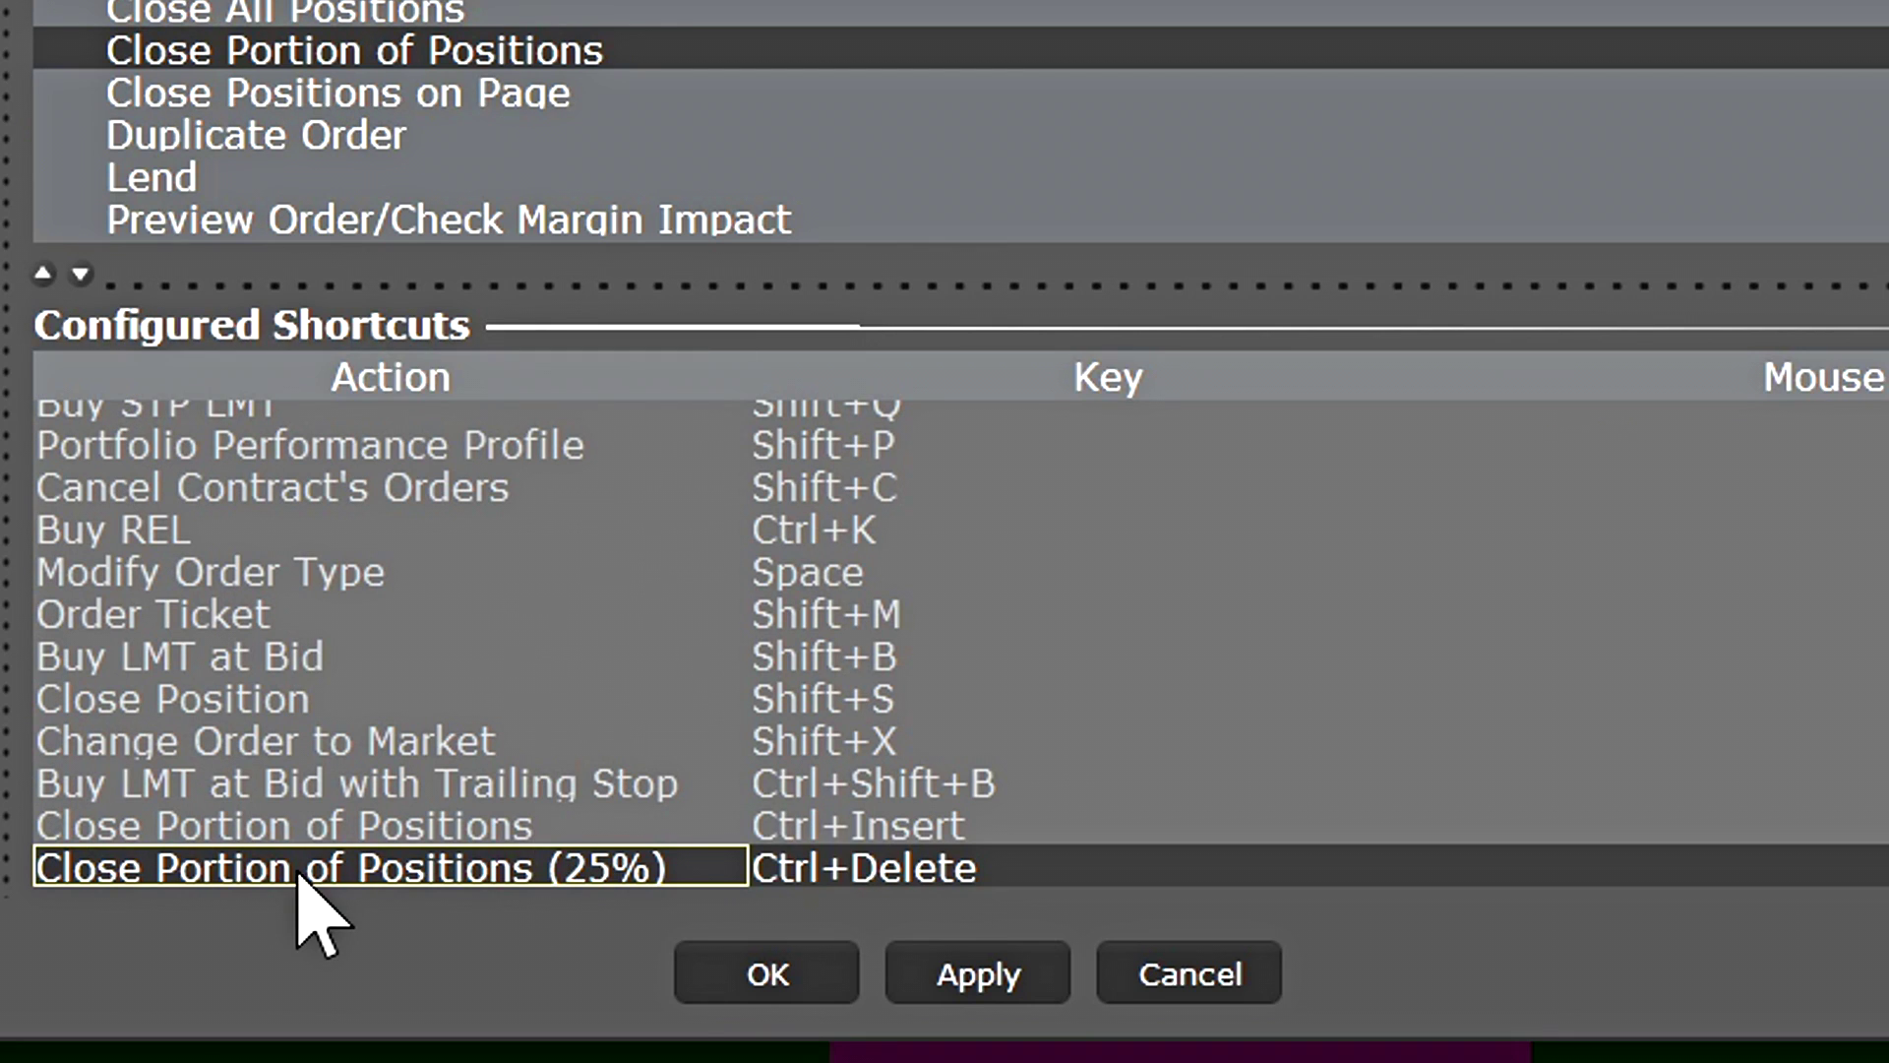
left_click(302, 831)
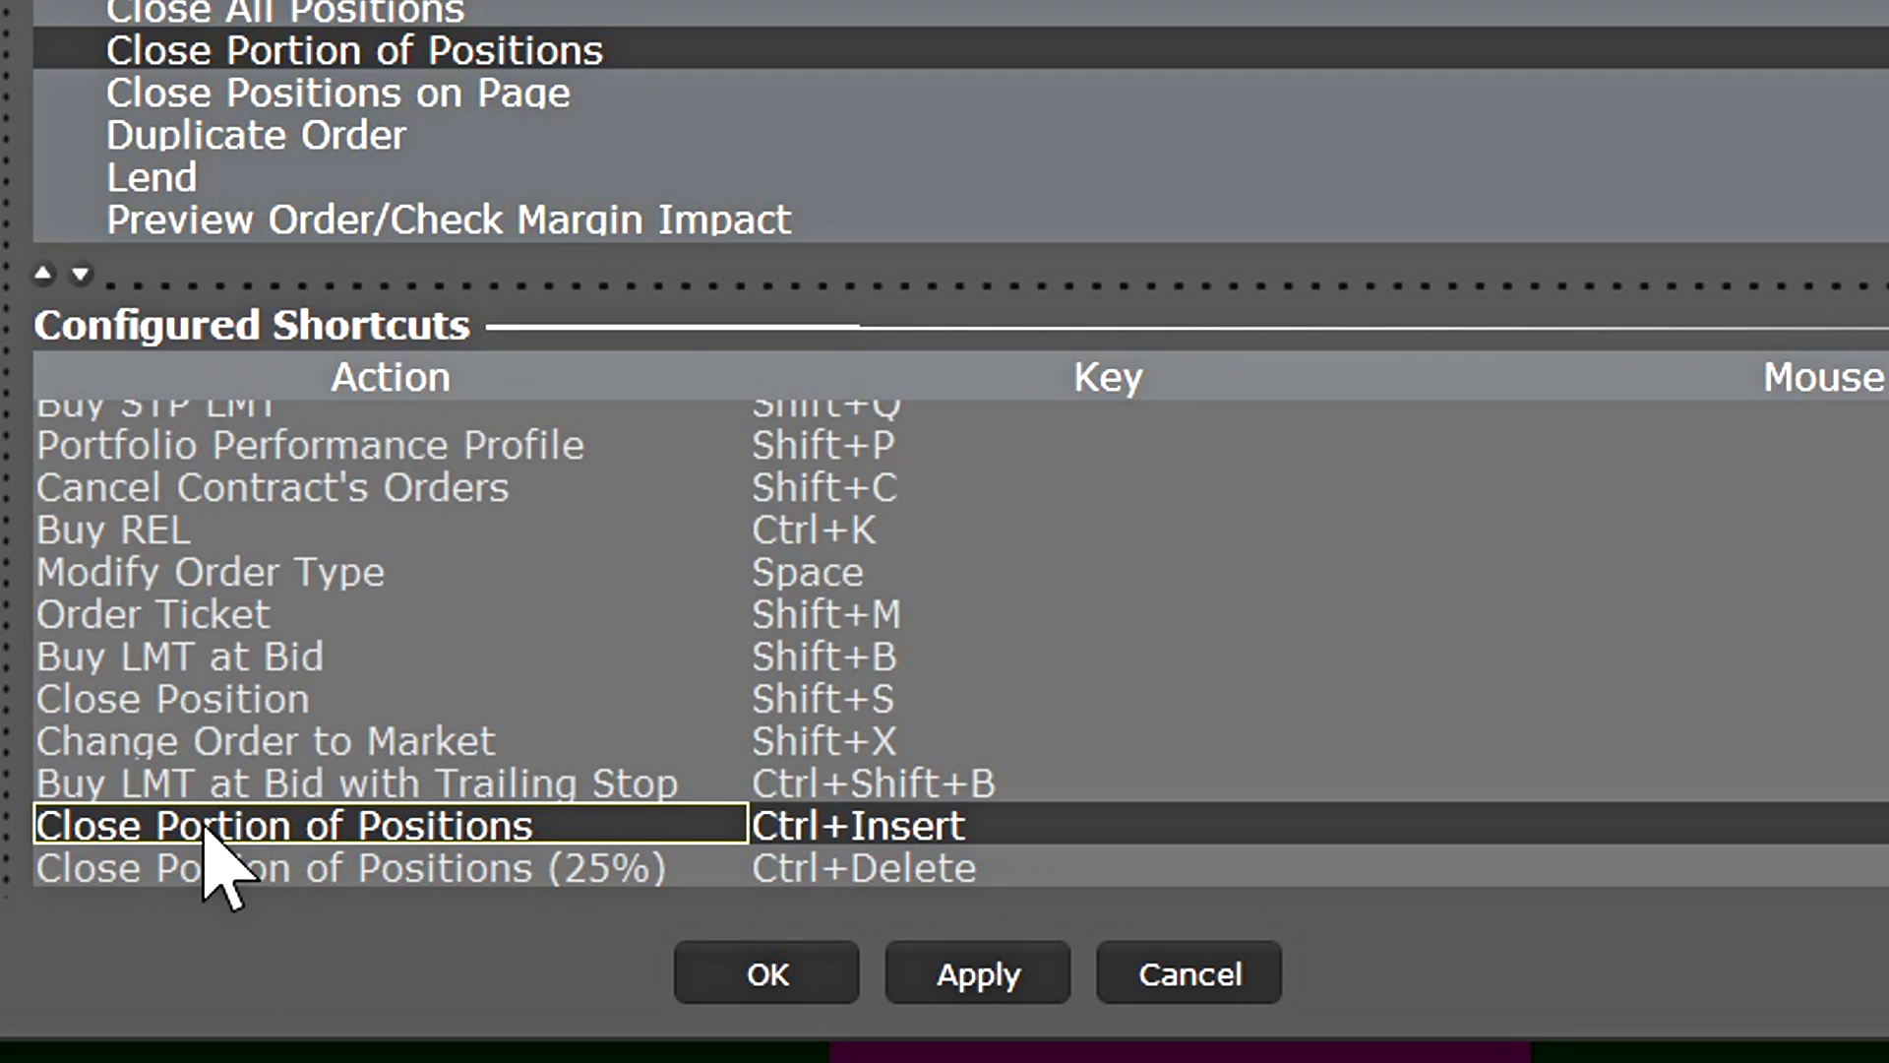
left_click(302, 870)
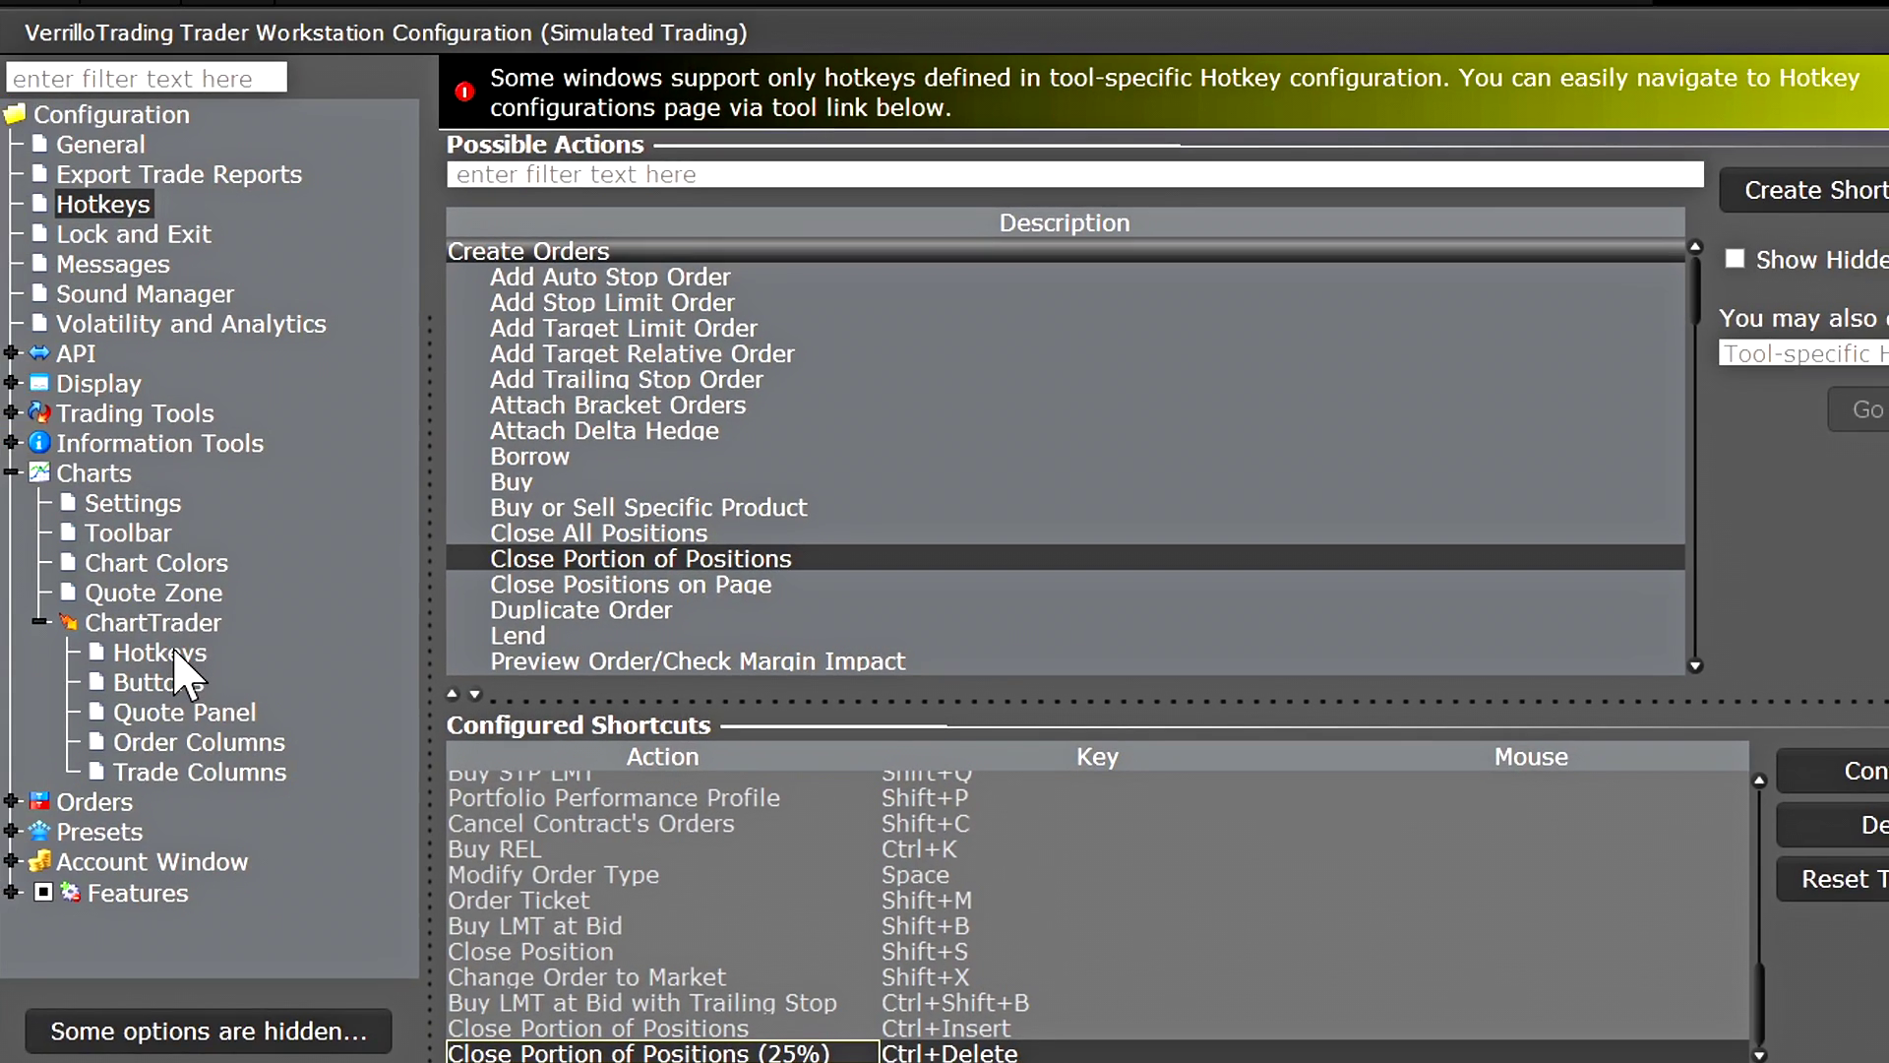
Step: Check the possible order actions on ChartTrader's Hotkeys page and collapse the Charts settings
left_click(138, 654)
left_click(540, 328)
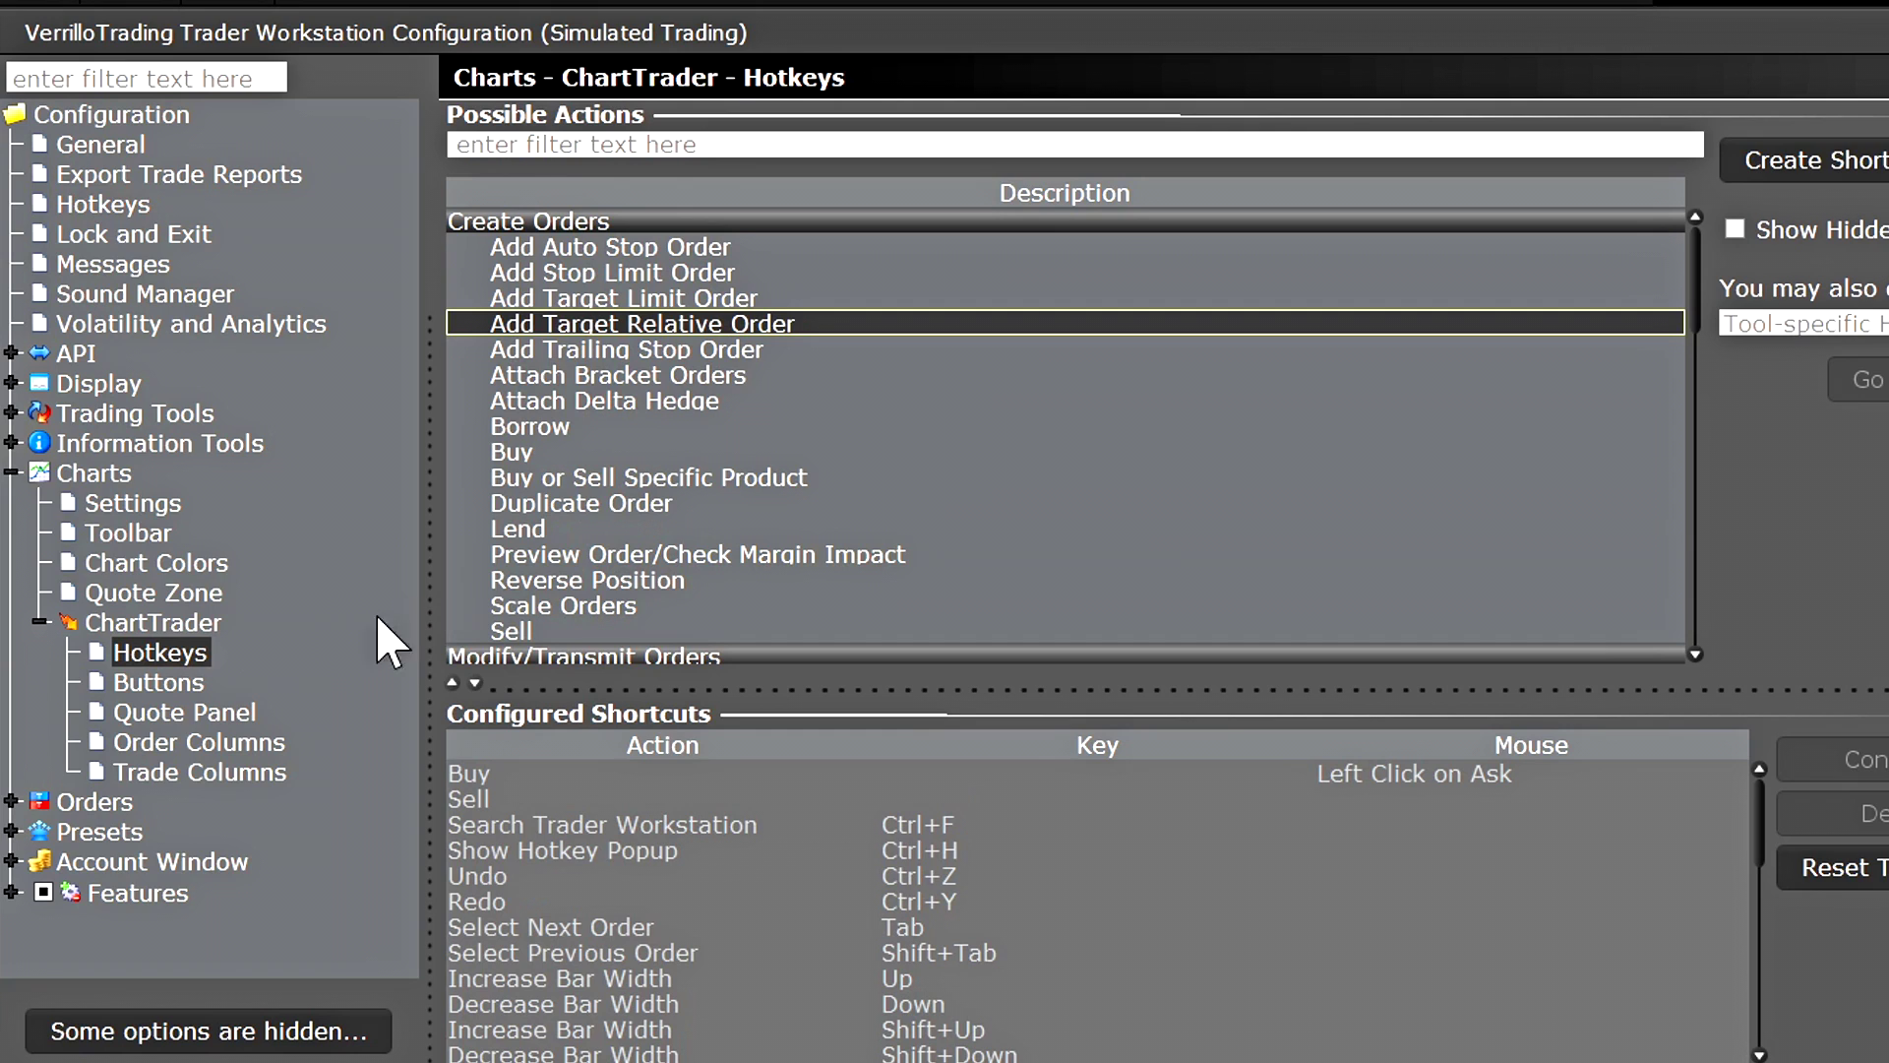
left_click(12, 472)
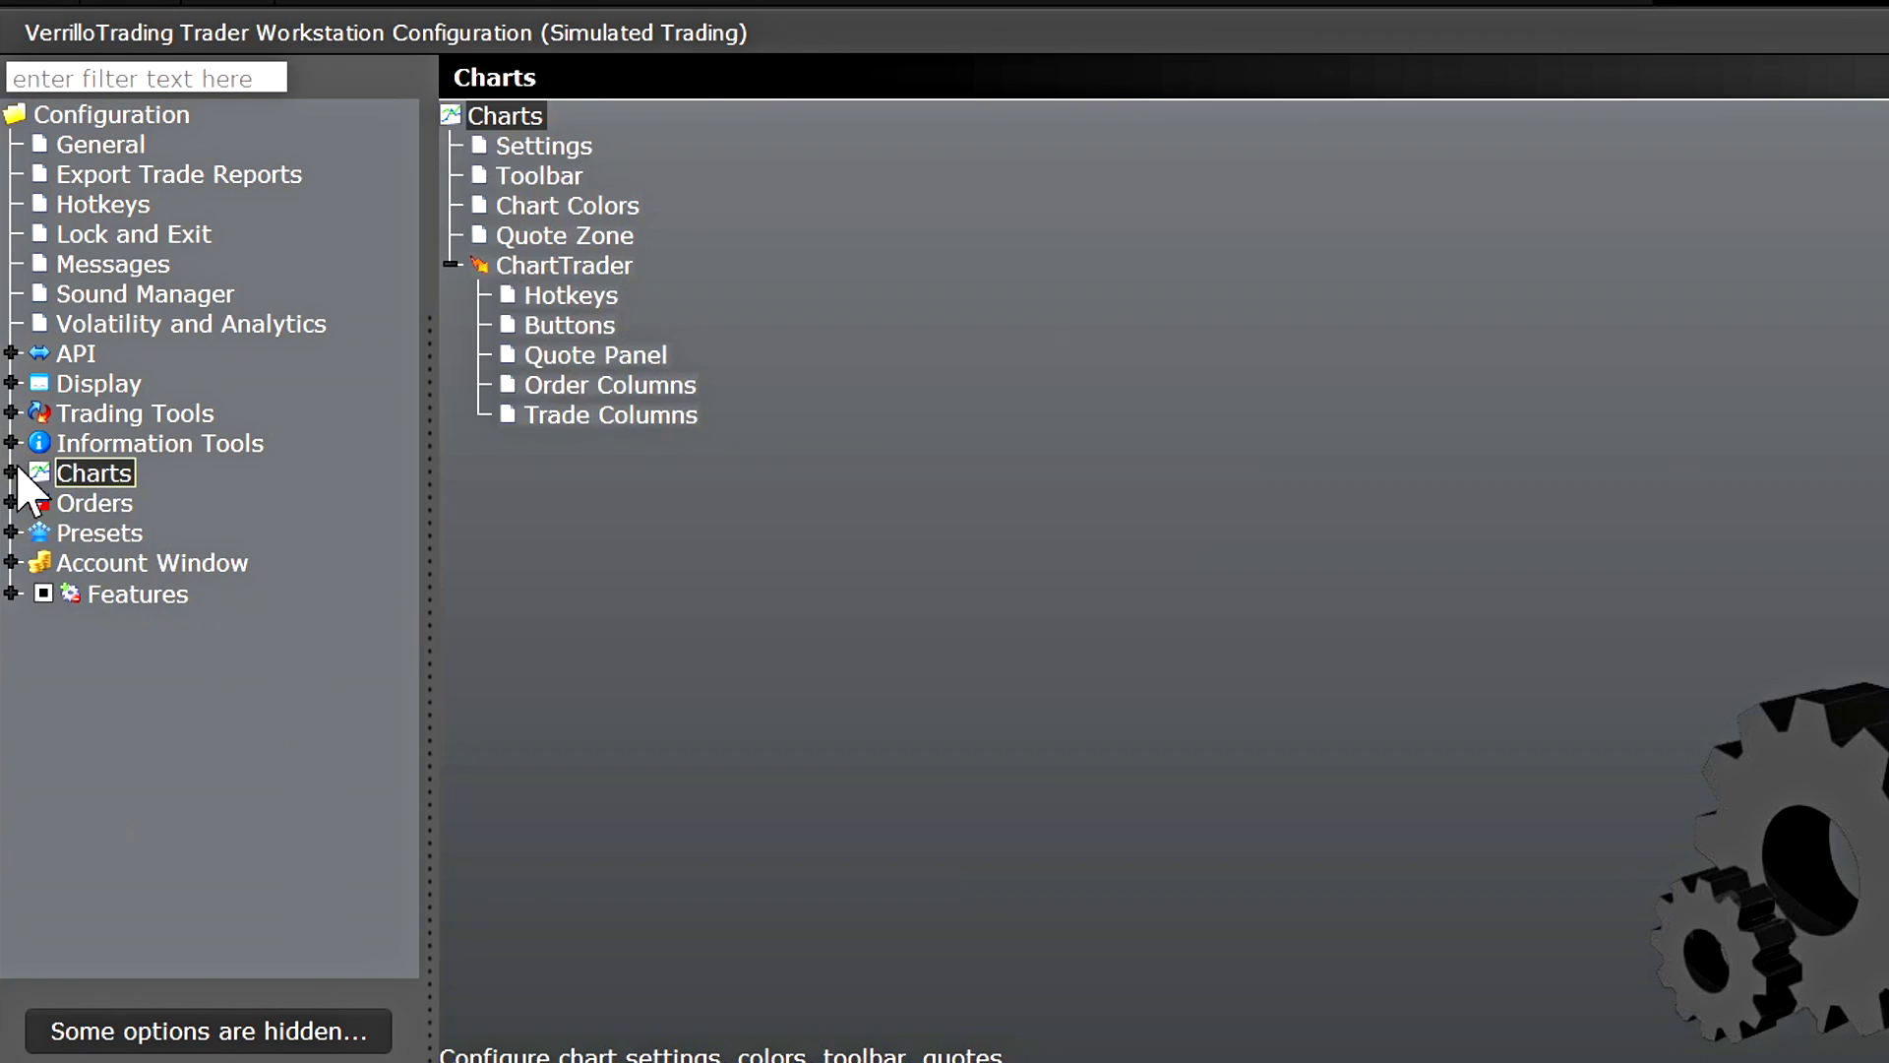
Step: Check the possible order actions on BookTrader's Hotkeys page and return to the general Hotkeys page
left_click(12, 413)
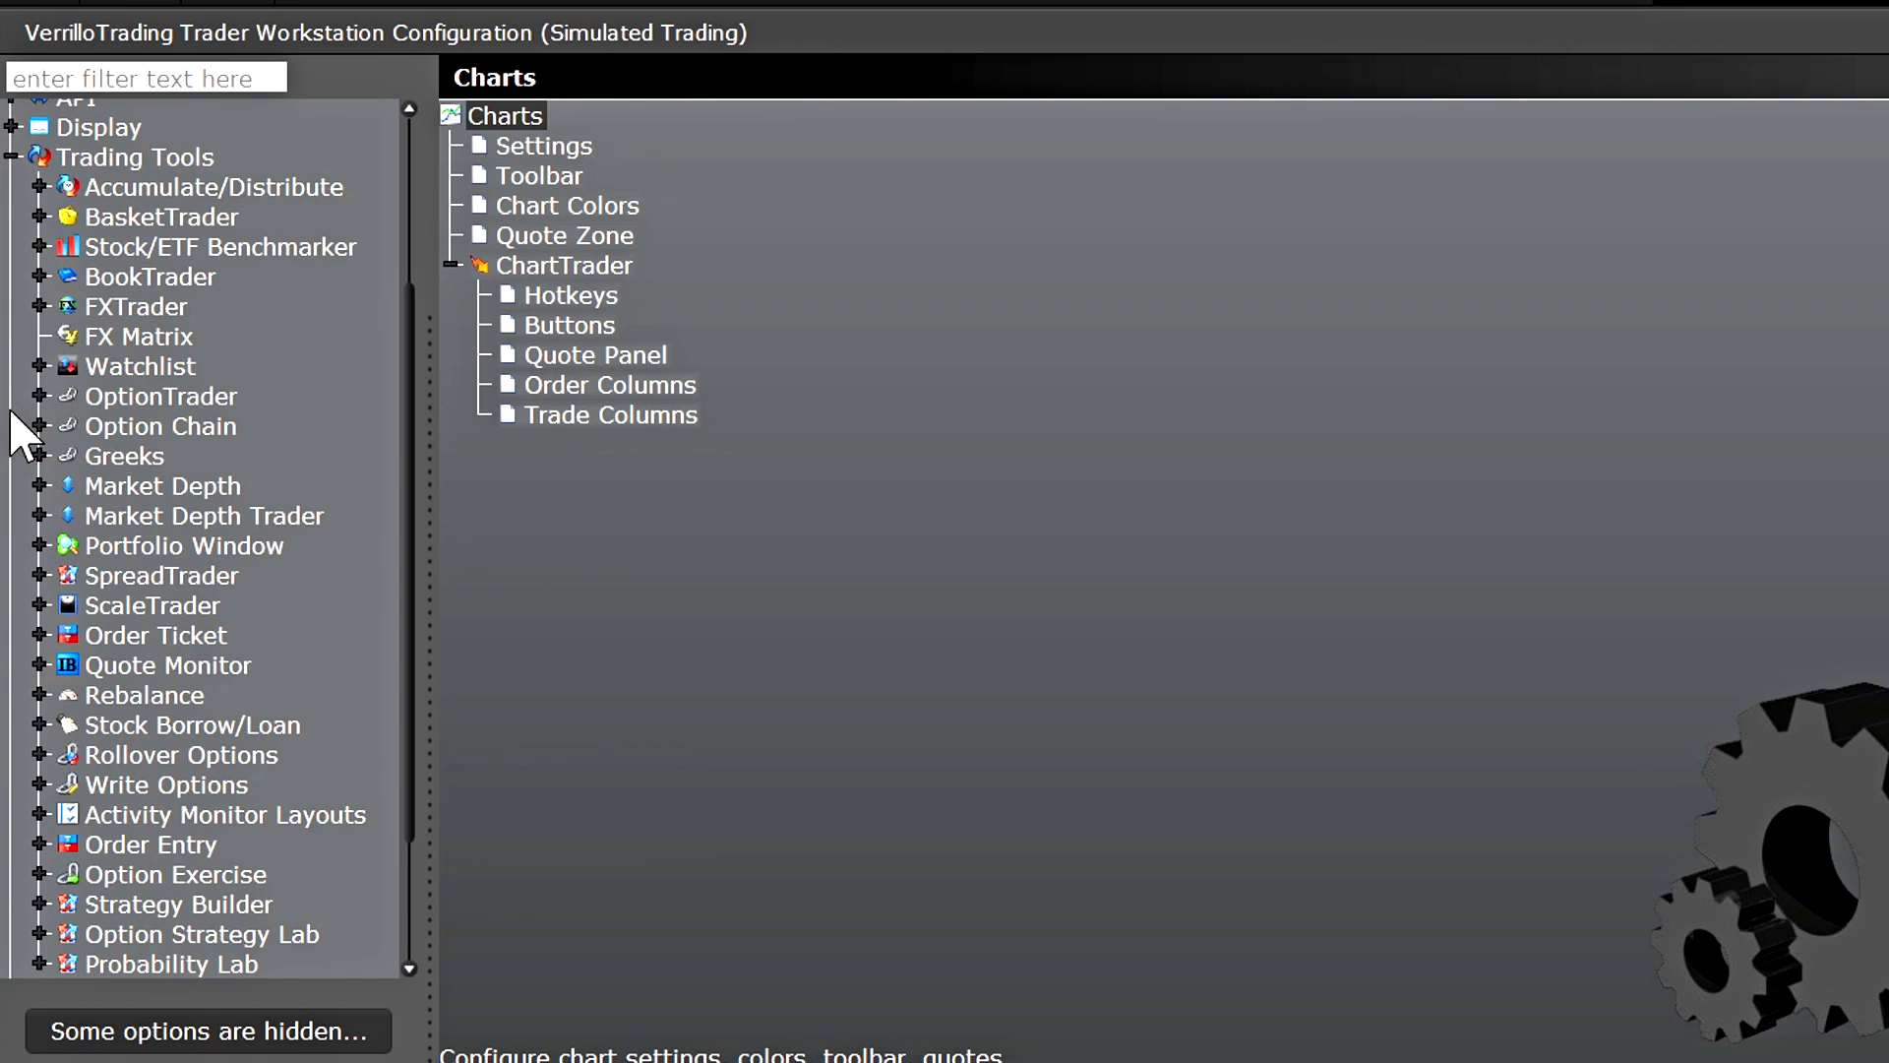
left_click(41, 276)
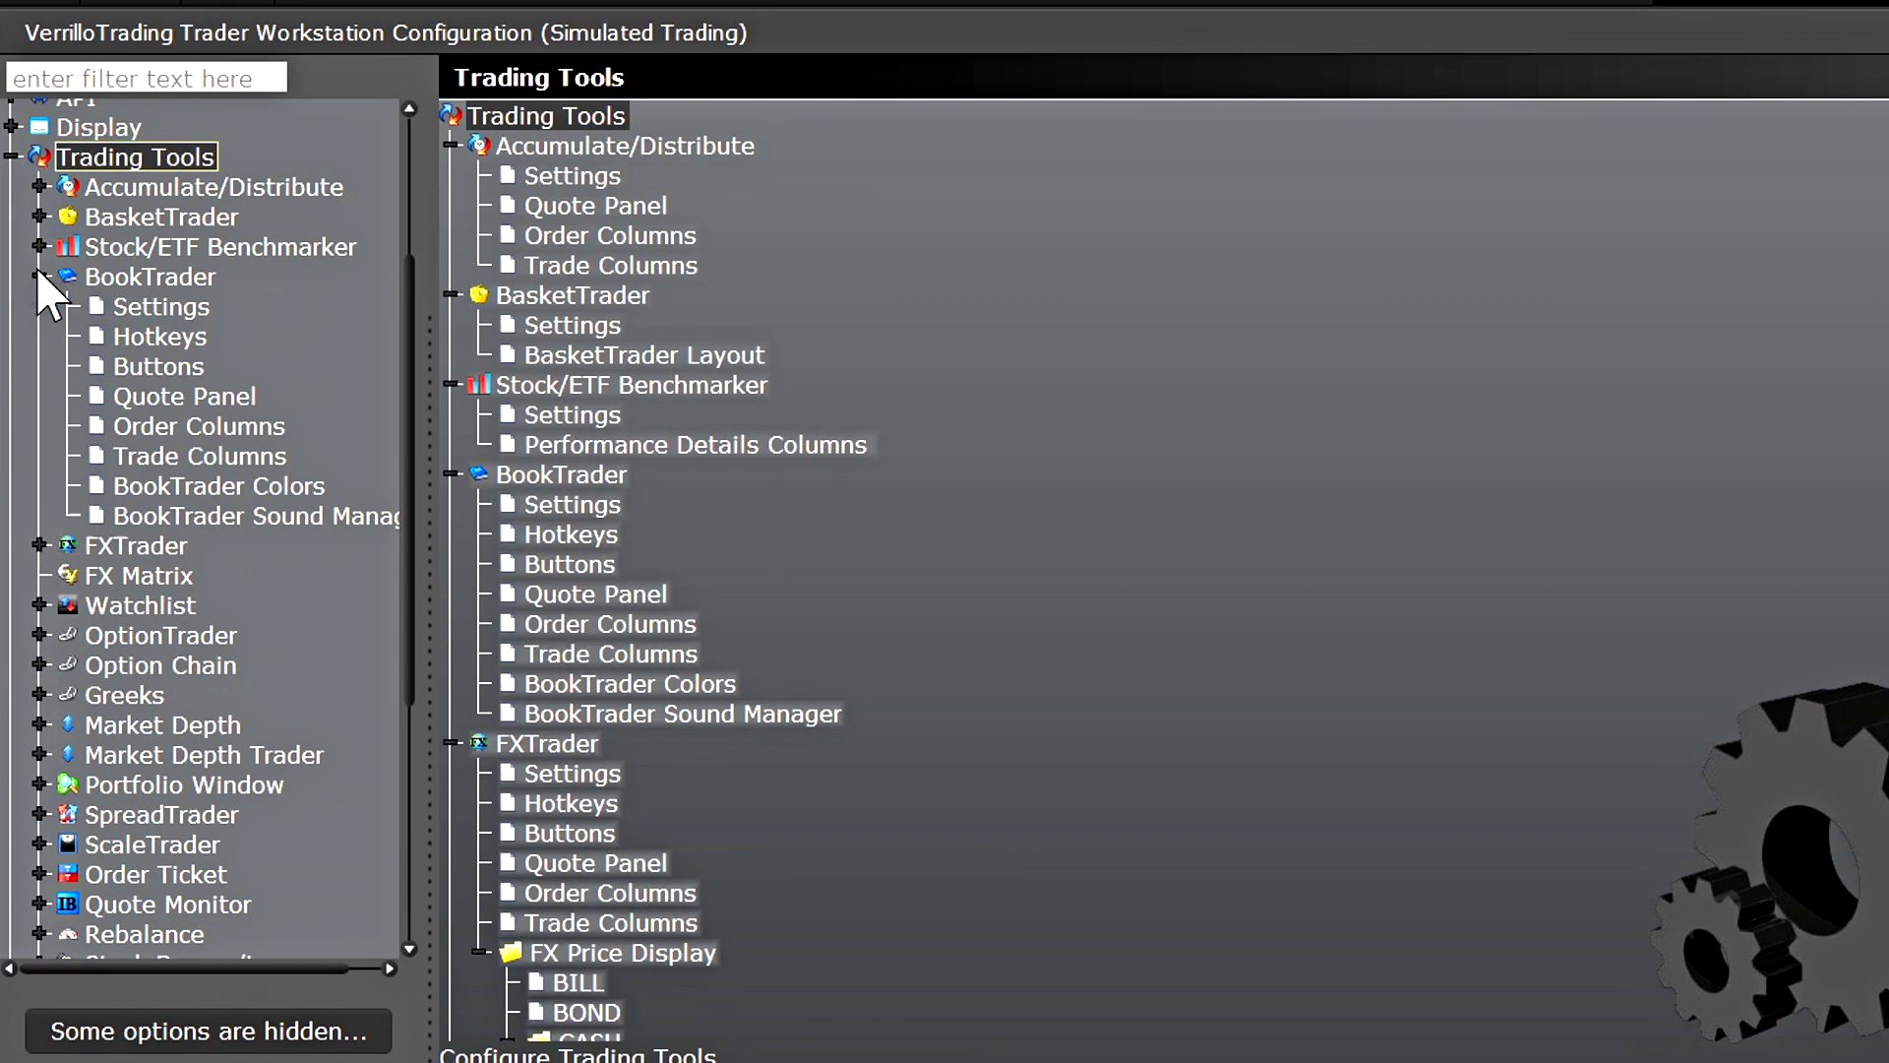
left_click(148, 337)
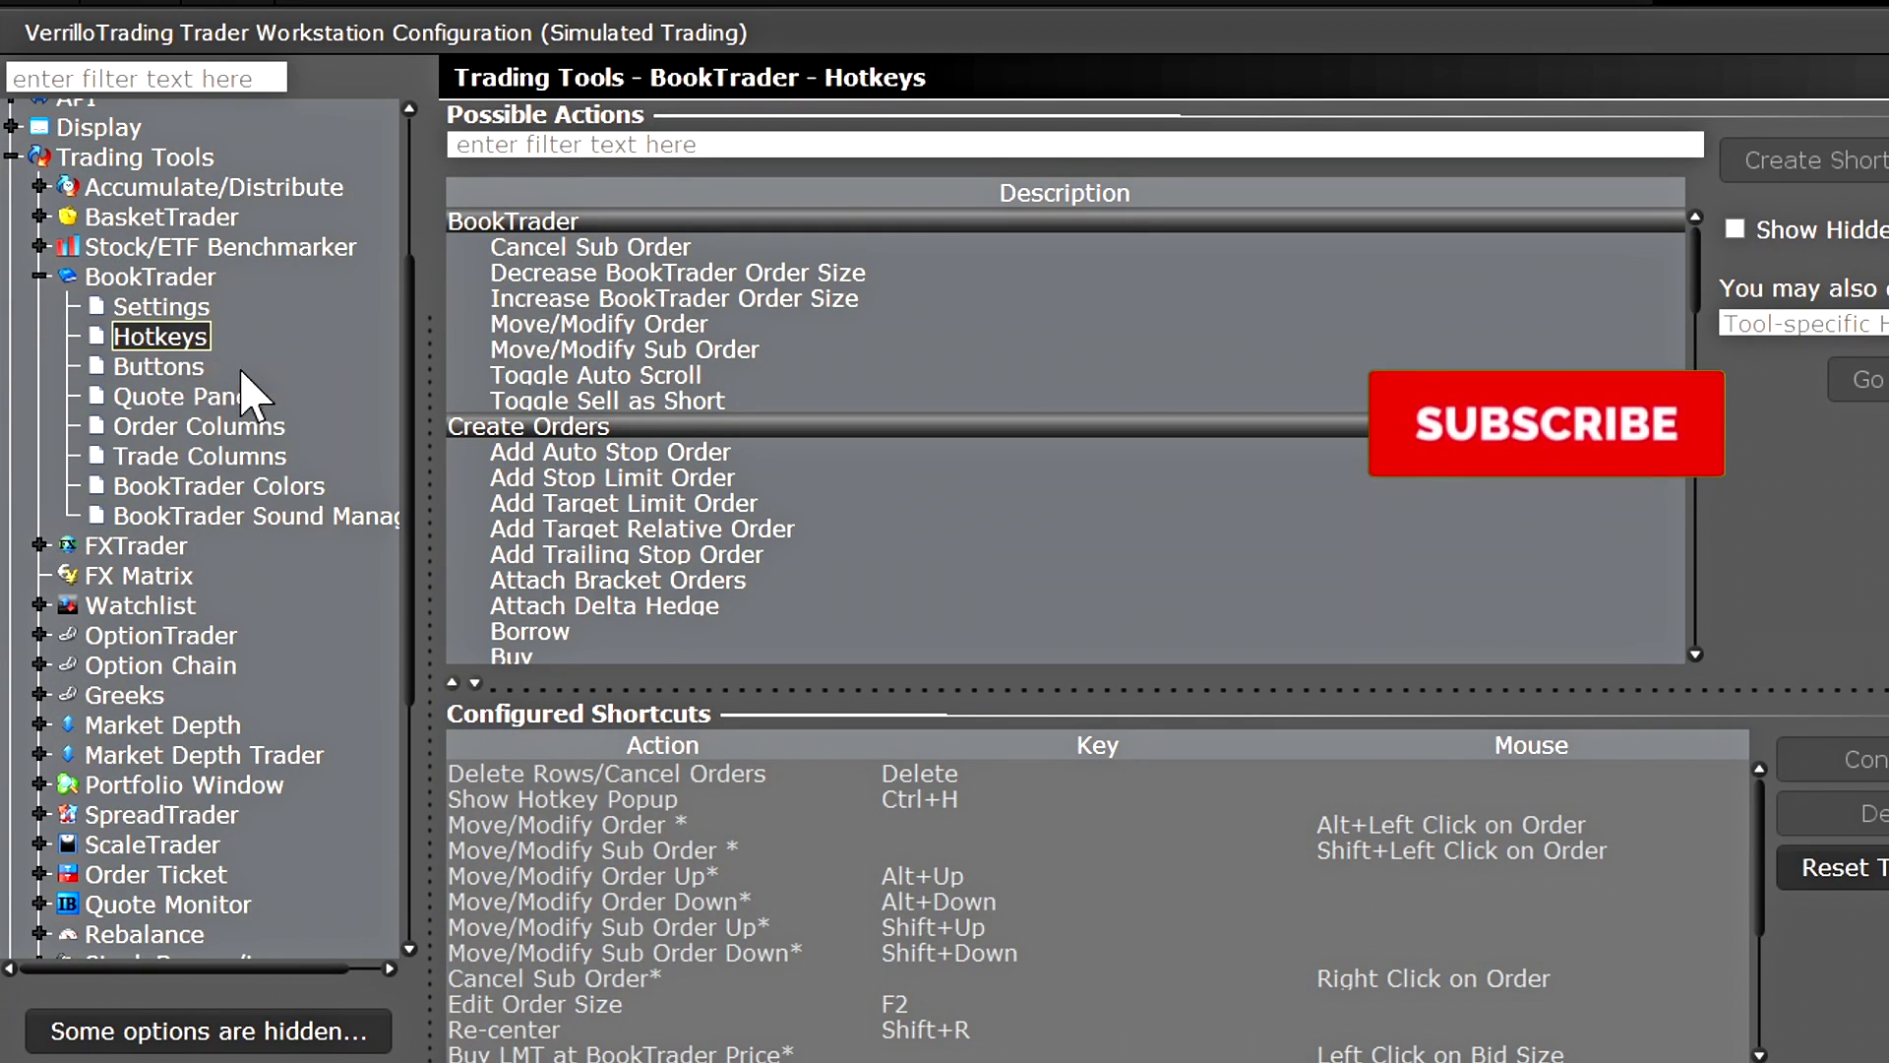
left_click(531, 476)
scroll(531, 482, "down", 3)
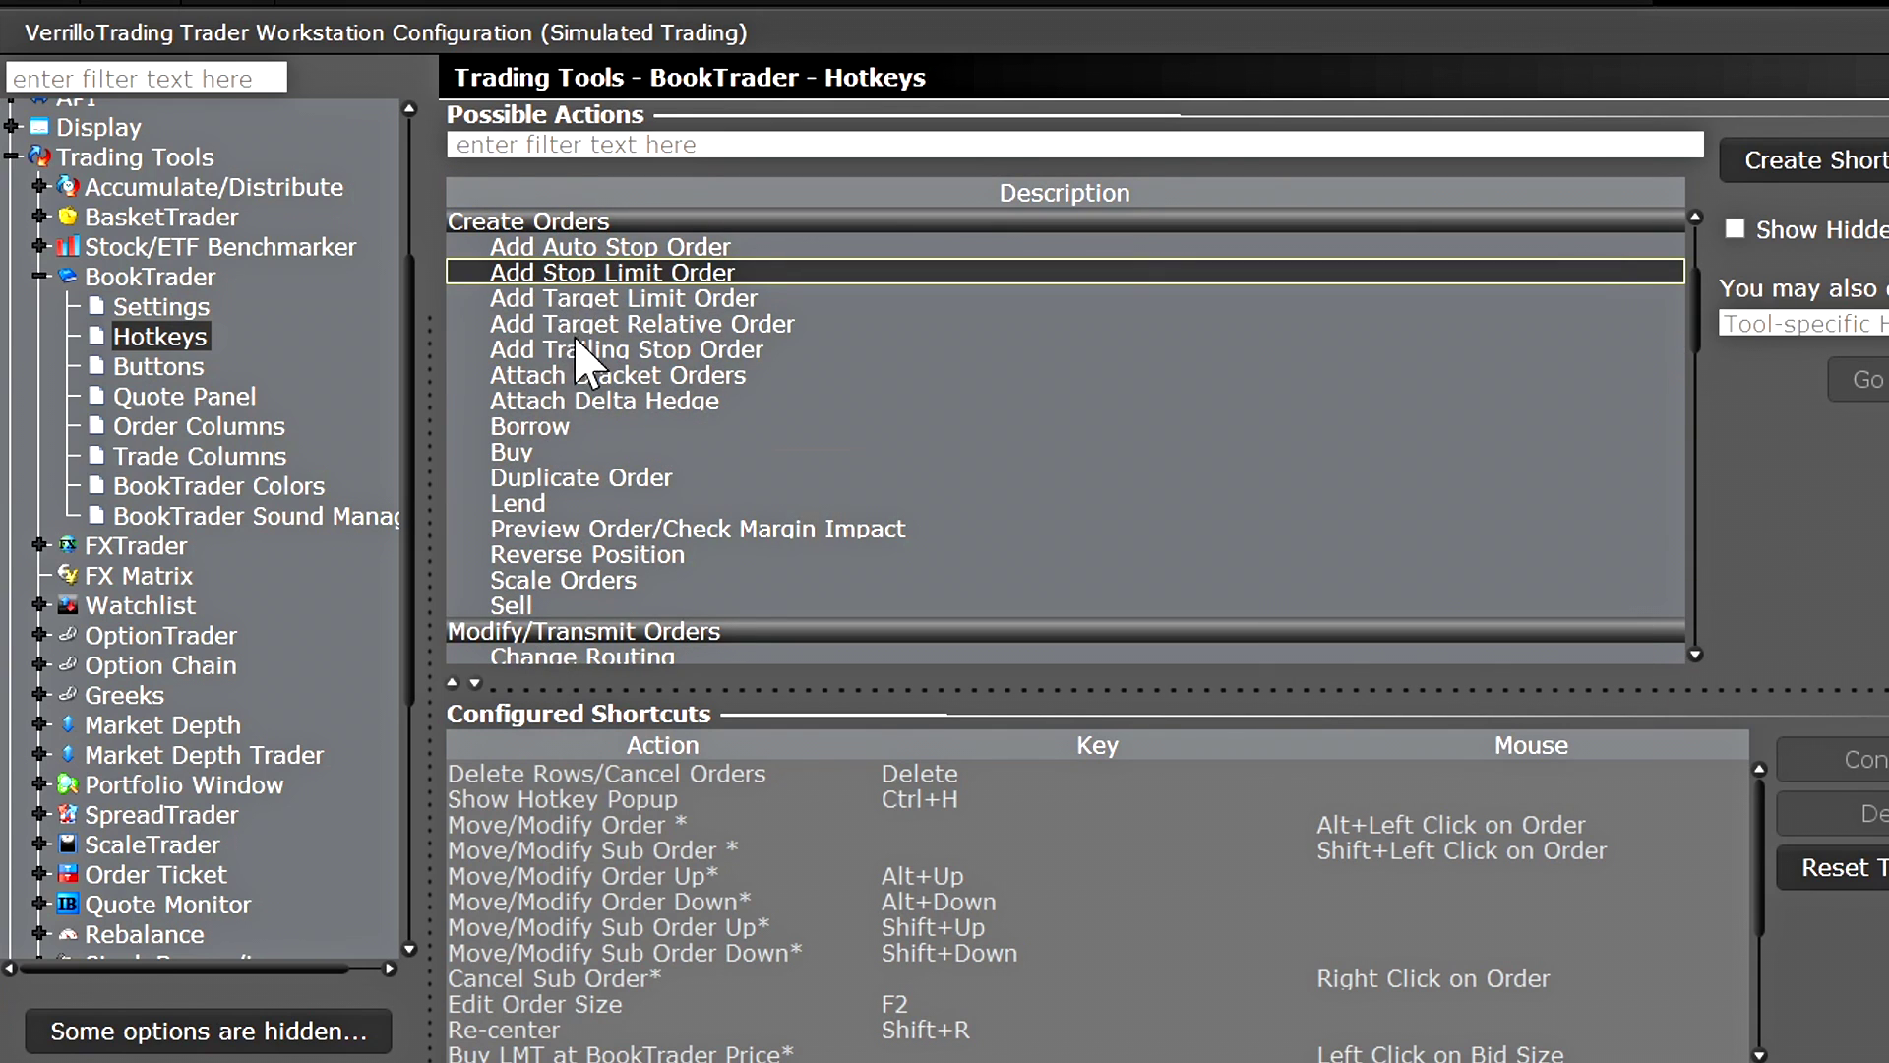
scroll(187, 482, "up", 3)
left_click(107, 205)
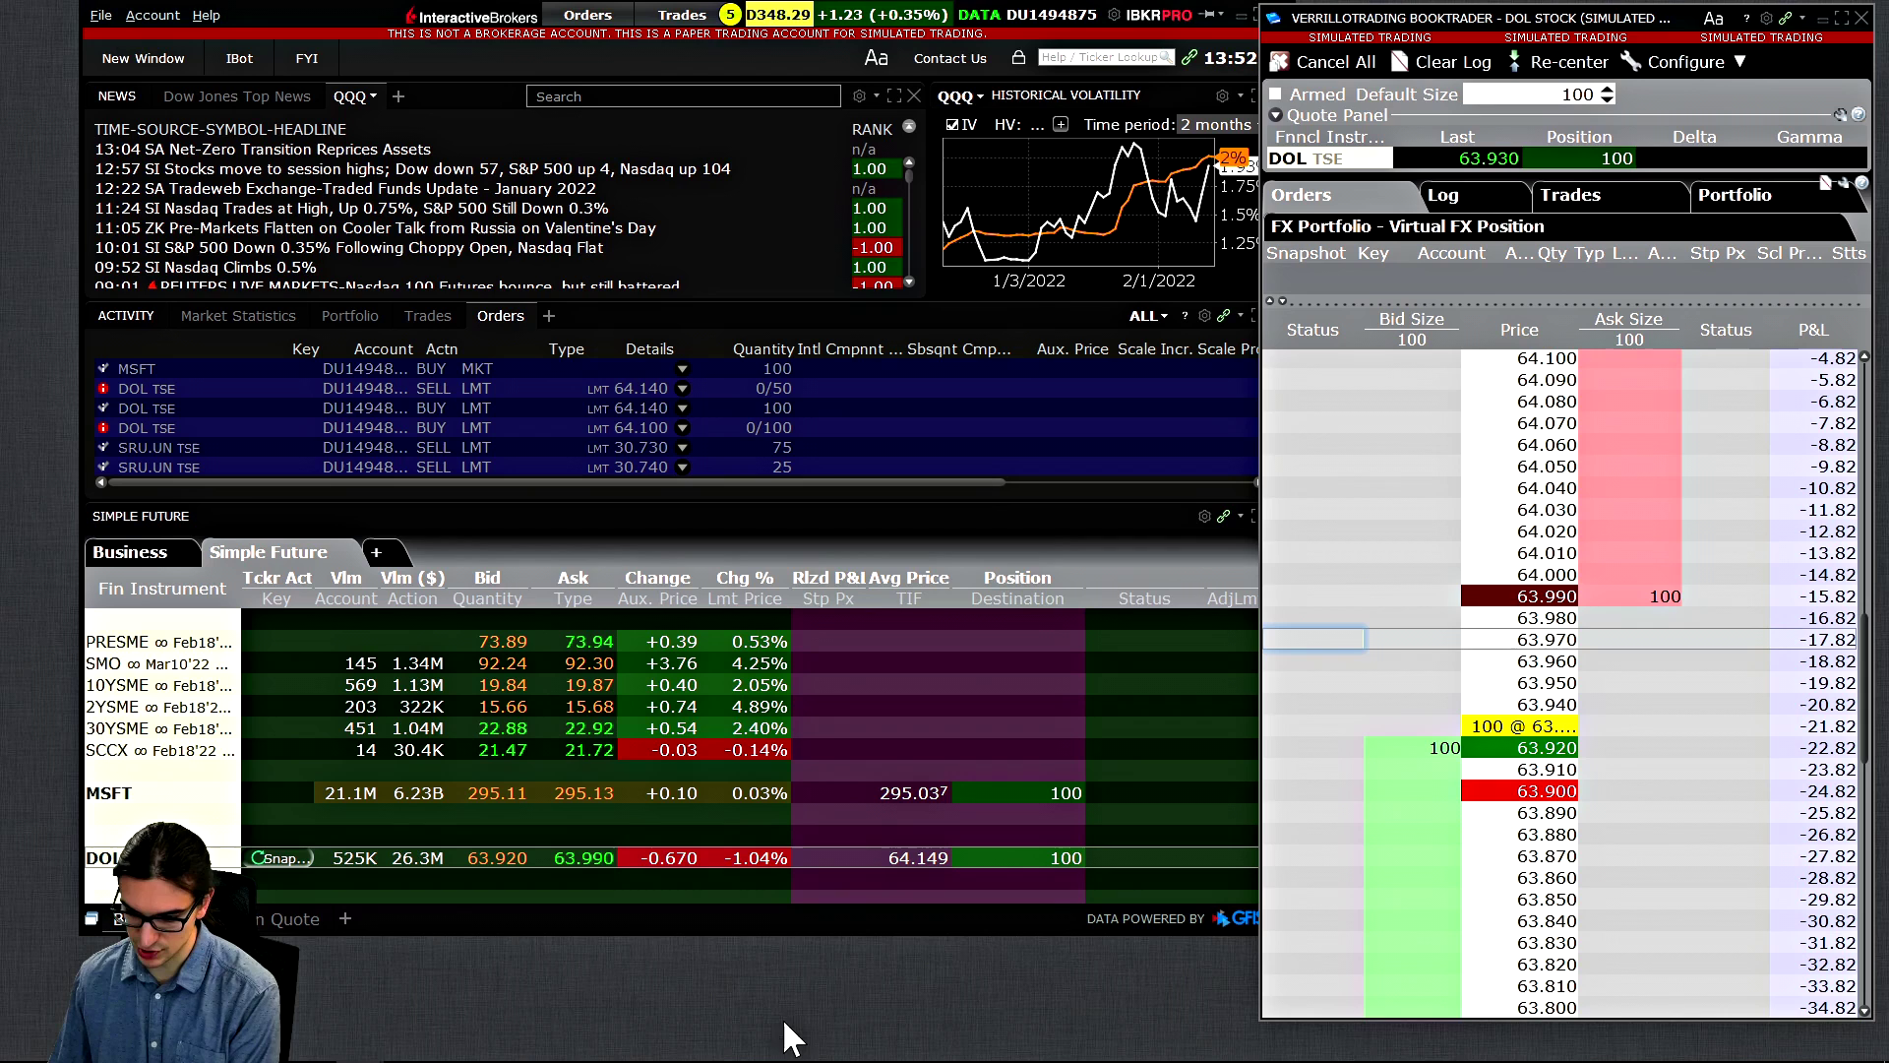
Step: Bring the DOL chart window to the front and reposition it over the main window
mouse_move(365, 1045)
left_click(397, 970)
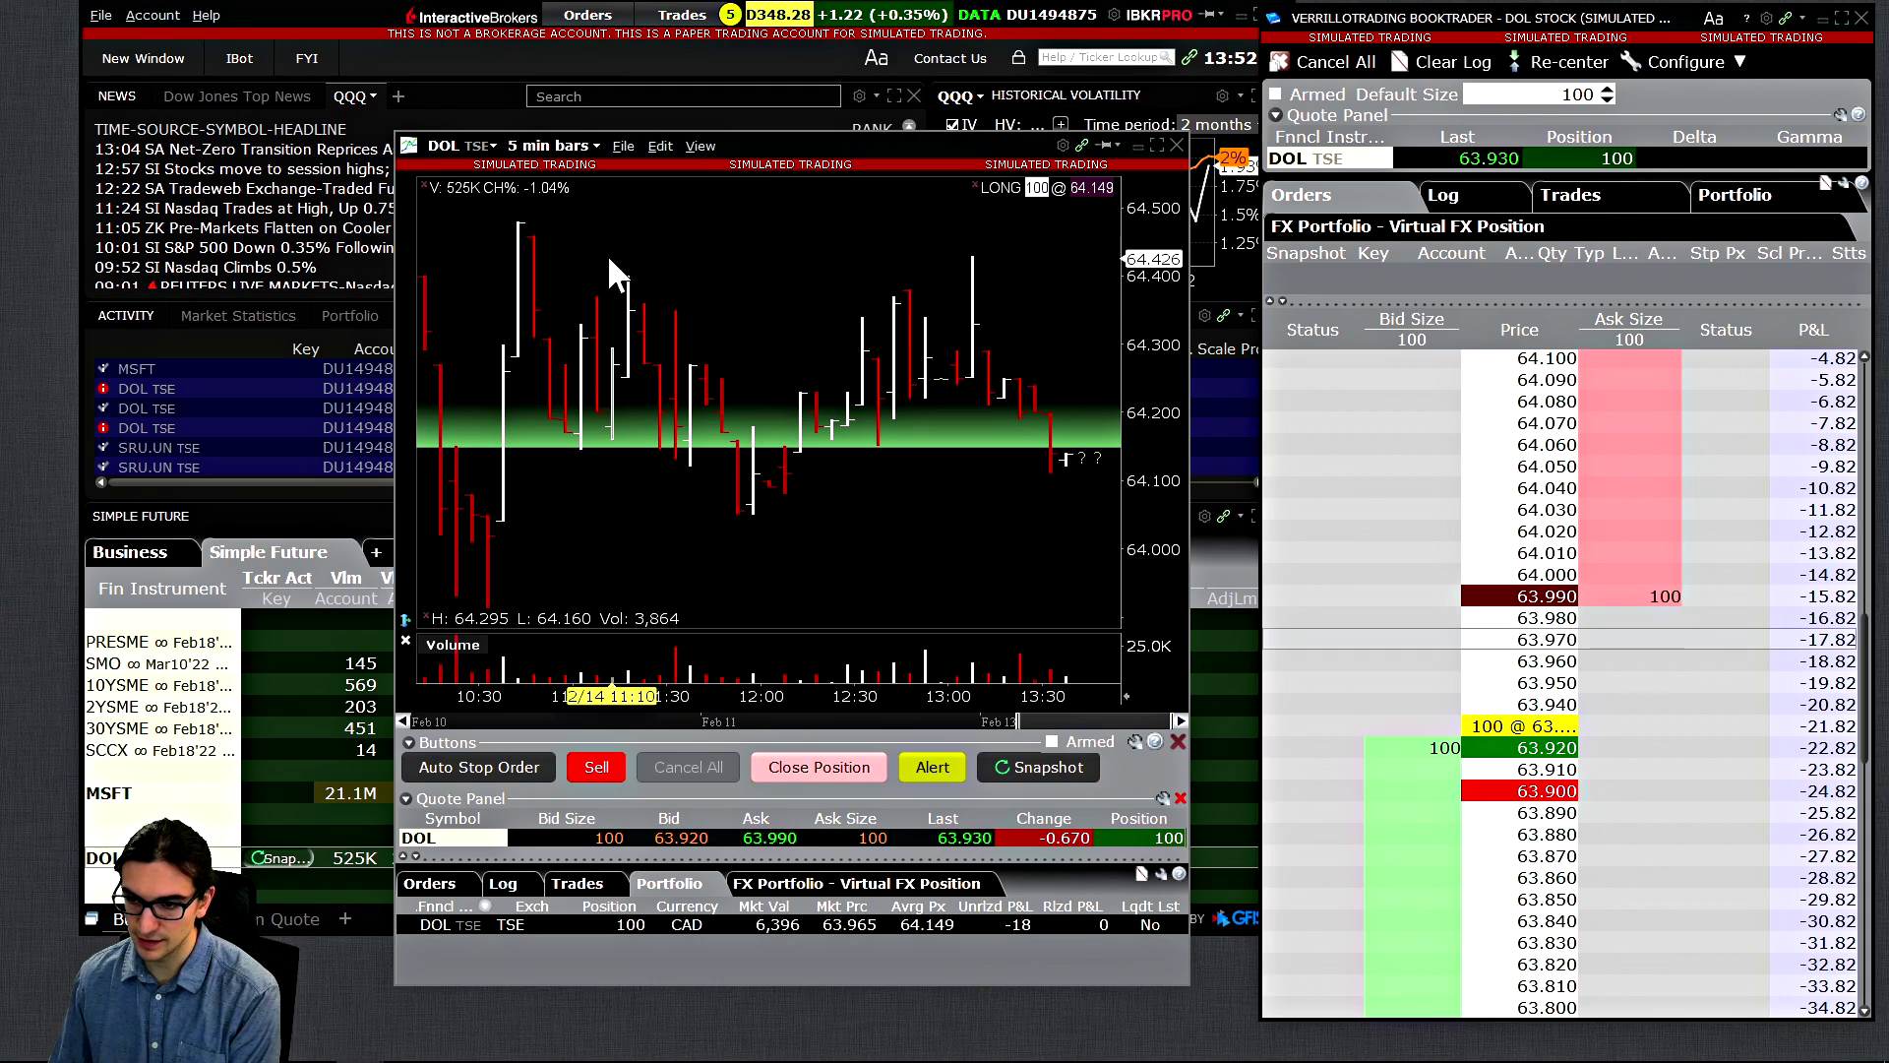
left_click_drag(748, 144, 768, 155)
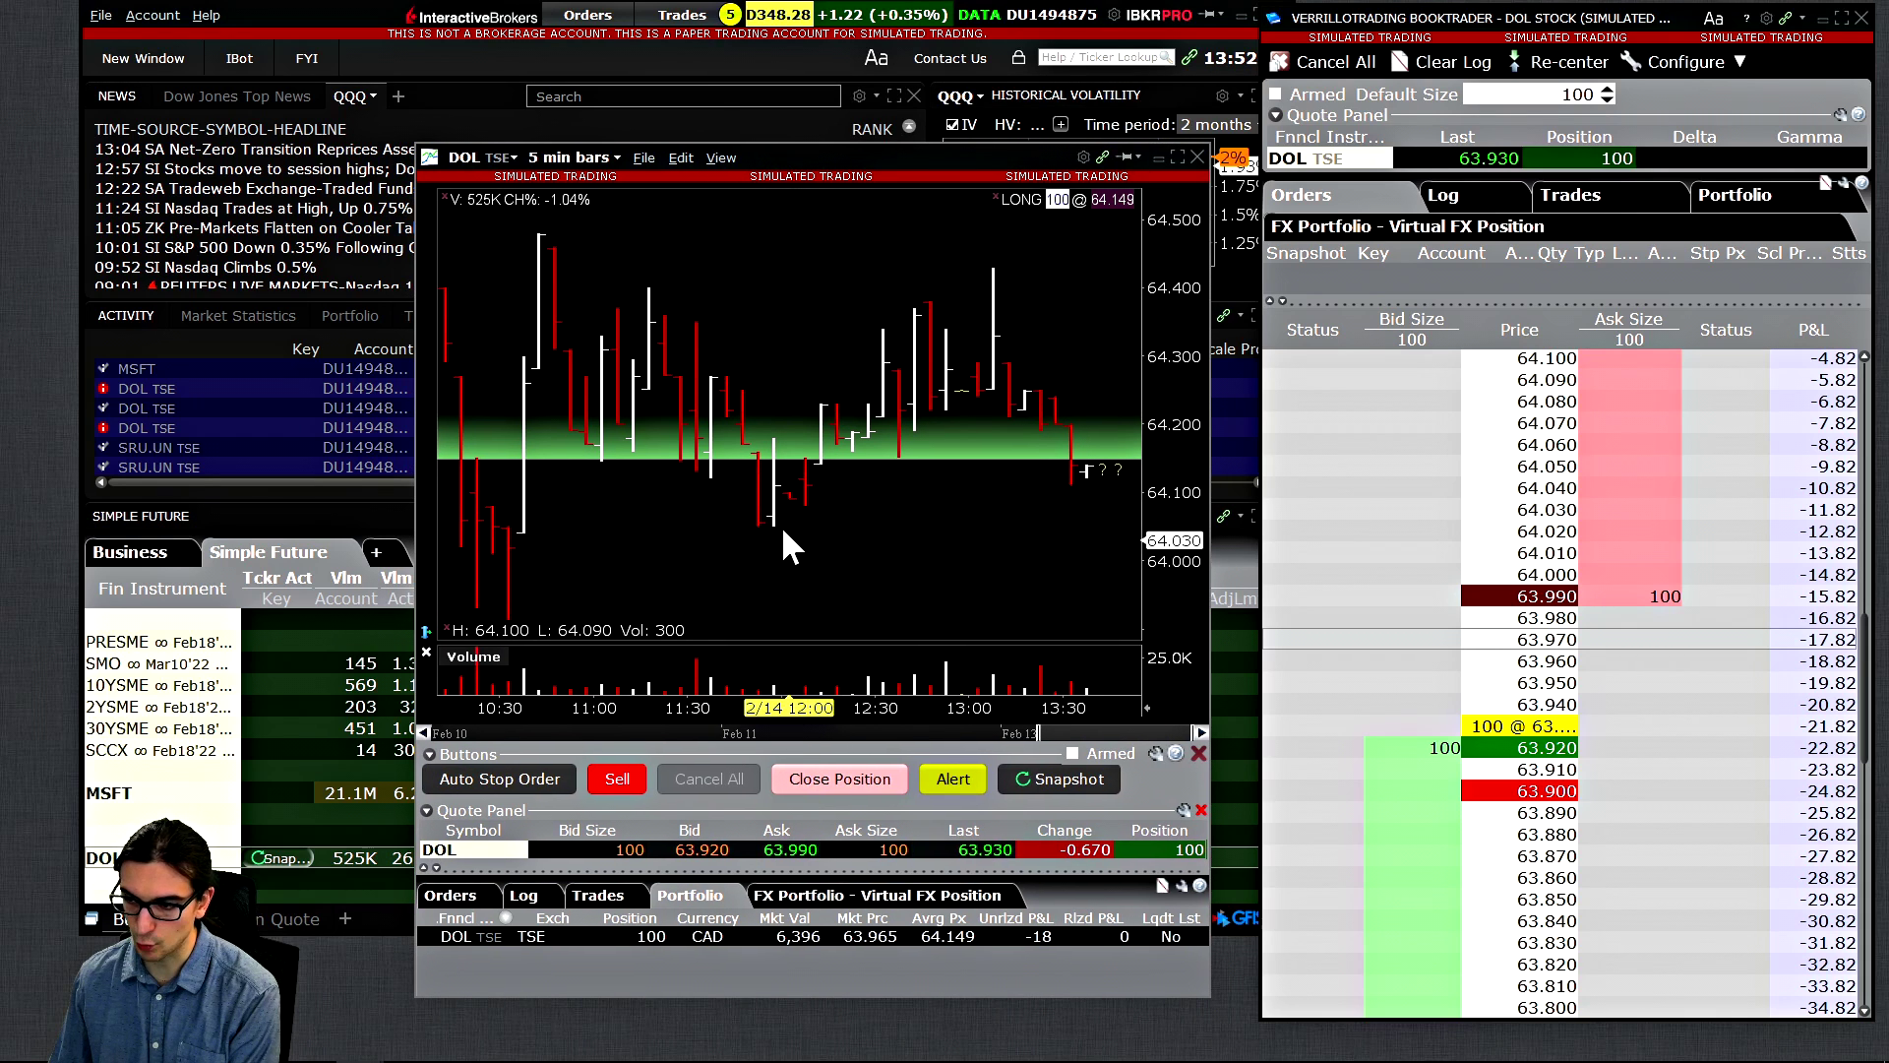
Step: Minimize the DOL chart, open the Close Position dialog for the DOL watchlist row and reposition it on screen
left_click(1162, 151)
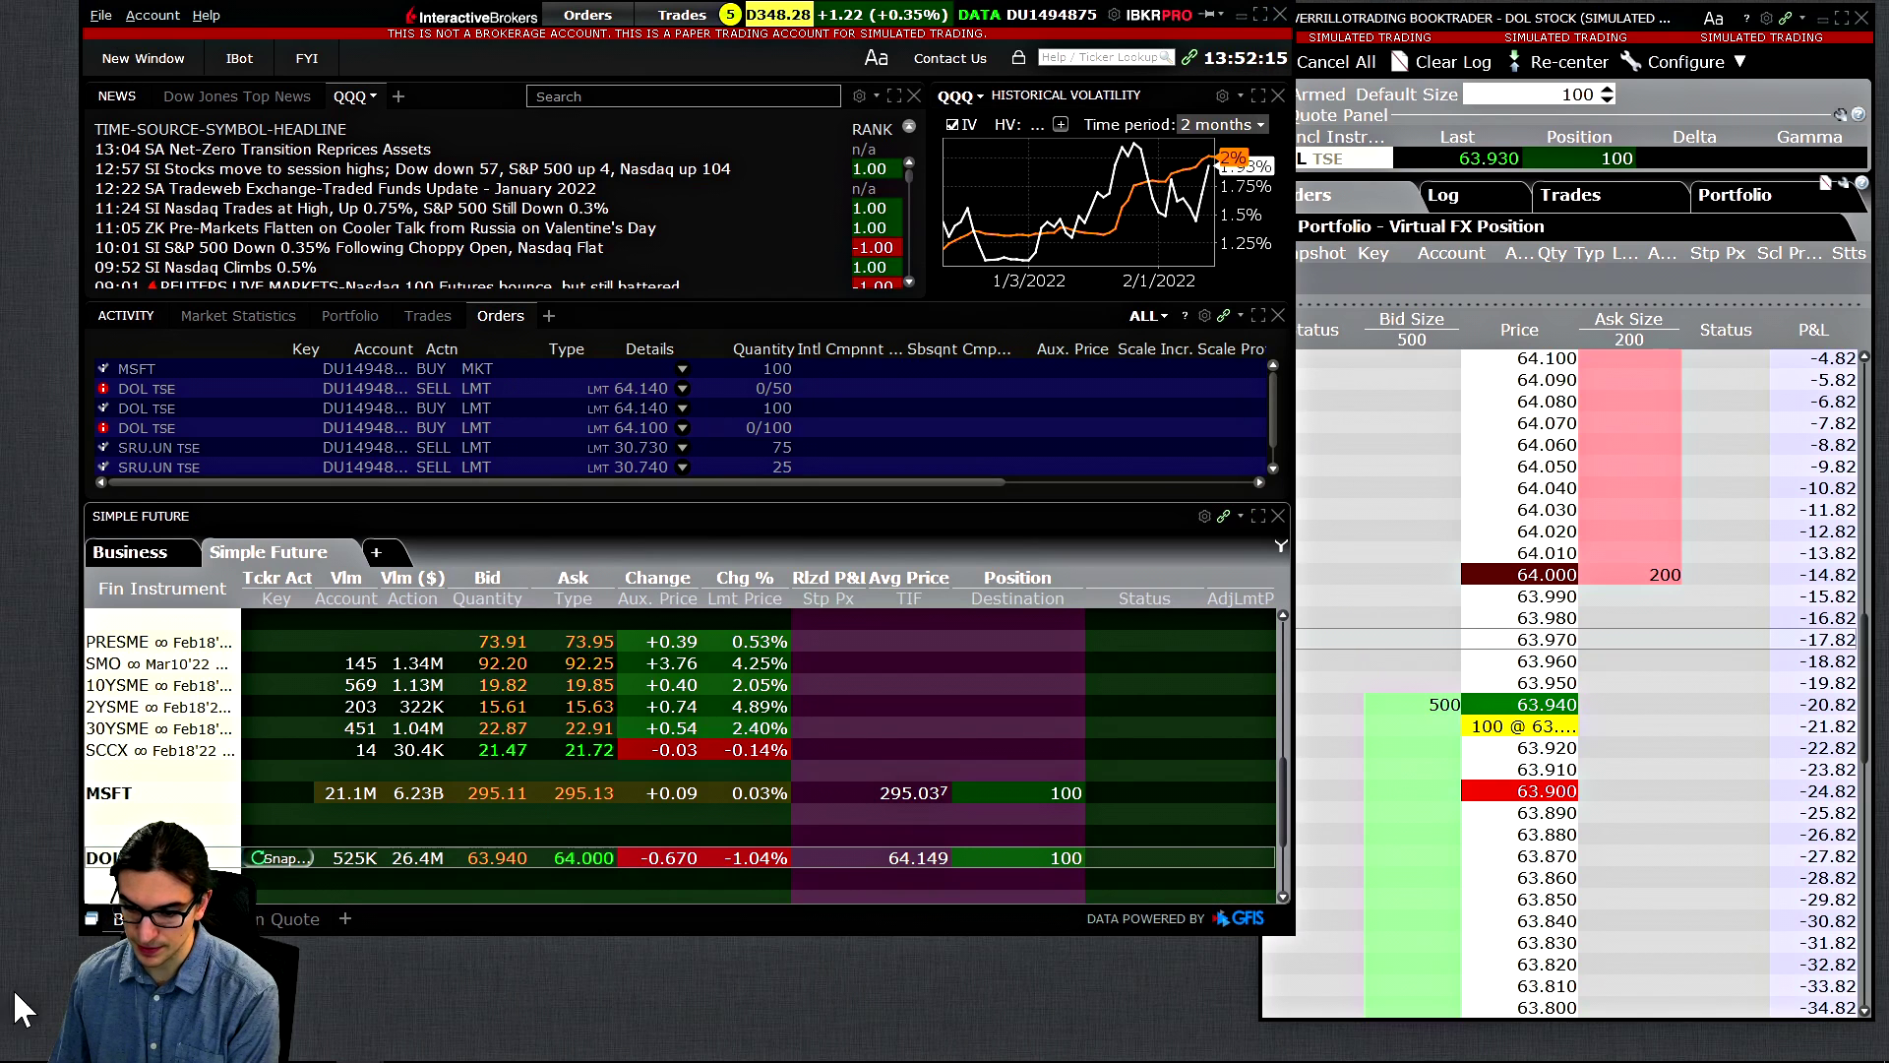
left_click(183, 833)
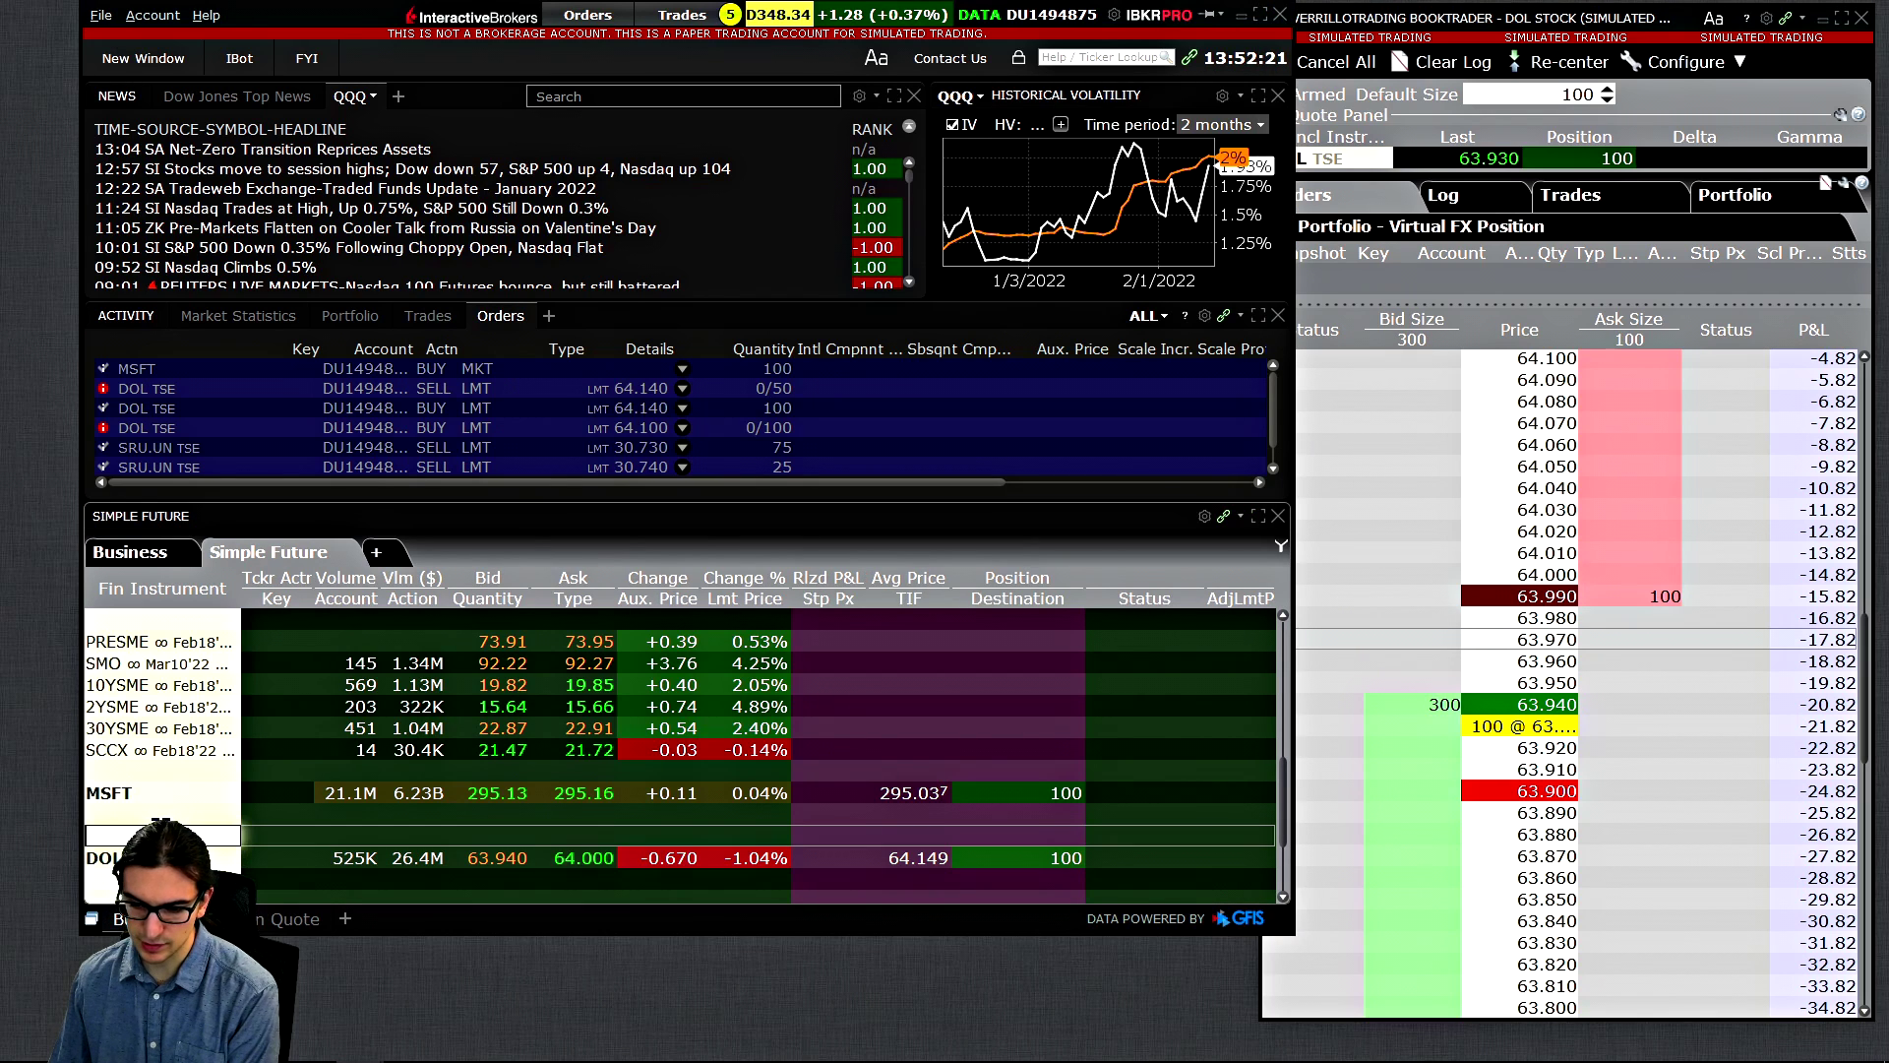
left_click(234, 856)
key("ctrl+shift+c")
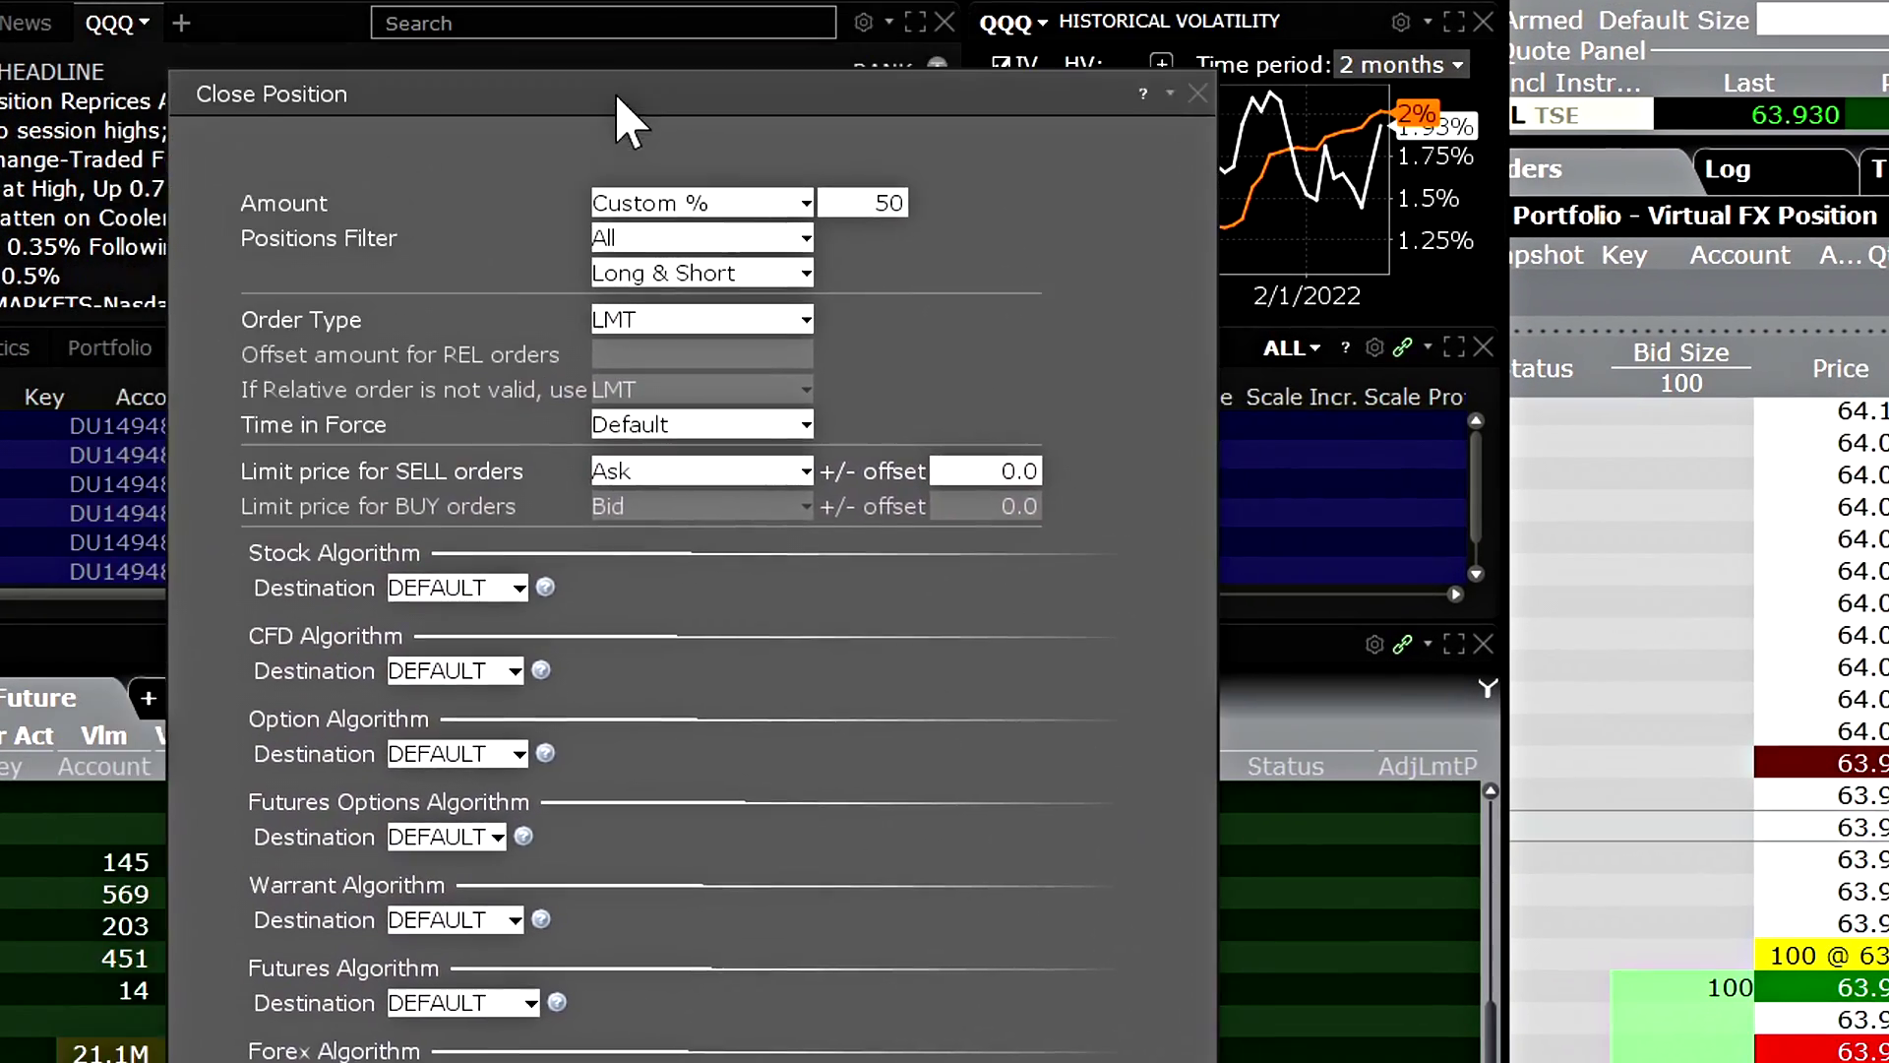
left_click_drag(618, 96, 571, 44)
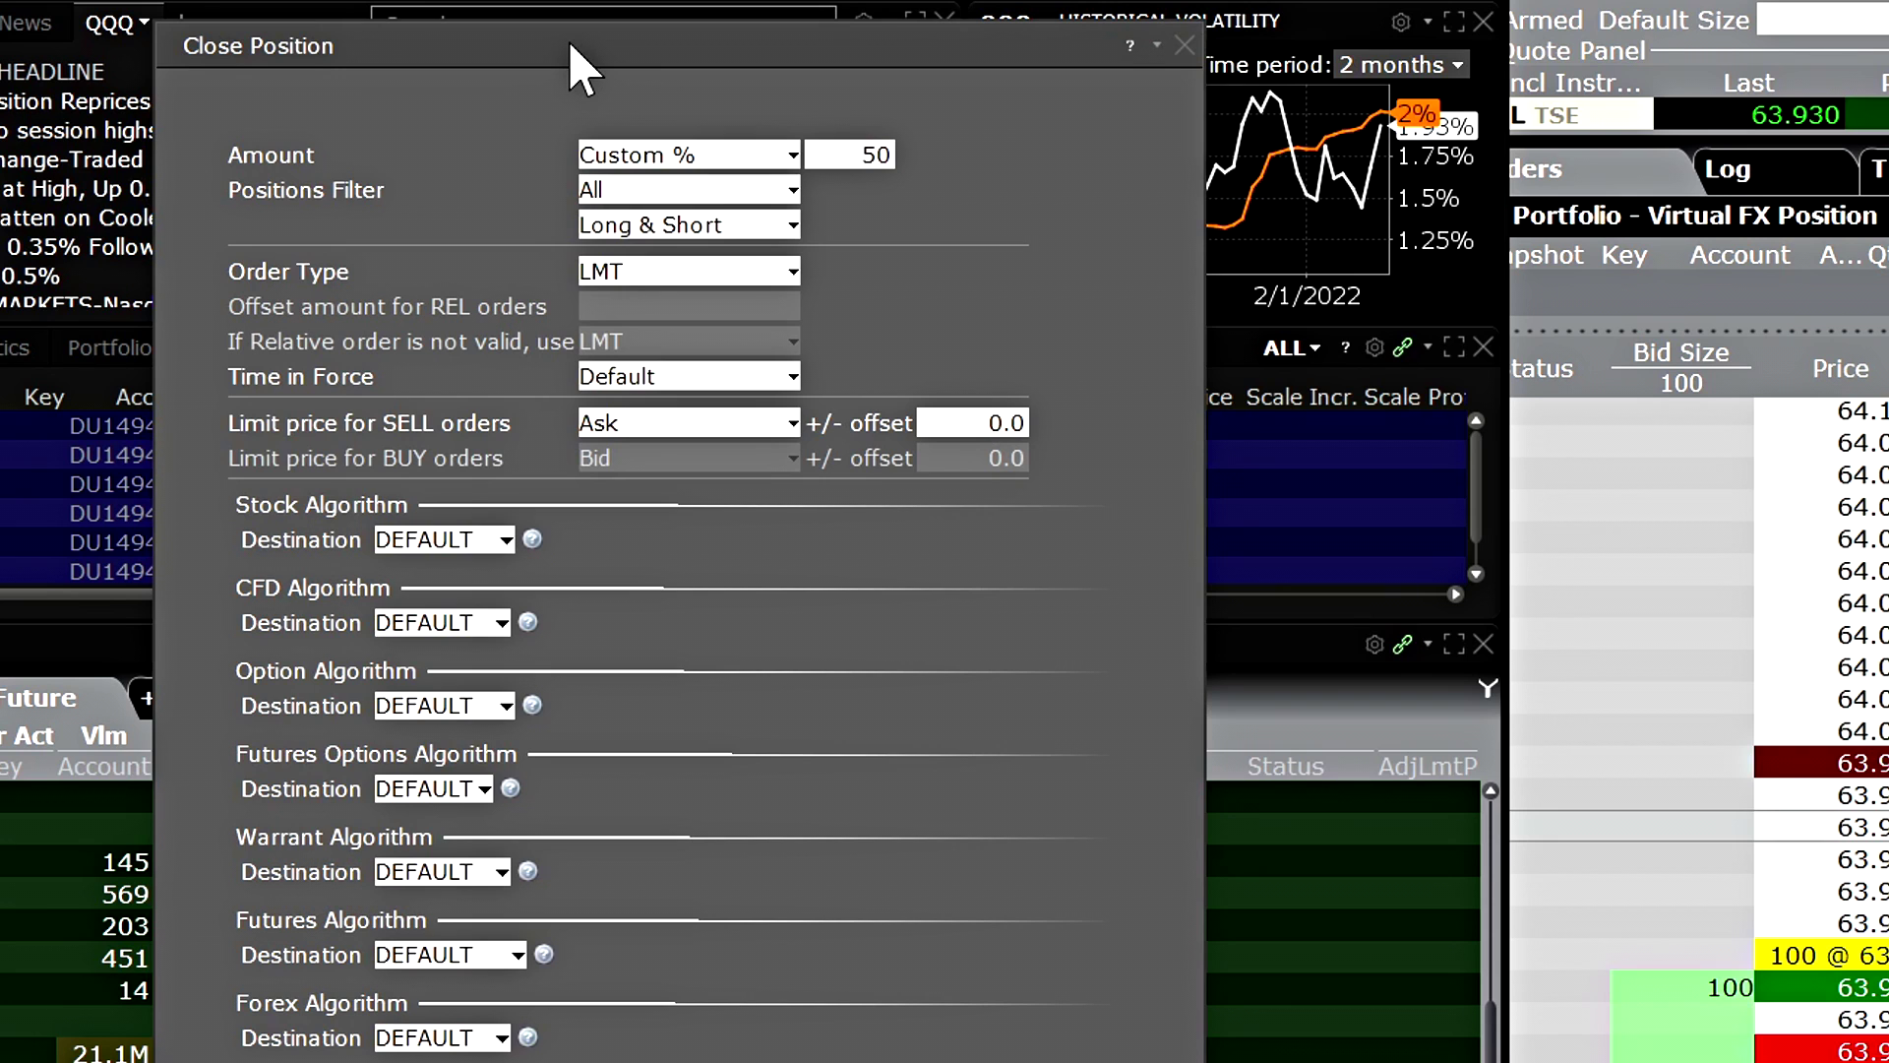
left_click_drag(571, 44, 693, 44)
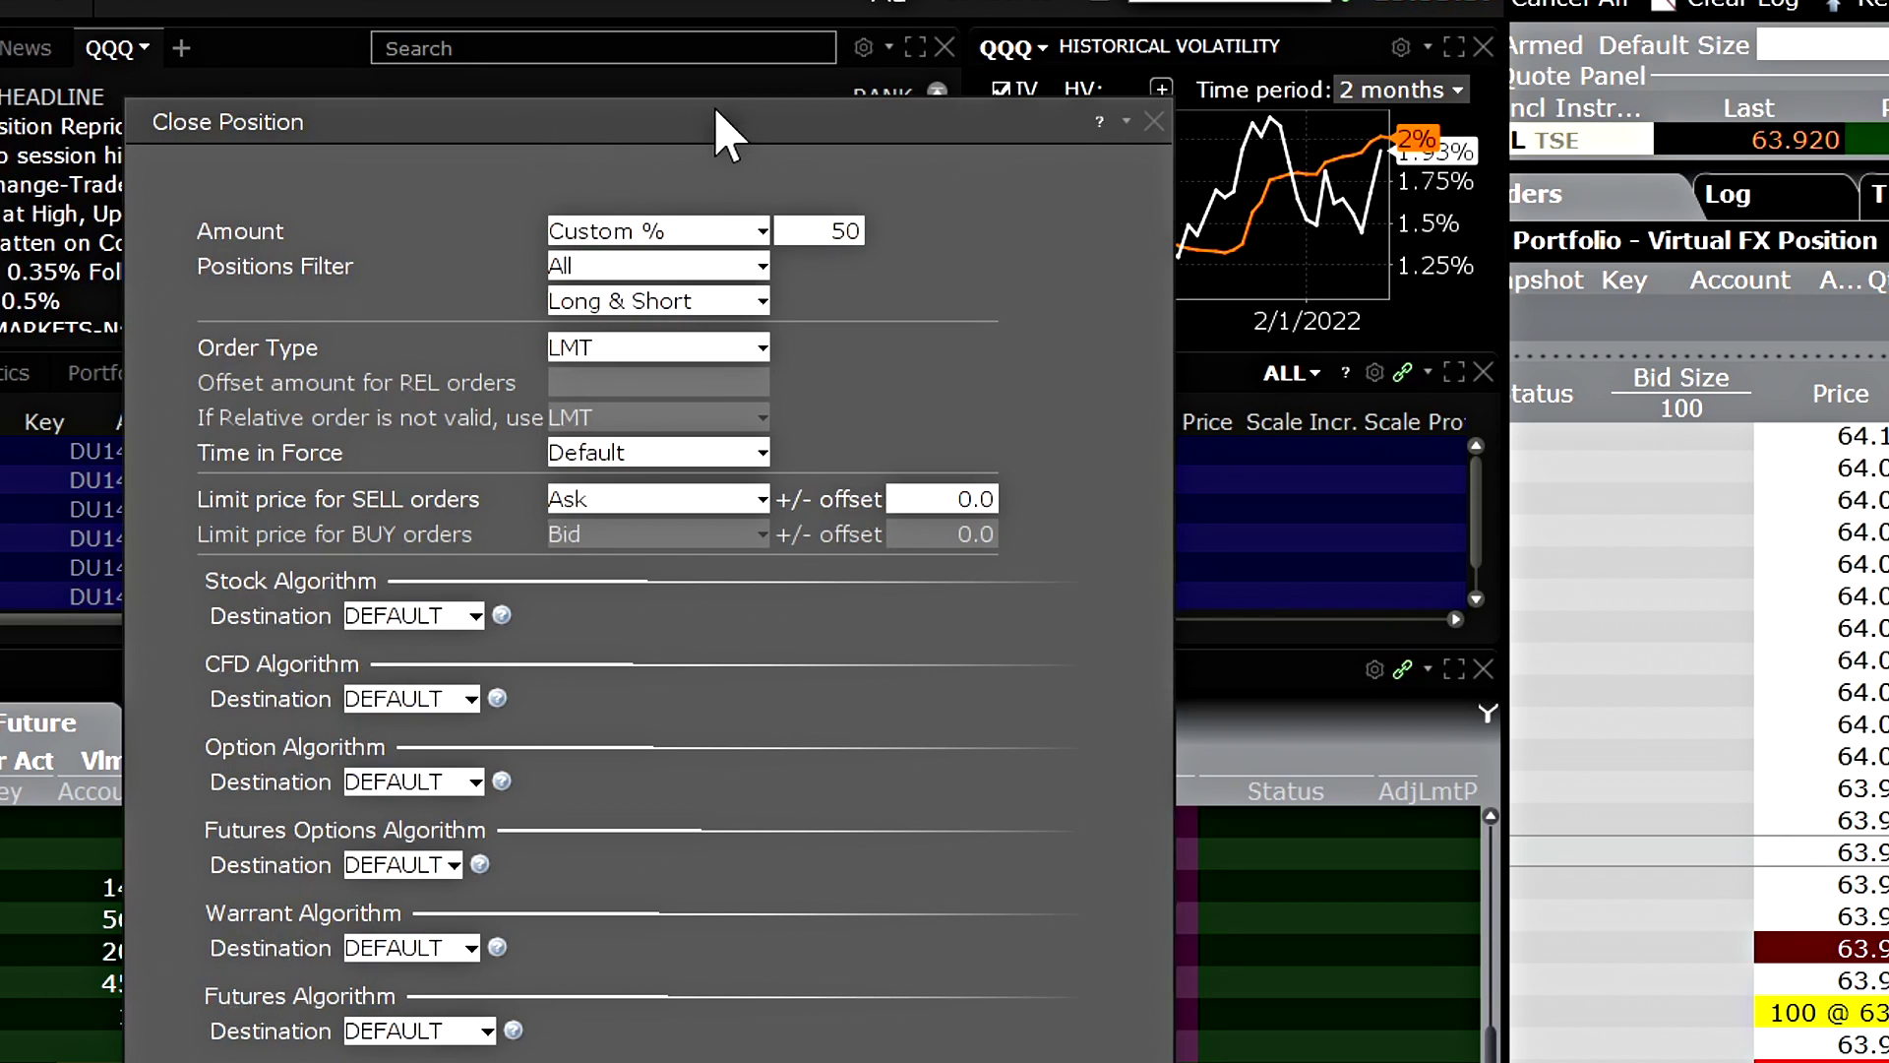
left_click_drag(723, 126, 679, 15)
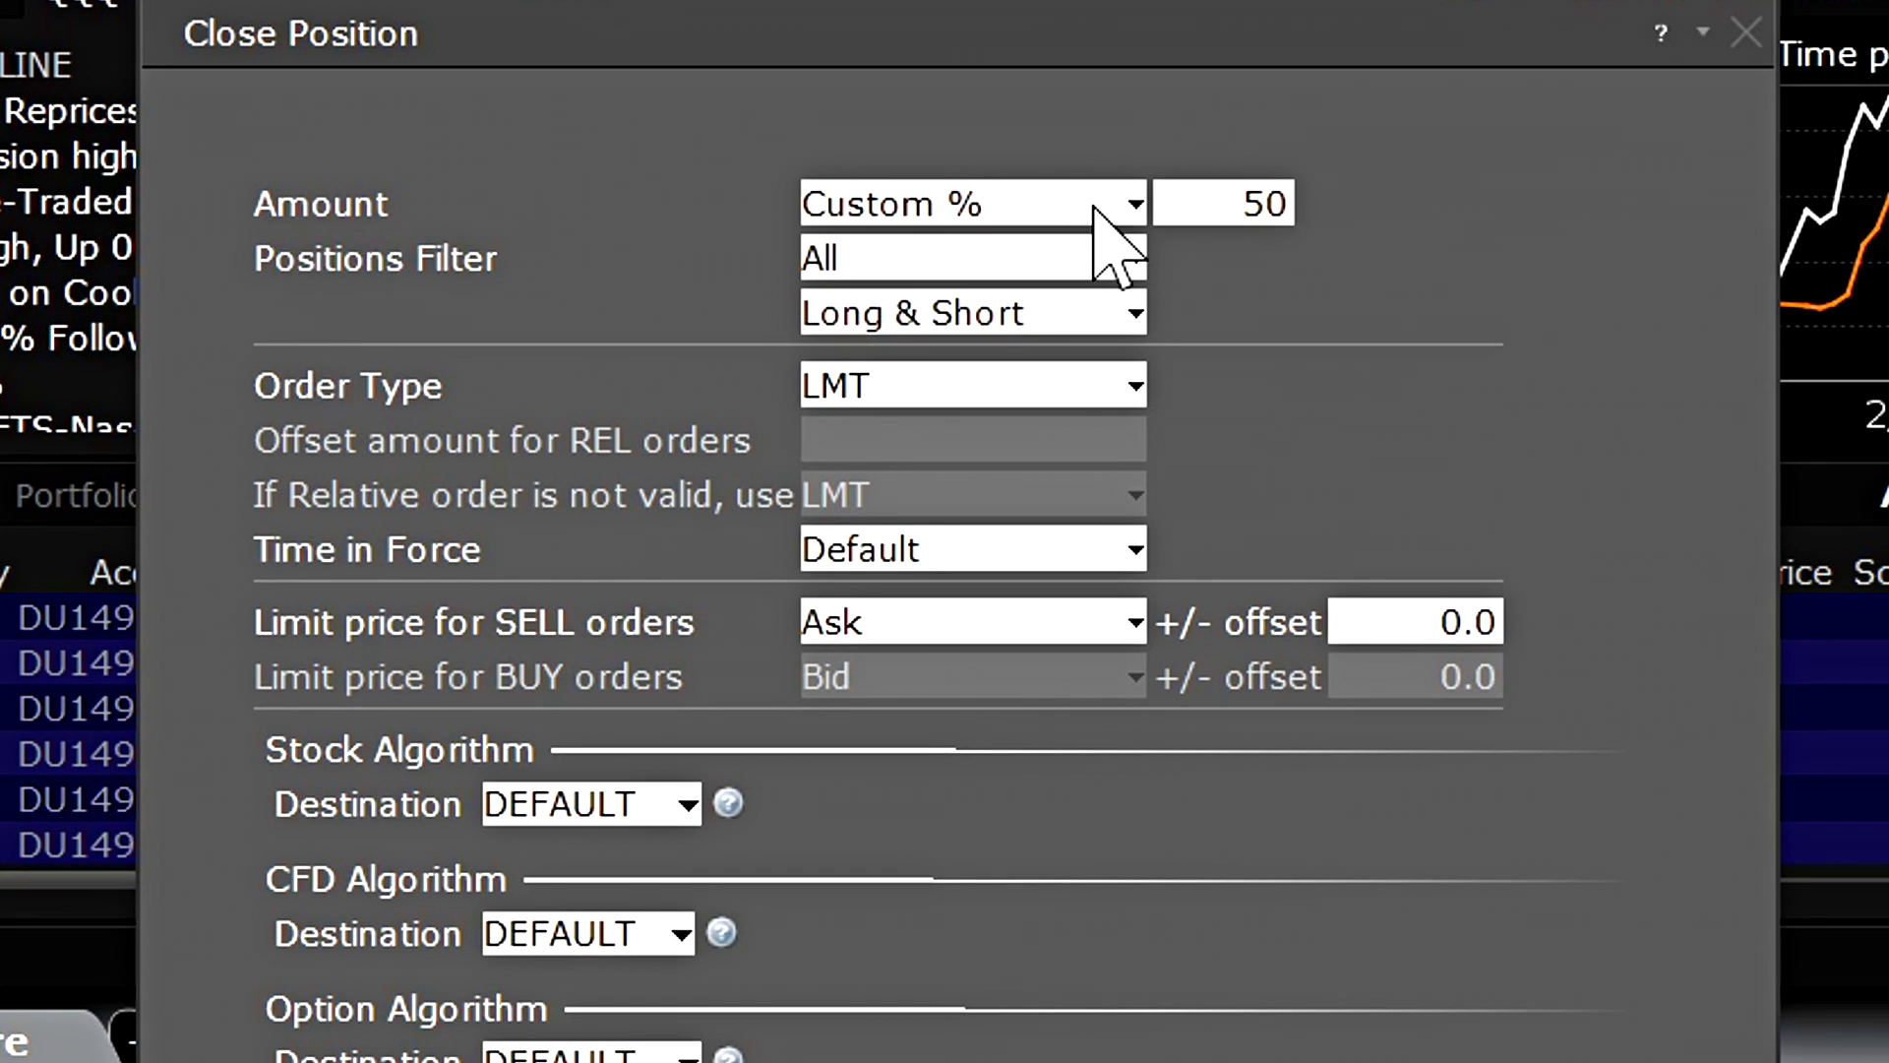
Step: Set the amount of the positions being closed to a custom 33%
left_click(1135, 204)
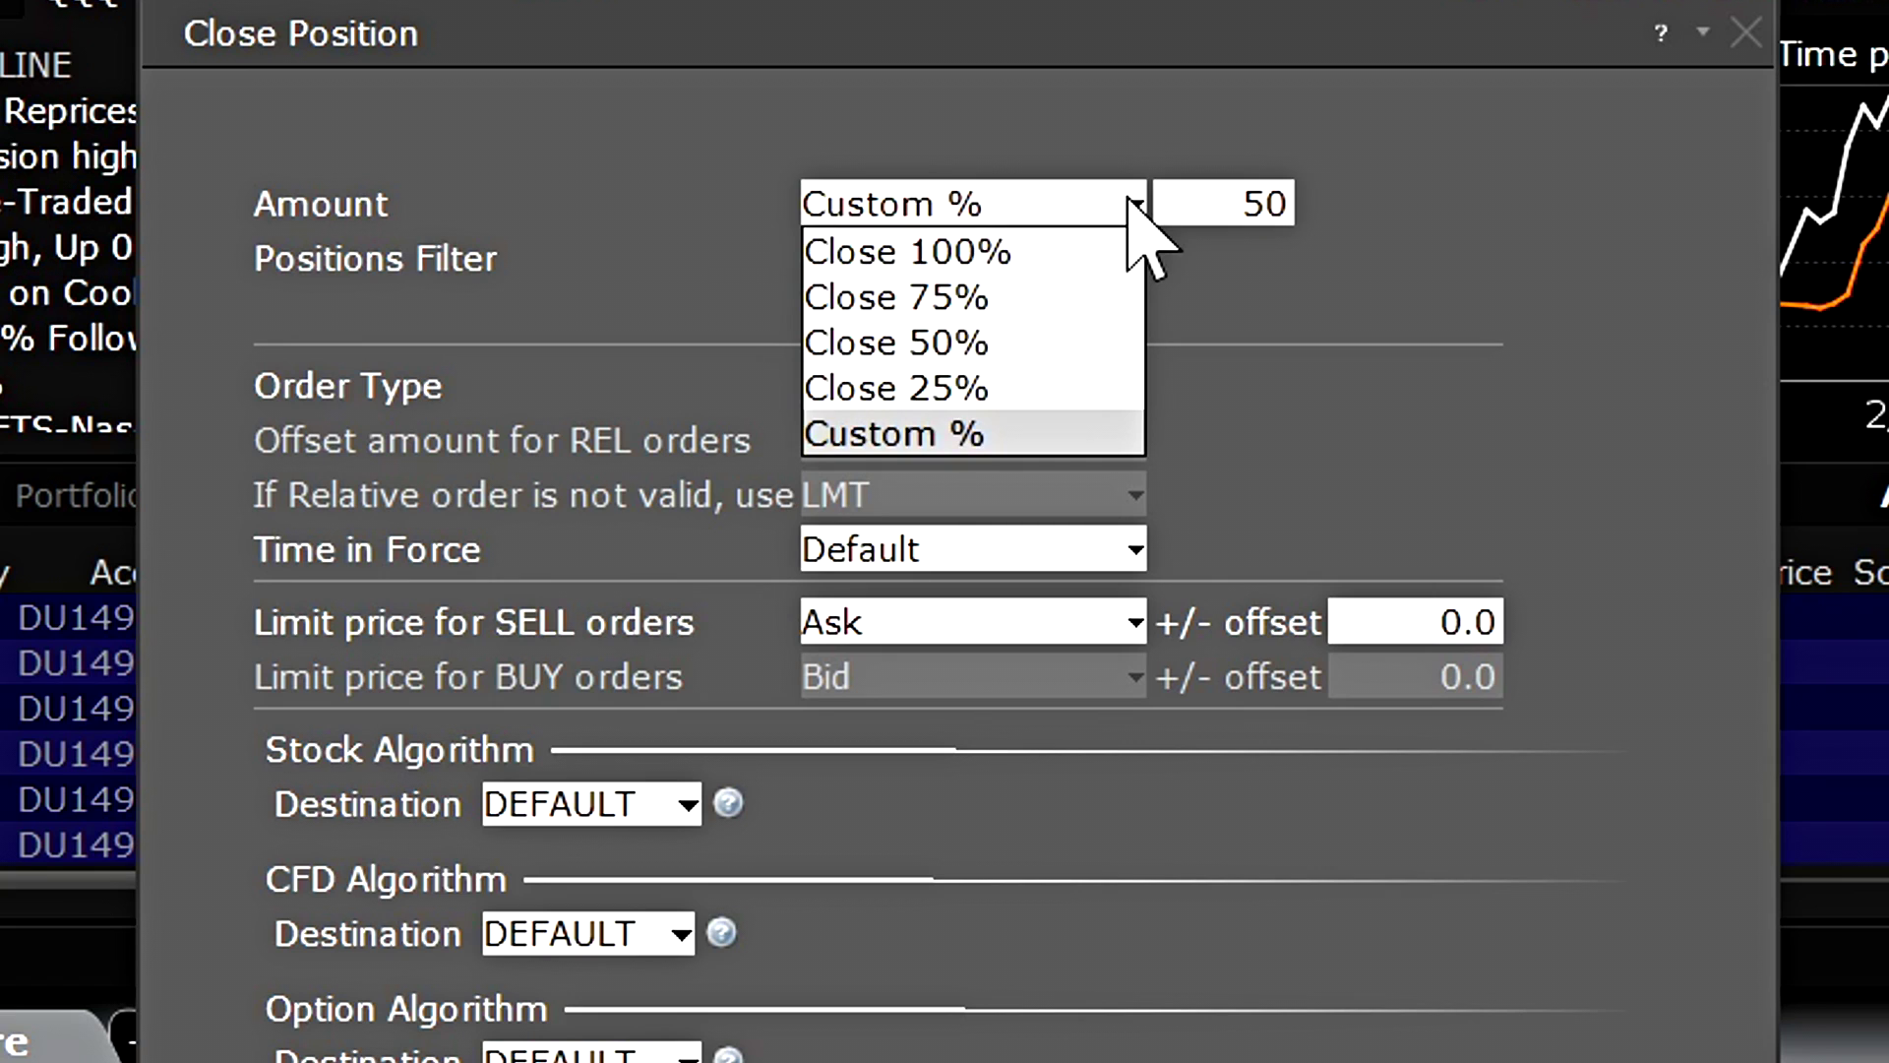
left_click(969, 433)
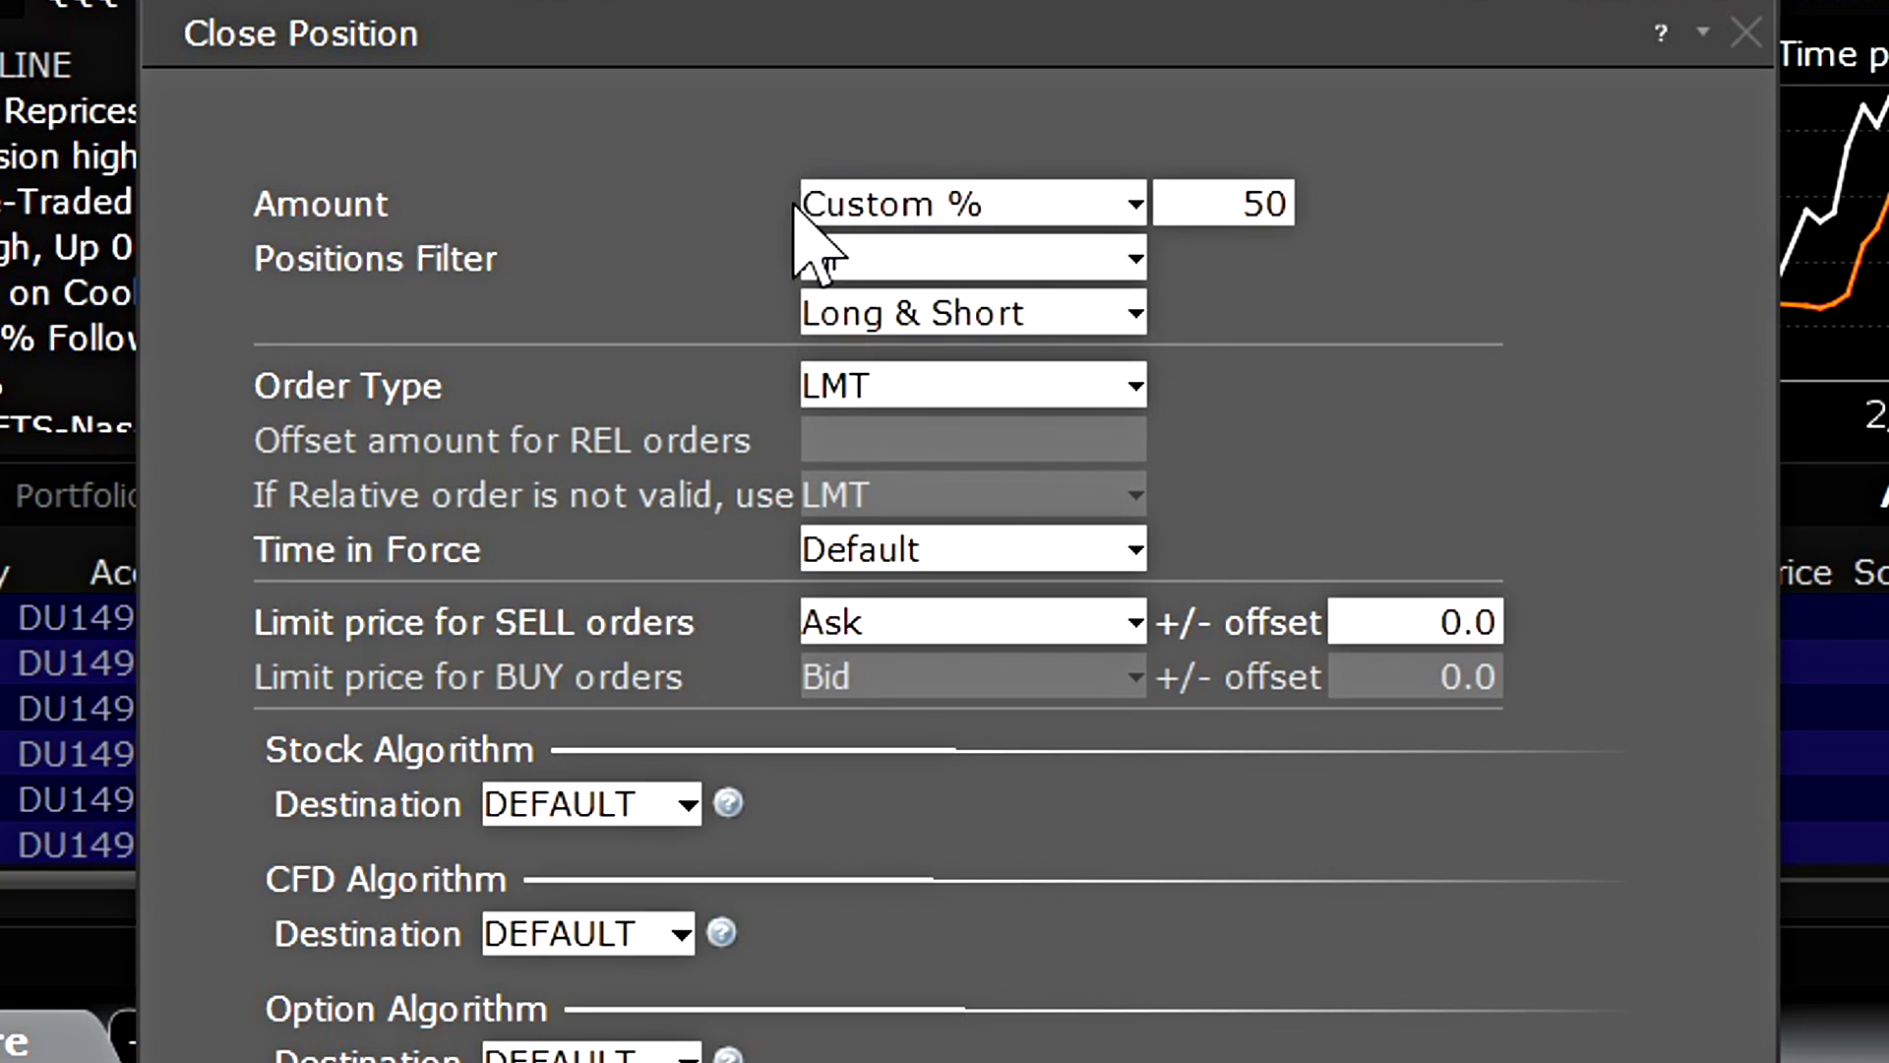
double_click(1235, 204)
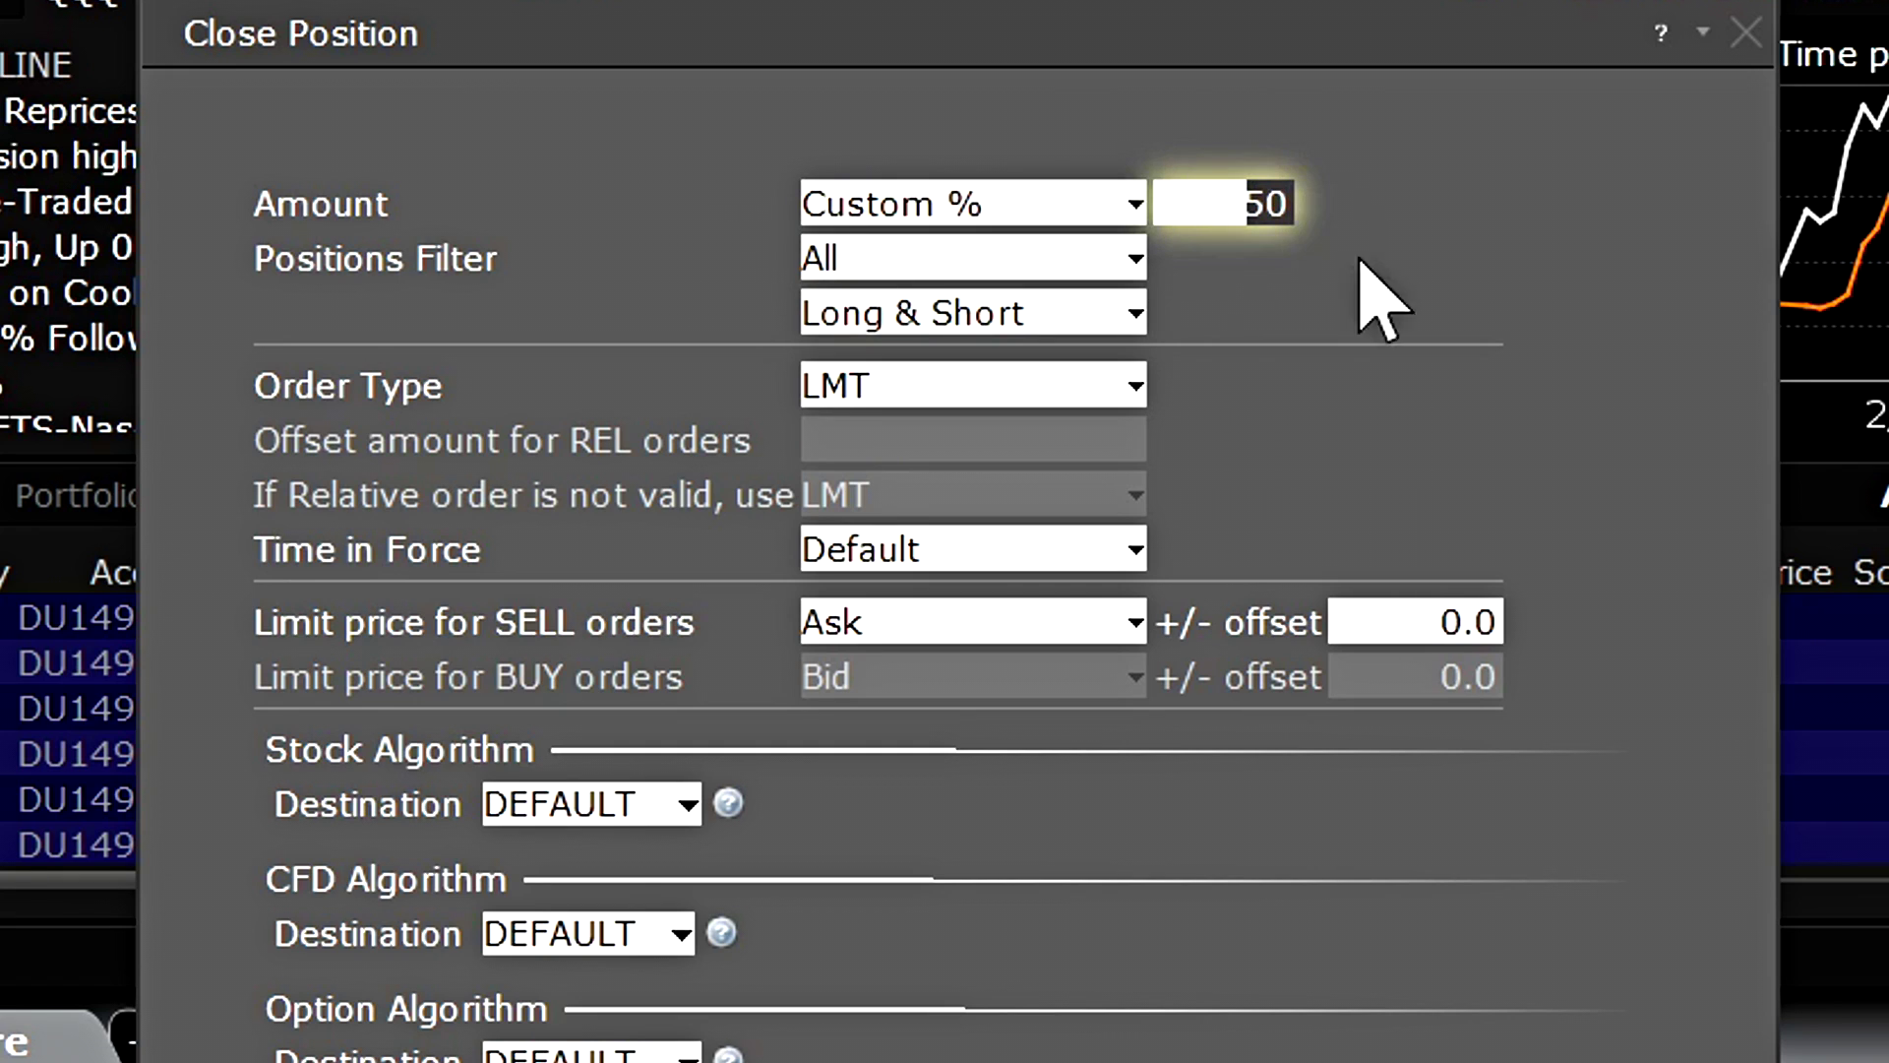
type("33")
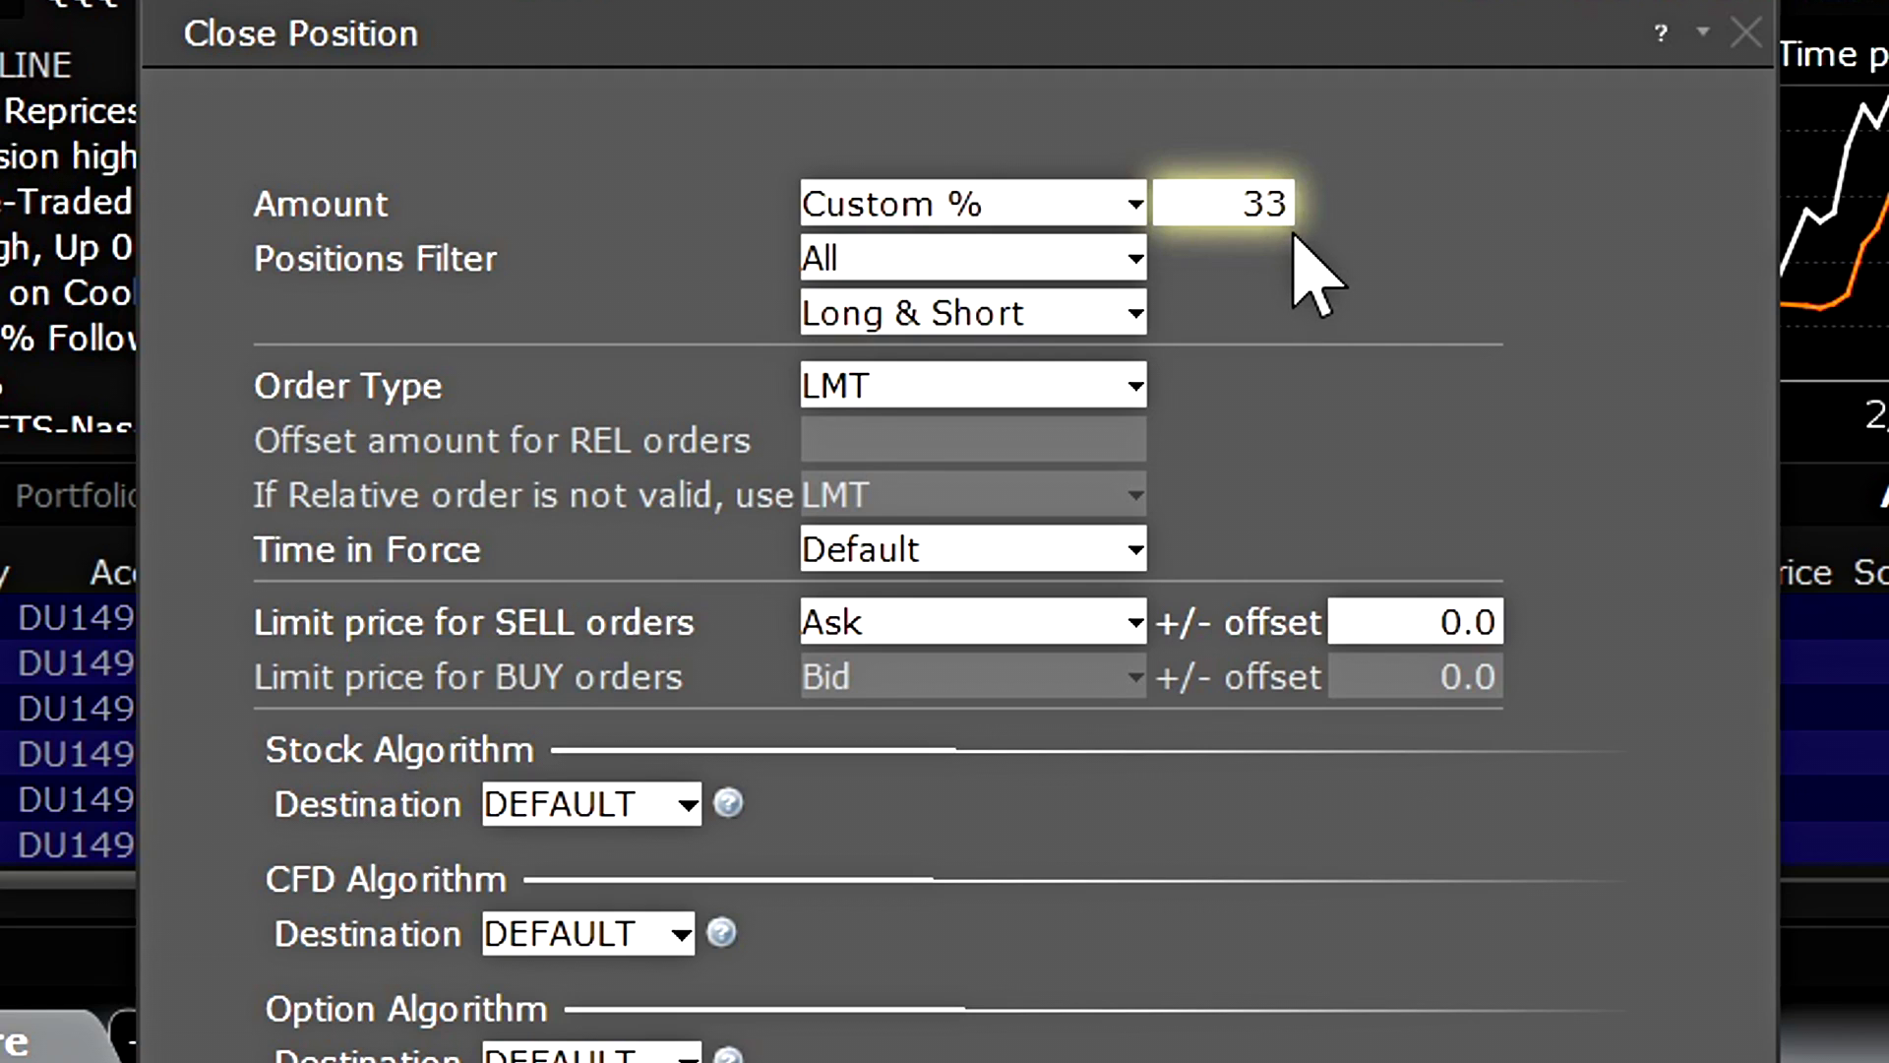
Step: Filter the positions being closed to Stock, covering both Long & Short
left_click(1134, 259)
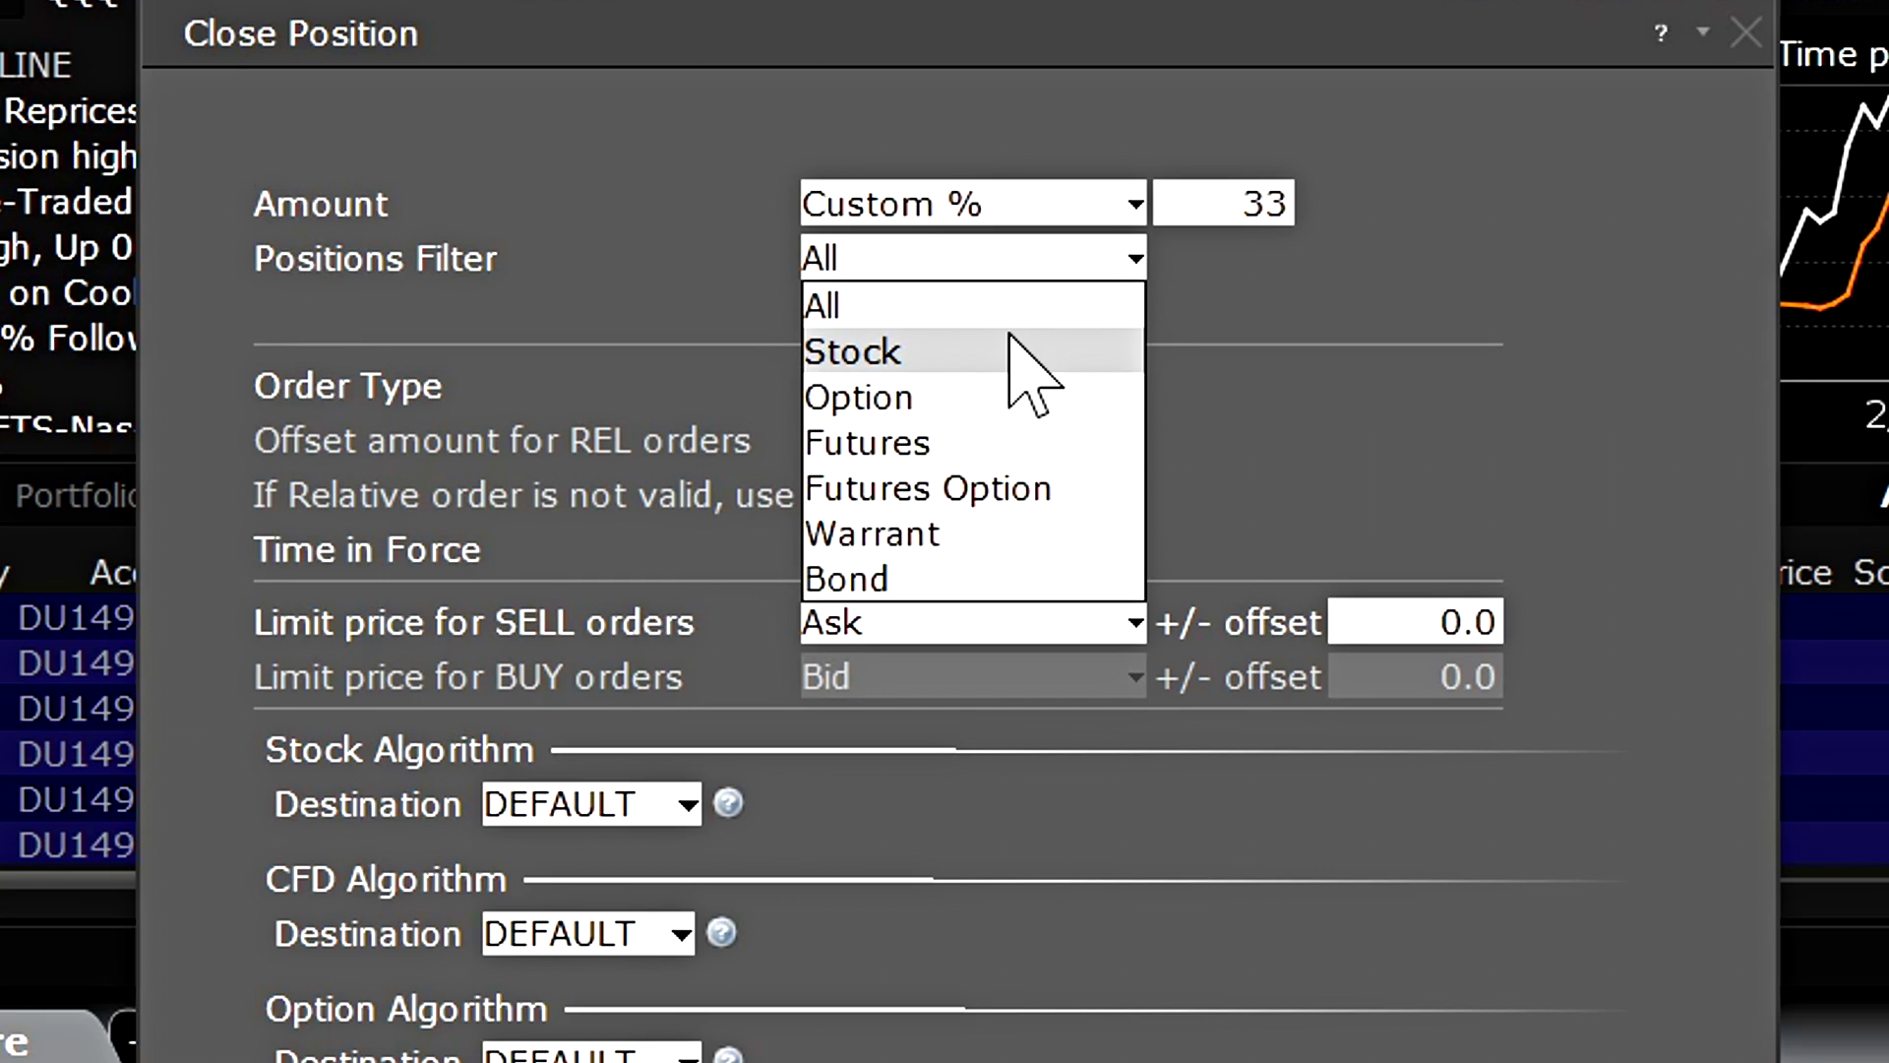
left_click(859, 351)
left_click(1132, 313)
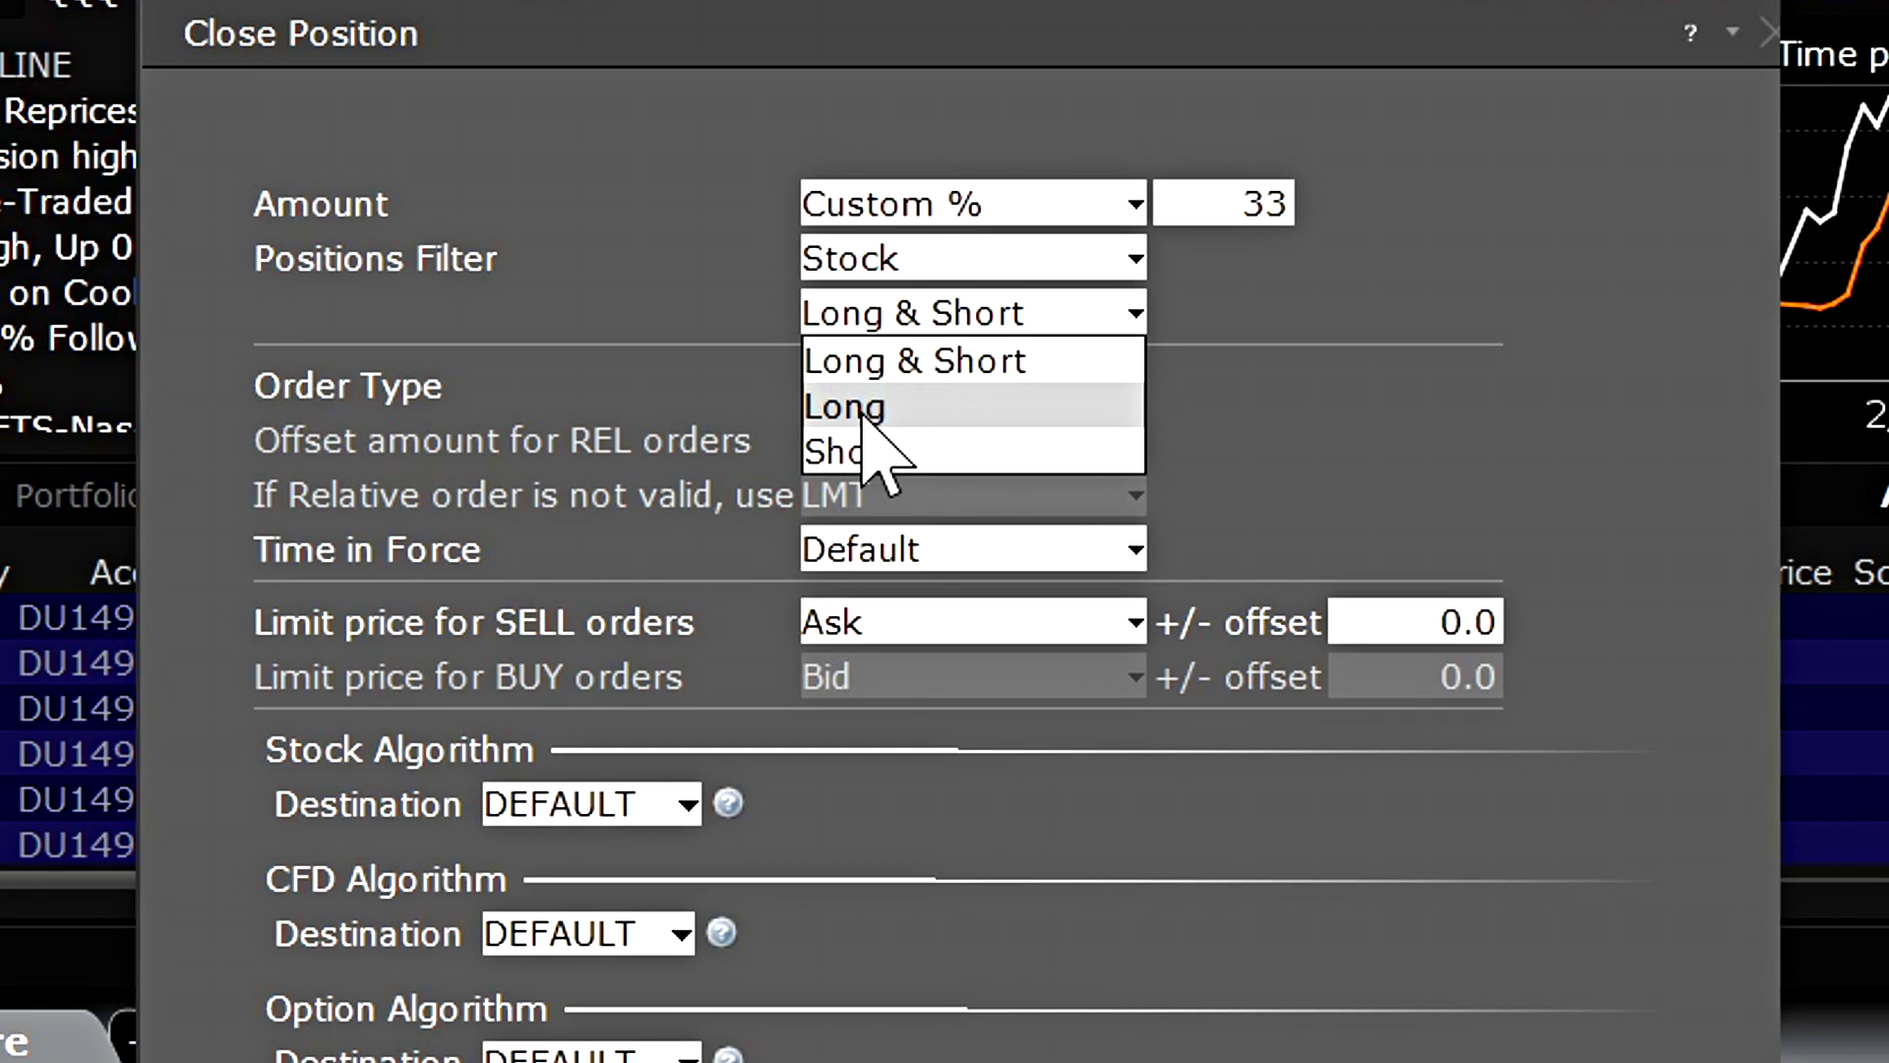
left_click(864, 409)
left_click(1131, 315)
left_click(1130, 320)
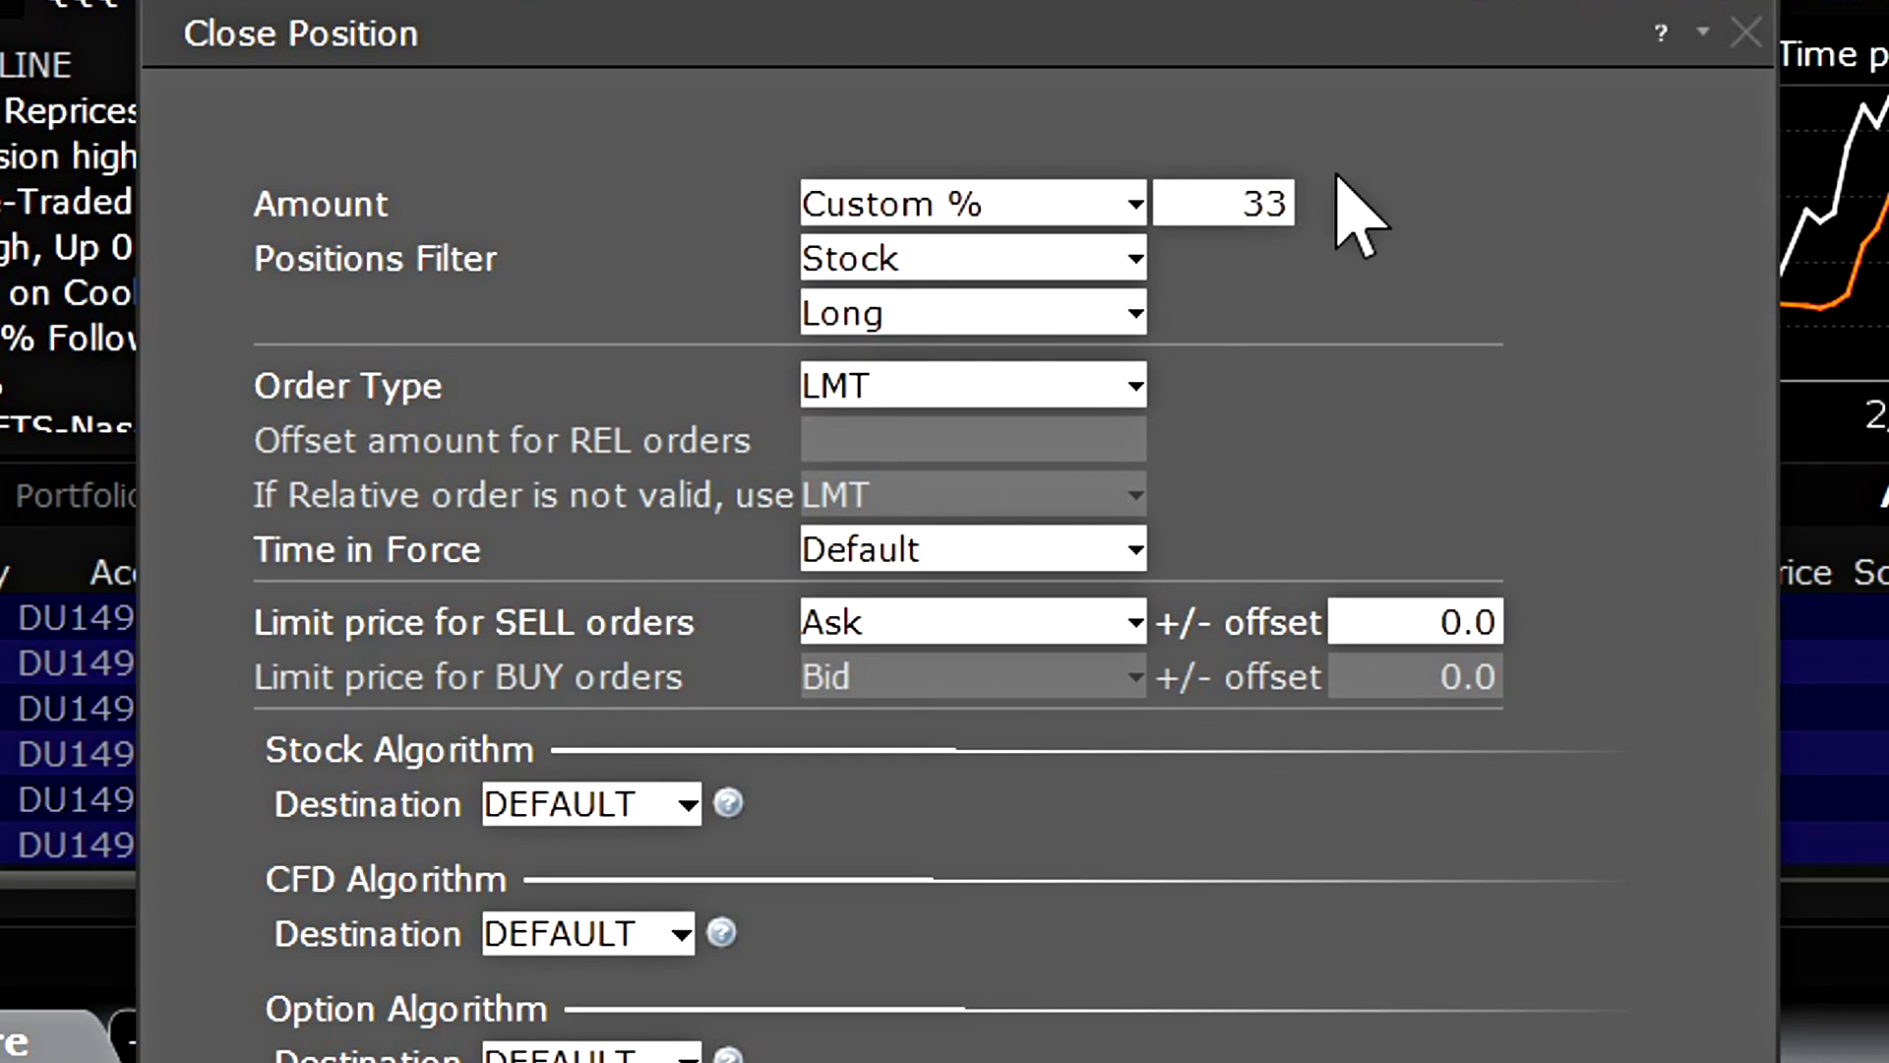
left_click(1122, 317)
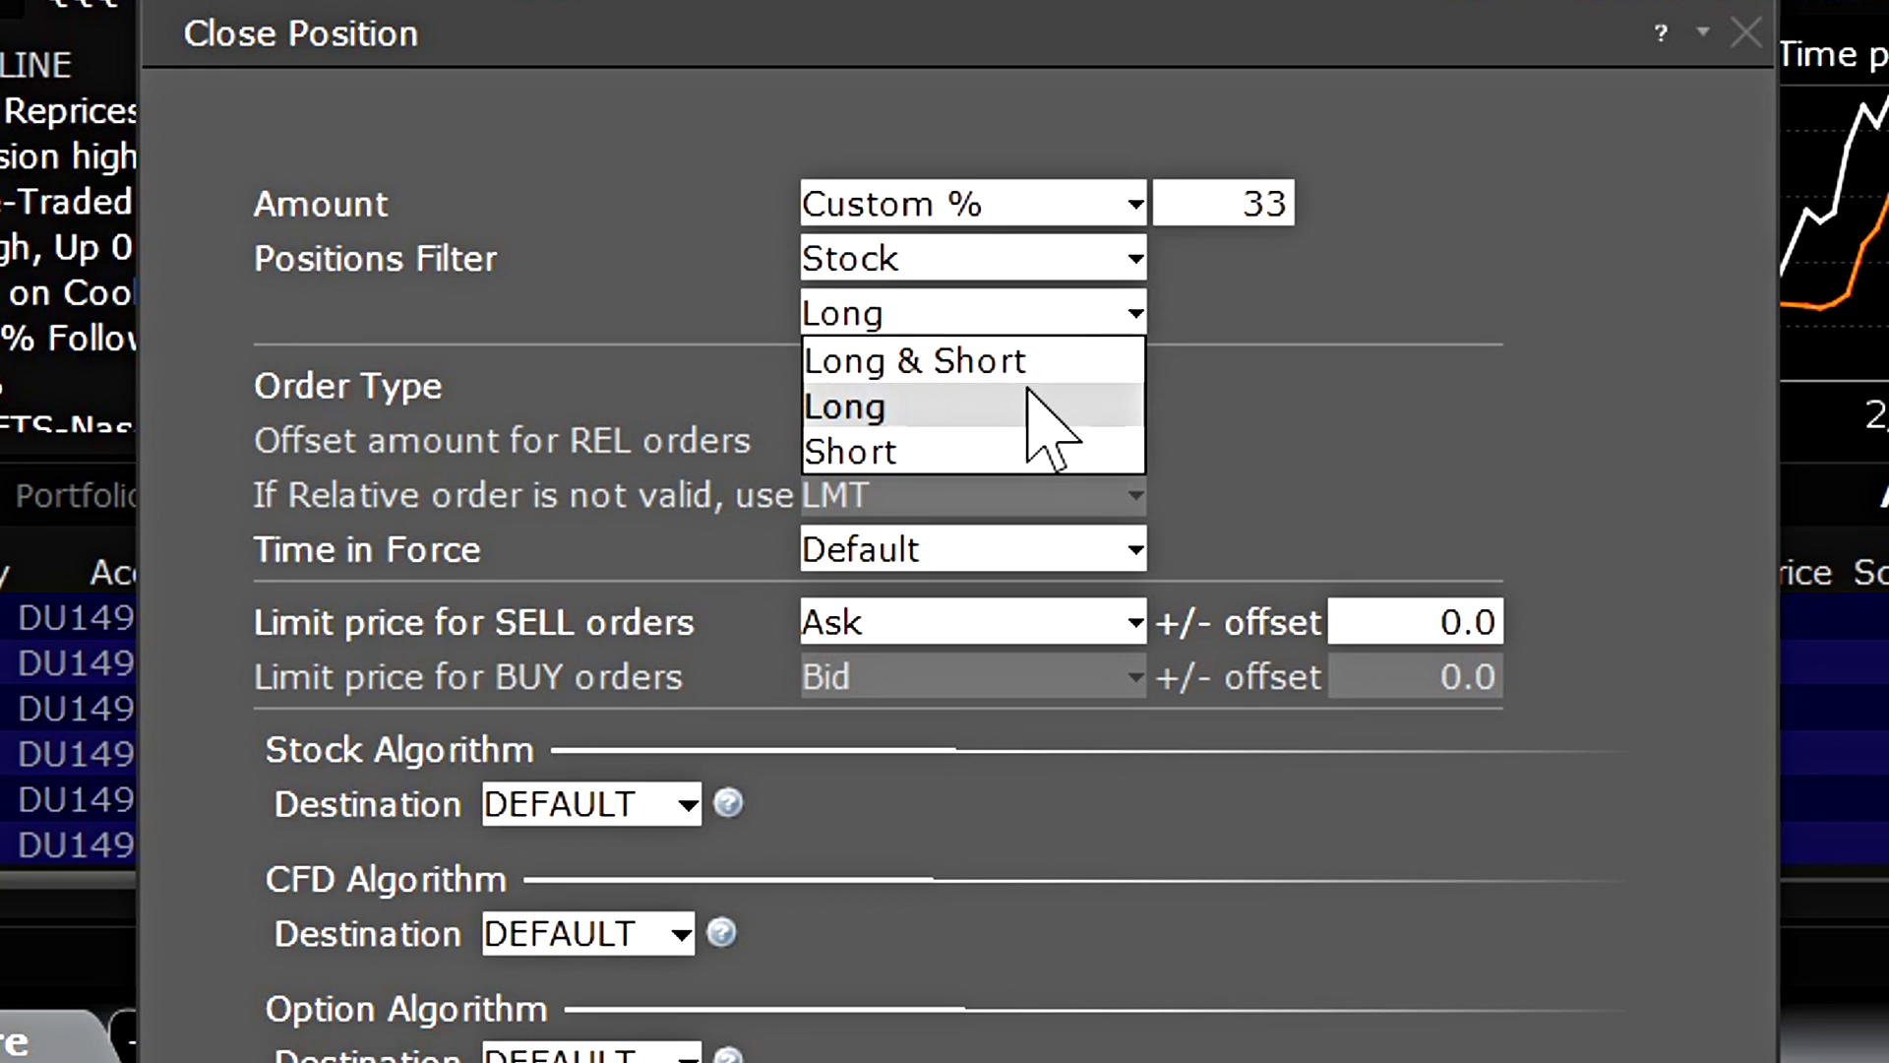
left_click(902, 364)
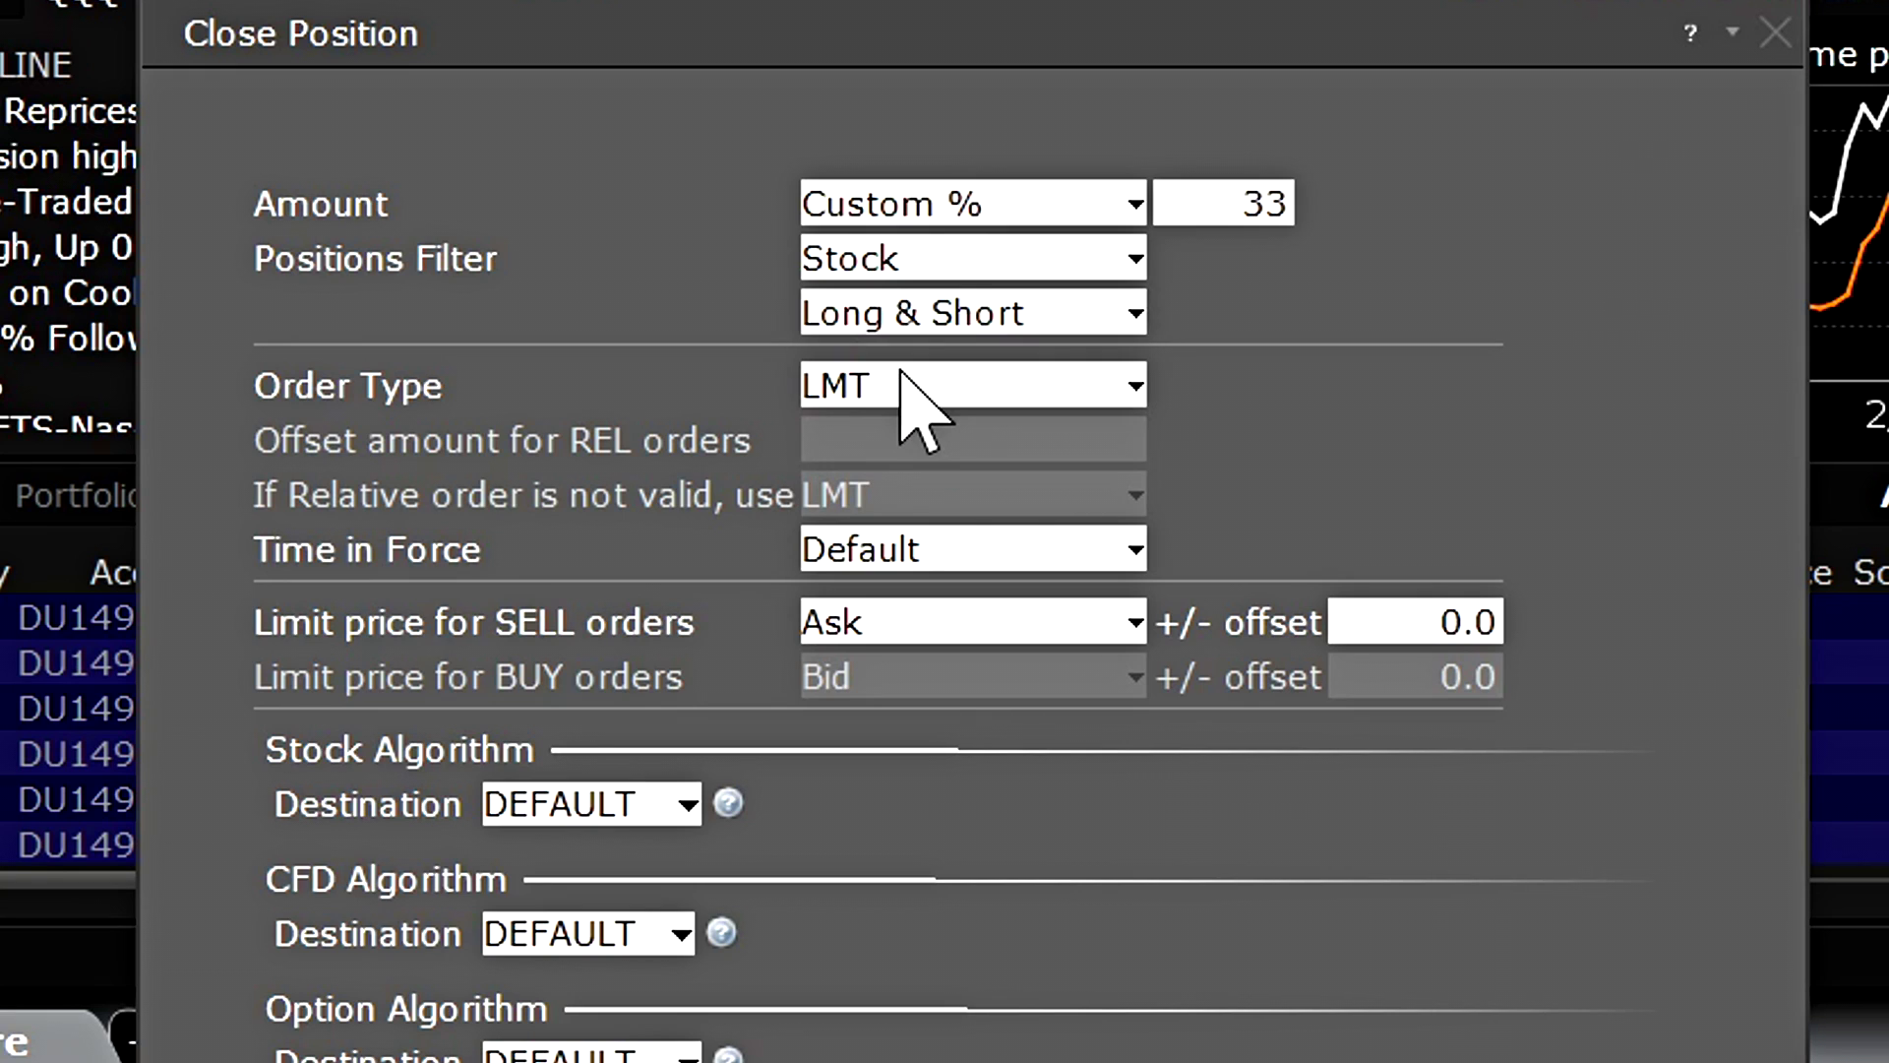
Step: Check the choices for order type, time in force and sell limit price, keeping LMT, Default and Ask
left_click(1137, 386)
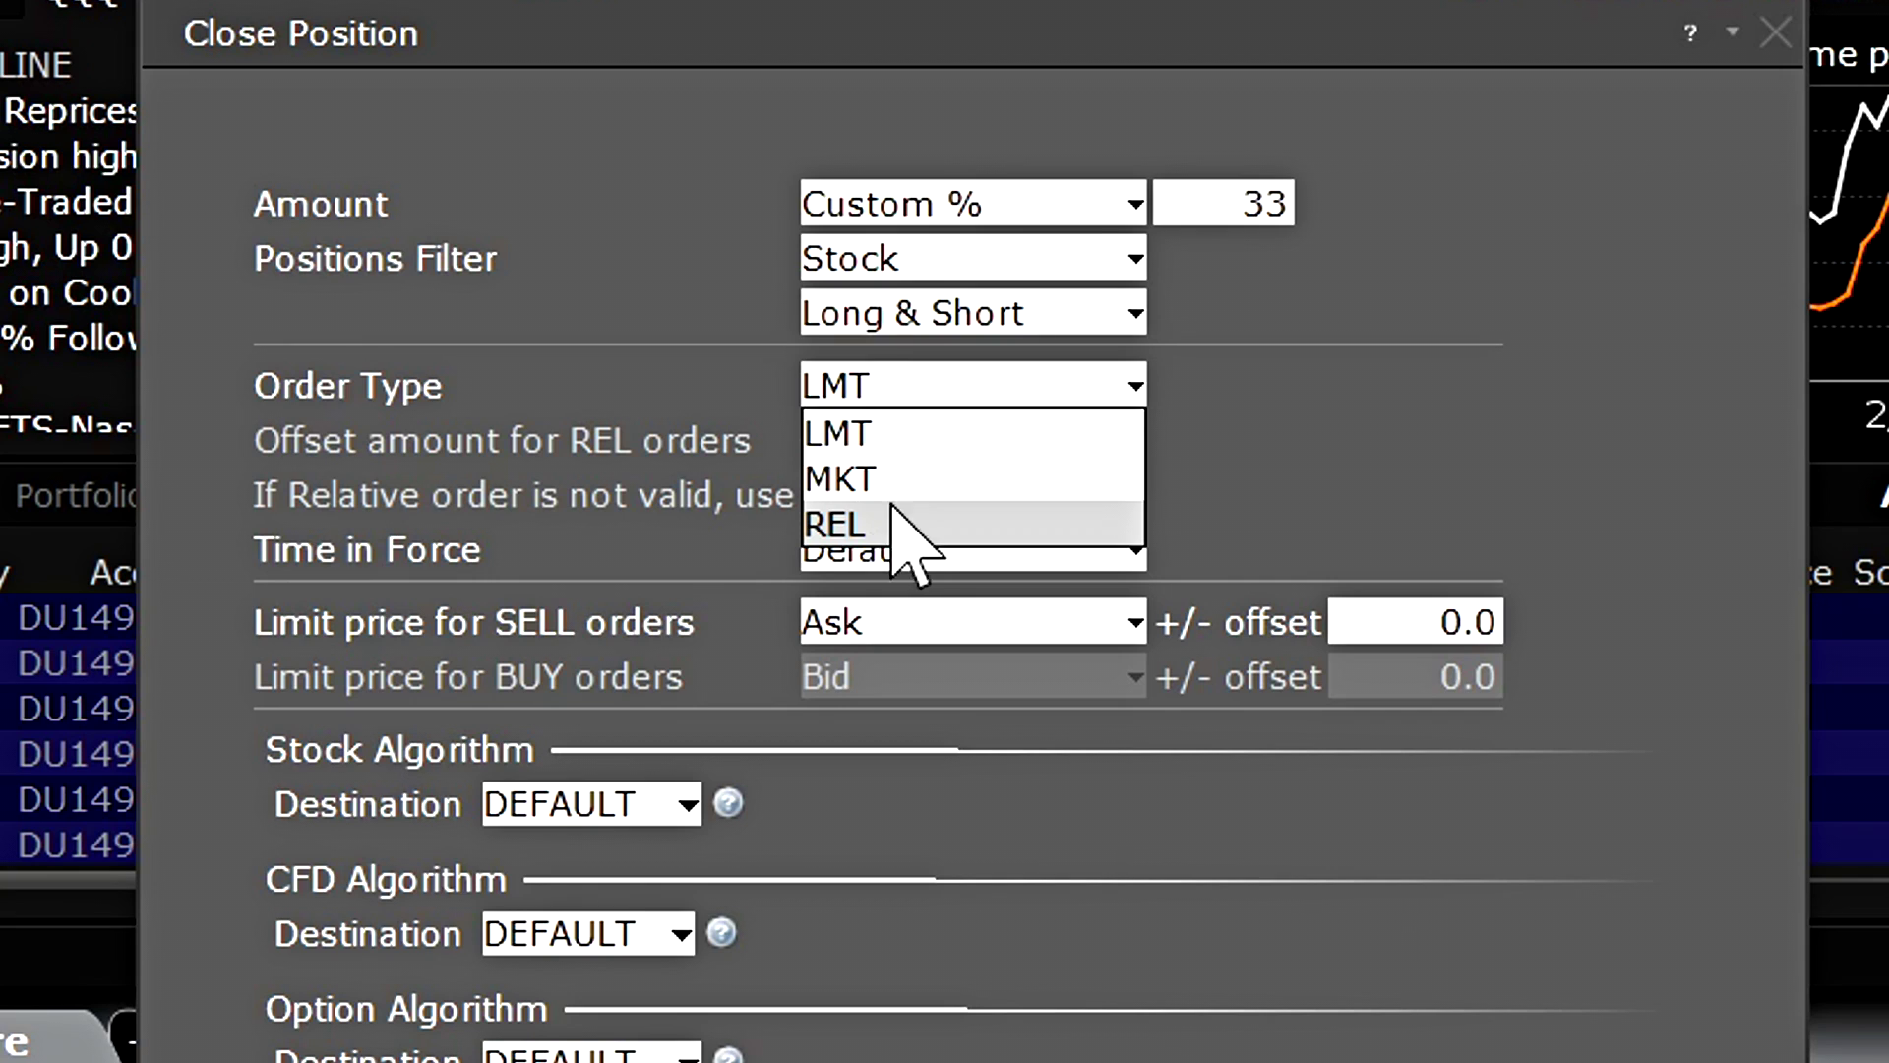
left_click(888, 443)
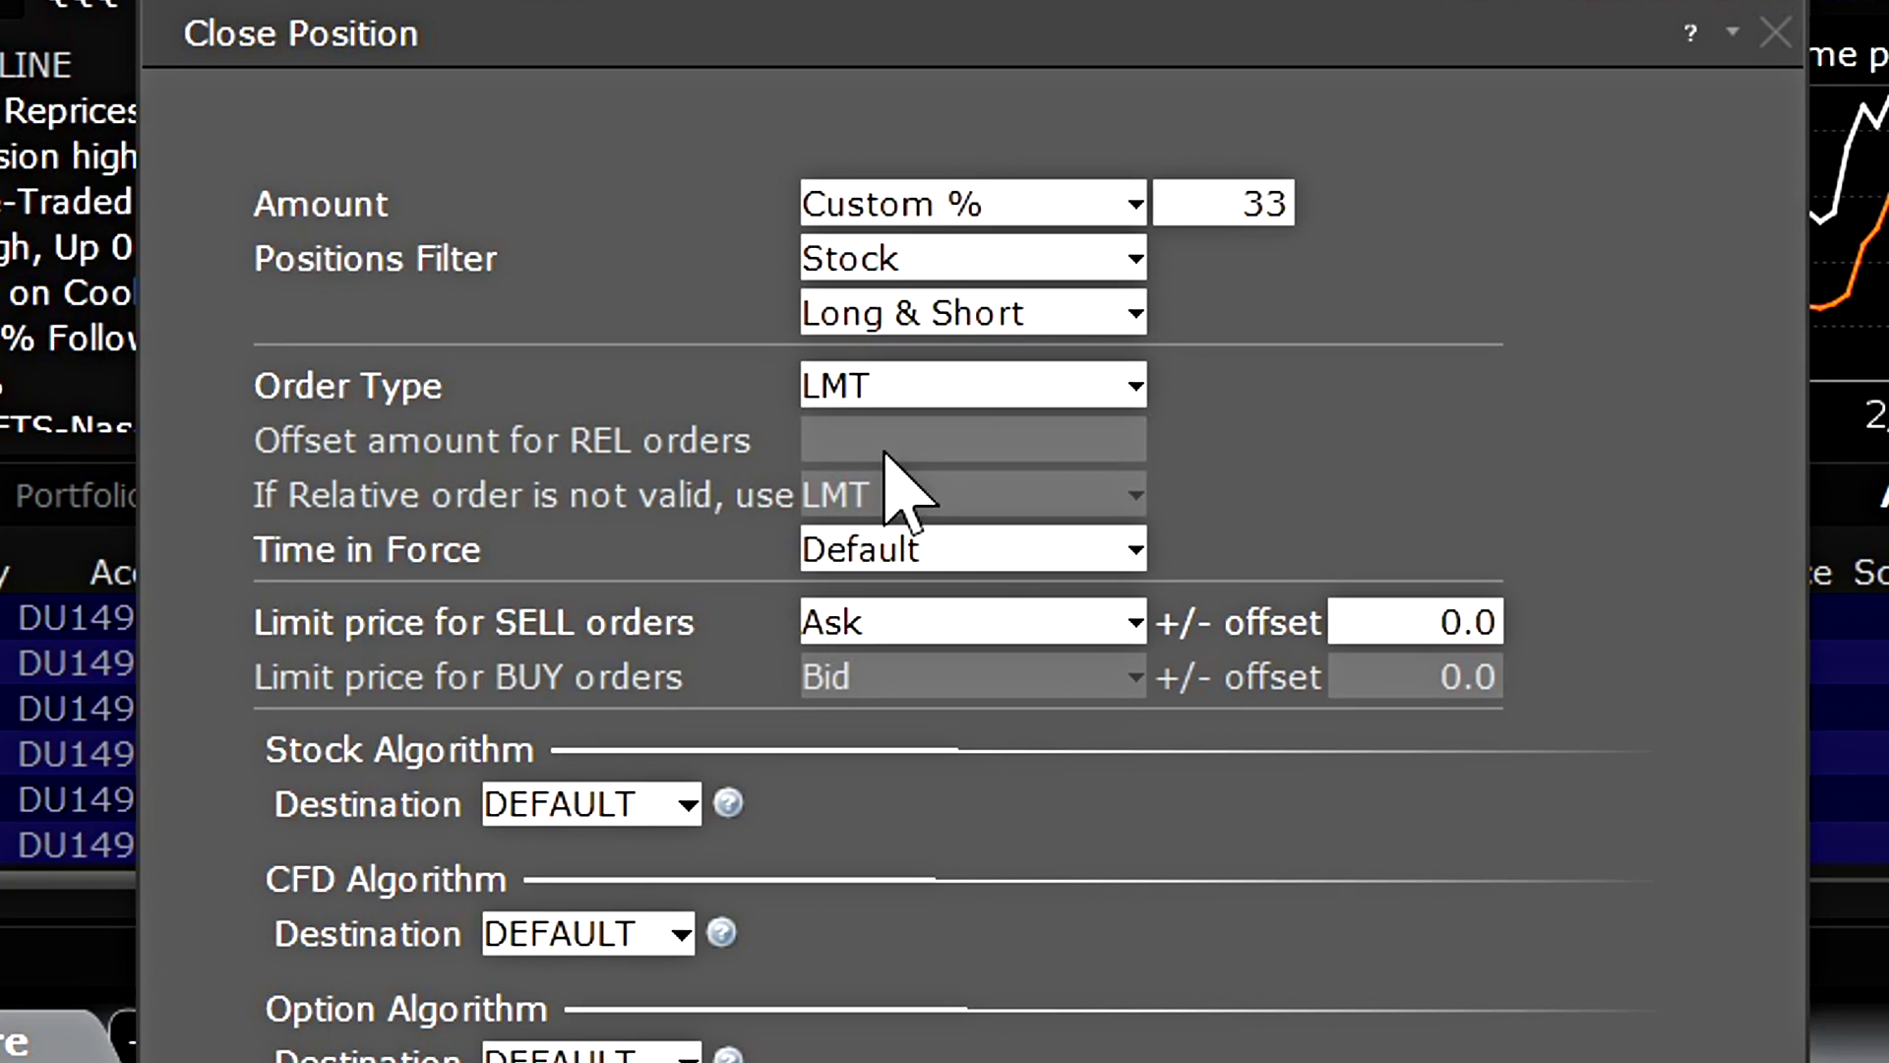
left_click(971, 547)
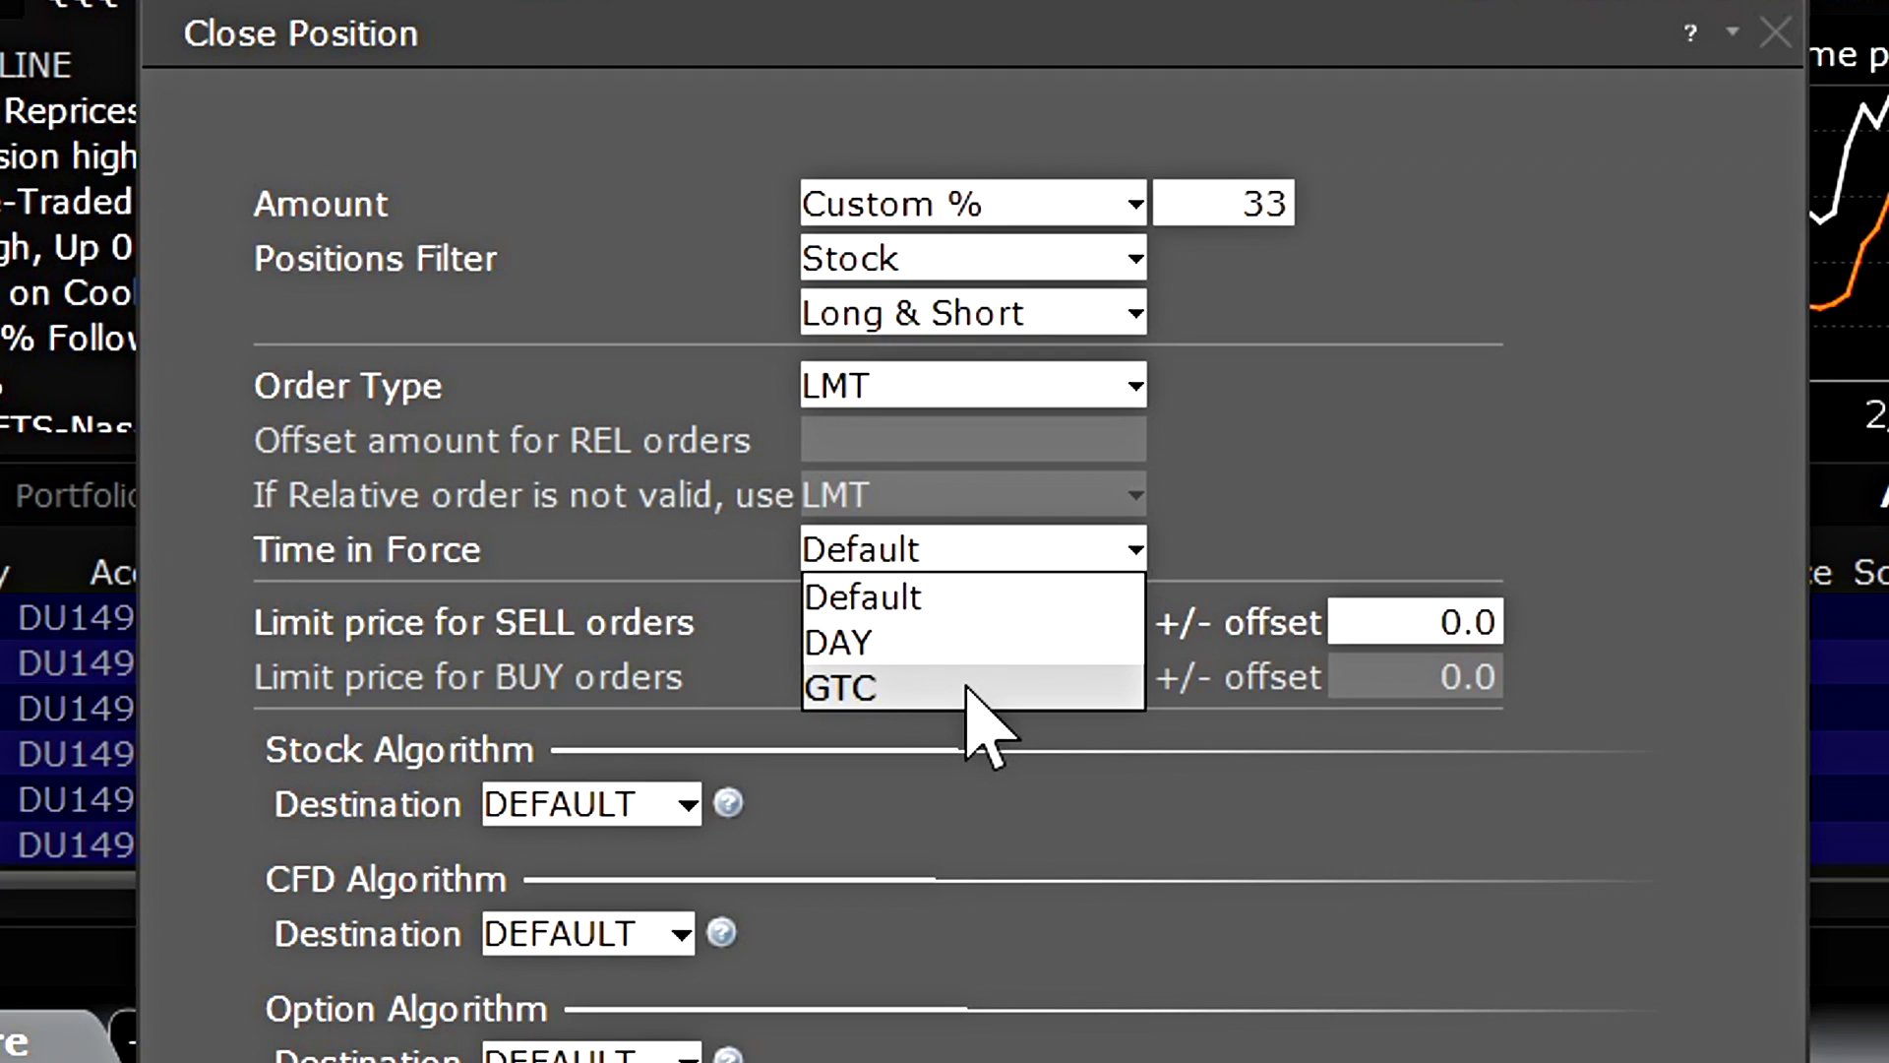
left_click(1398, 409)
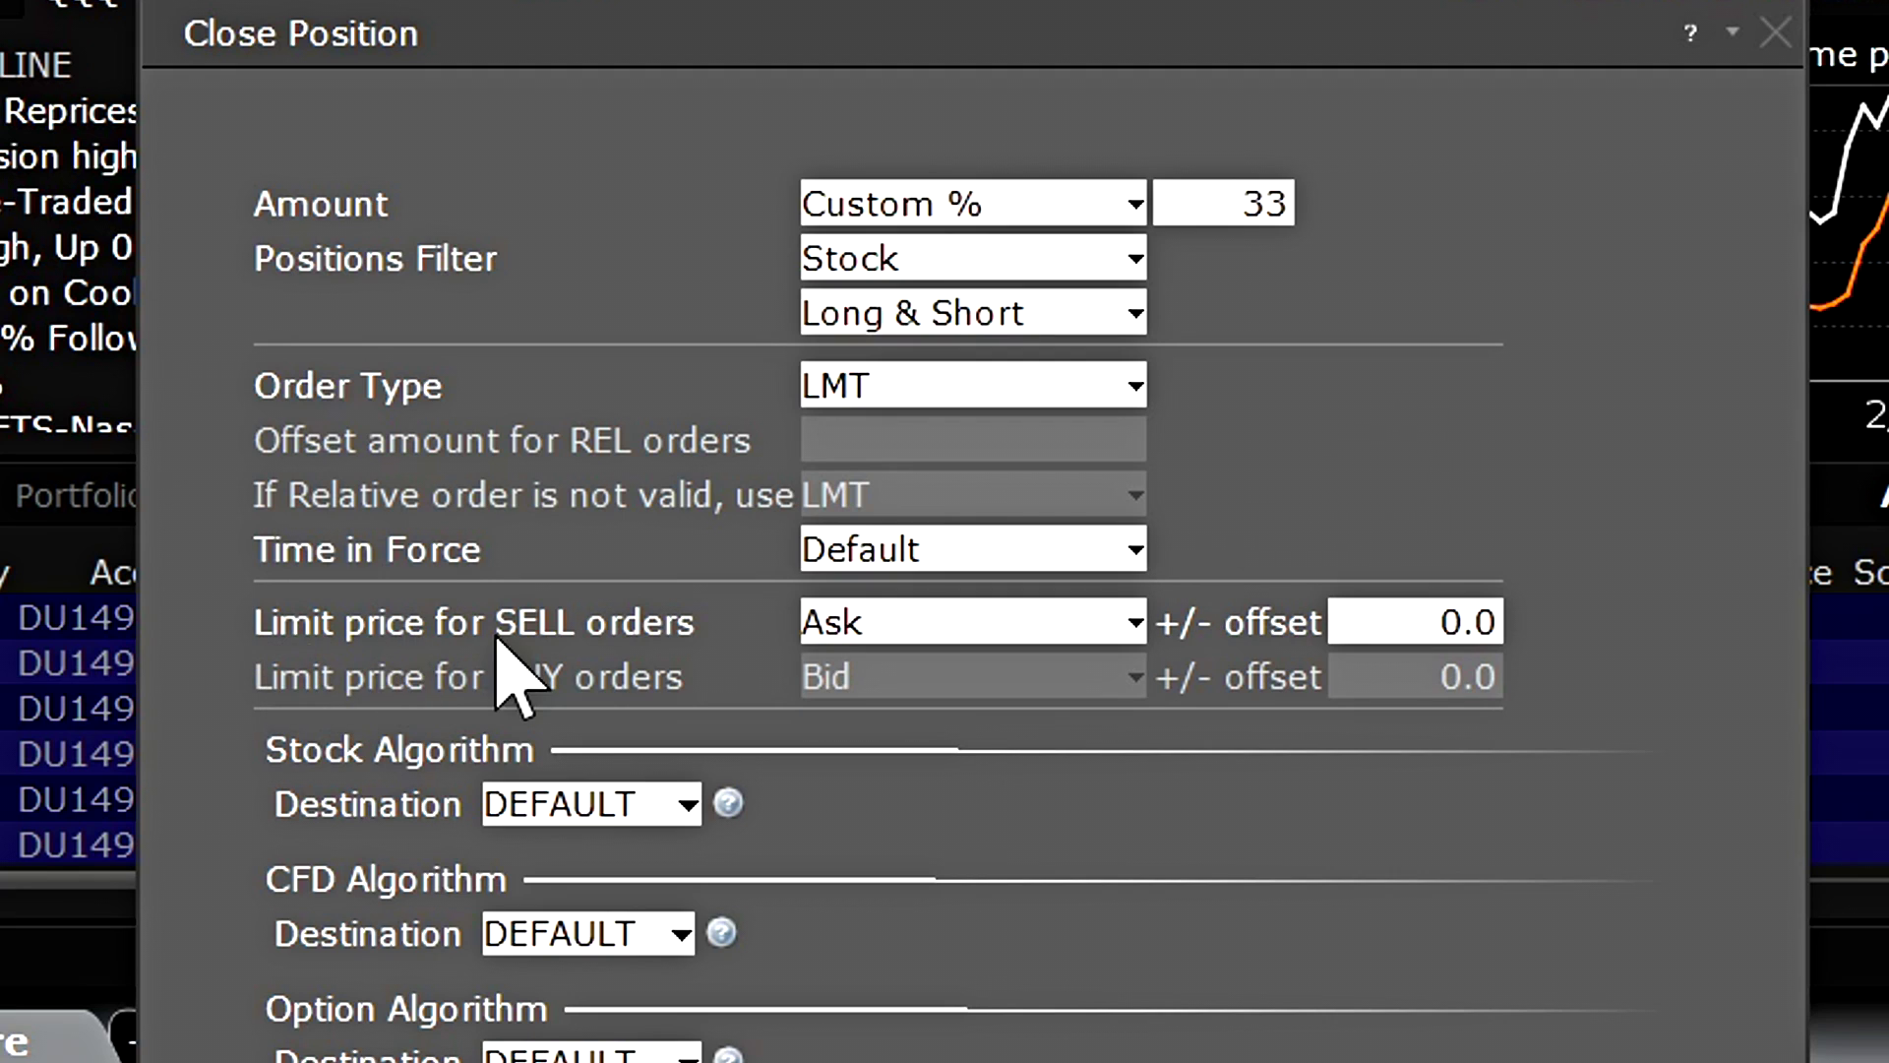
left_click(1107, 624)
left_click(922, 760)
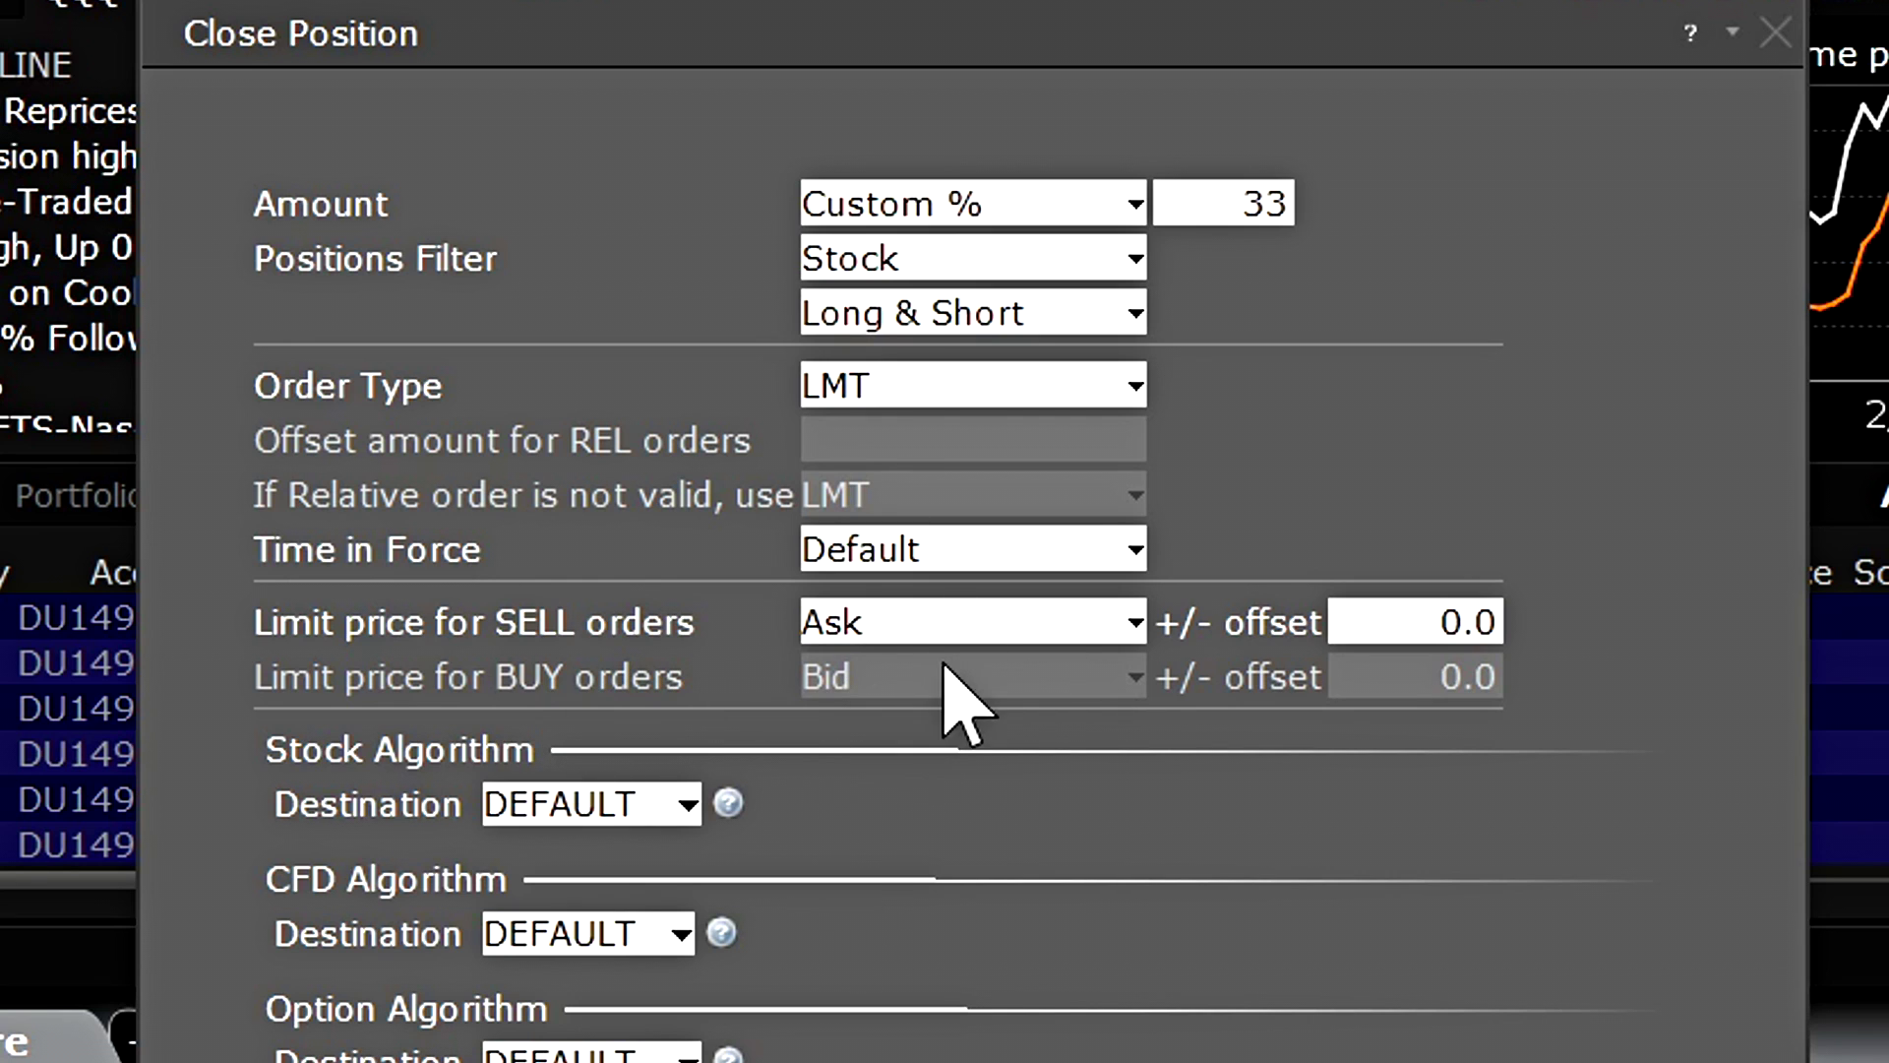
left_click(1131, 615)
left_click(1118, 515)
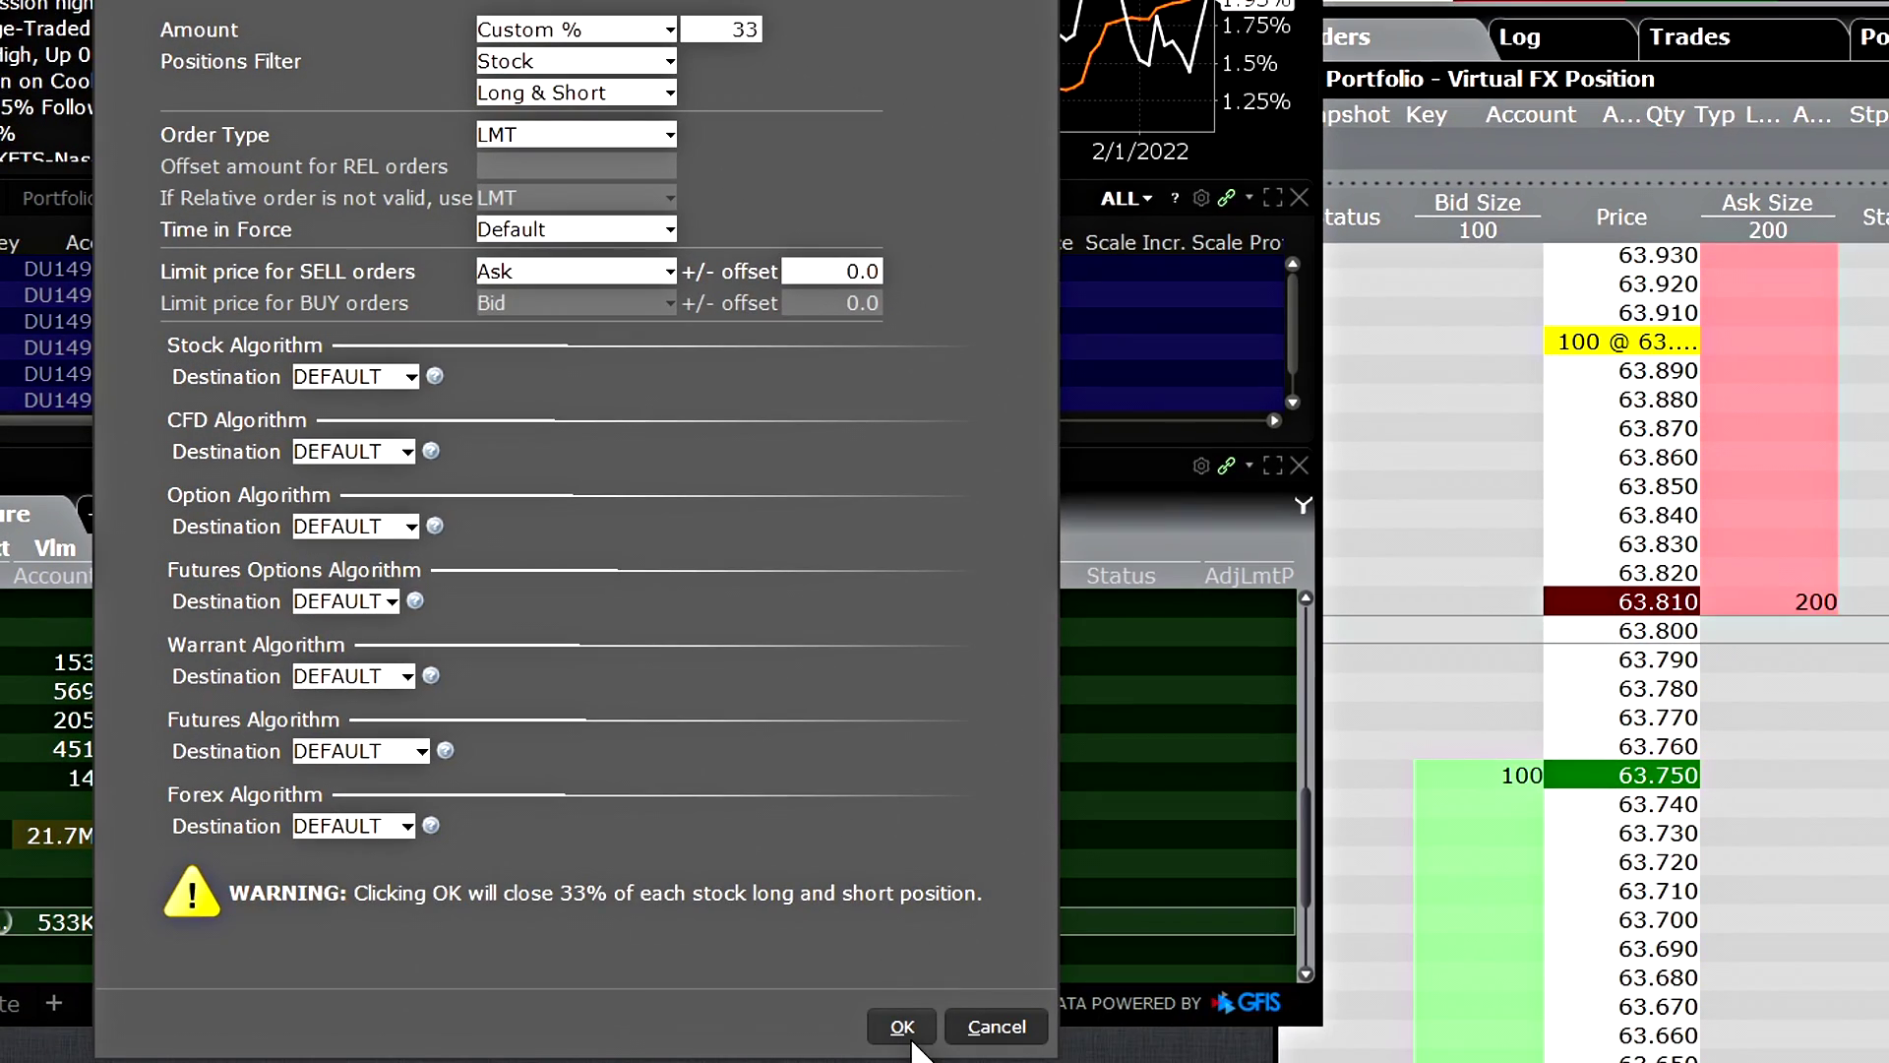
Step: Submit the orders closing 33% of the stock positions, accept the precautionary-settings bypass and dismiss the closing notice
left_click(902, 1026)
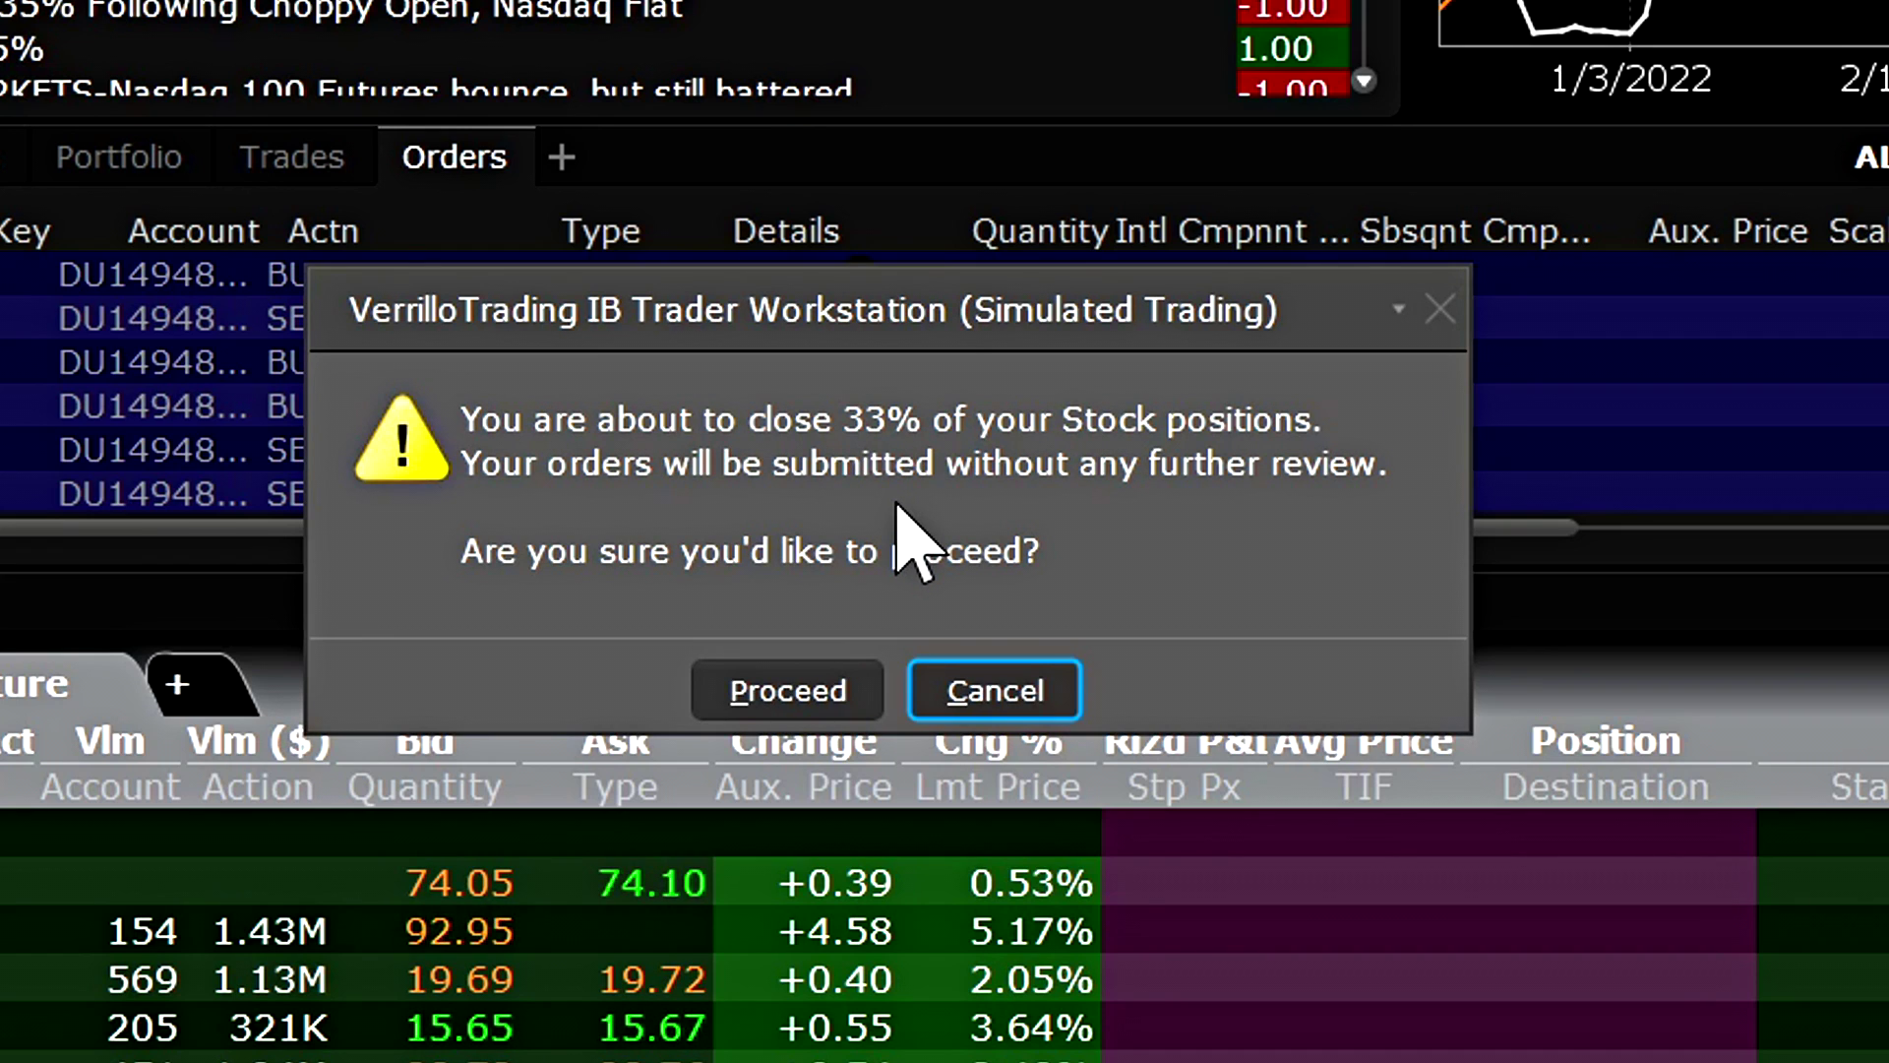
left_click(764, 706)
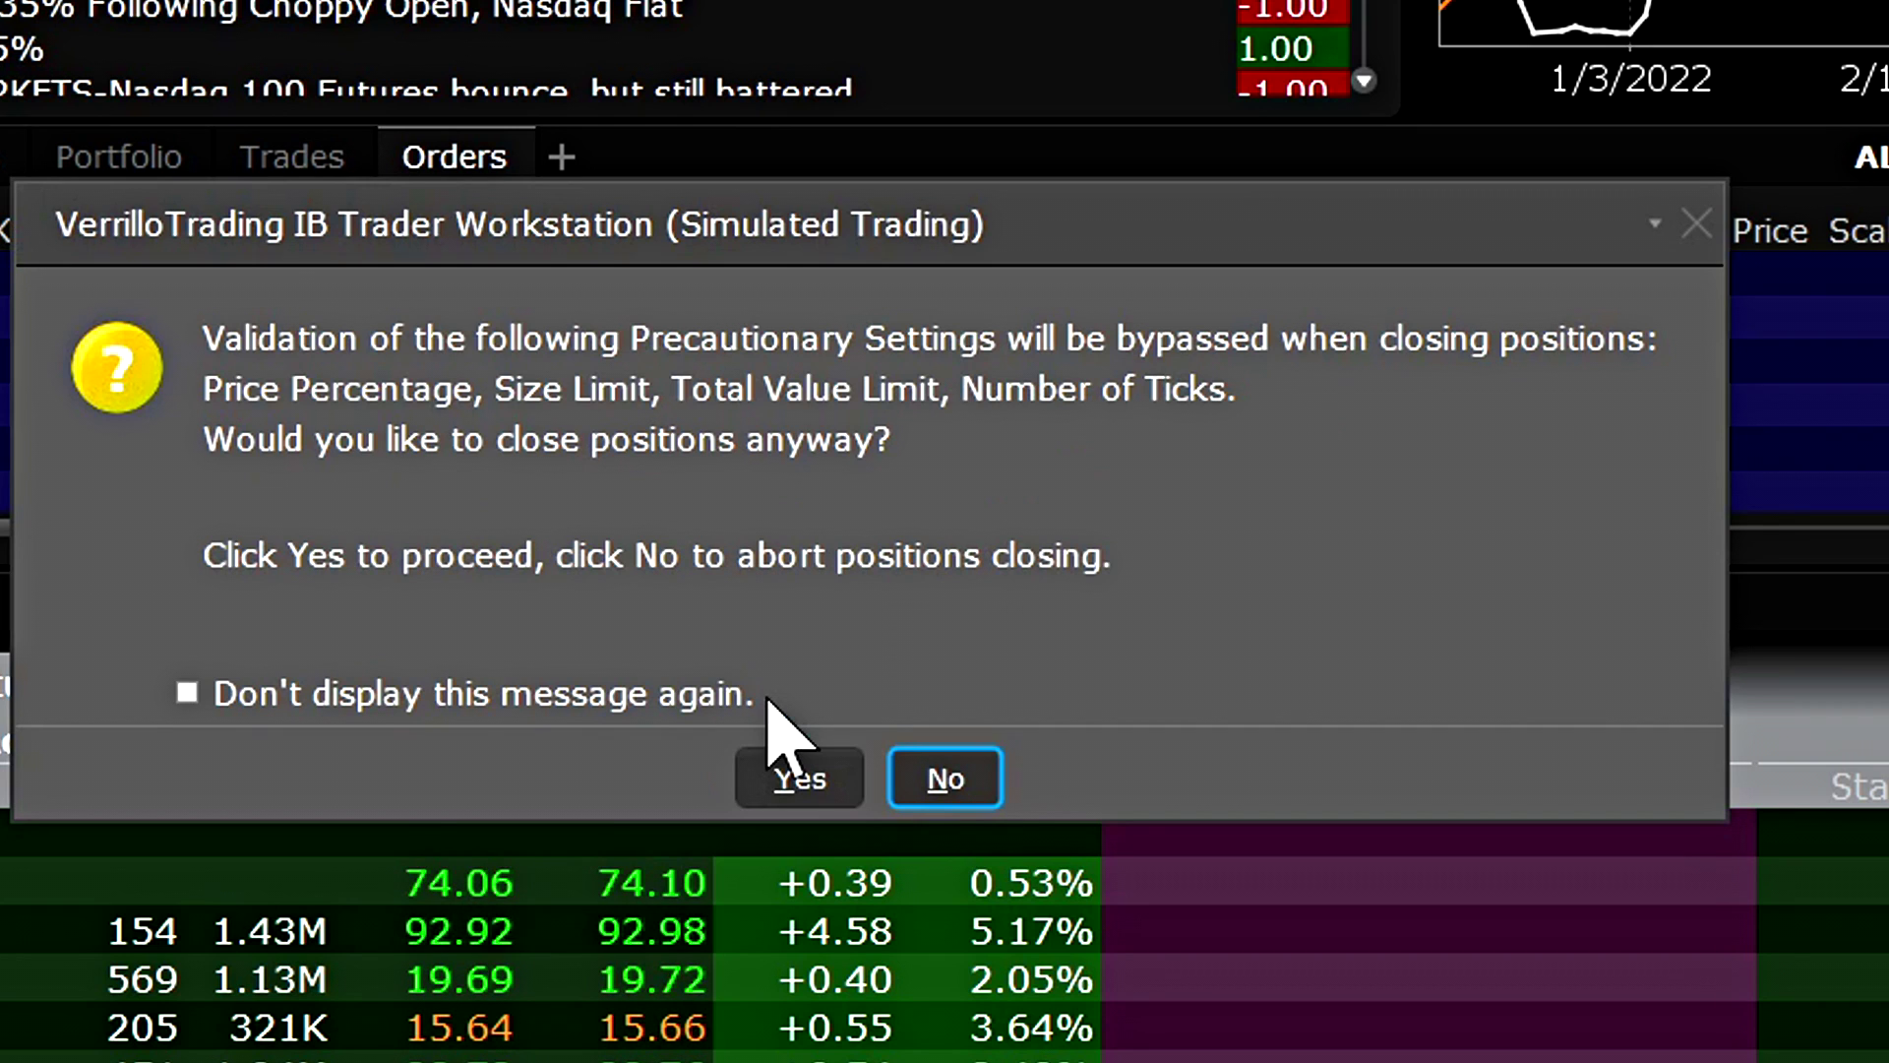
left_click_drag(780, 240, 795, 242)
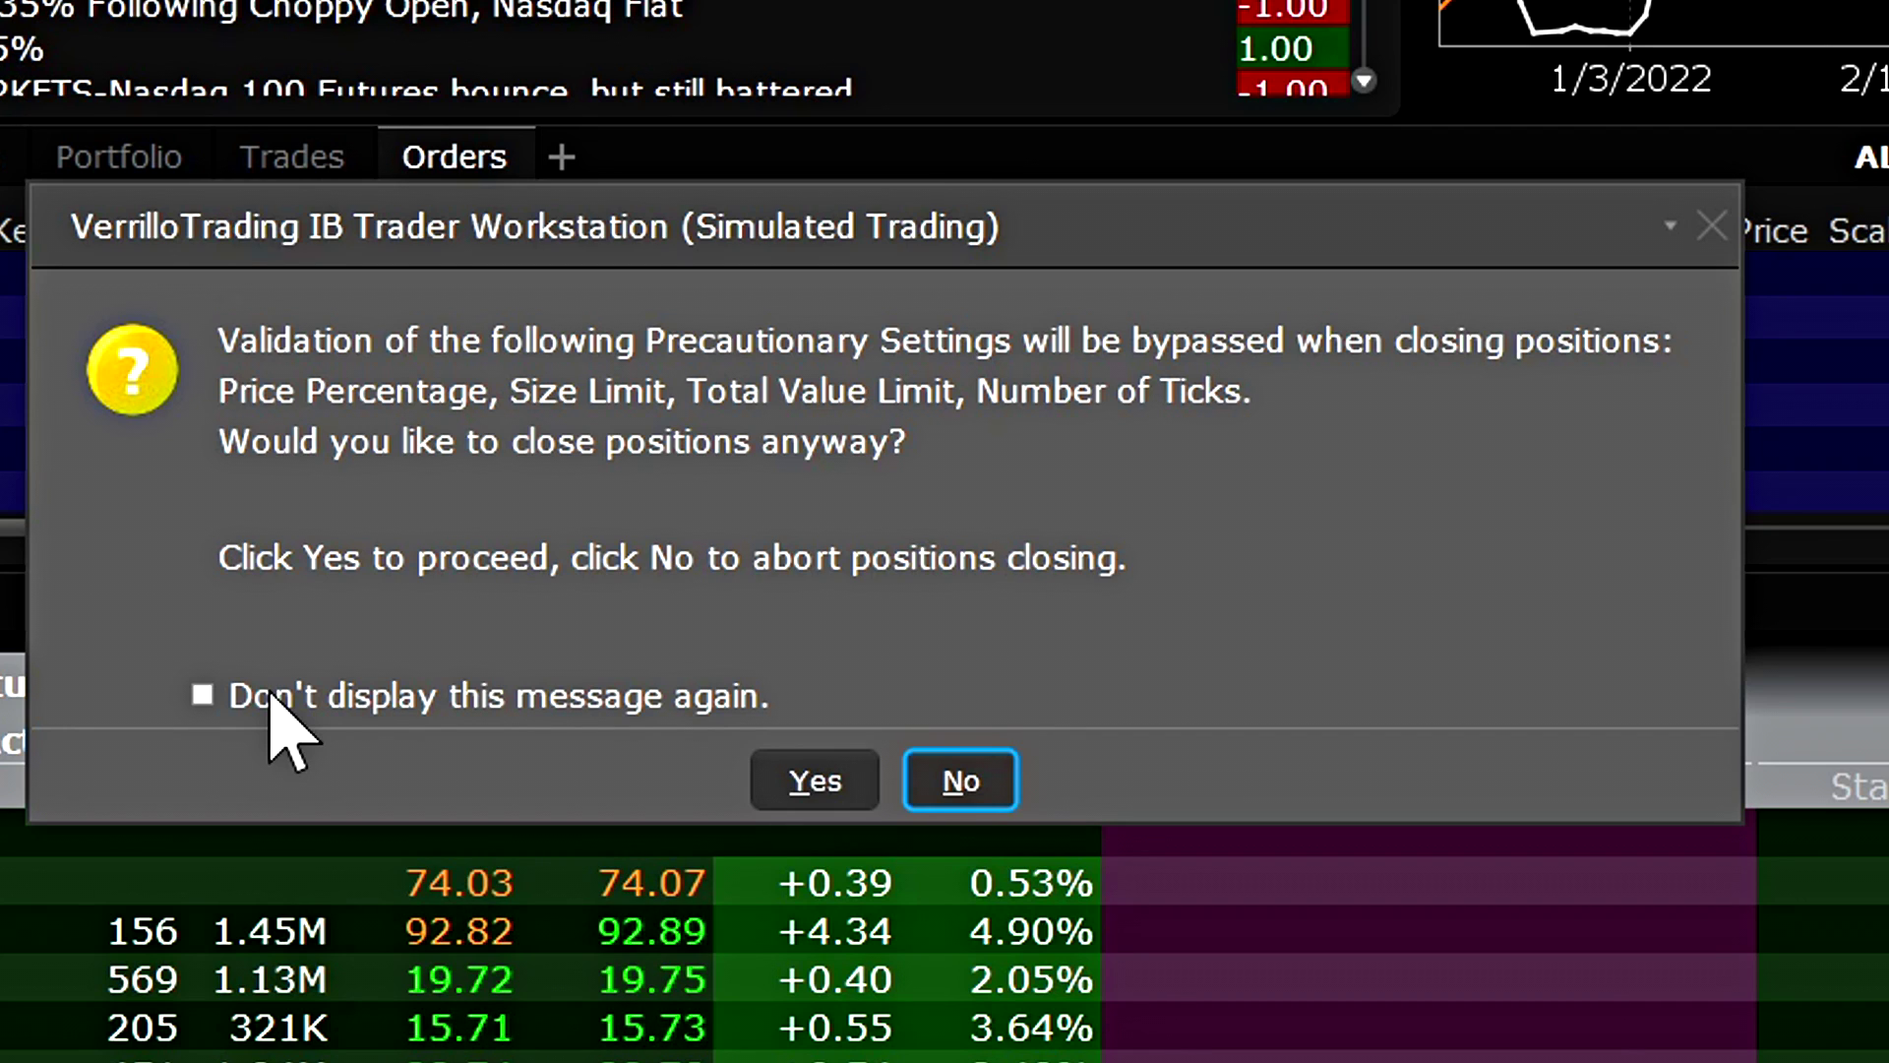
left_click(798, 795)
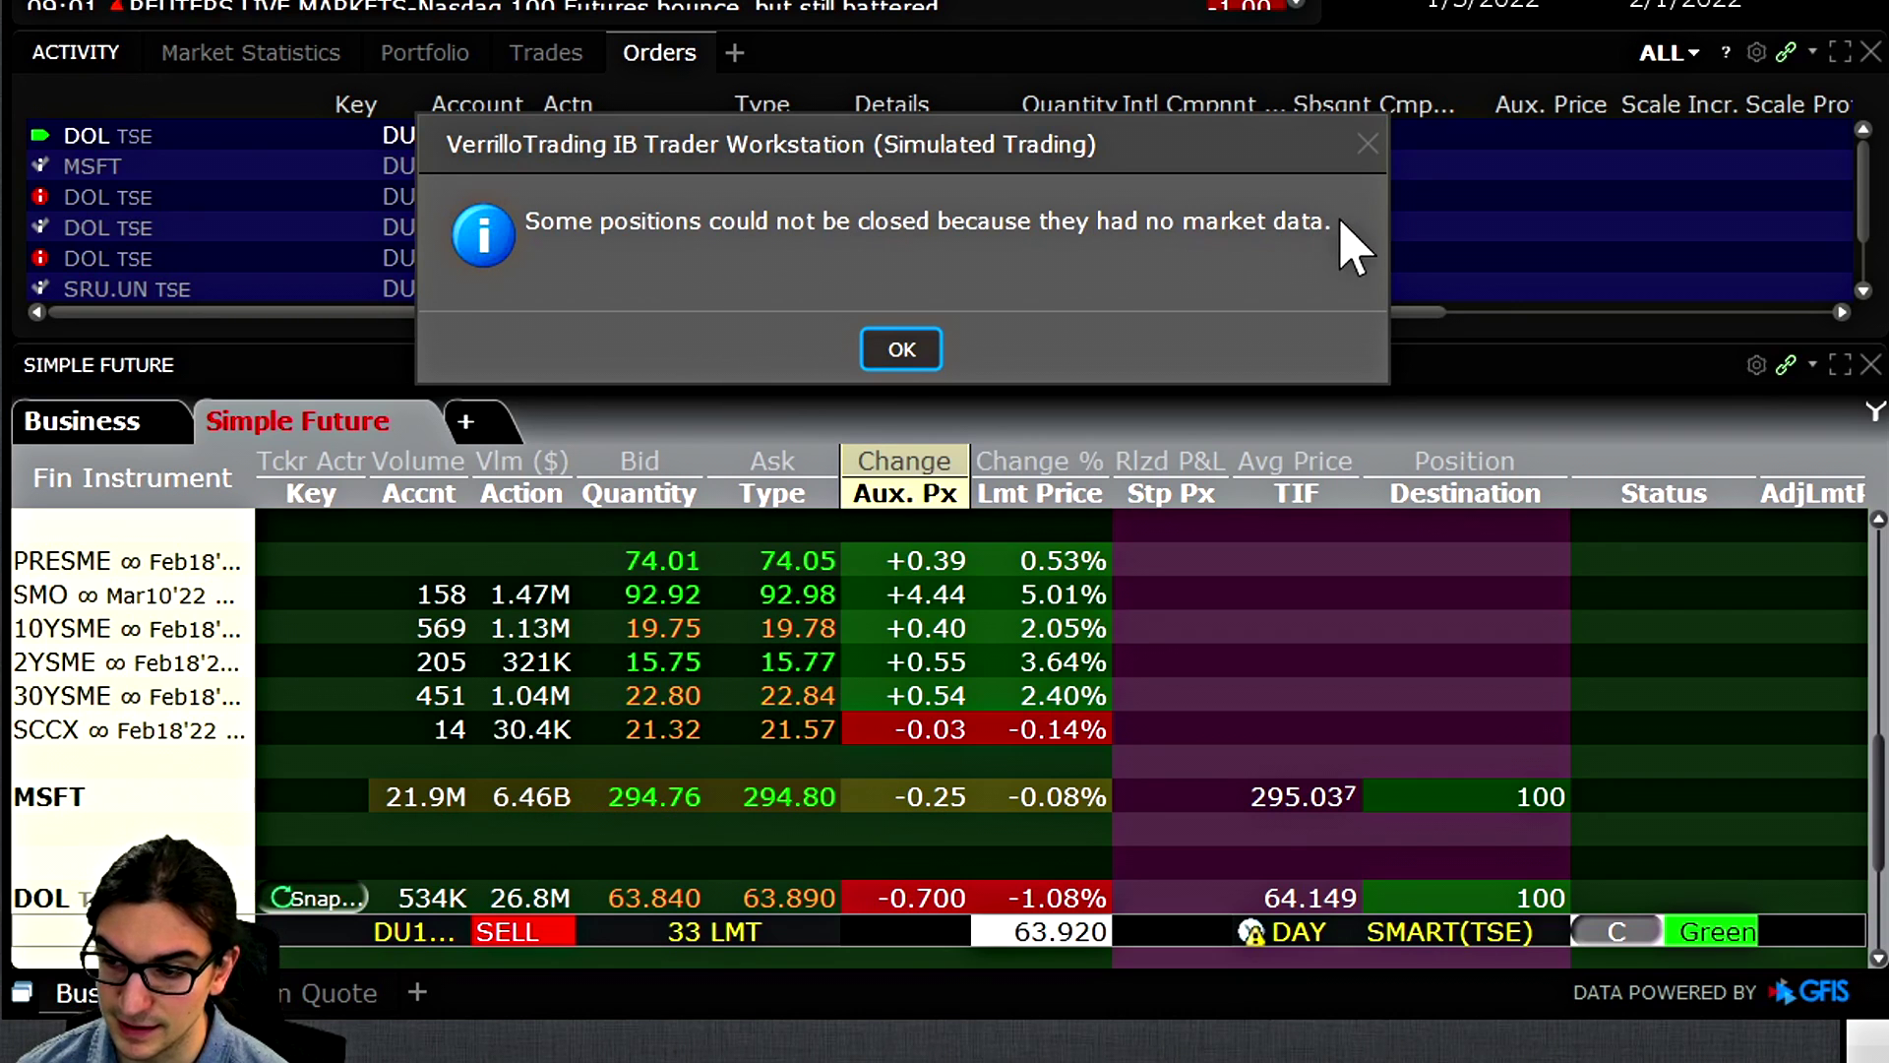
left_click(902, 351)
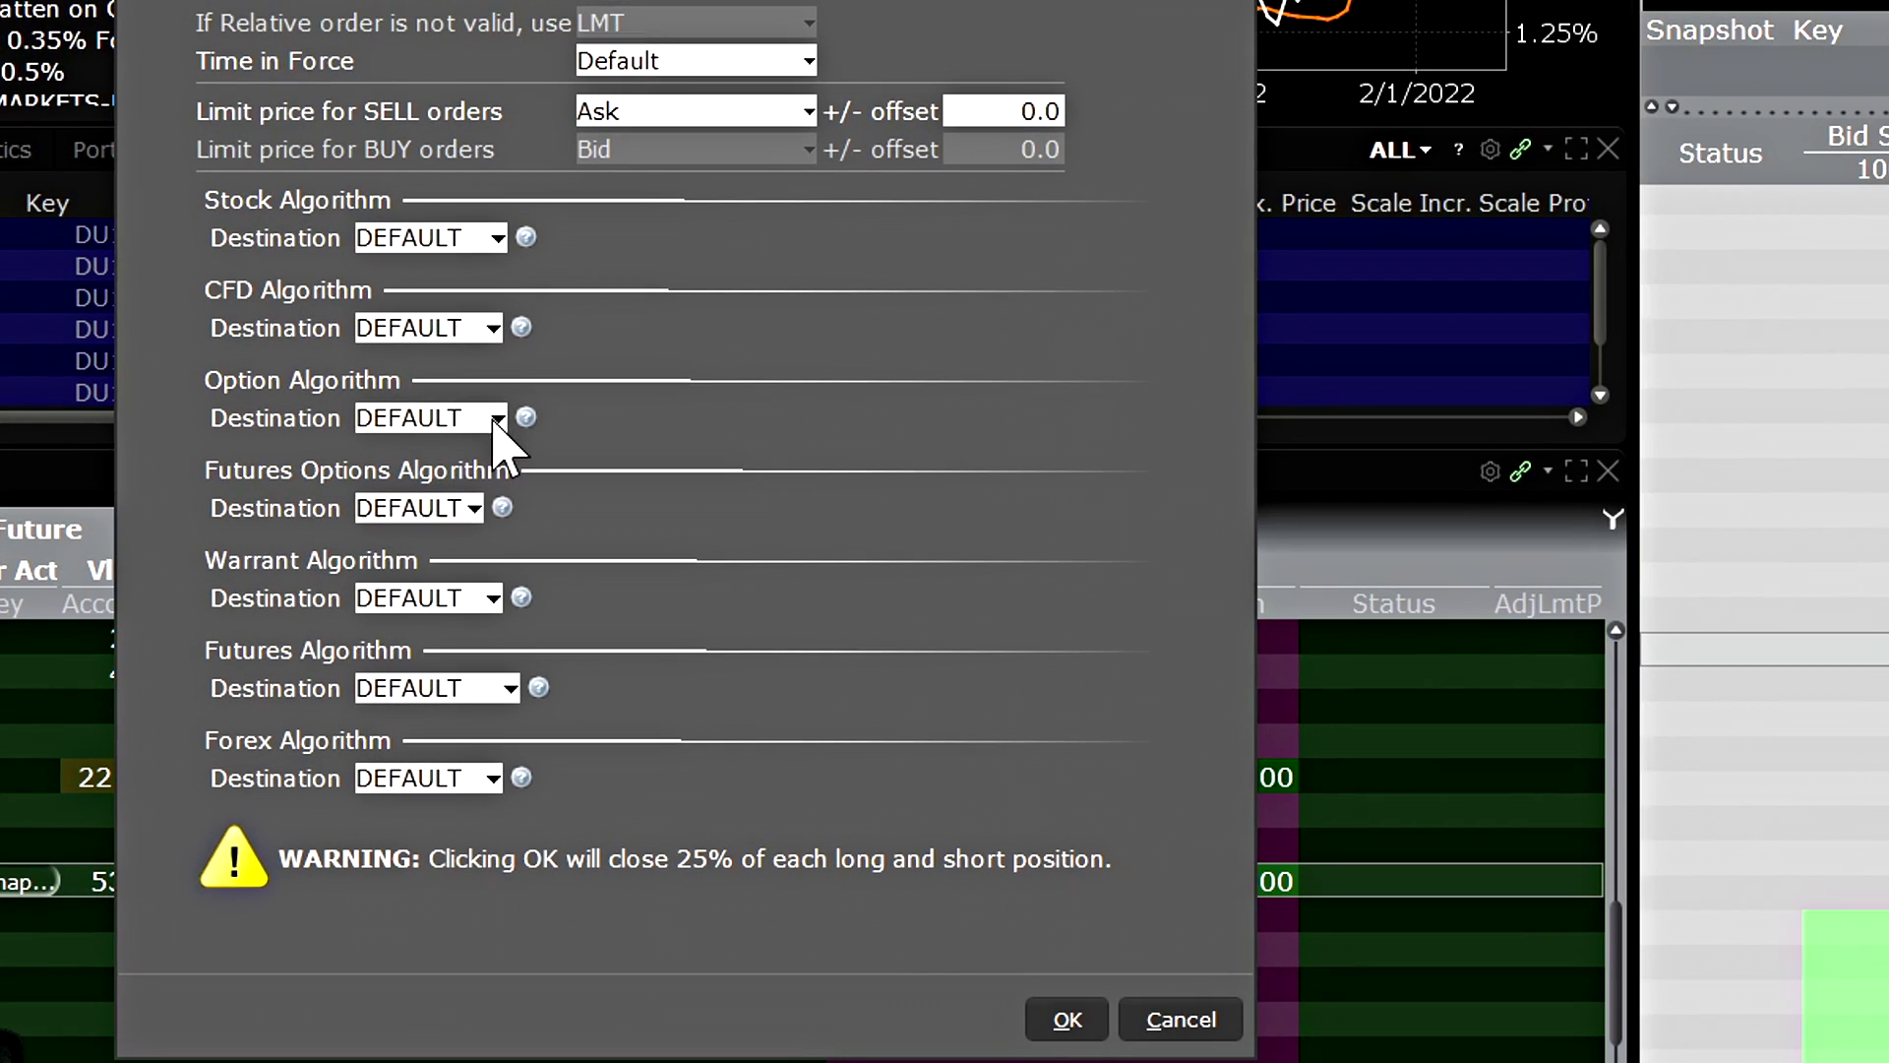
Step: Submit the orders closing 25% of each long and short position and accept the confirmations
left_click(1063, 1029)
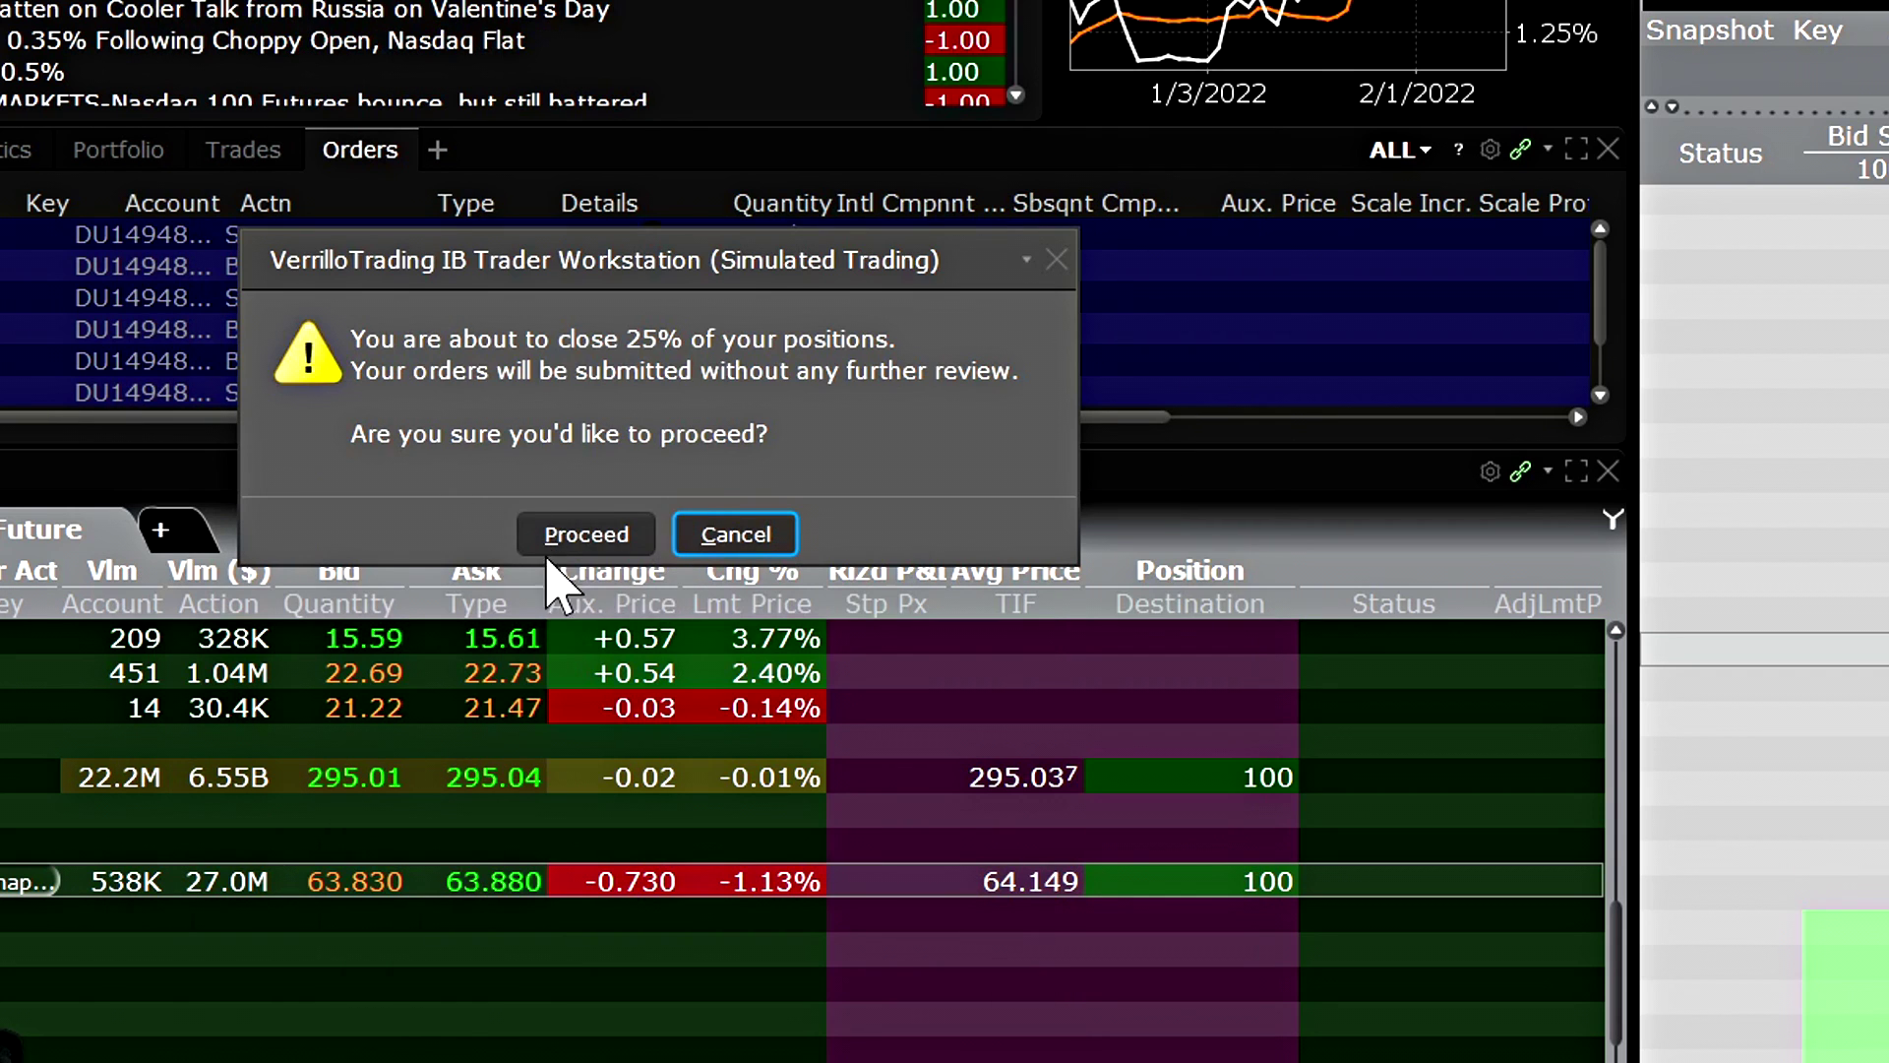
left_click(563, 541)
left_click(601, 597)
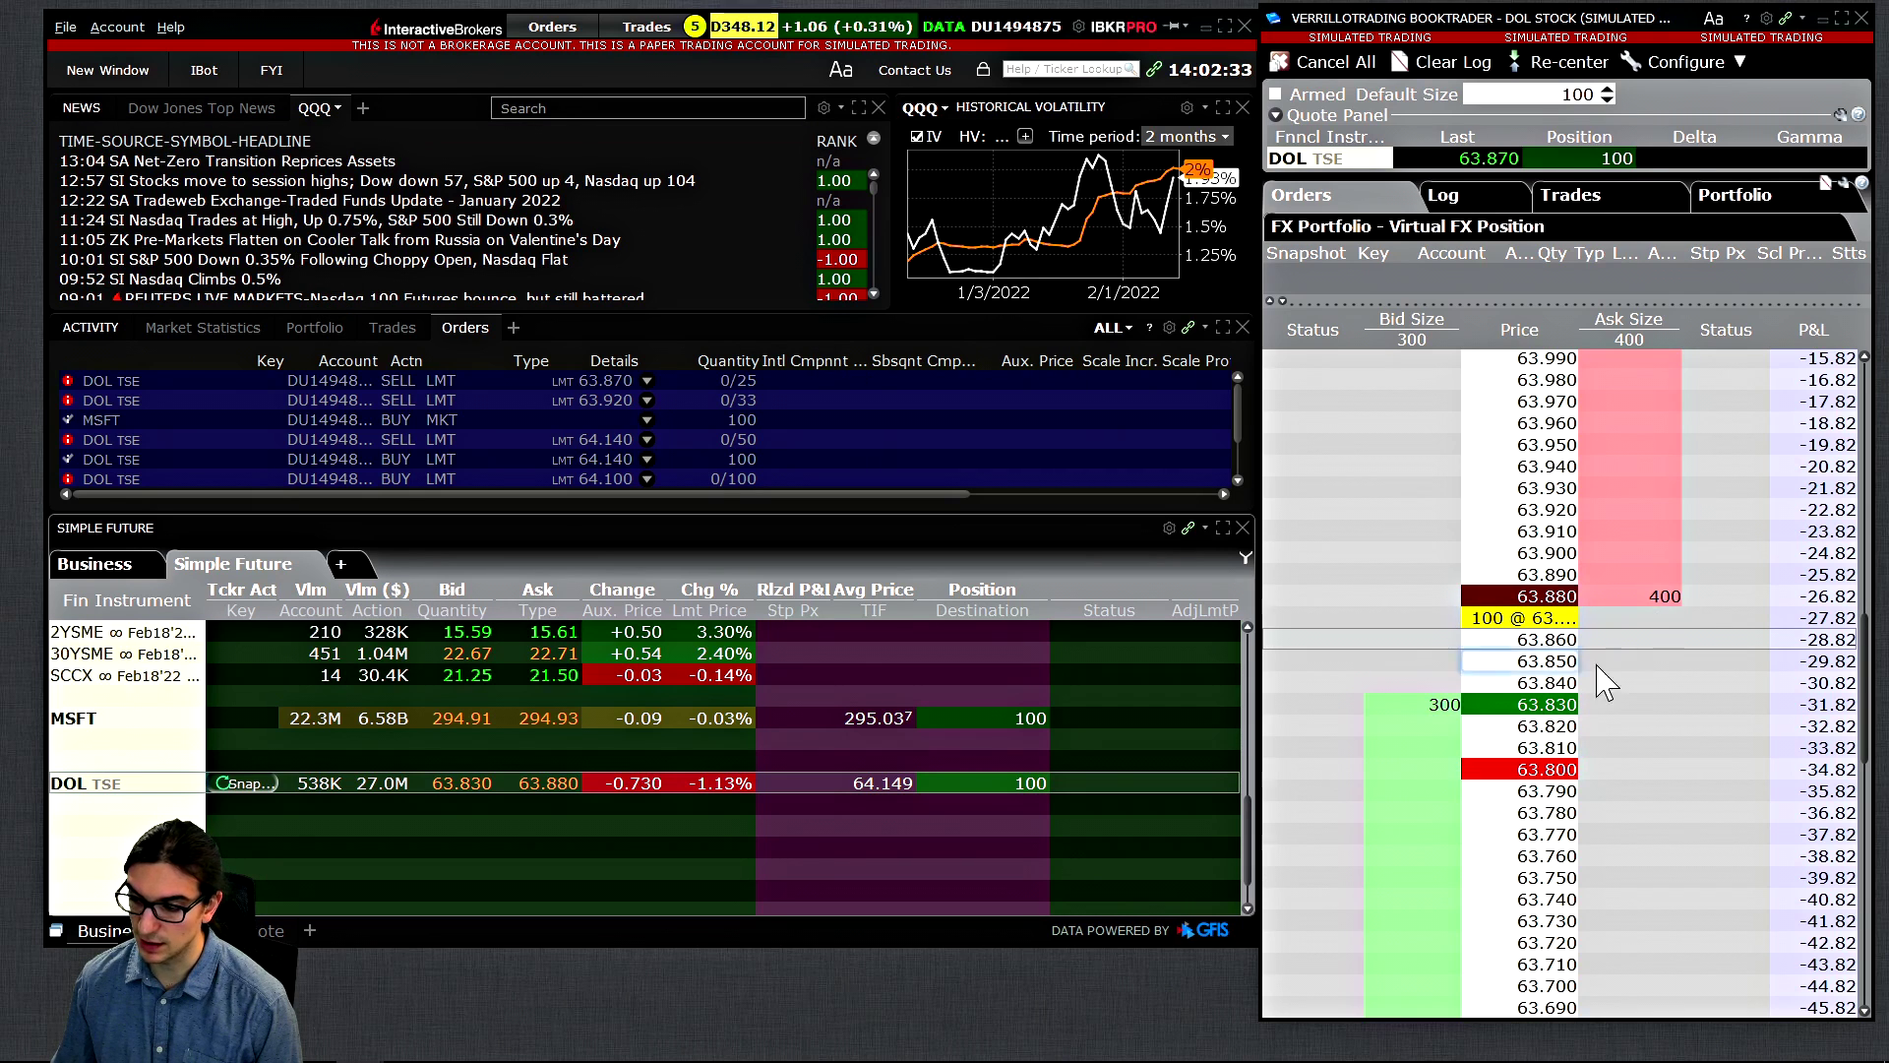
Step: Prepare a limit sell order for a custom 50% of the DOL position from the watchlist, and delete the untransmitted order
right_click(143, 788)
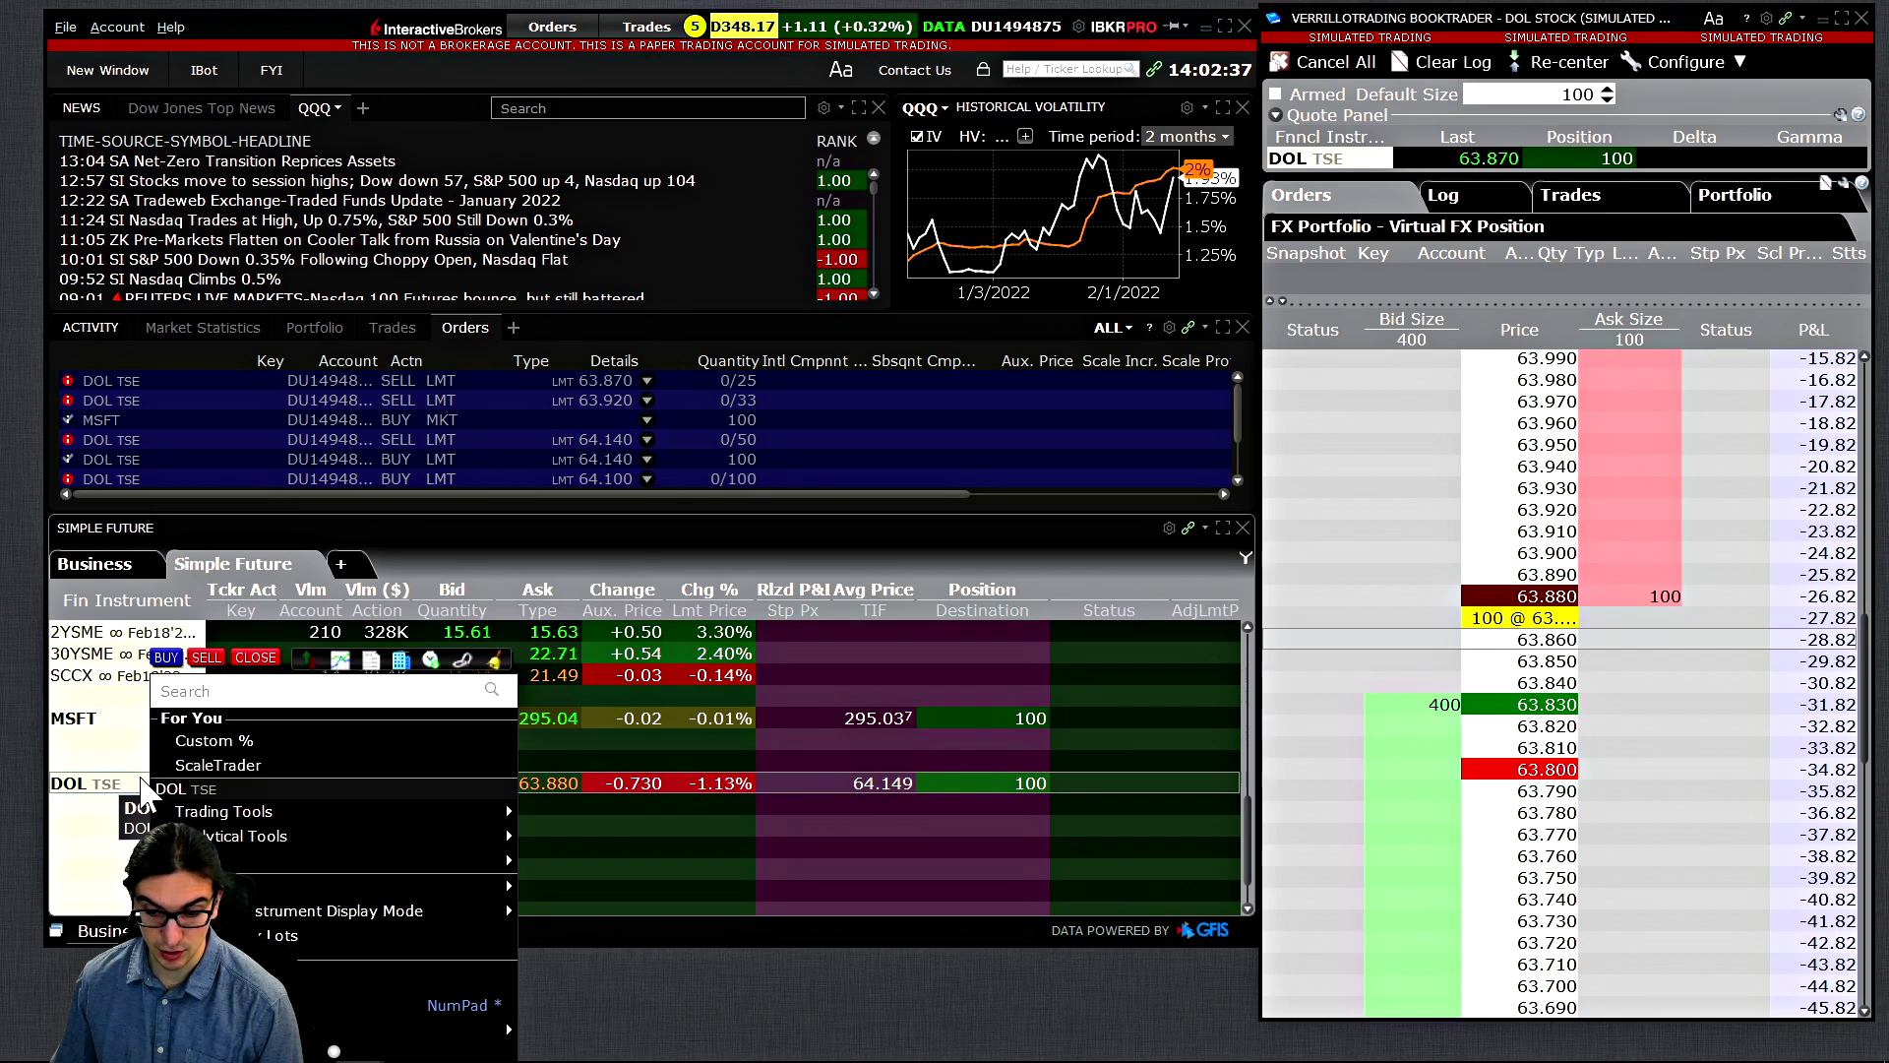
mouse_move(443, 864)
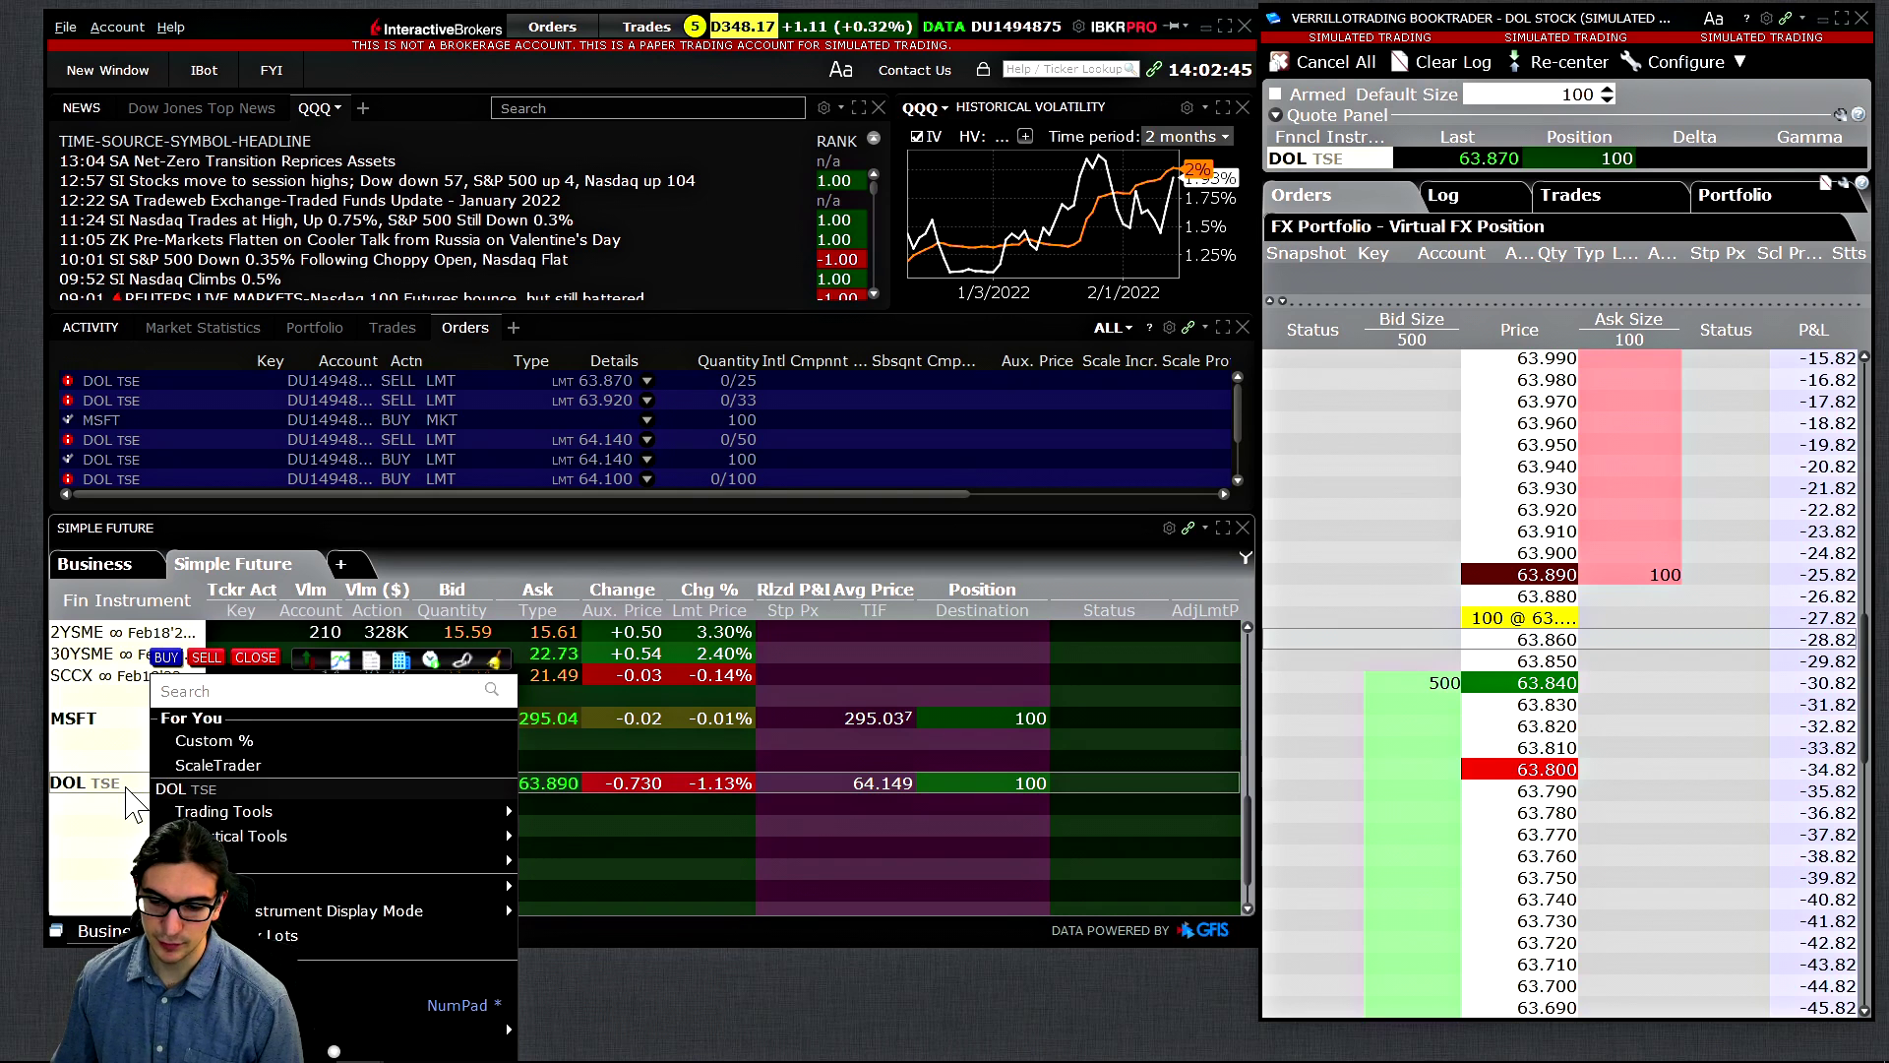
left_click(244, 744)
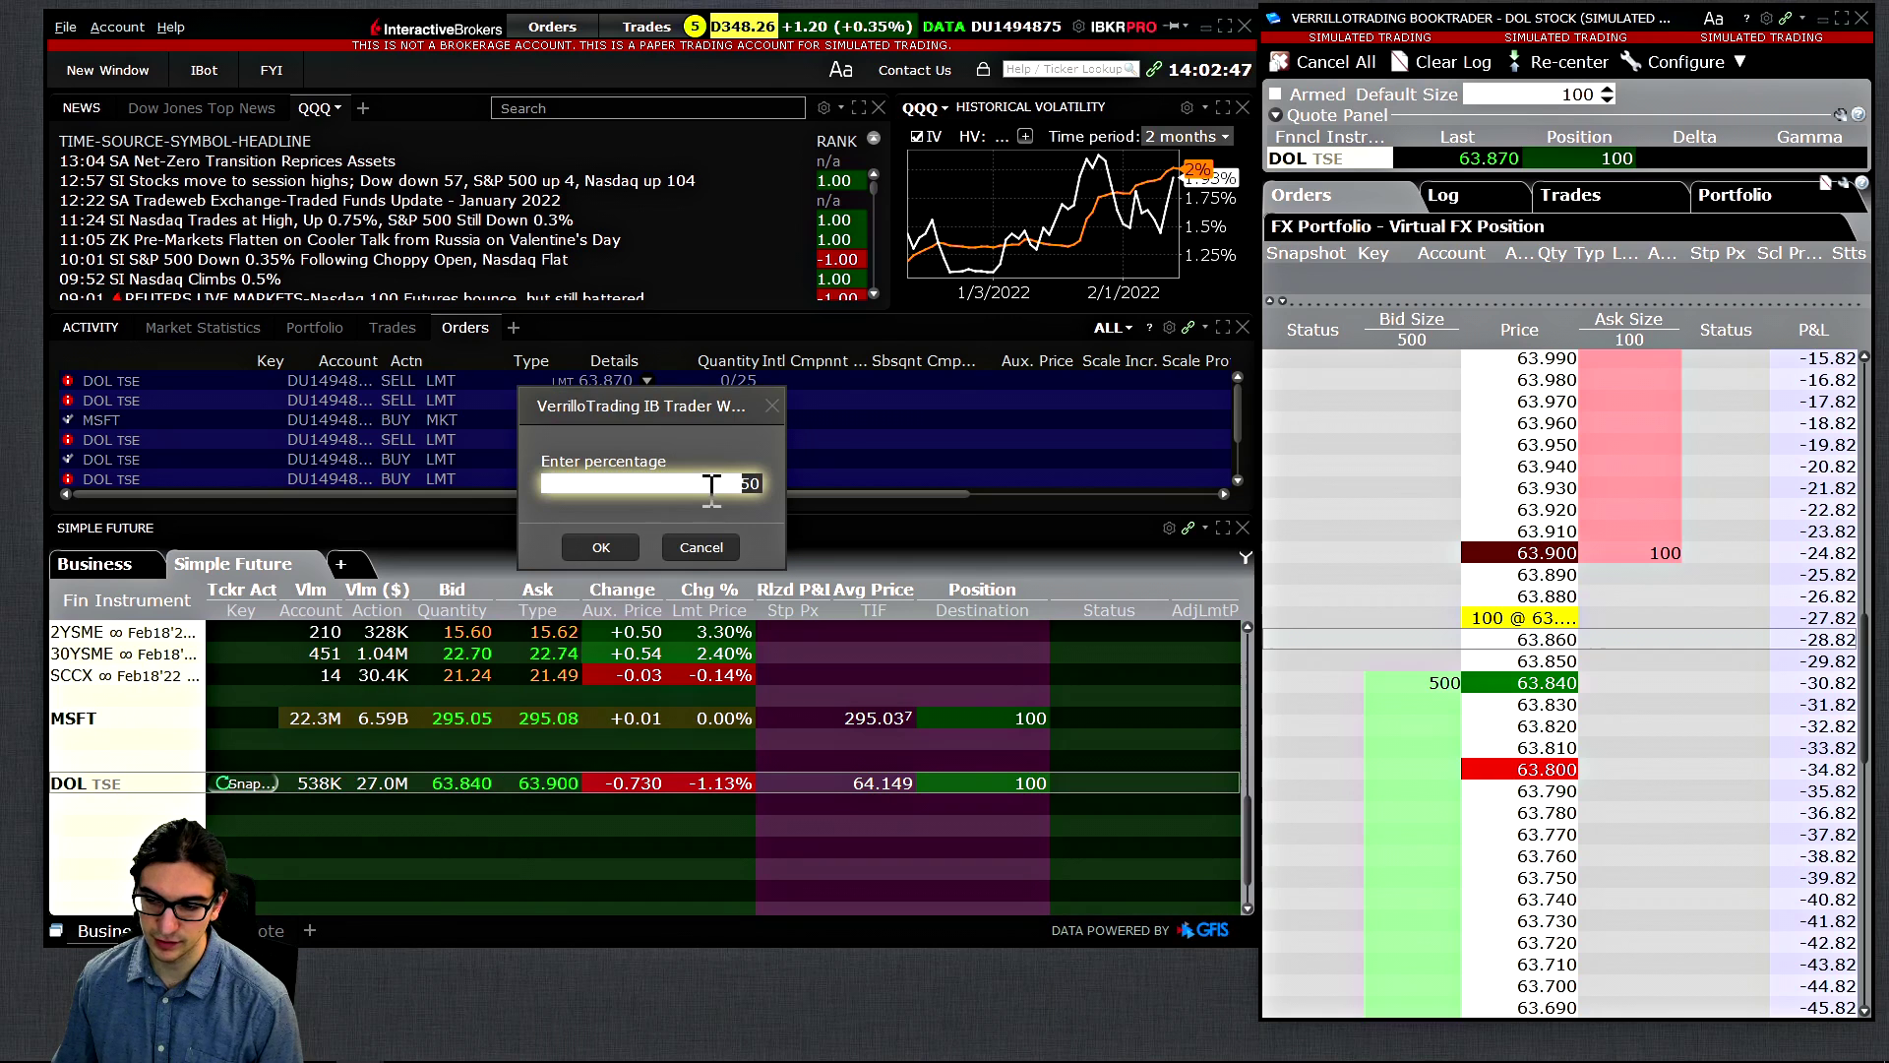
left_click(604, 547)
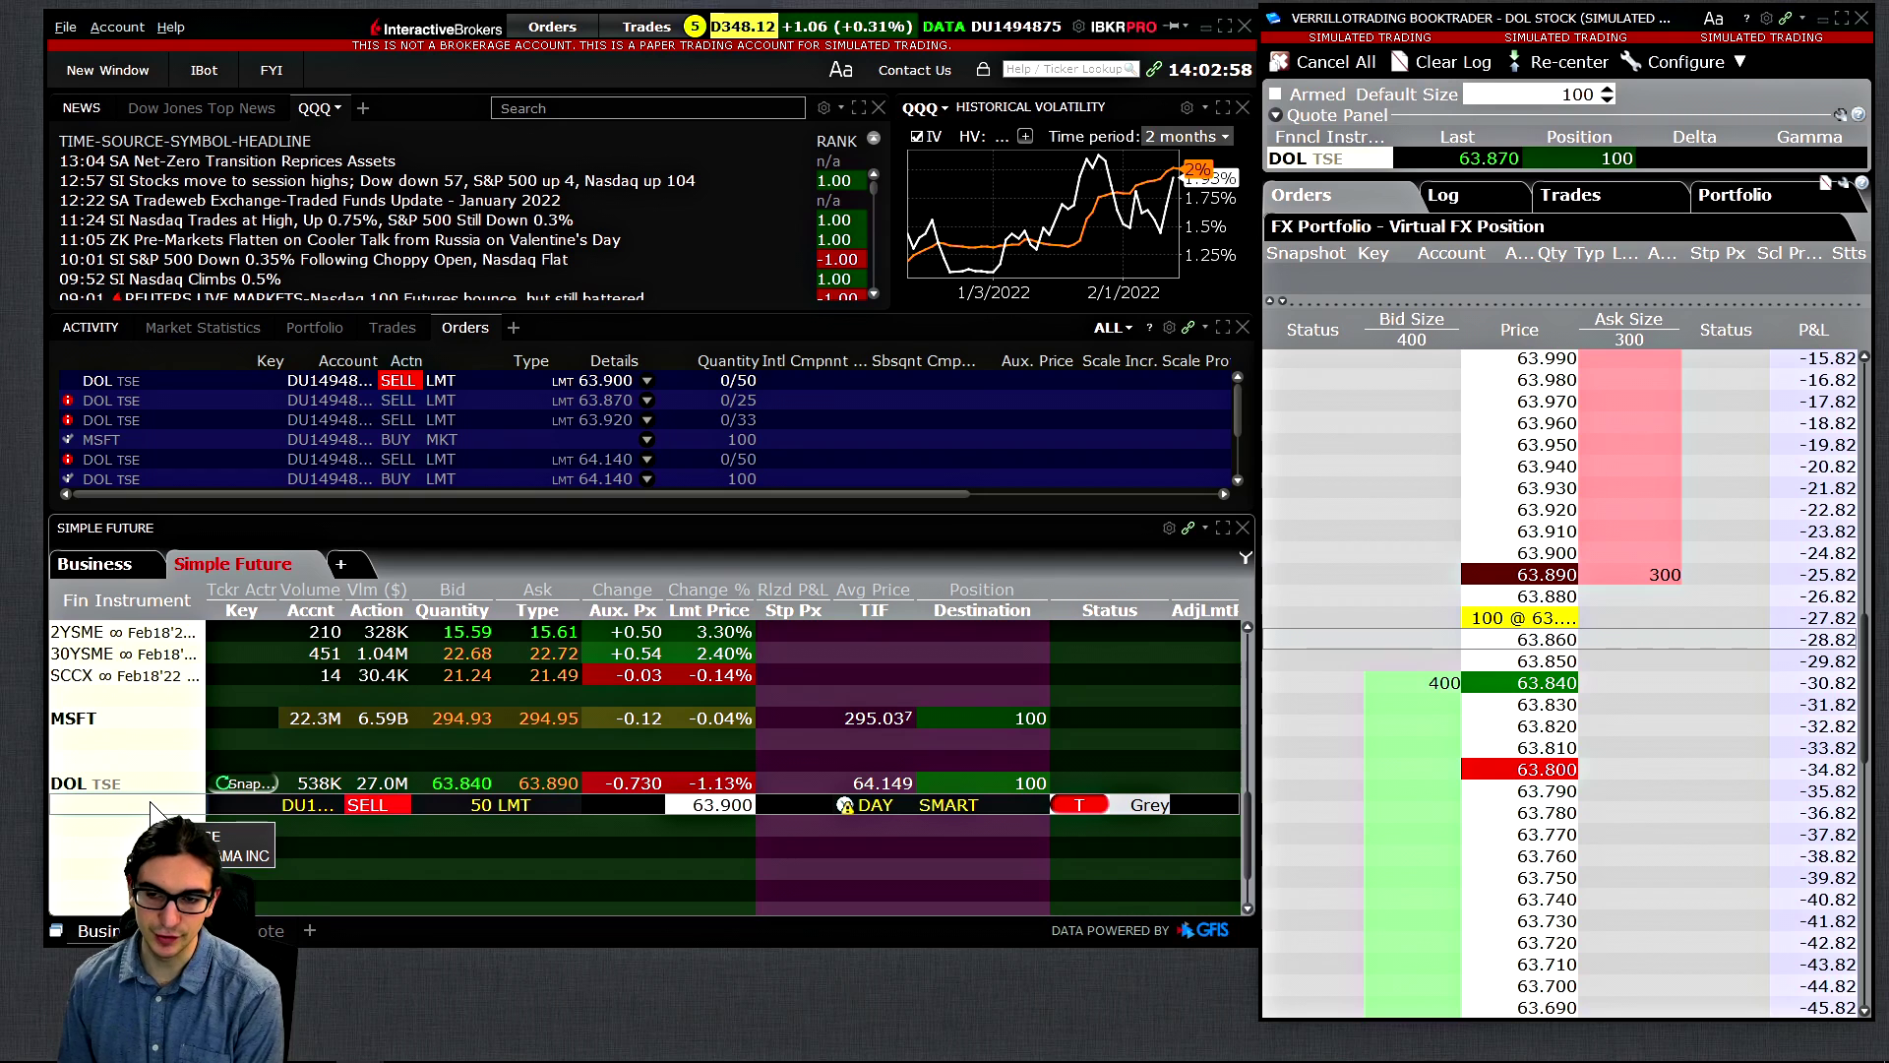
key("Delete")
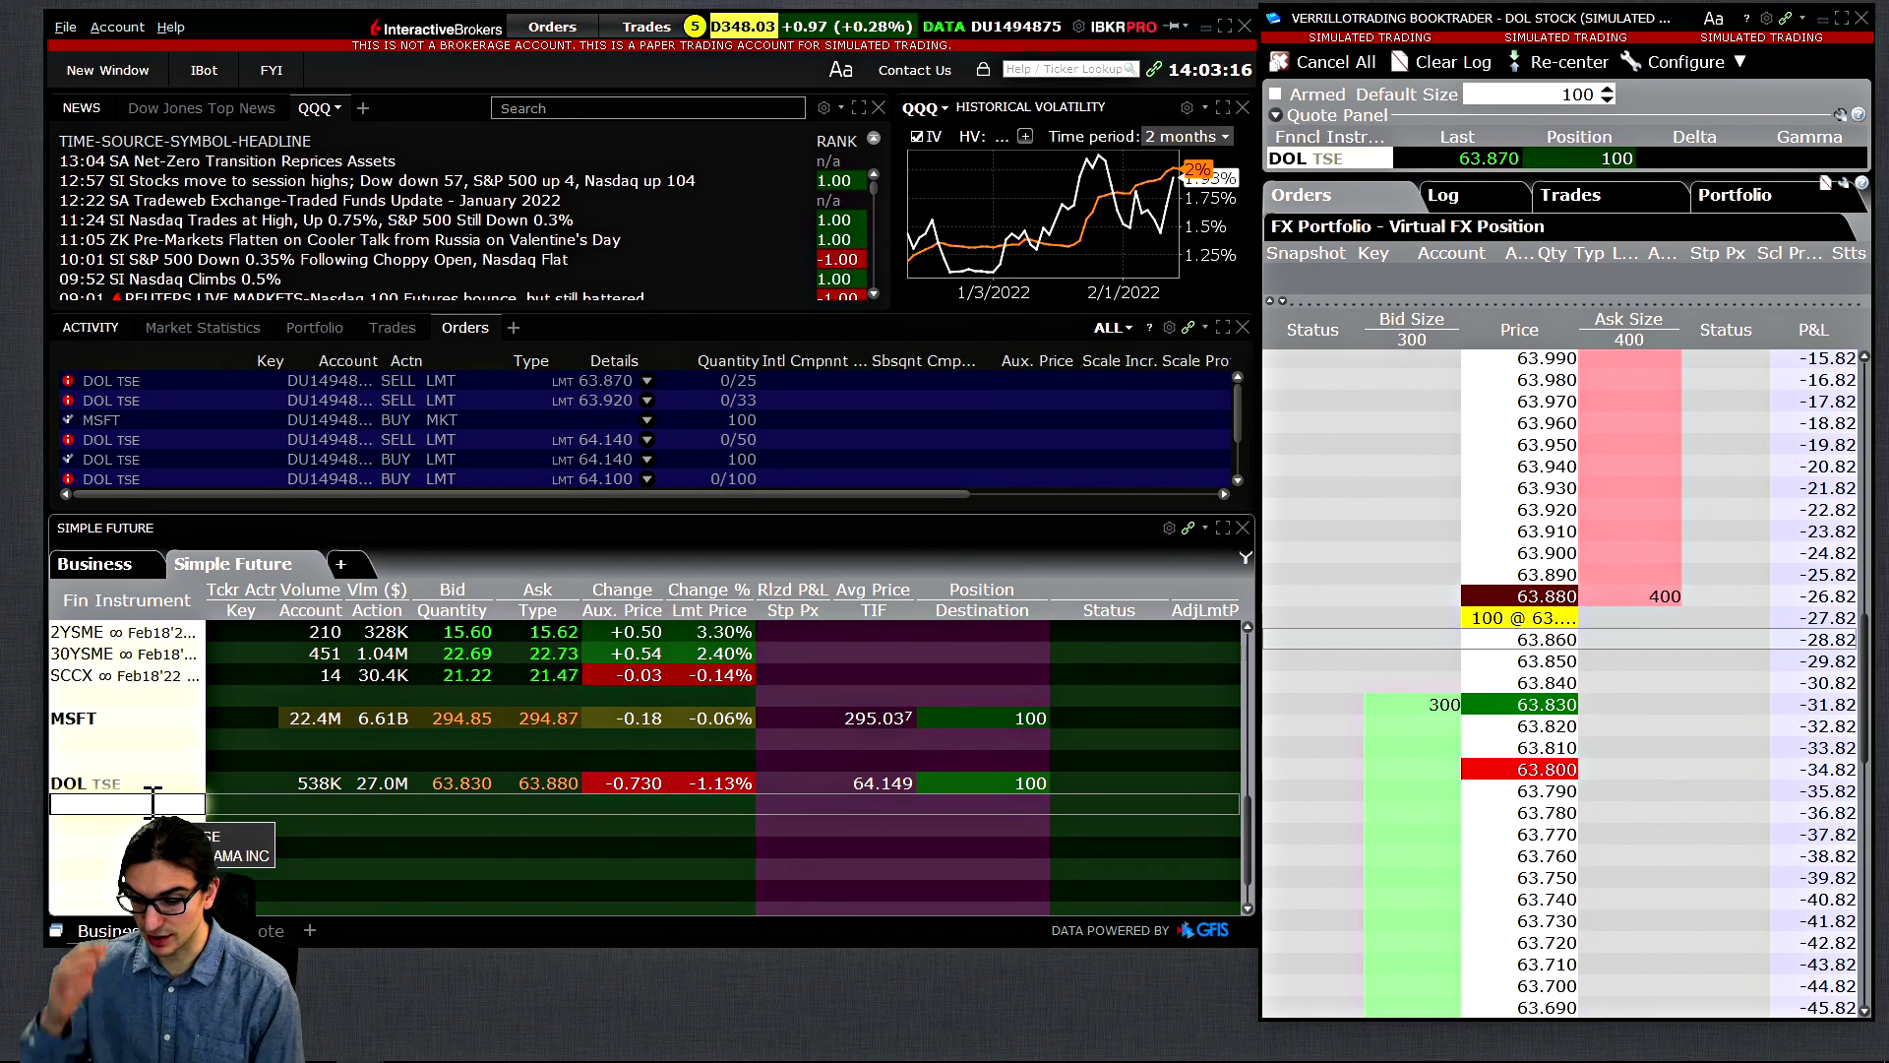
left_click_drag(454, 45, 453, 38)
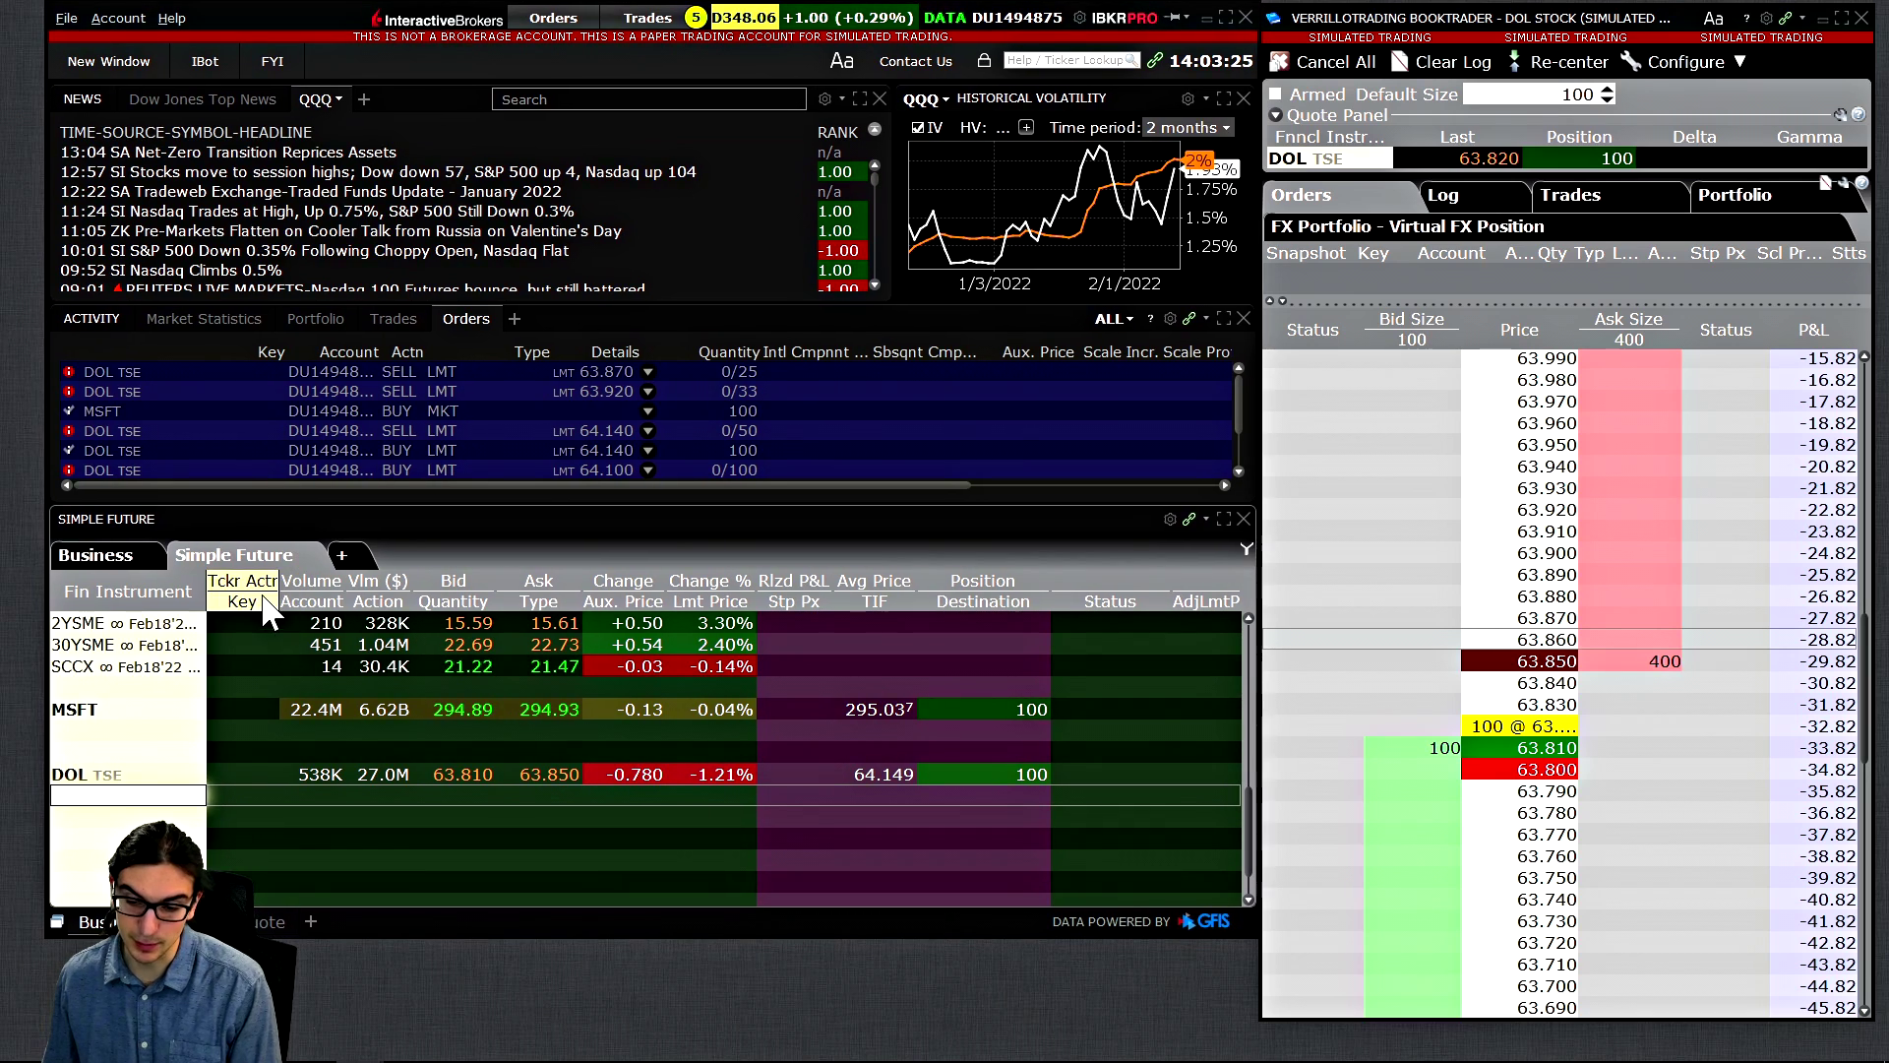
left_click(69, 19)
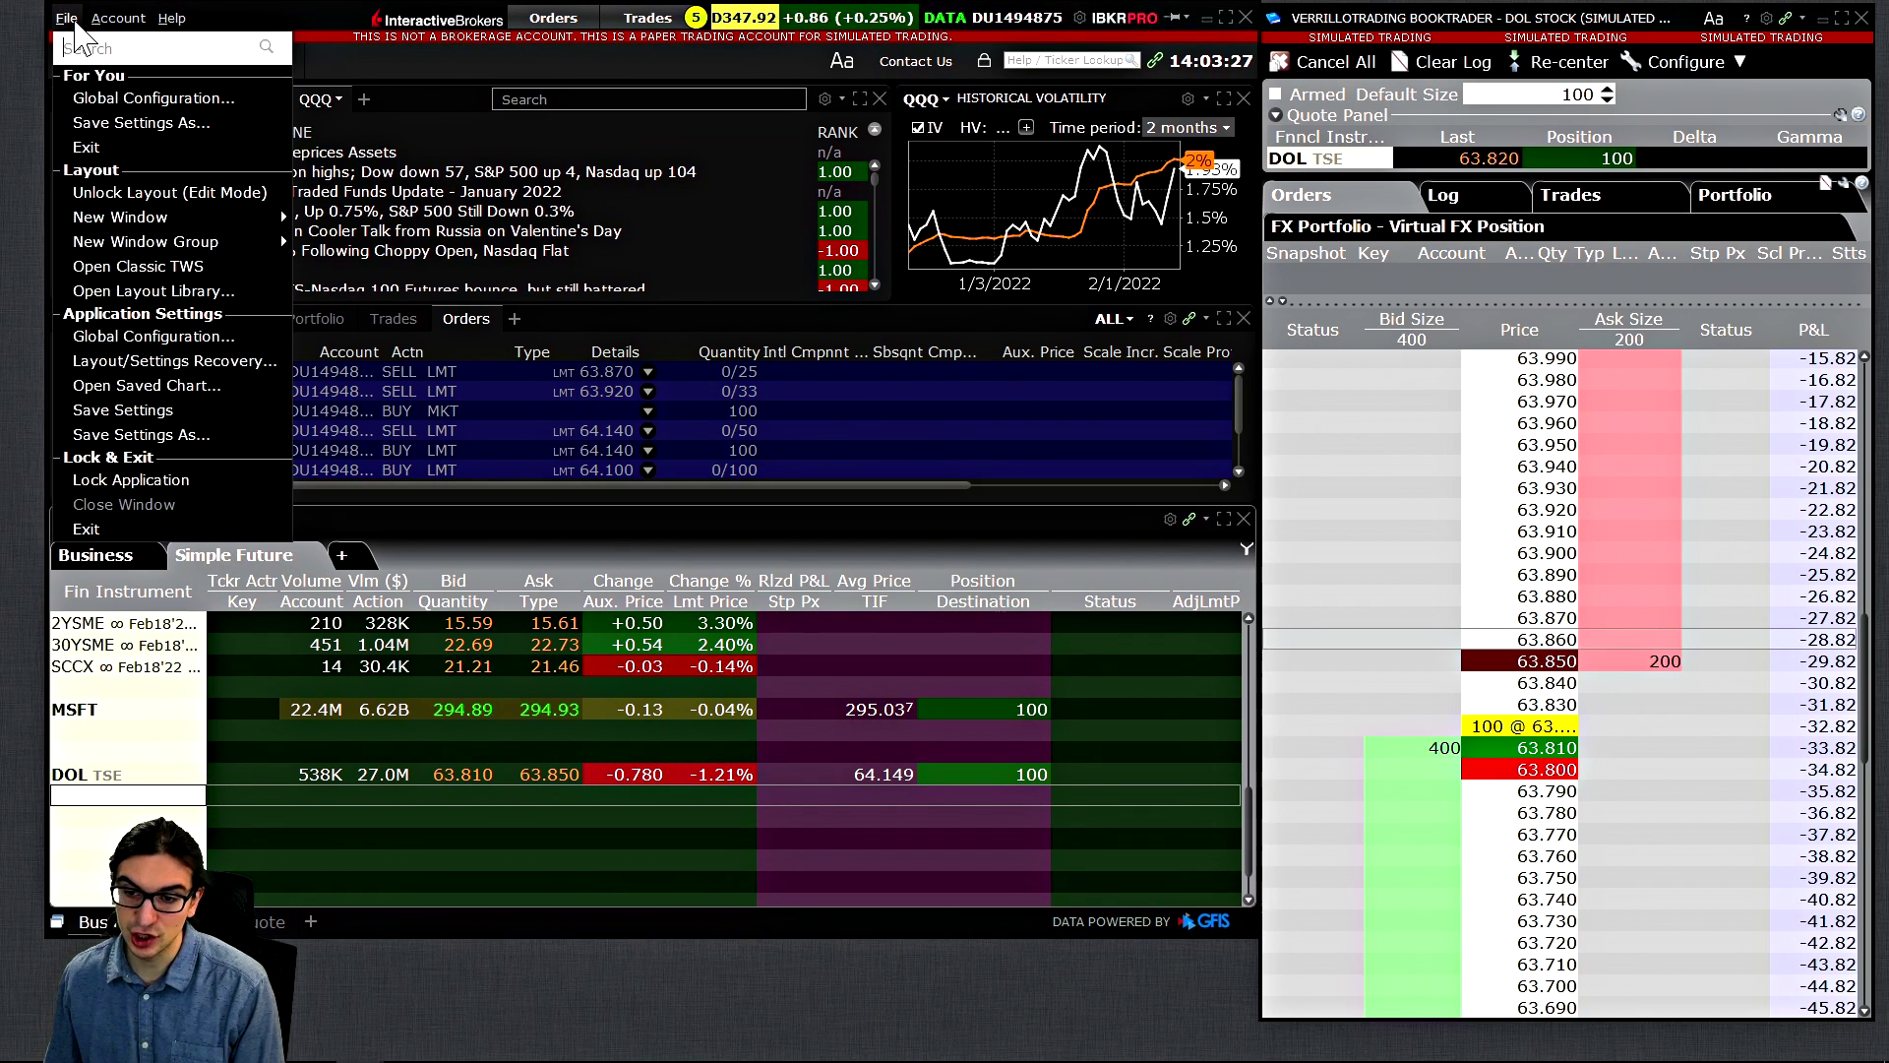
left_click(110, 102)
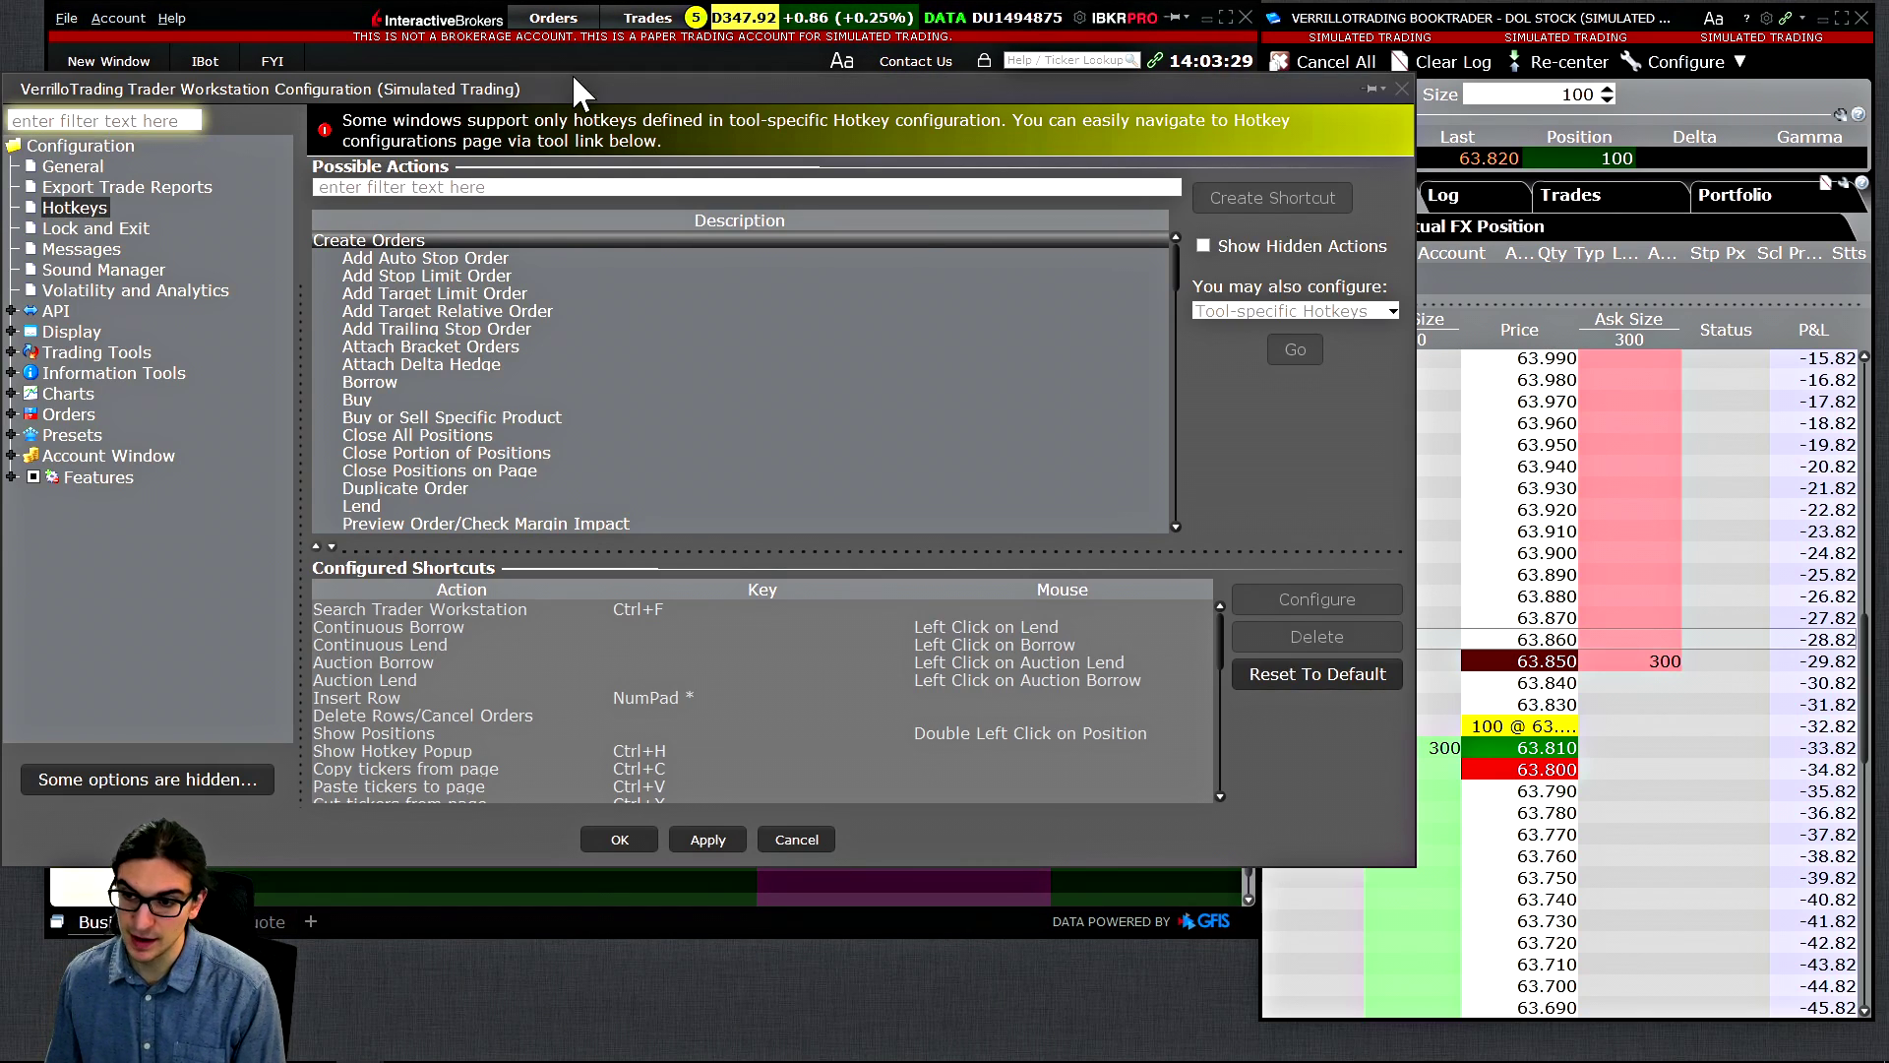
key("Escape")
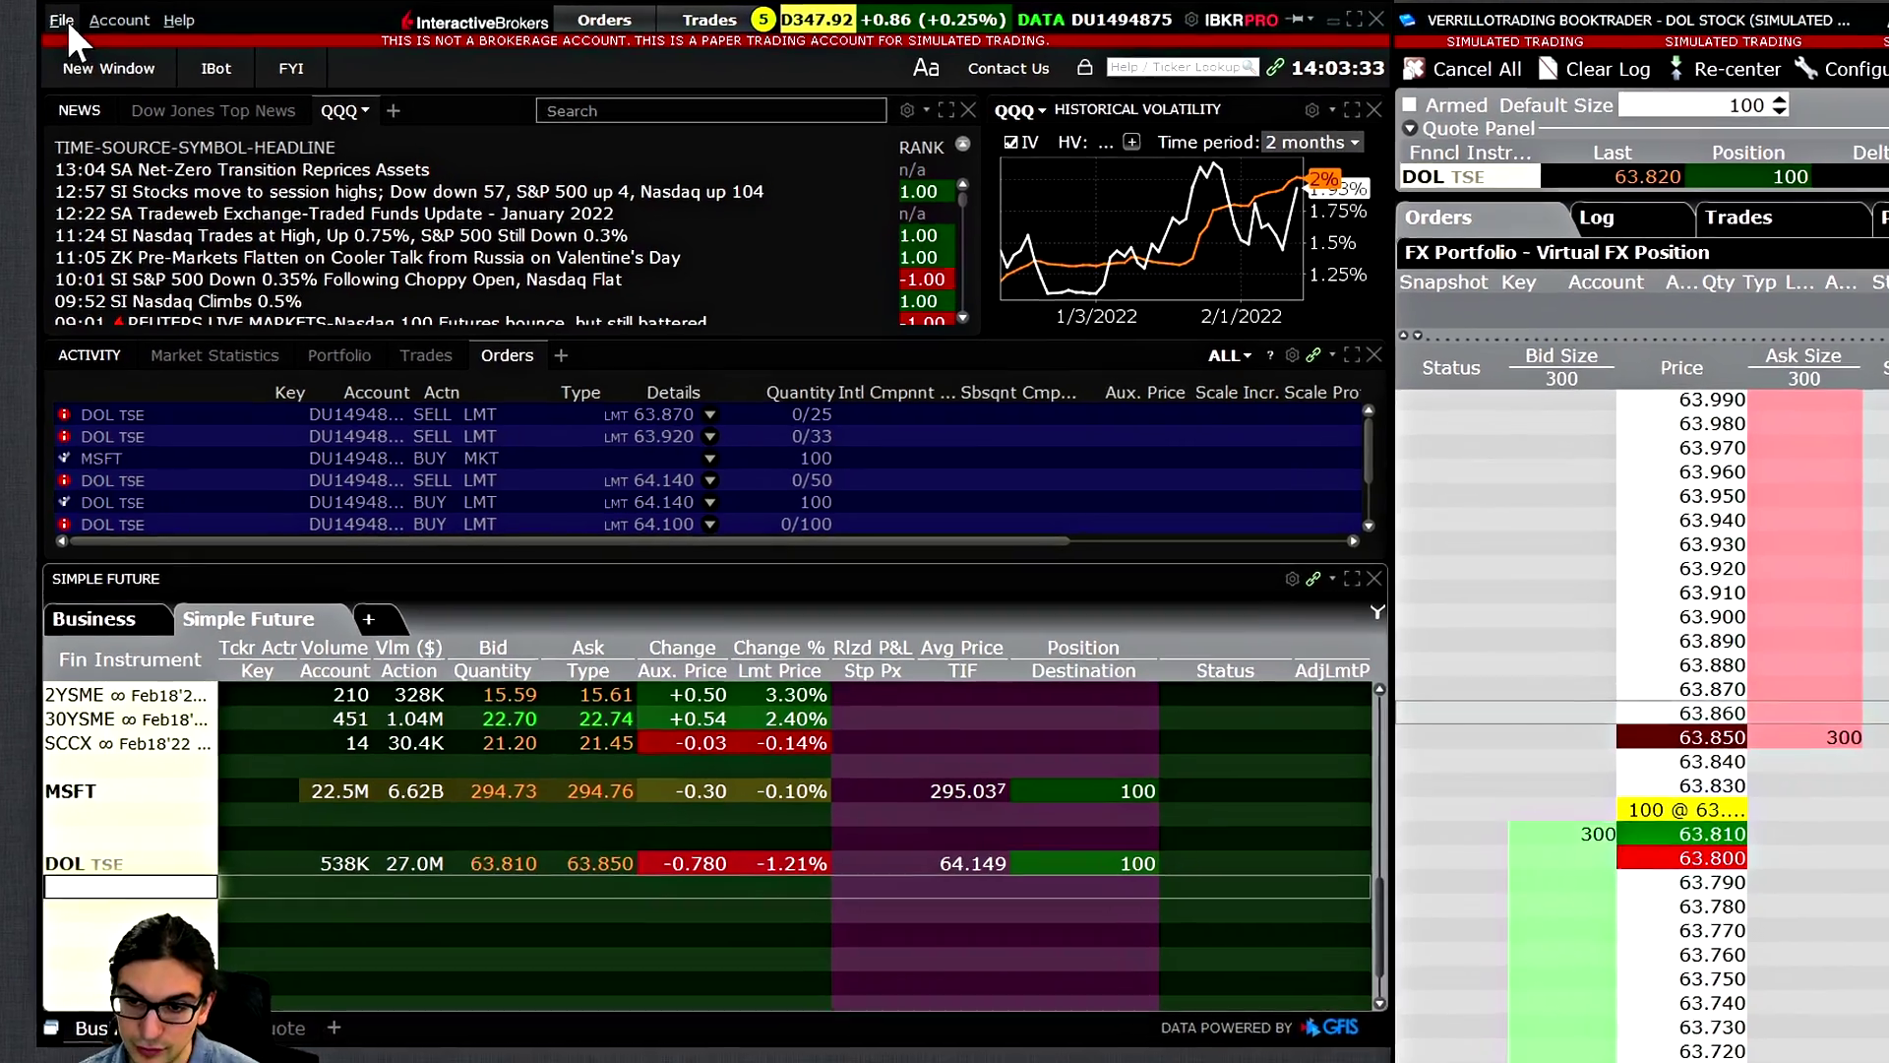
Step: Open the Hotkeys page of the global configuration and start a new shortcut for the Reverse Position action
left_click(67, 19)
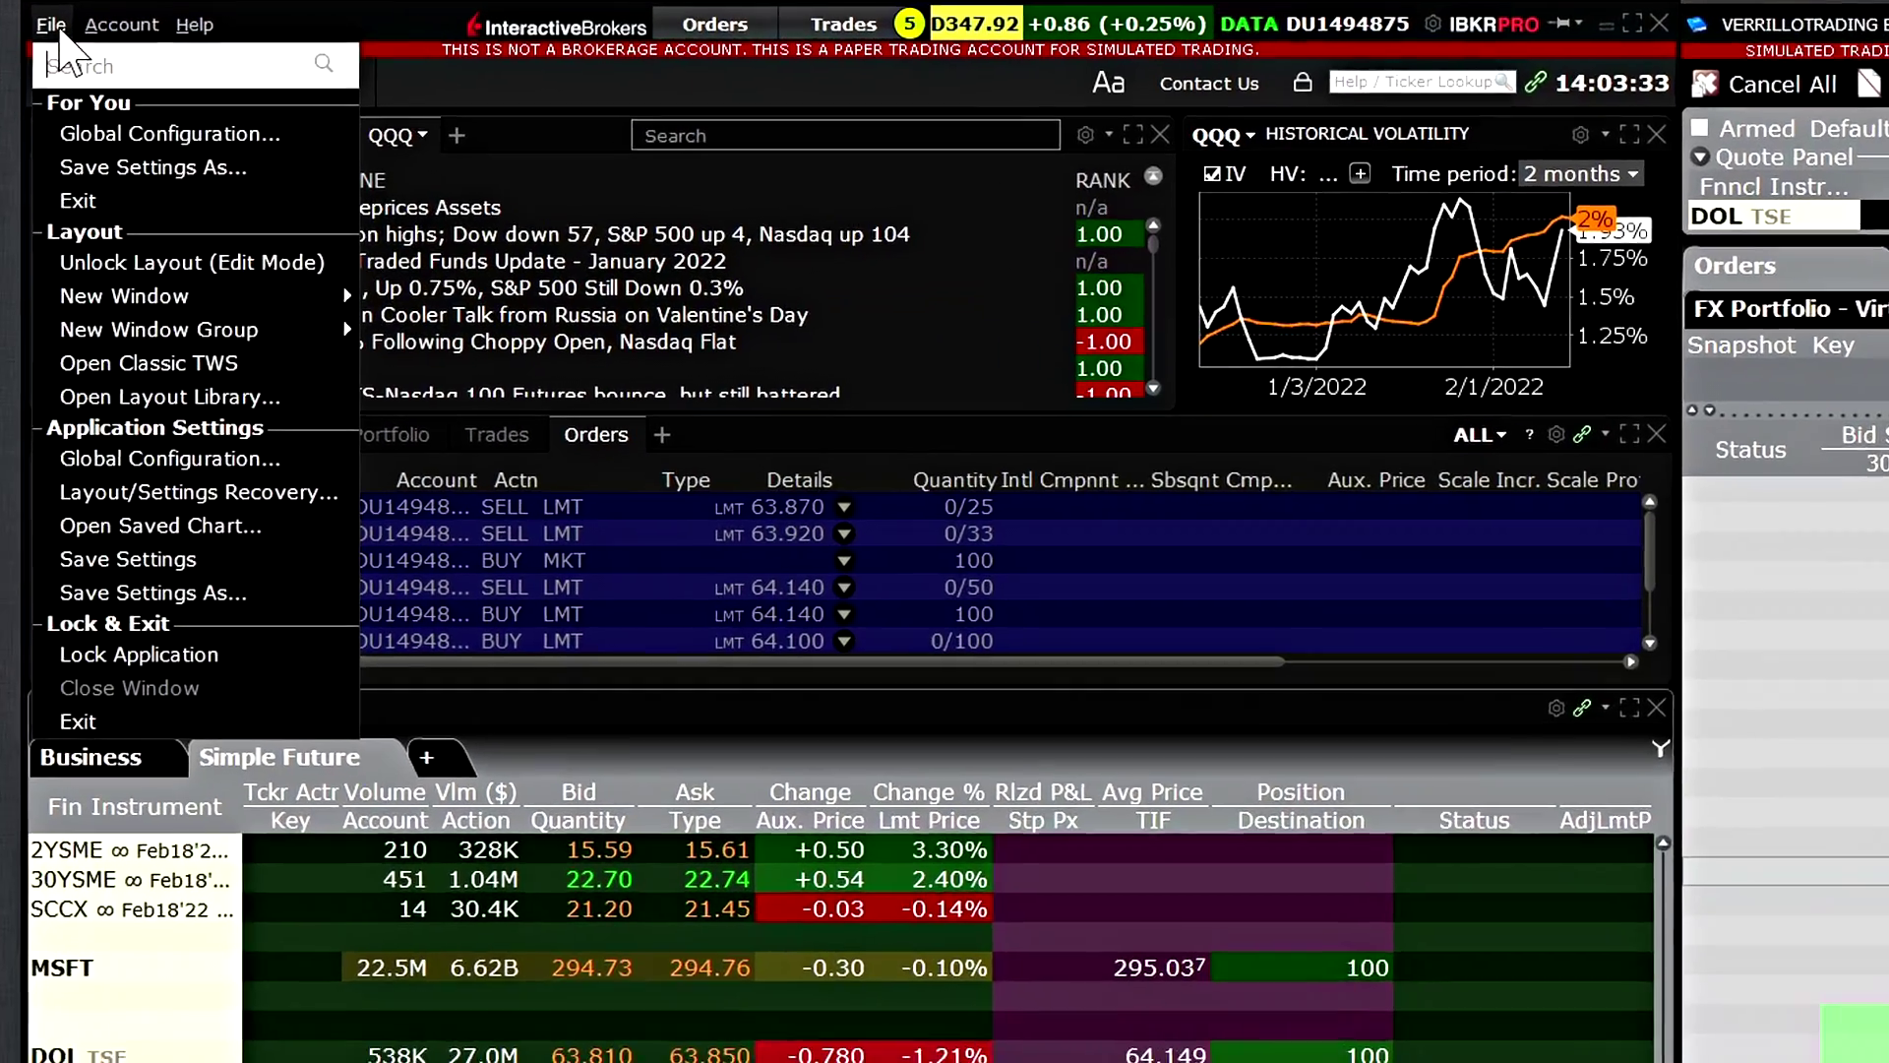
left_click(140, 169)
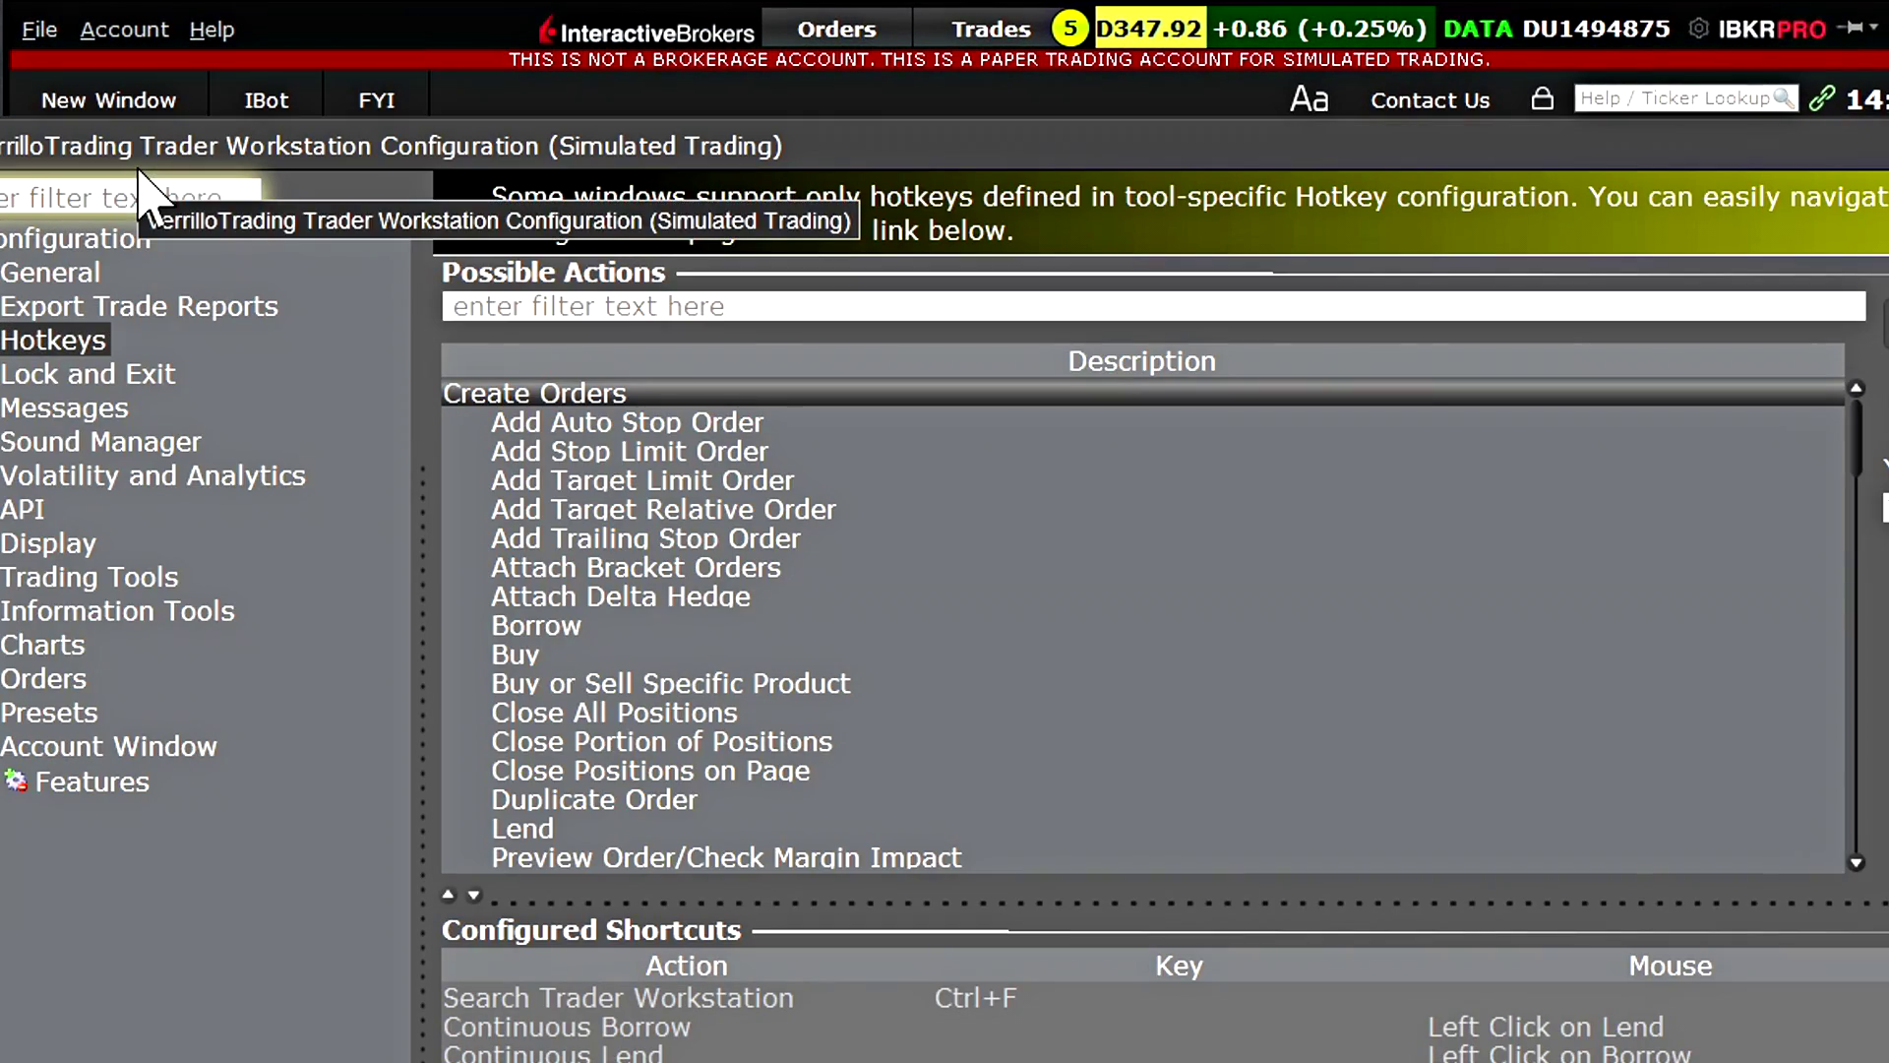
left_click(22, 345)
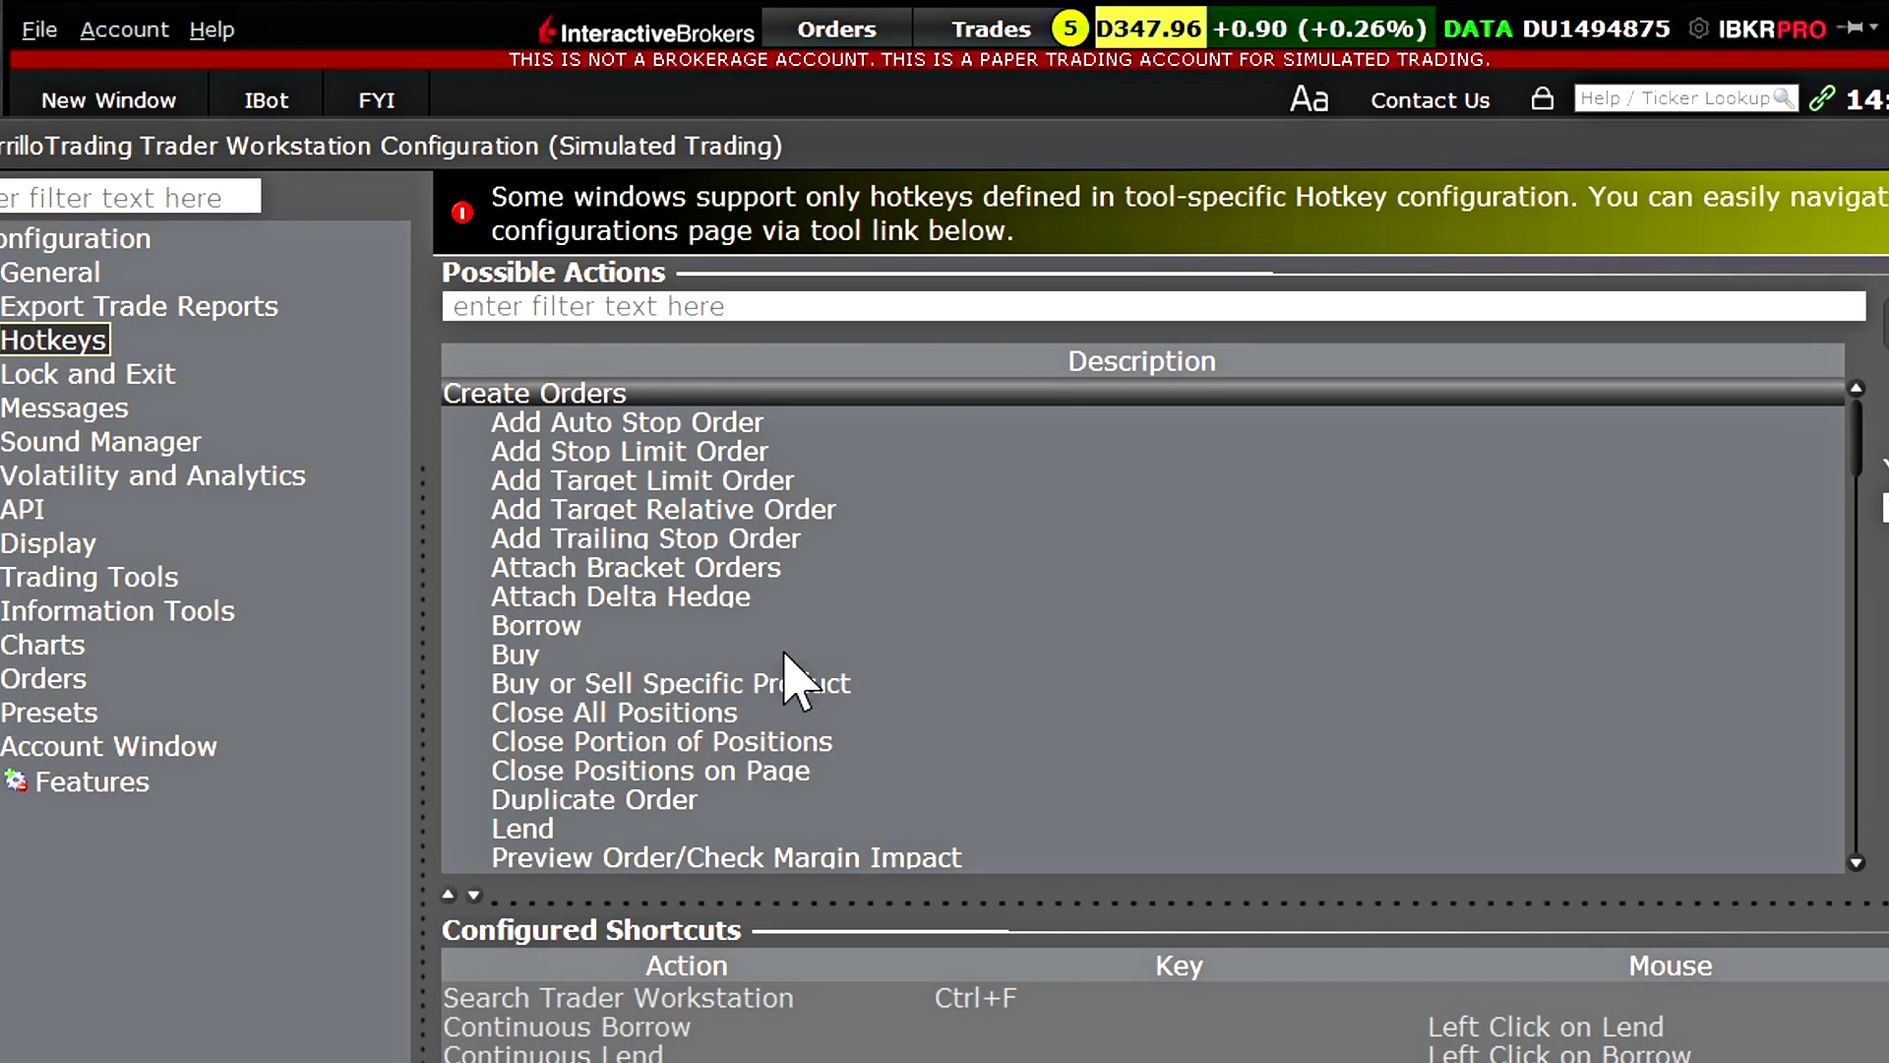
left_click(669, 507)
scroll(630, 433, "down", 2)
scroll(620, 423, "down", 2)
scroll(620, 424, "up", 2)
left_click(587, 777)
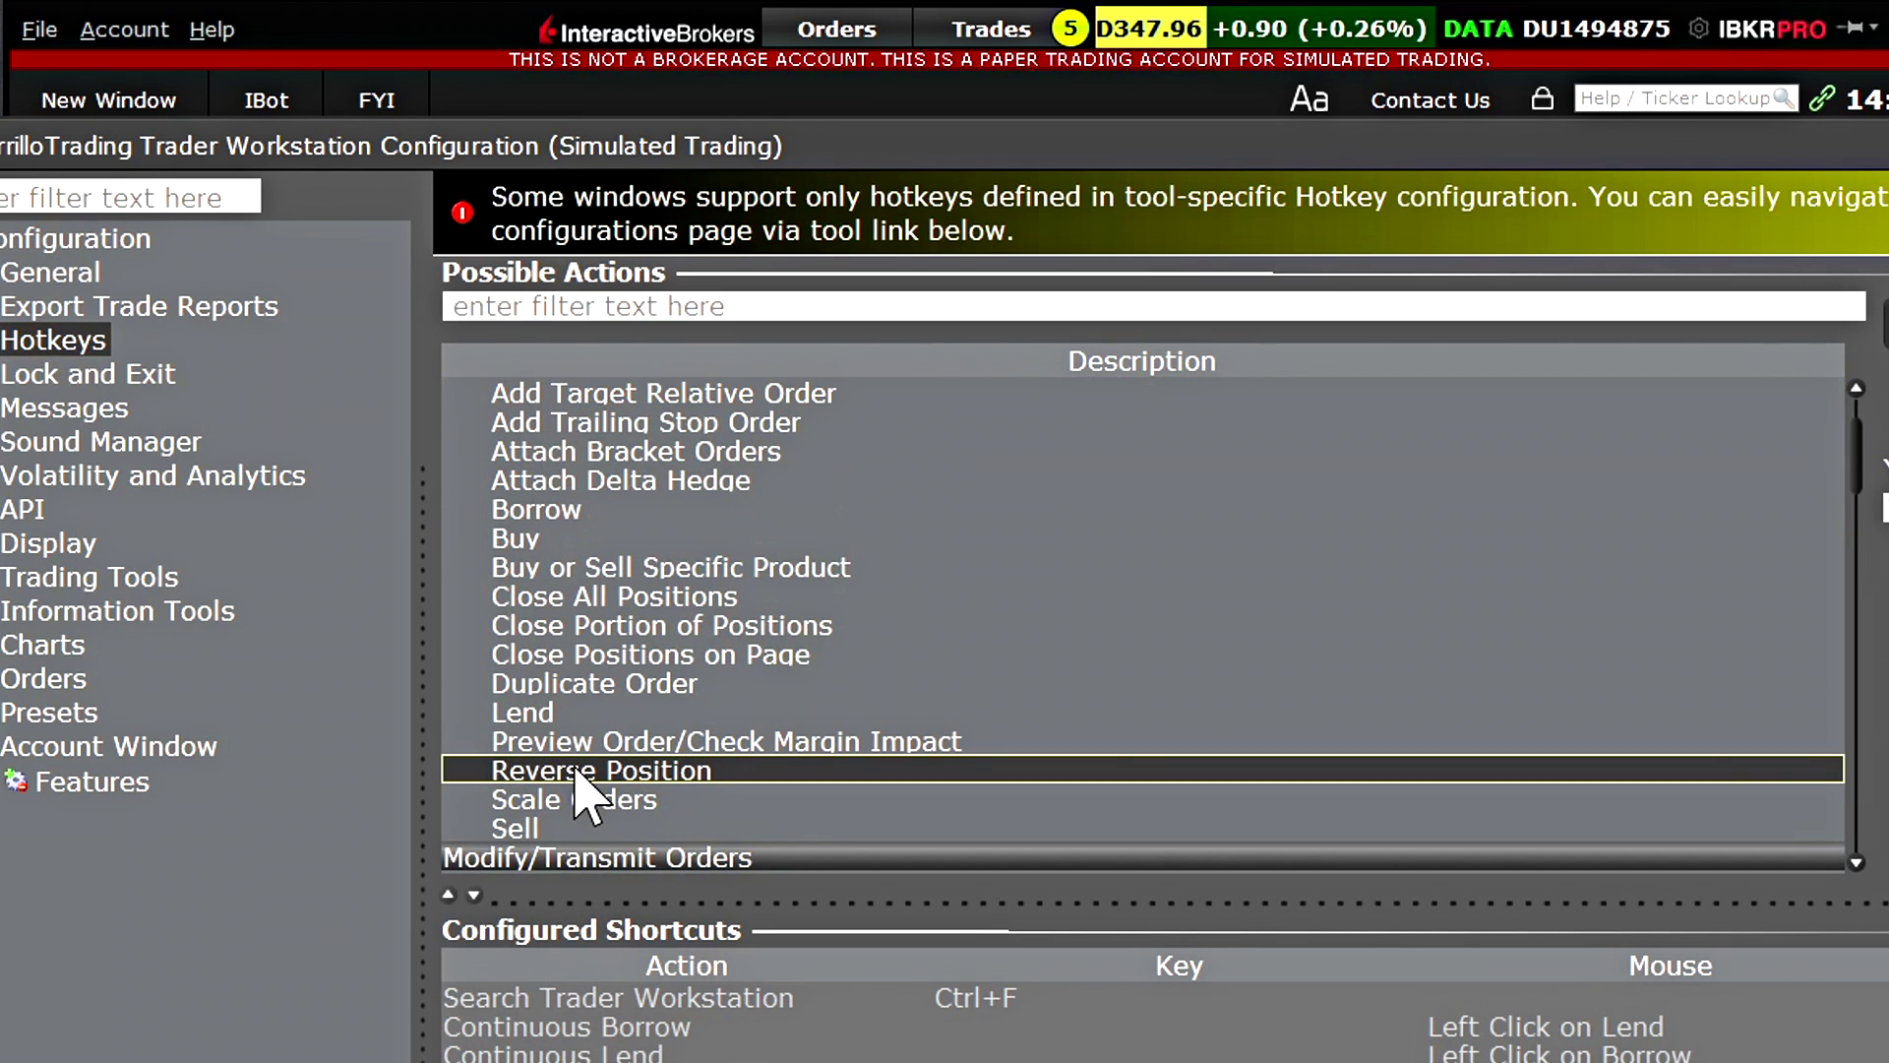
left_click(1820, 308)
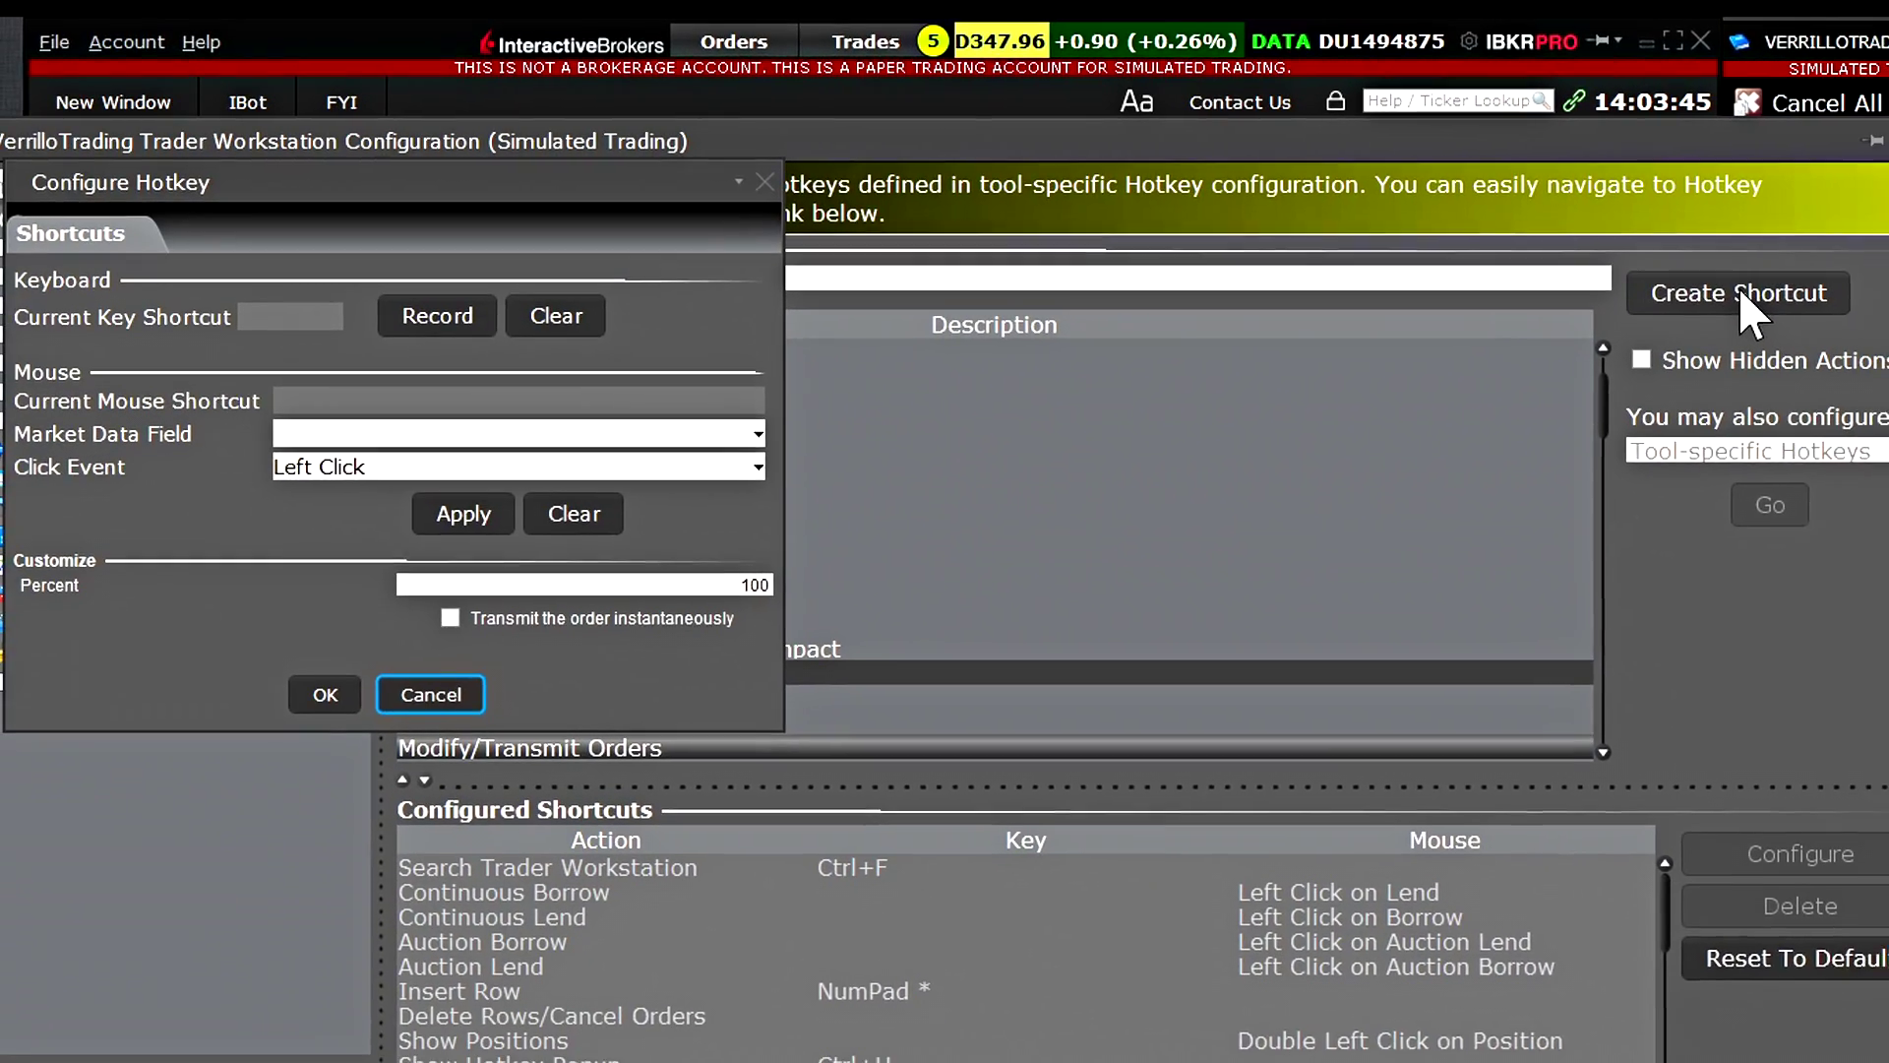
Step: Assign Ctrl+Delete to Reverse Position with the percent set to 25, accept clearing the hotkey's previous assignment, and apply the configuration
left_click(441, 318)
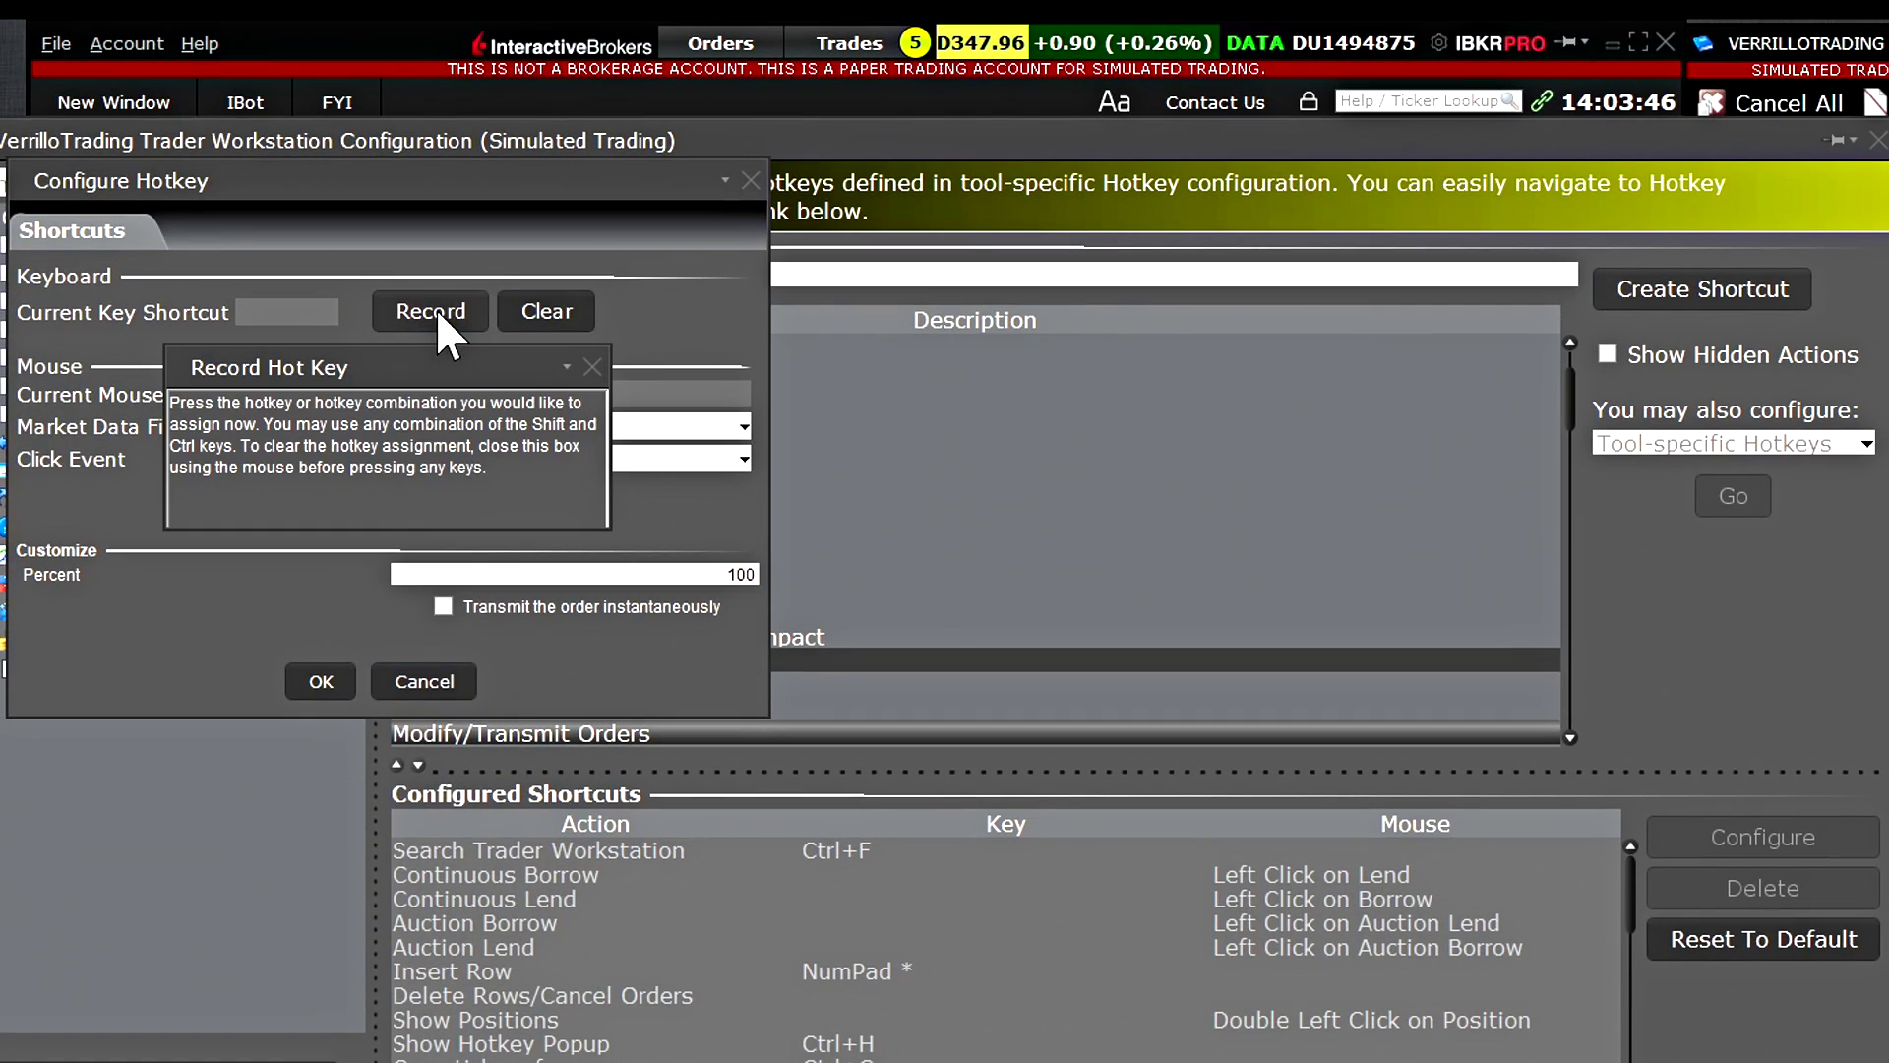
key("ctrl+Delete")
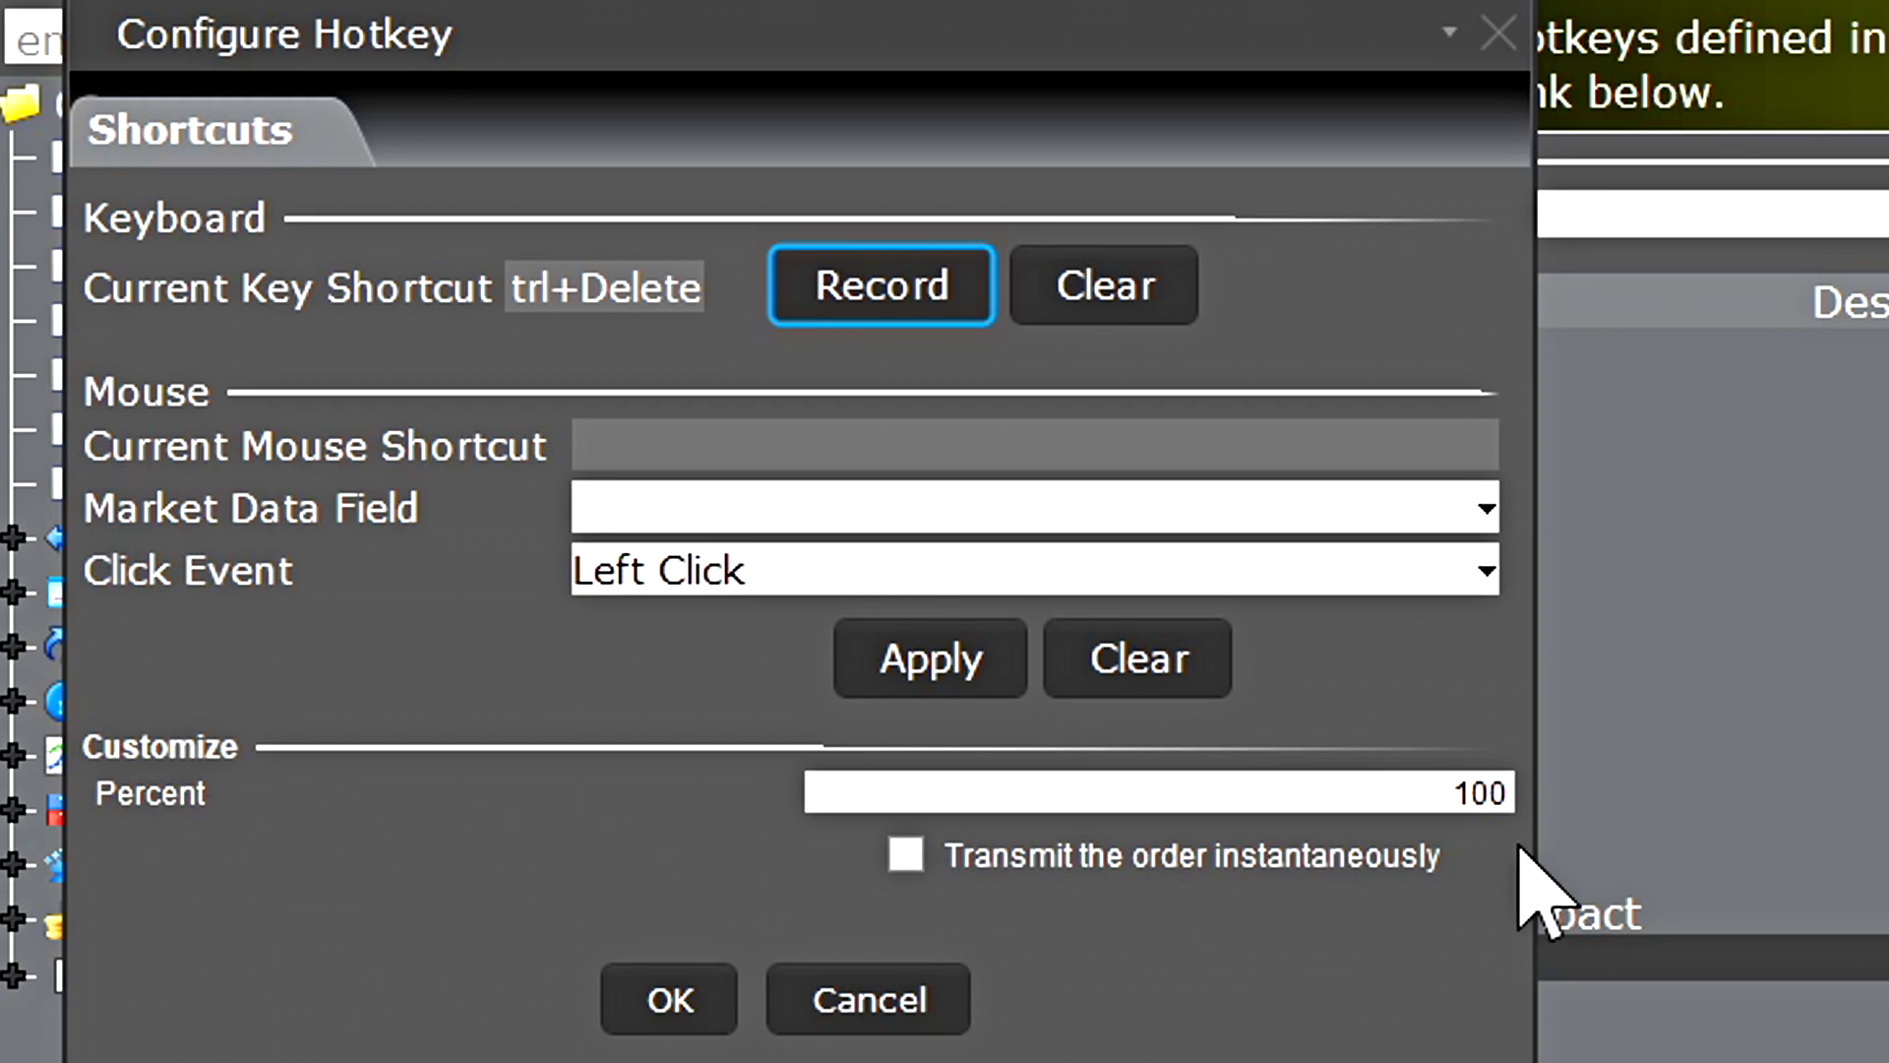
double_click(1477, 802)
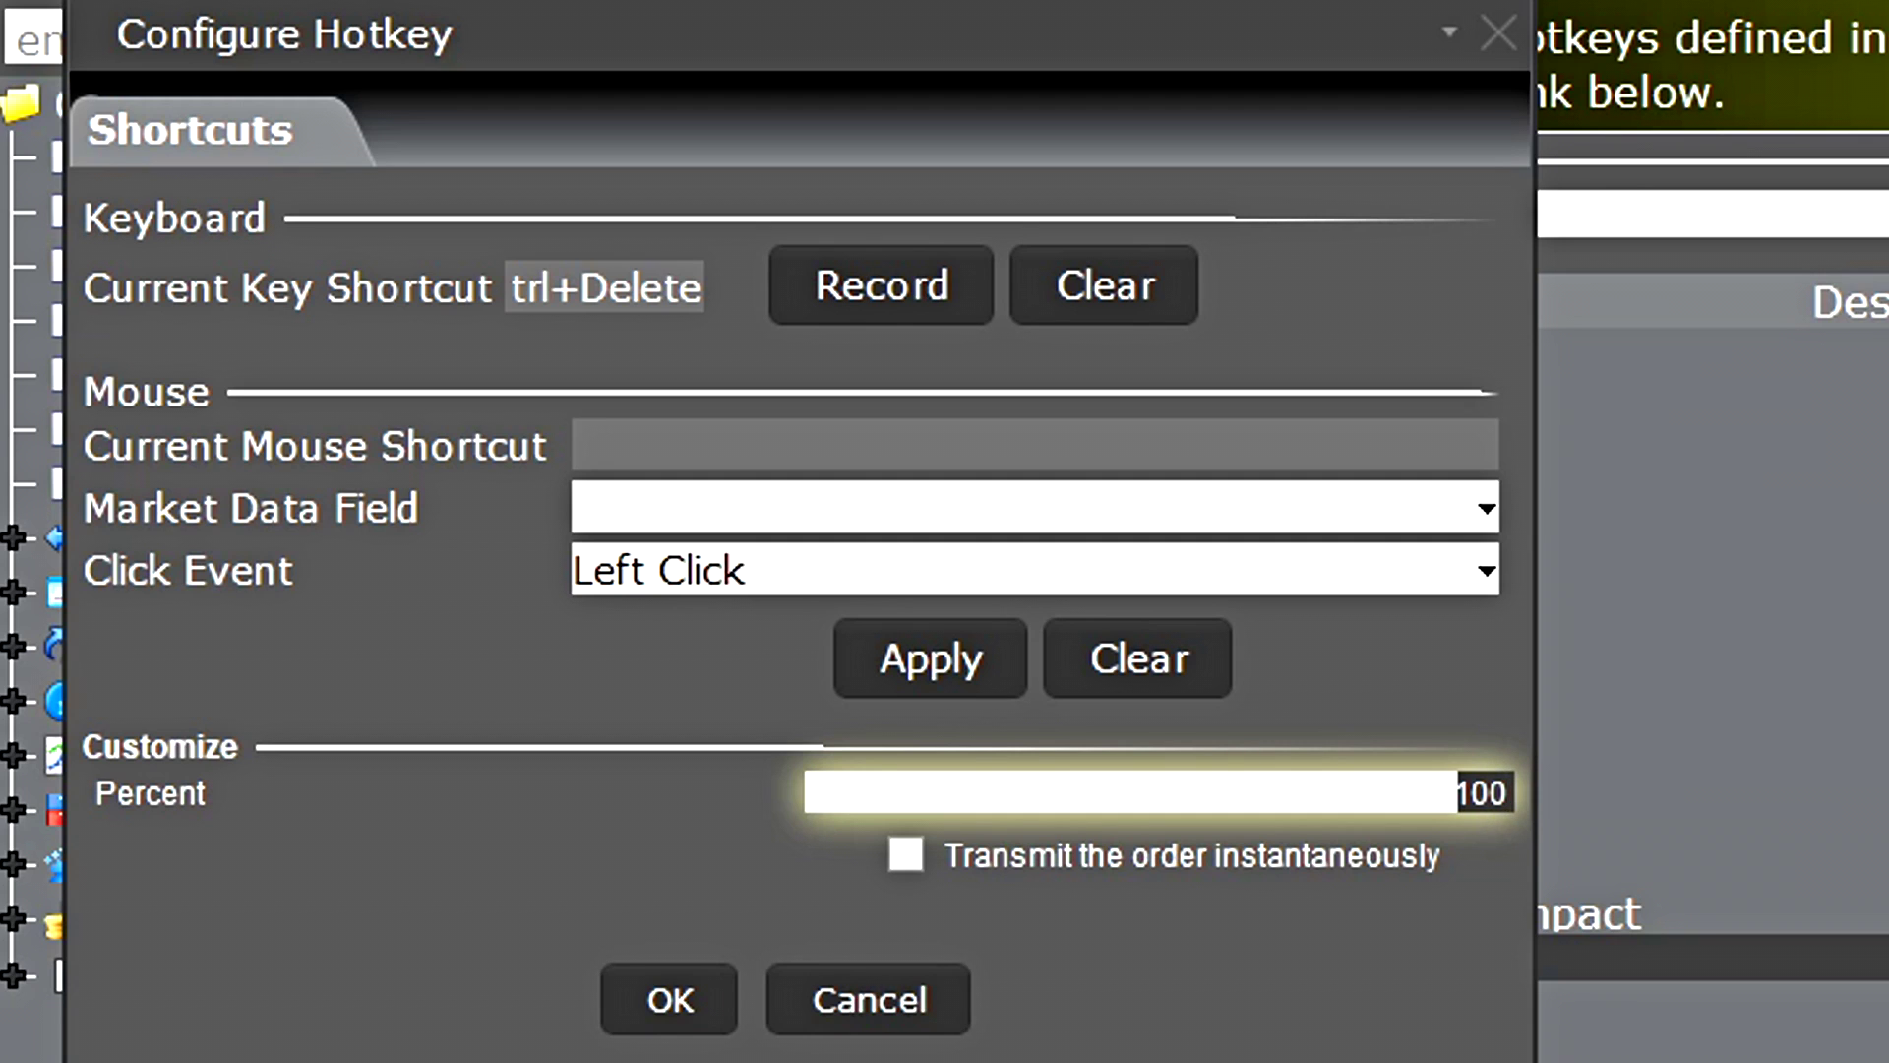
type("25")
key("Return")
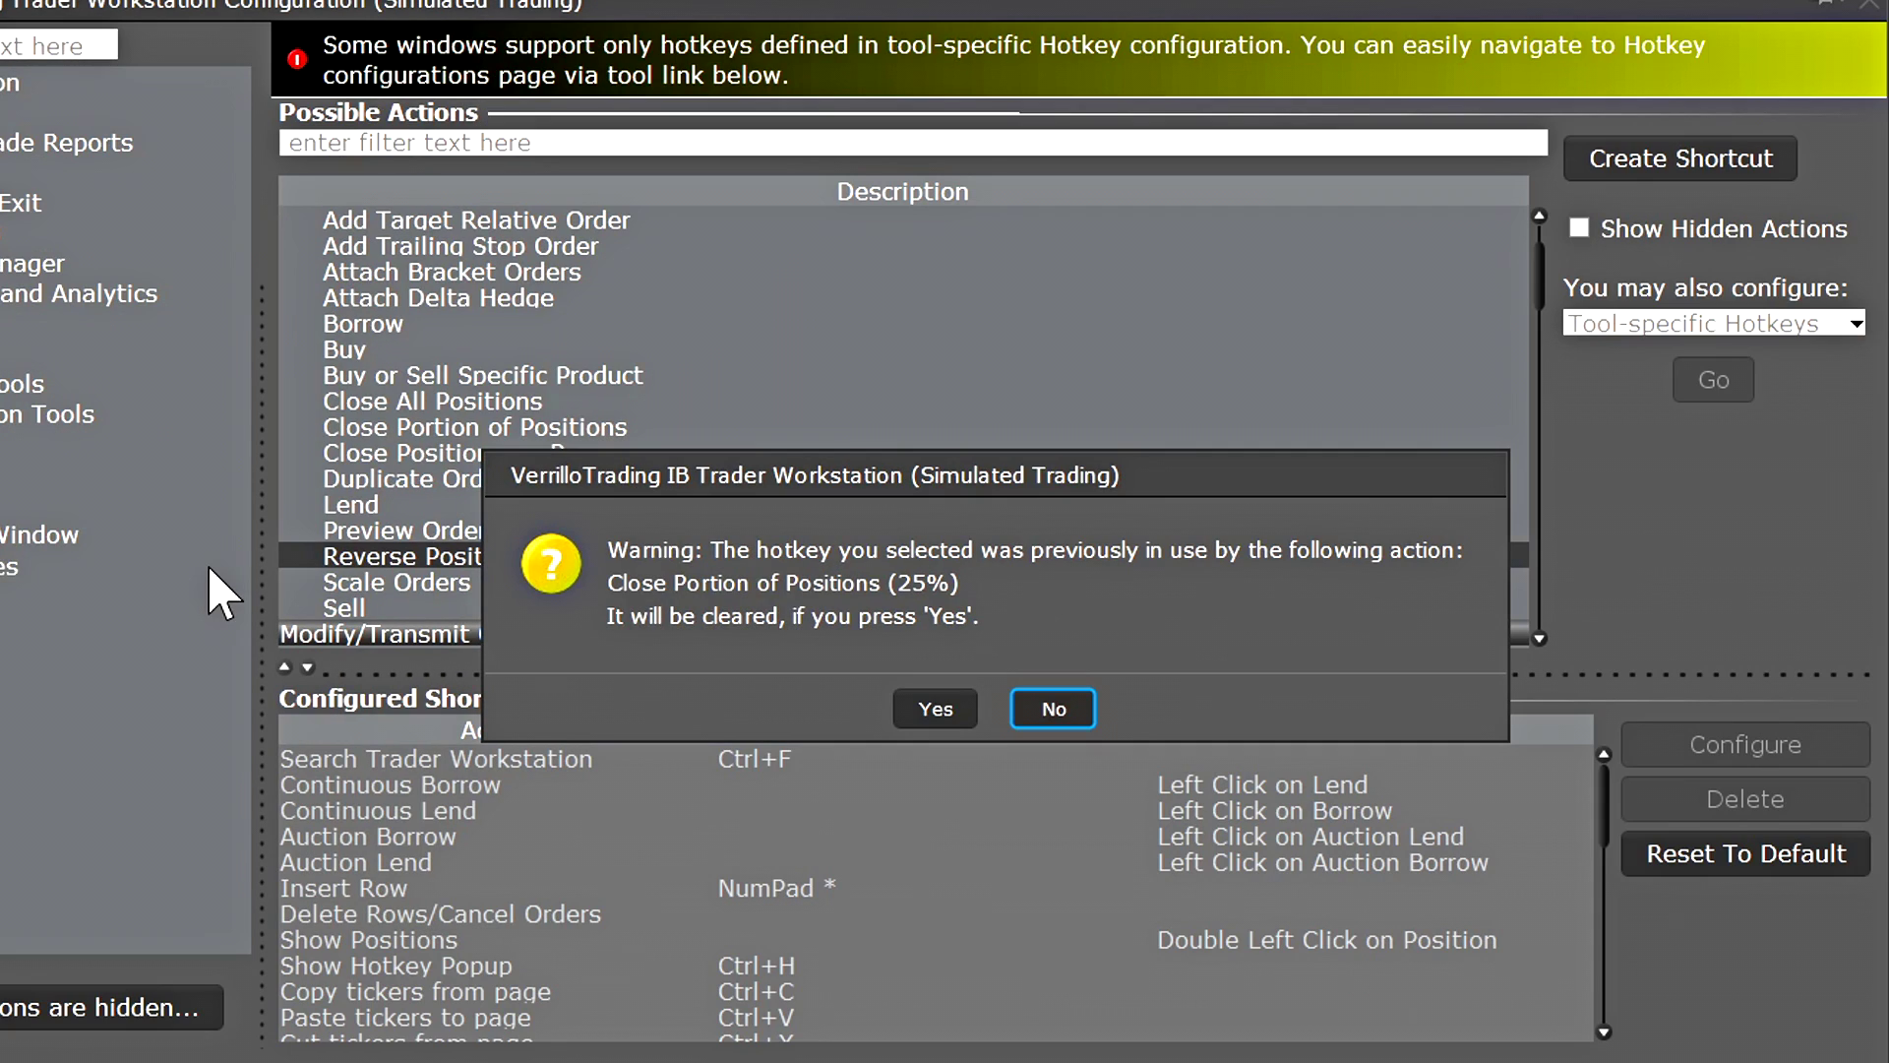
left_click(936, 709)
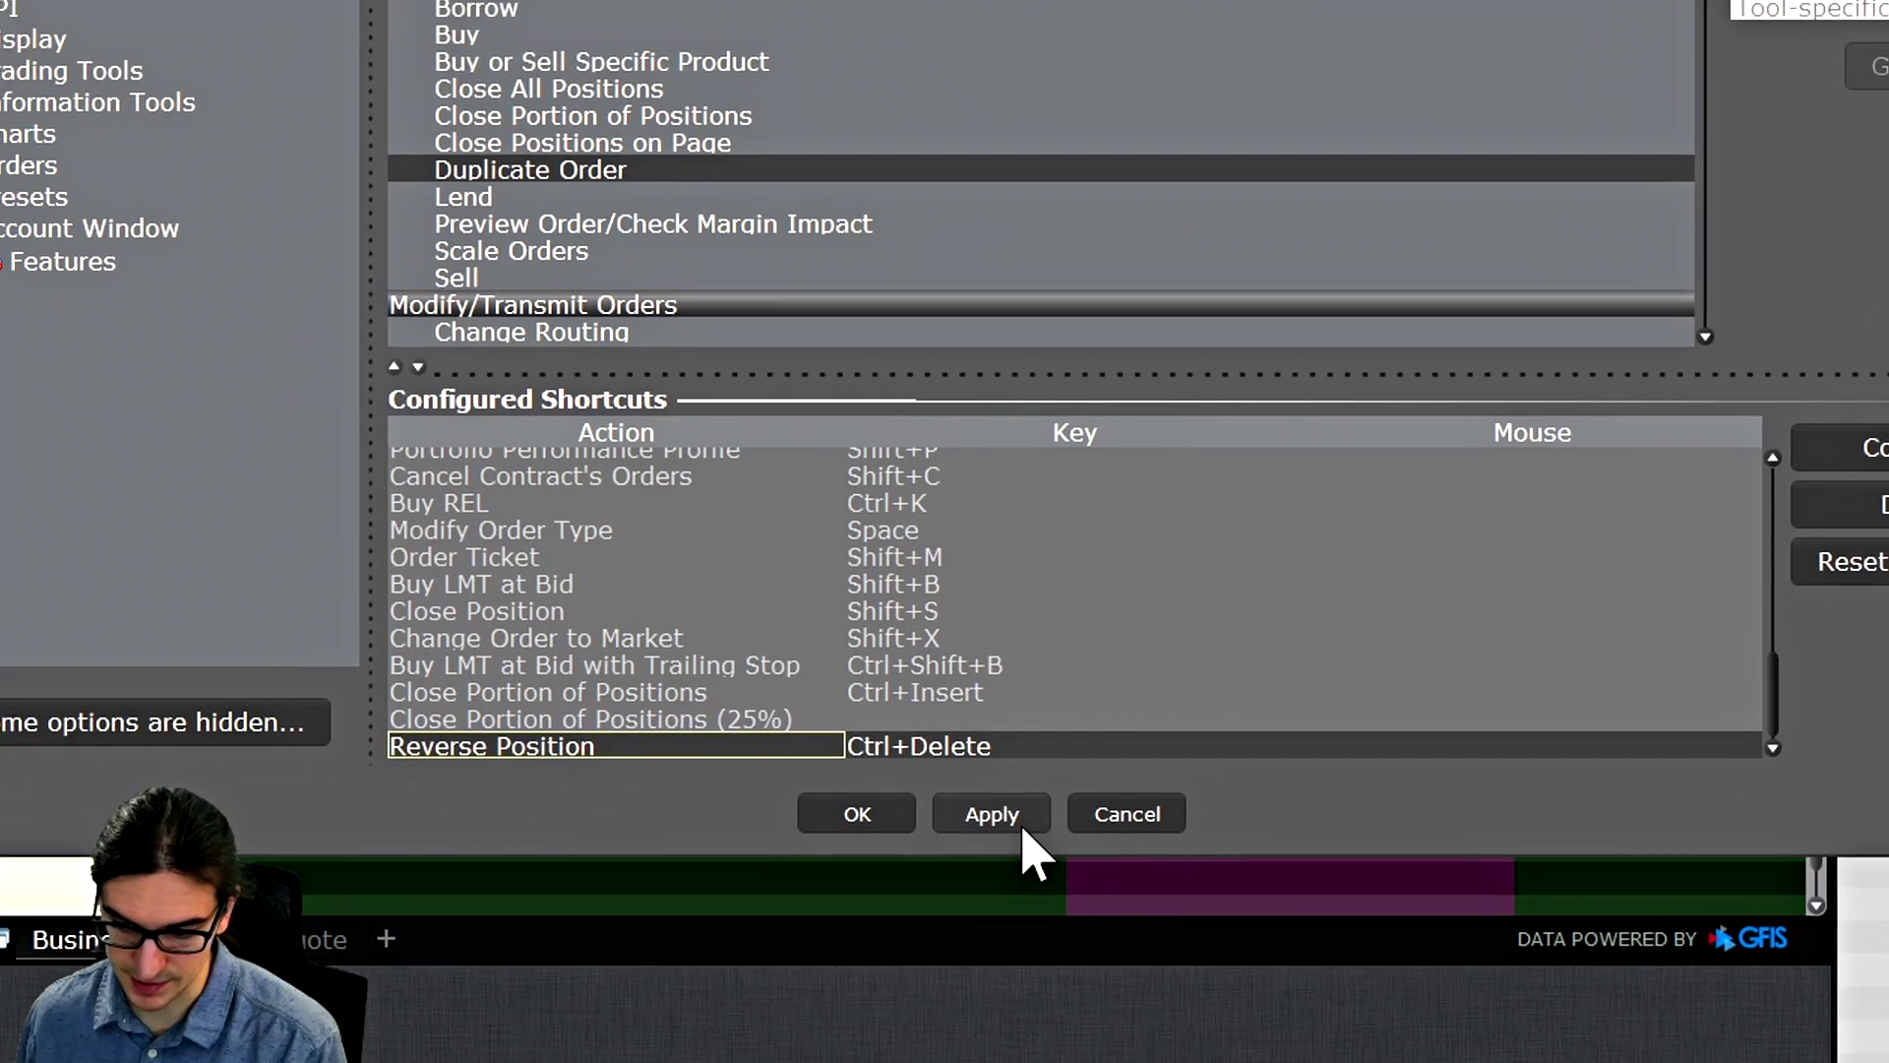
left_click(1007, 817)
Step: Use the close-portion hotkey on the DOL watchlist row to prepare a limit sell order for 50 shares at 63.830
left_click(920, 728)
key("Up")
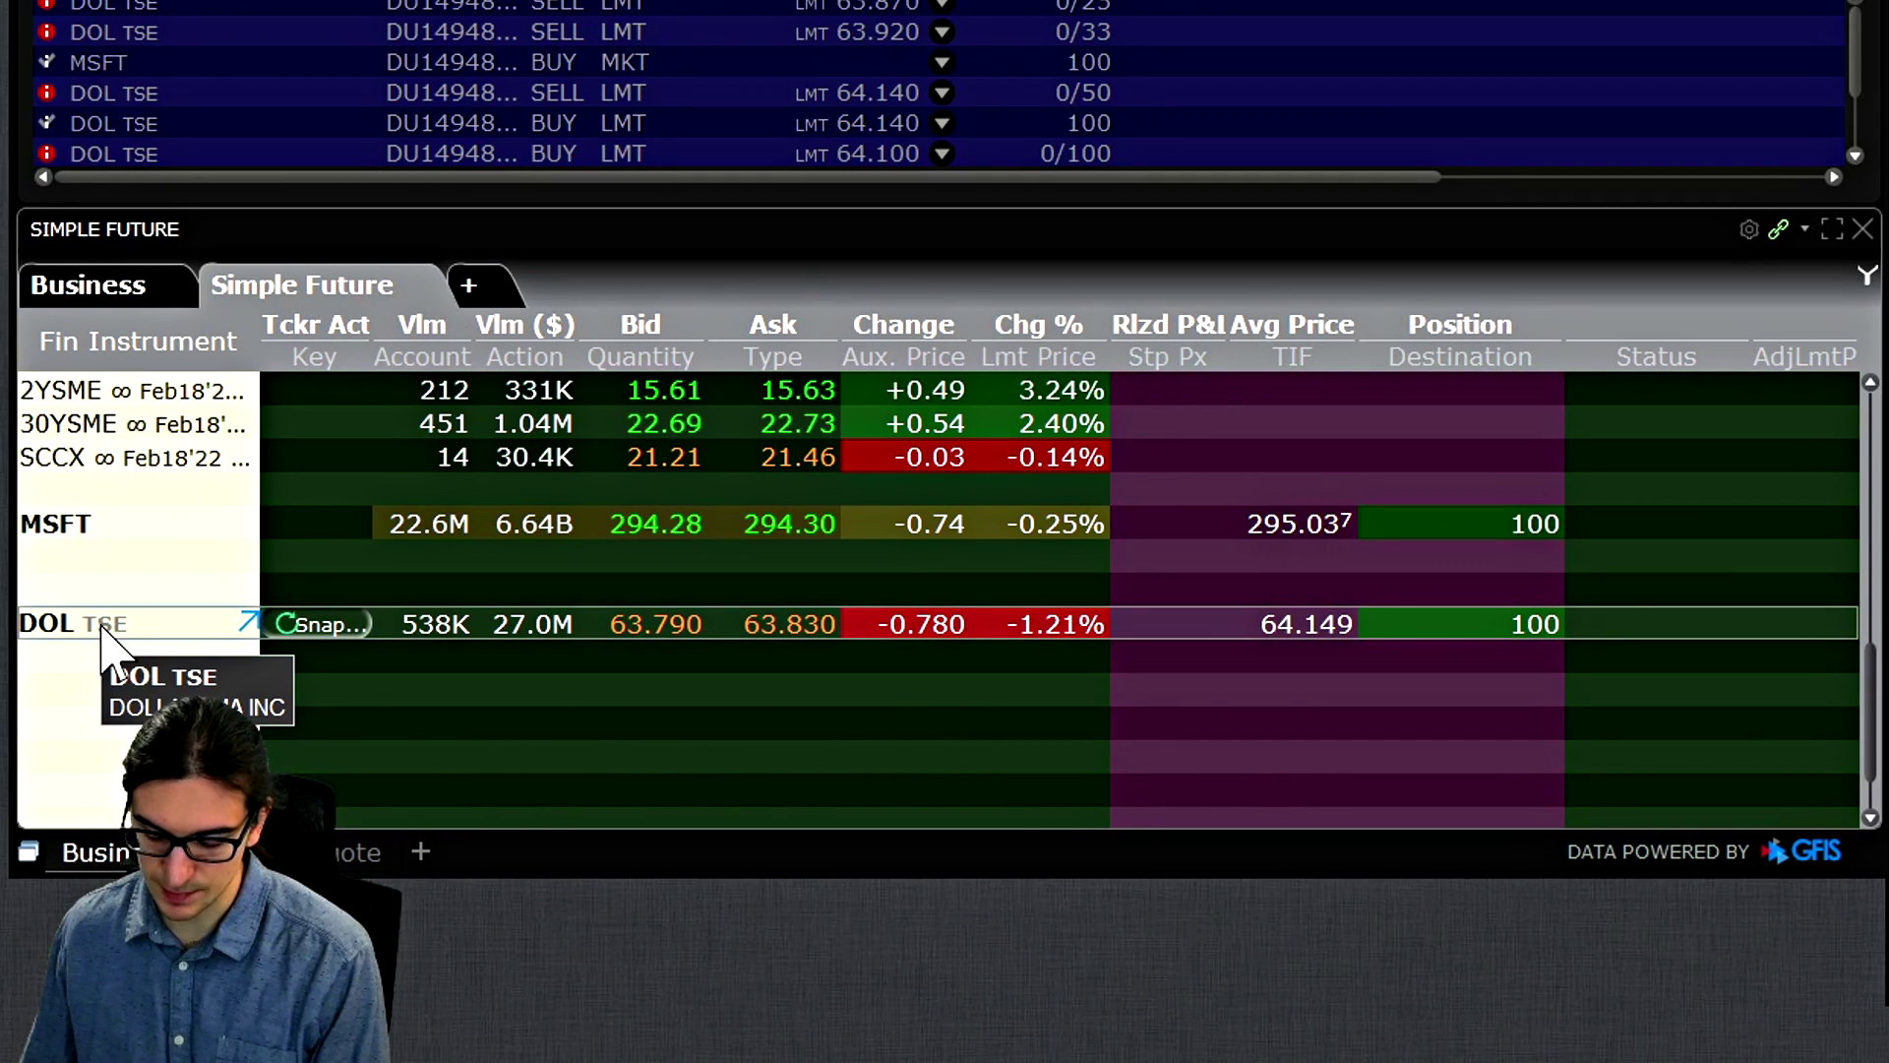
key("alt+s")
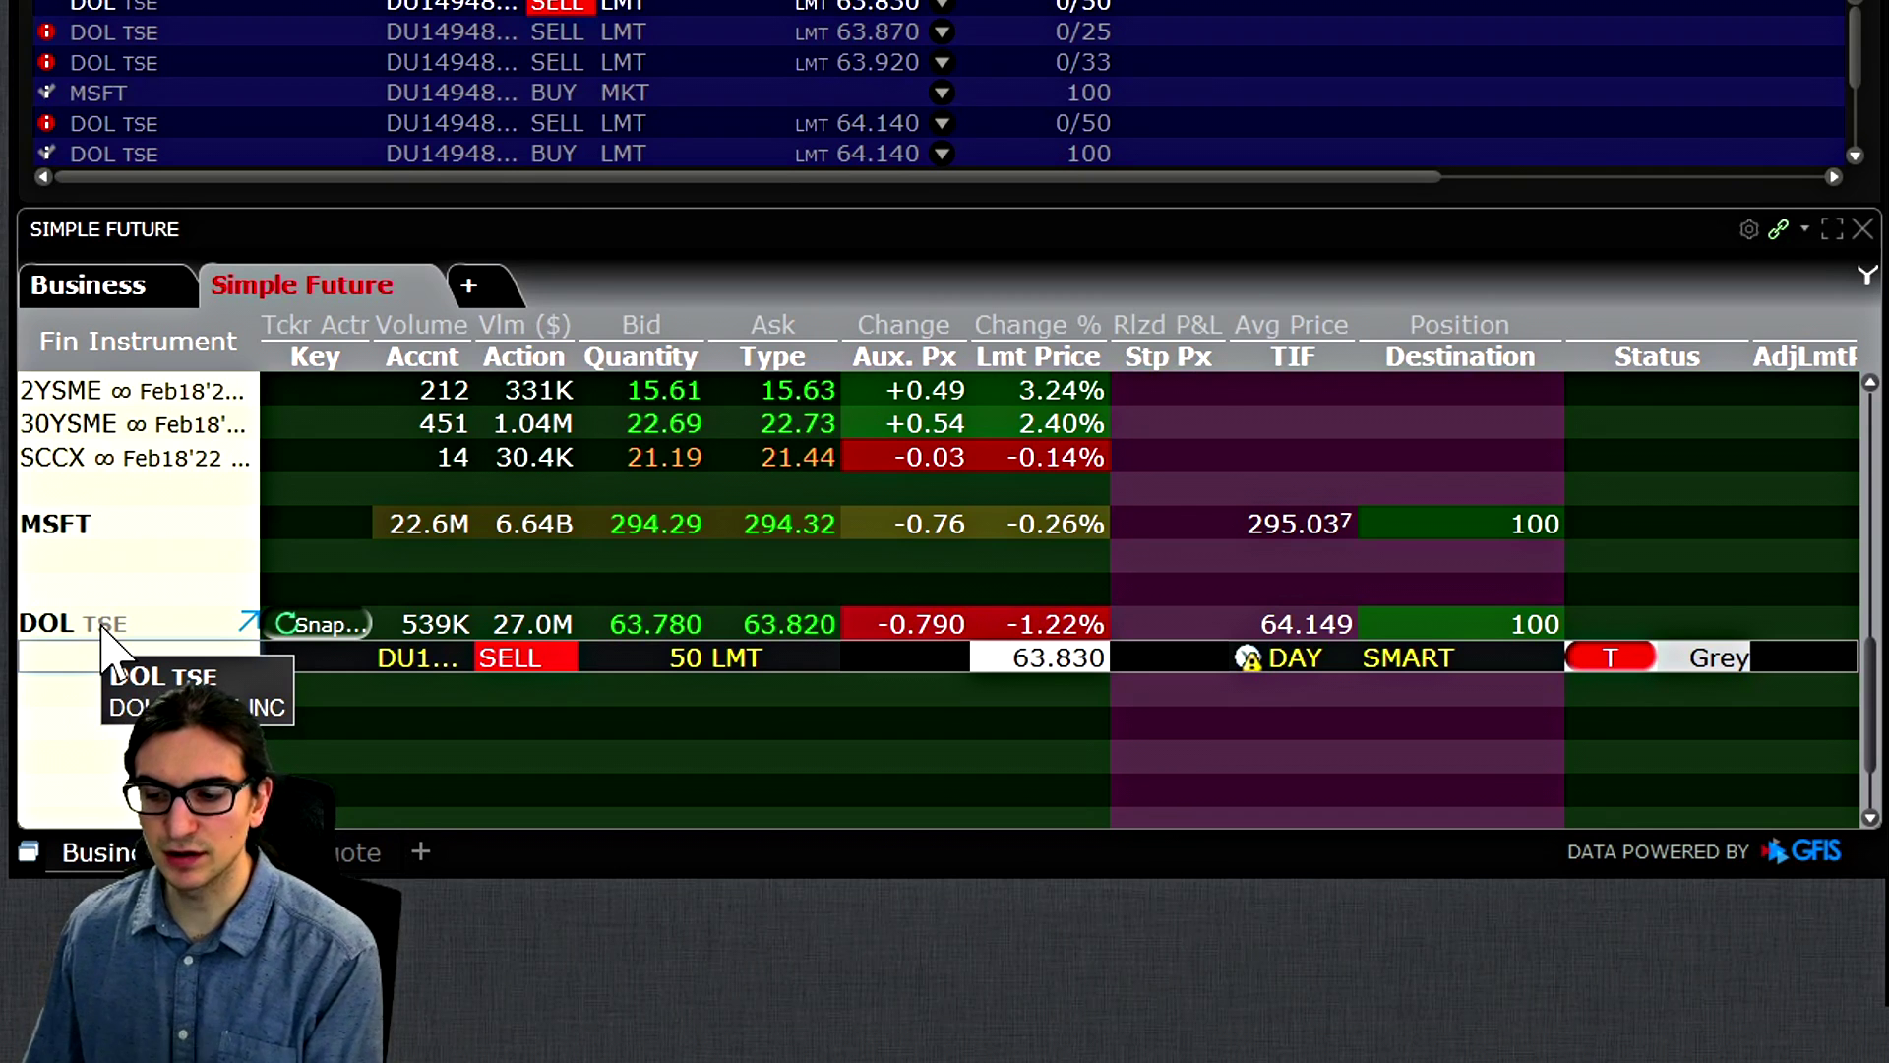
mouse_move(645, 665)
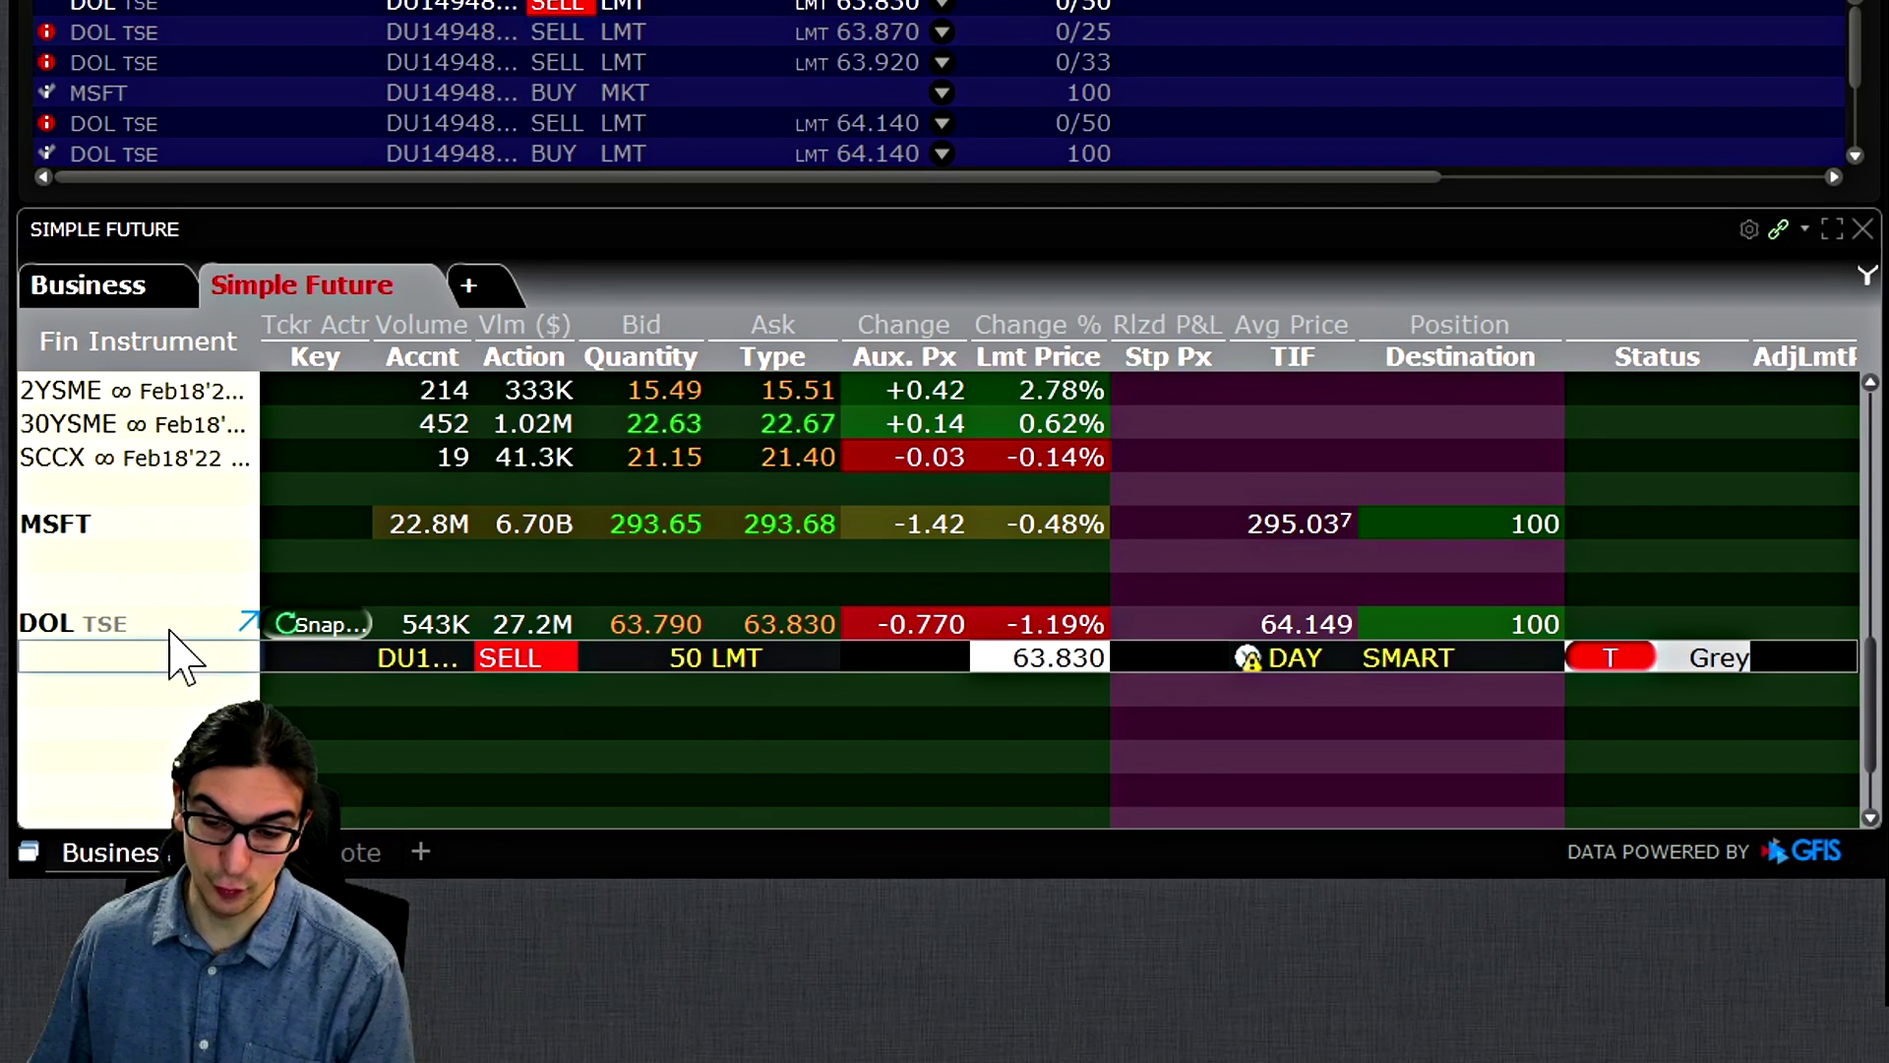
Step: Prepare a limit sell order closing 100% of the DOL position from the watchlist
right_click(138, 628)
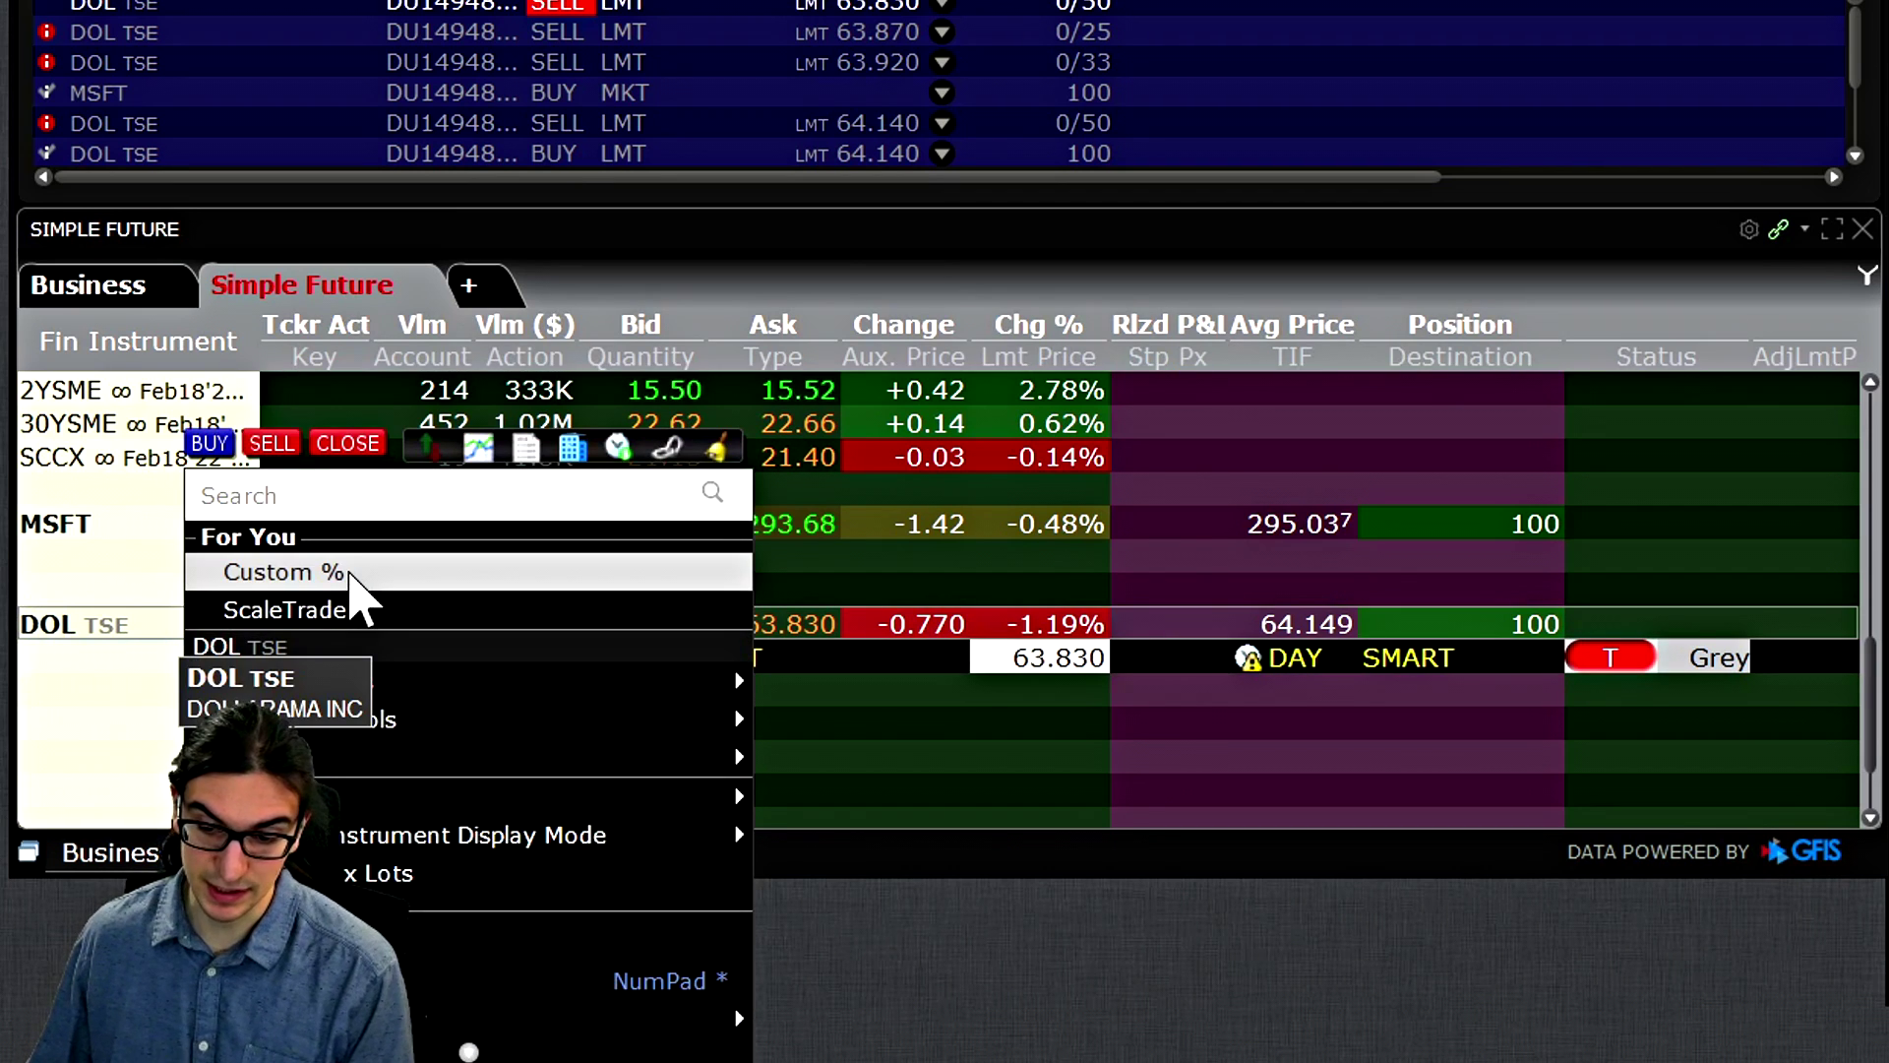
left_click(349, 573)
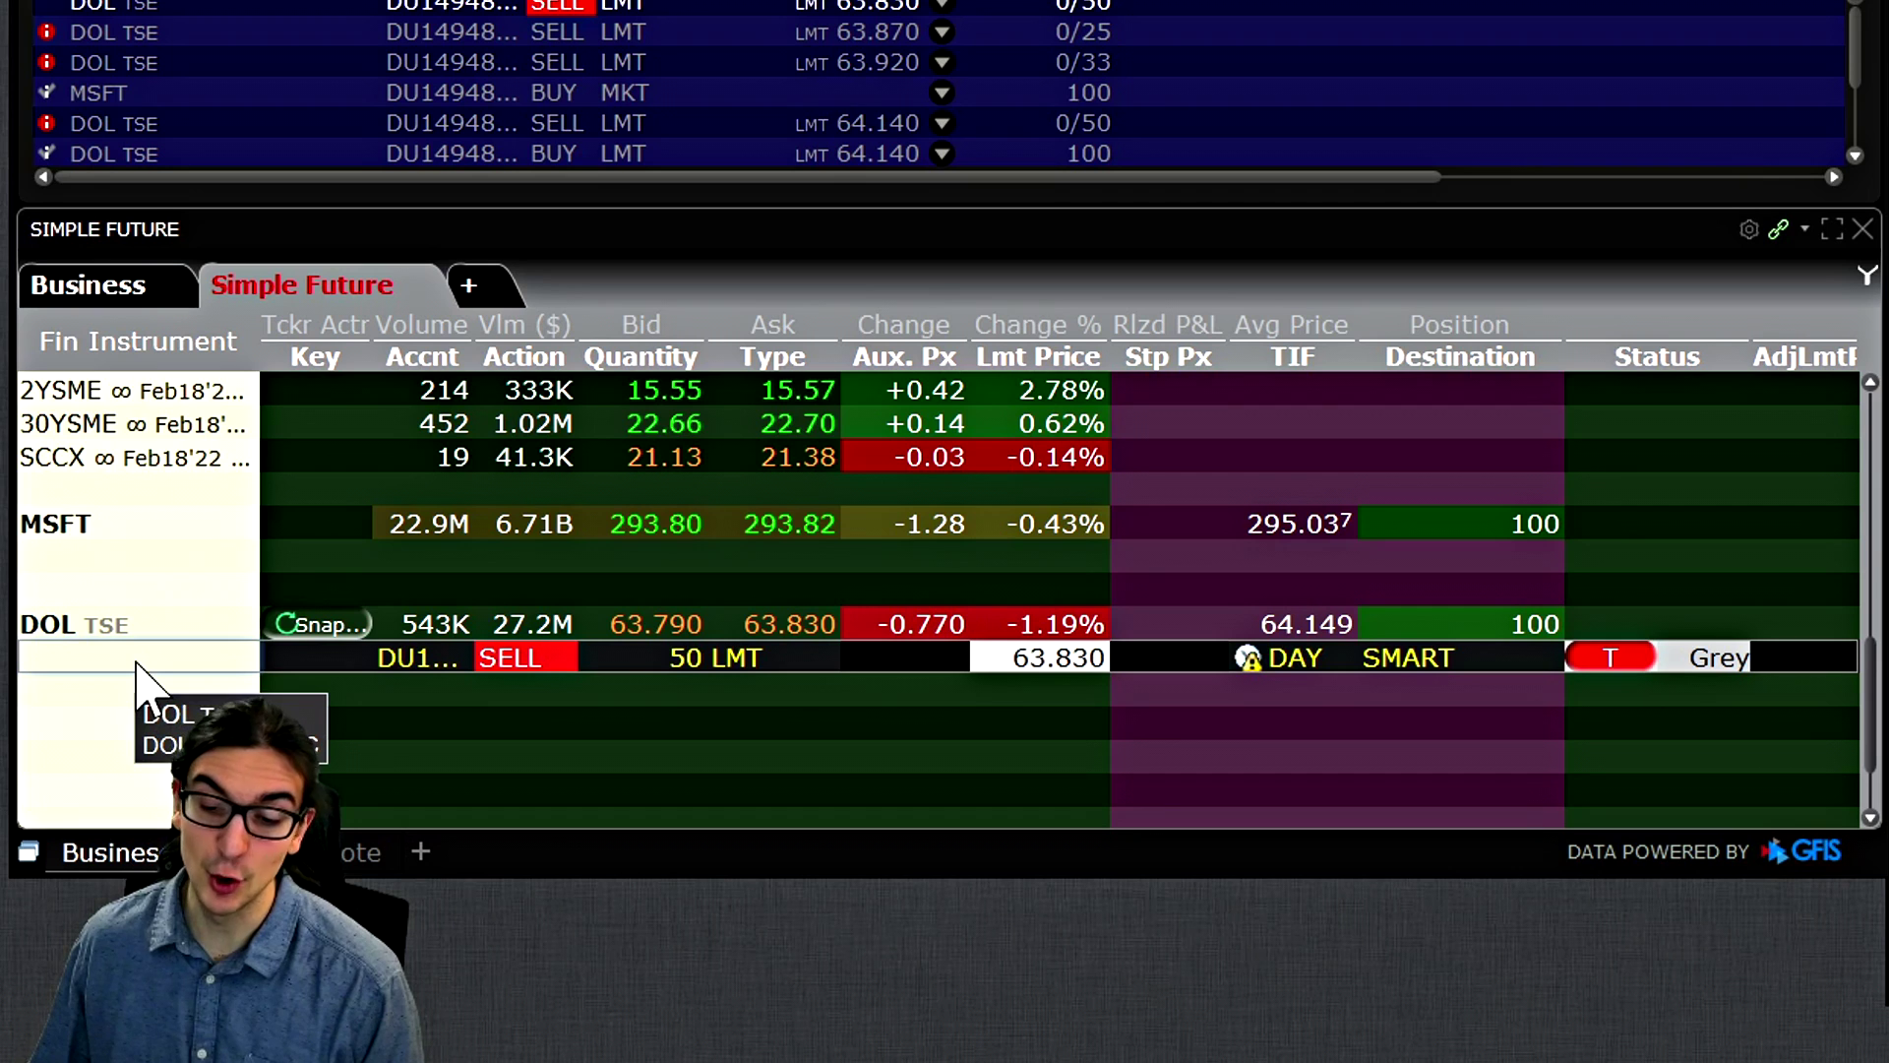
right_click(137, 679)
mouse_move(492, 756)
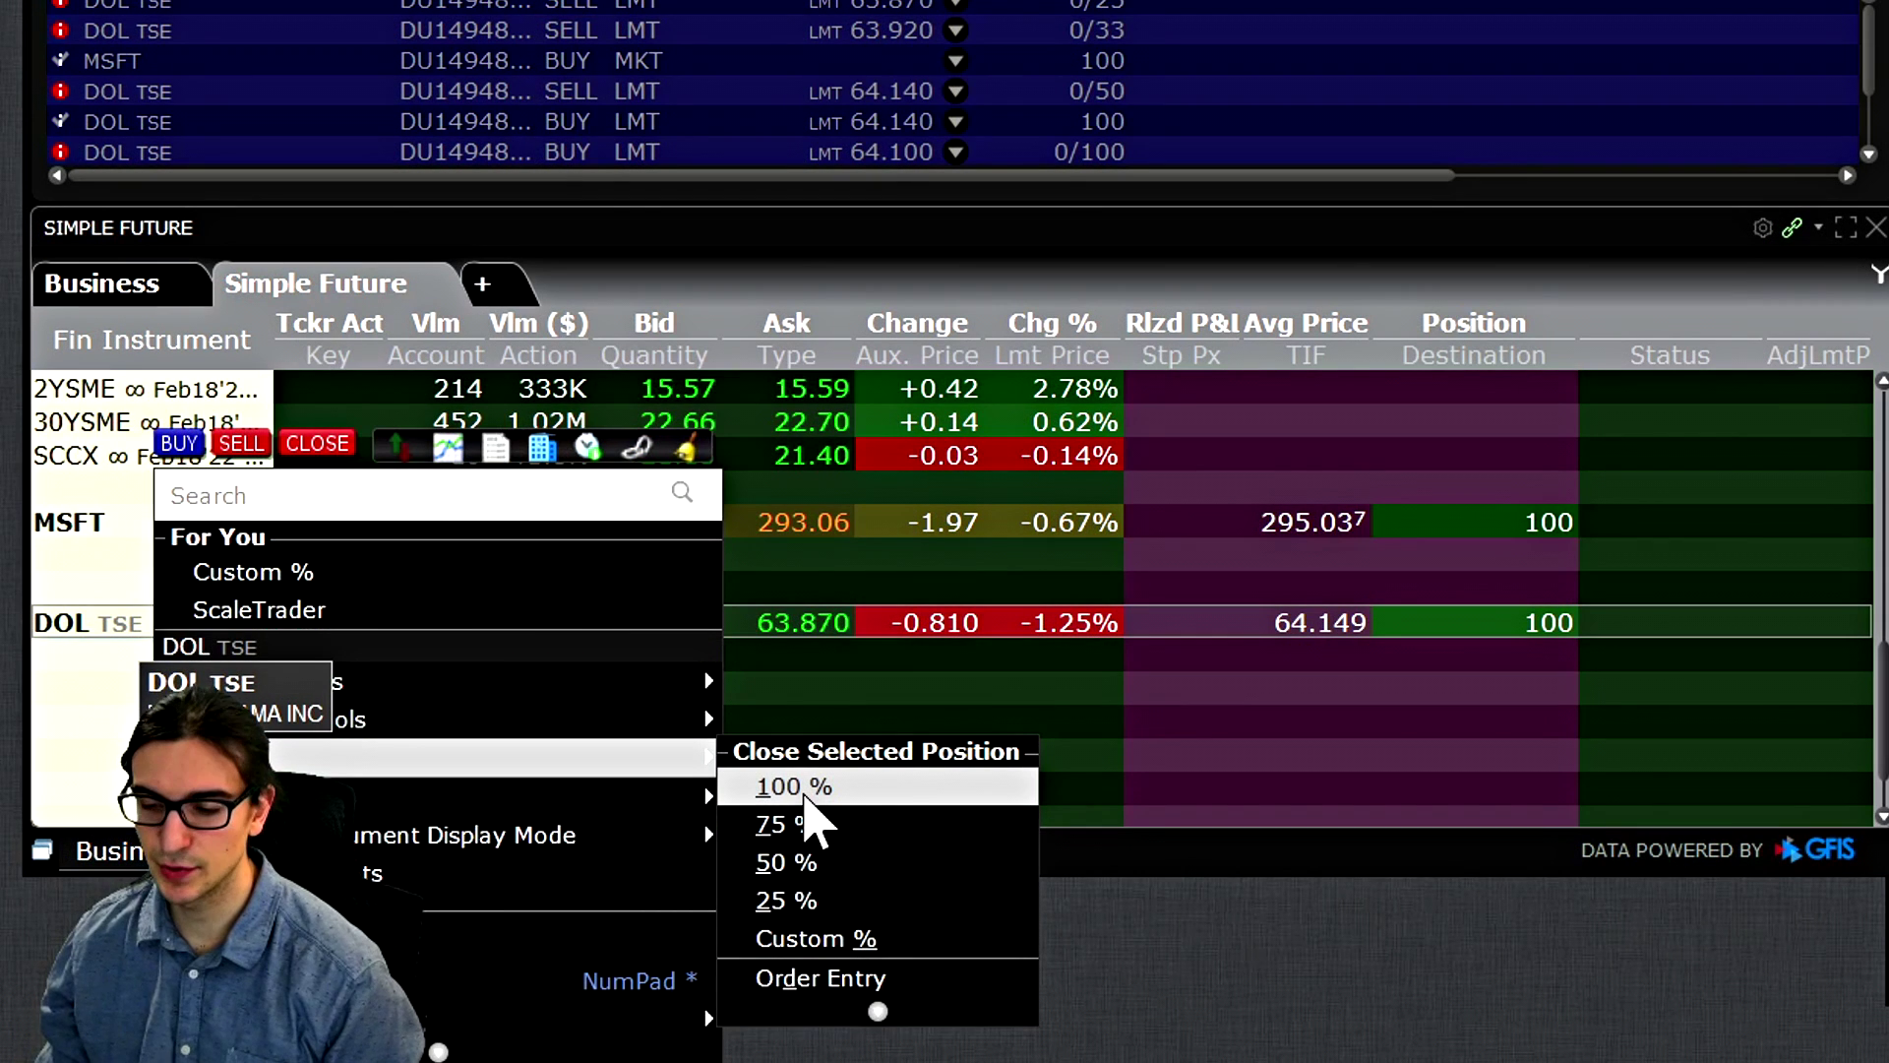
left_click(805, 792)
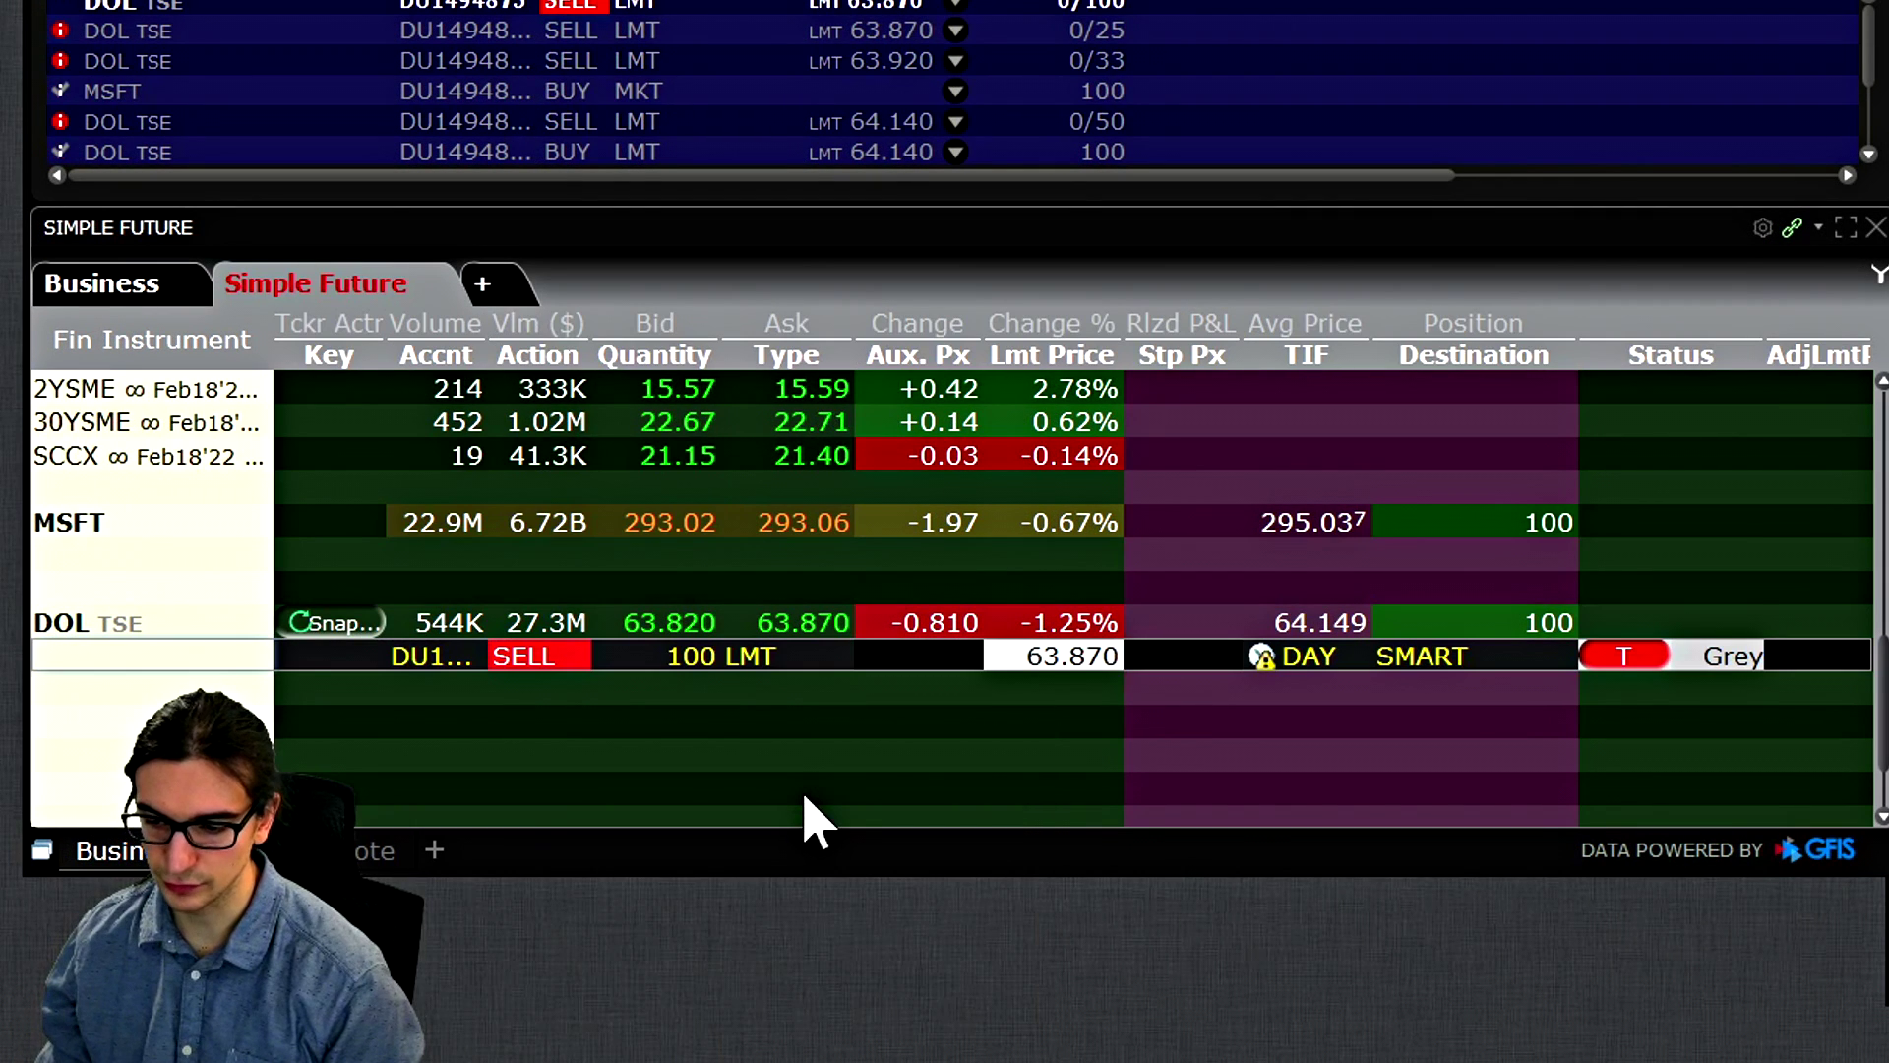
Step: Open an order ticket closing the MSFT position of 100 shares and set its price to MARKET
right_click(109, 521)
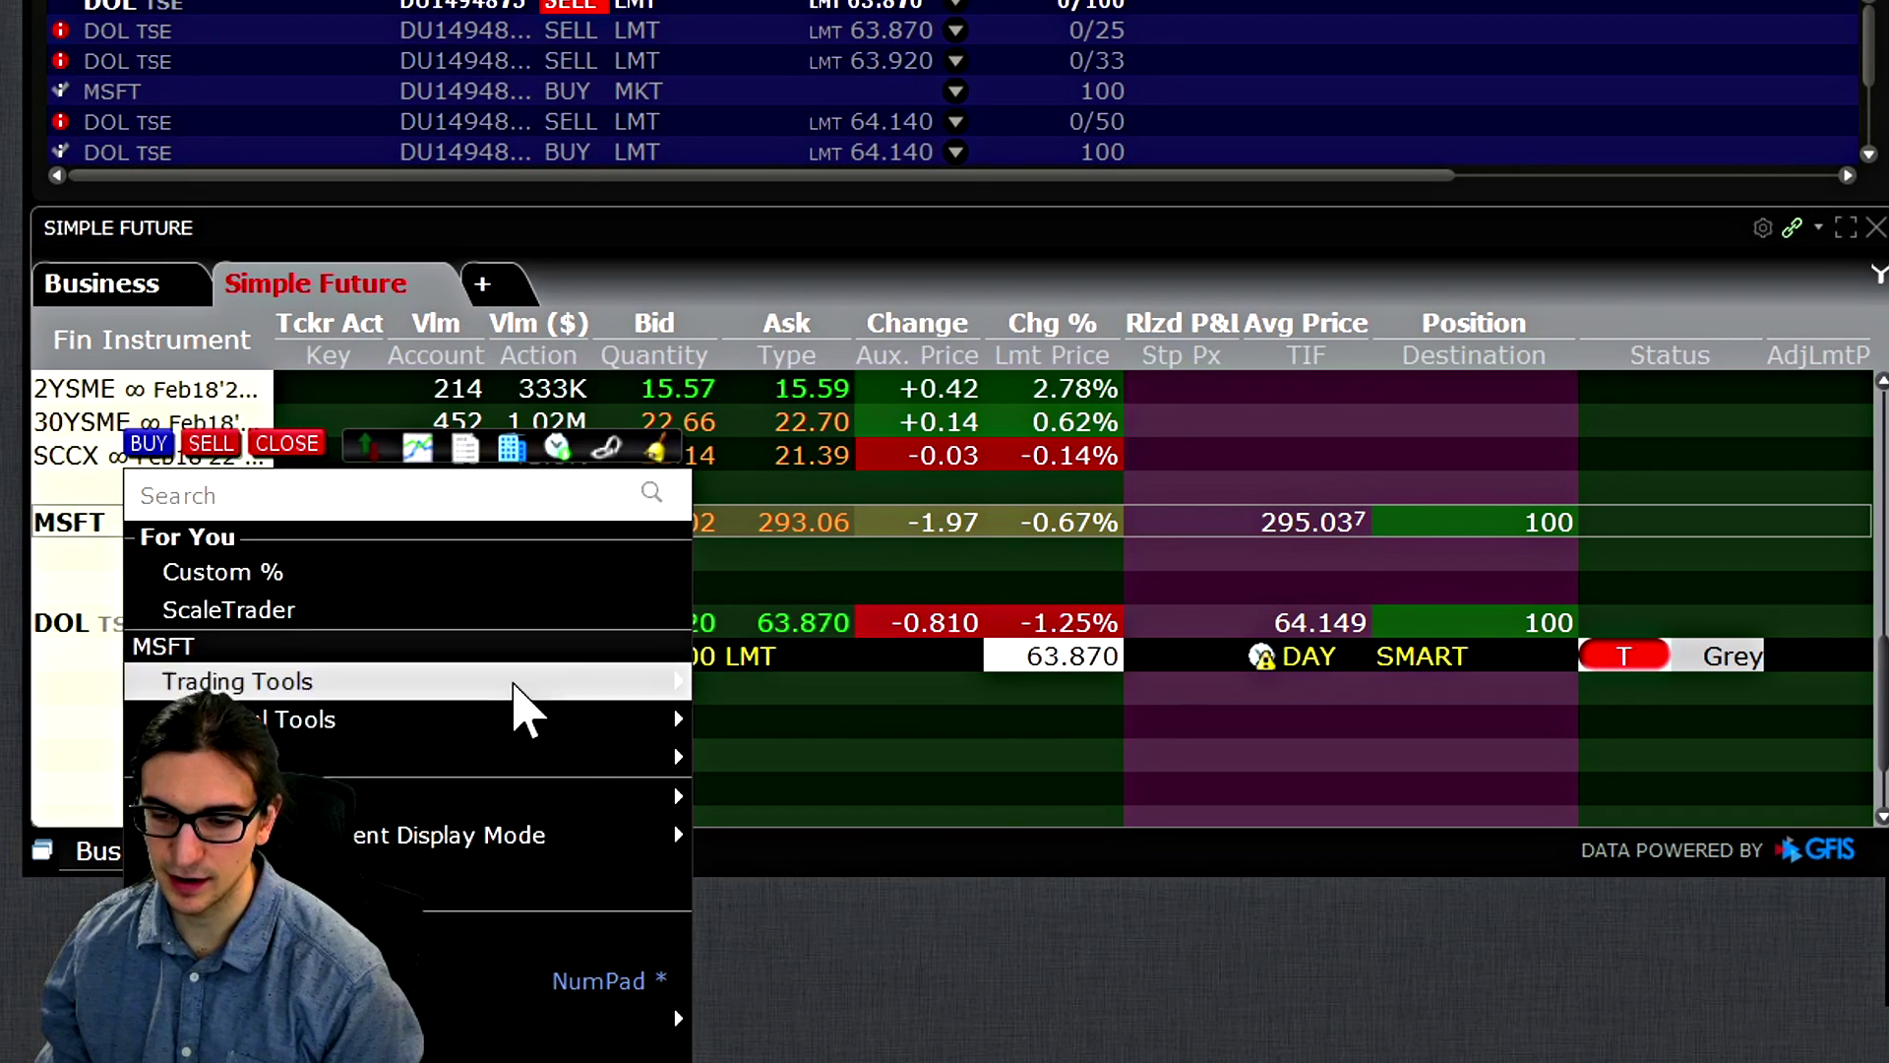
mouse_move(611, 787)
left_click(762, 814)
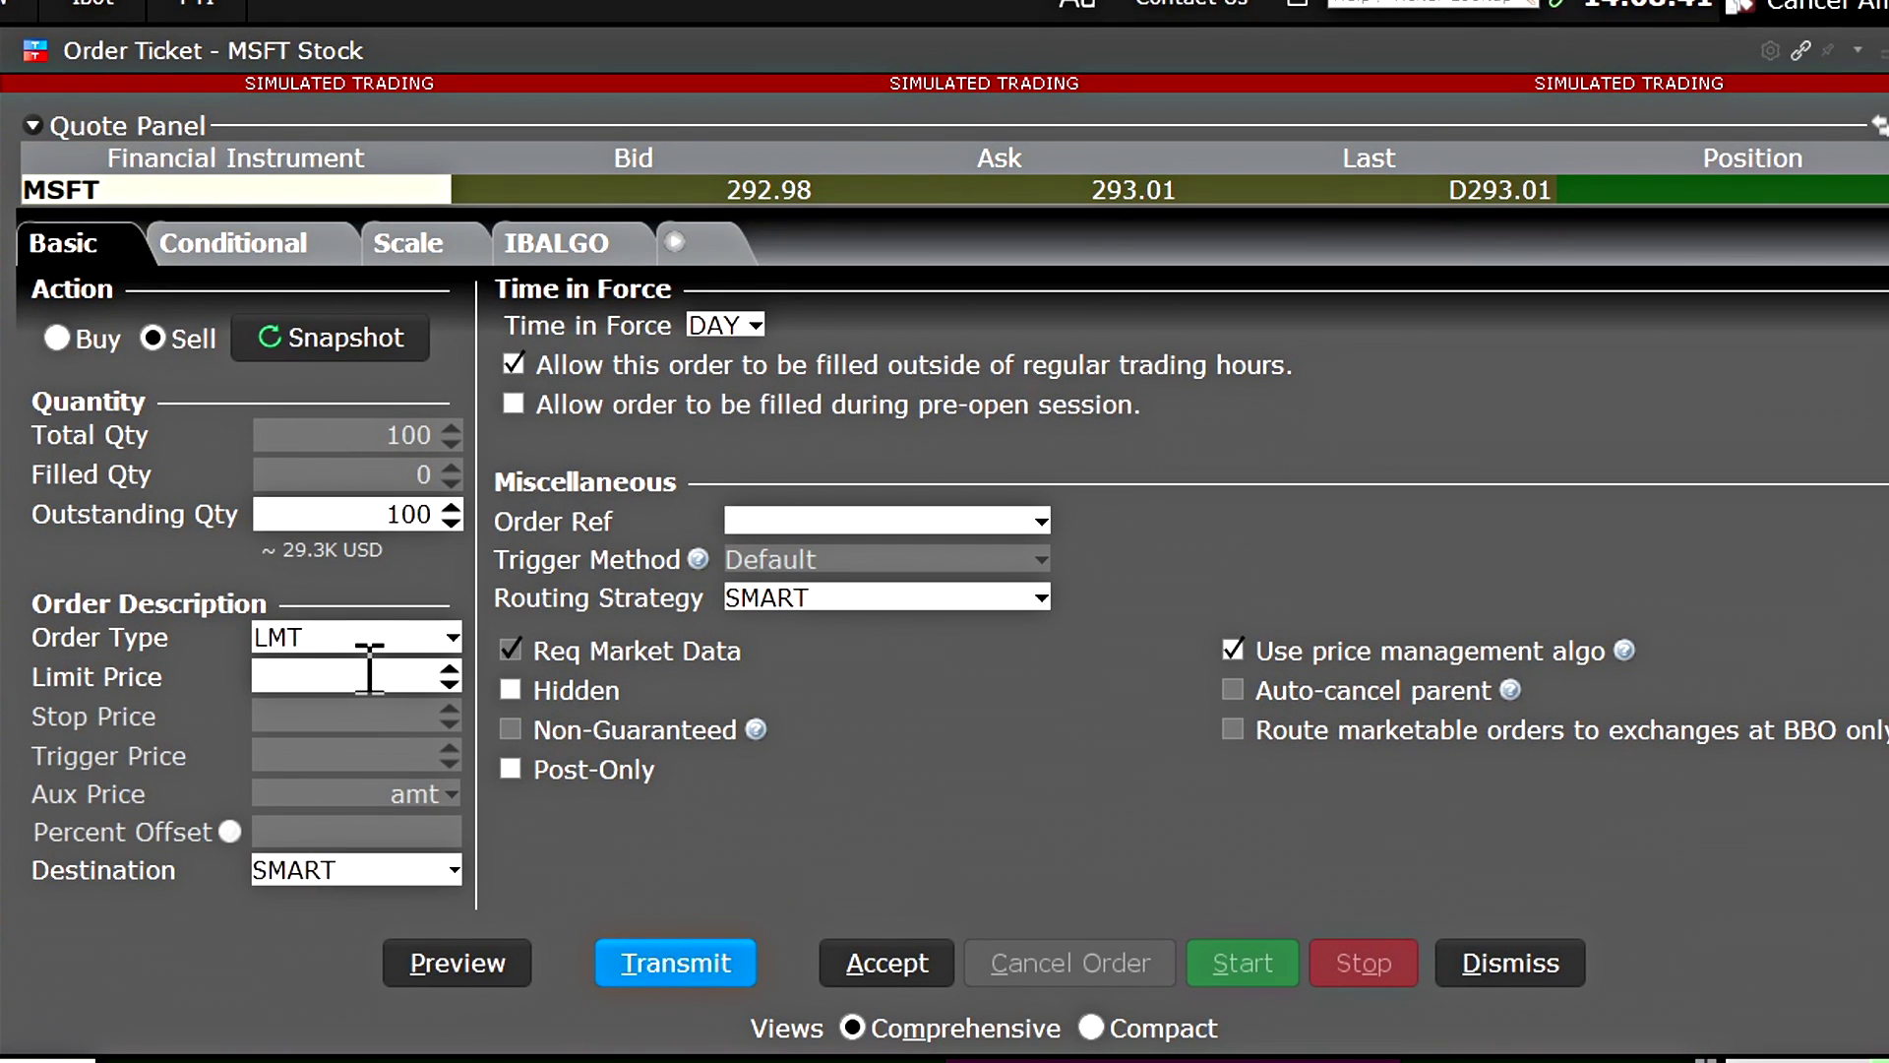
left_click(369, 676)
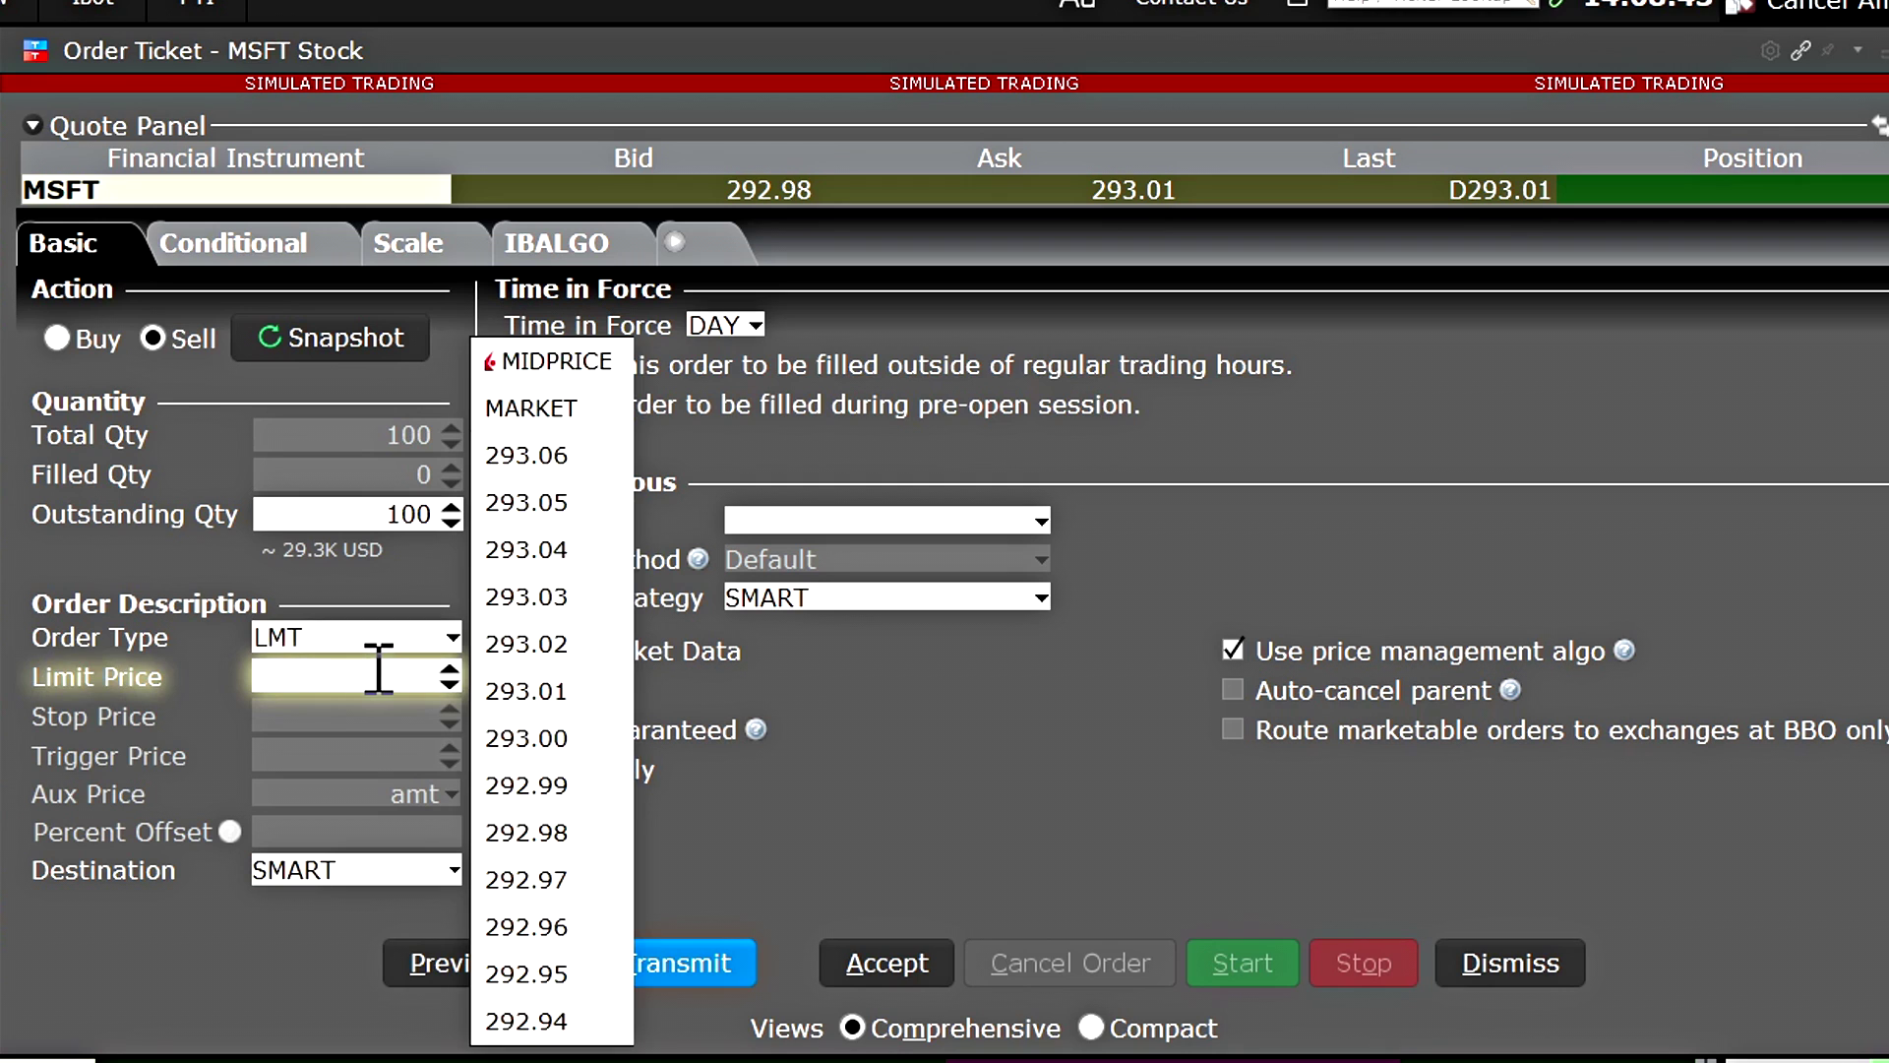
left_click(531, 408)
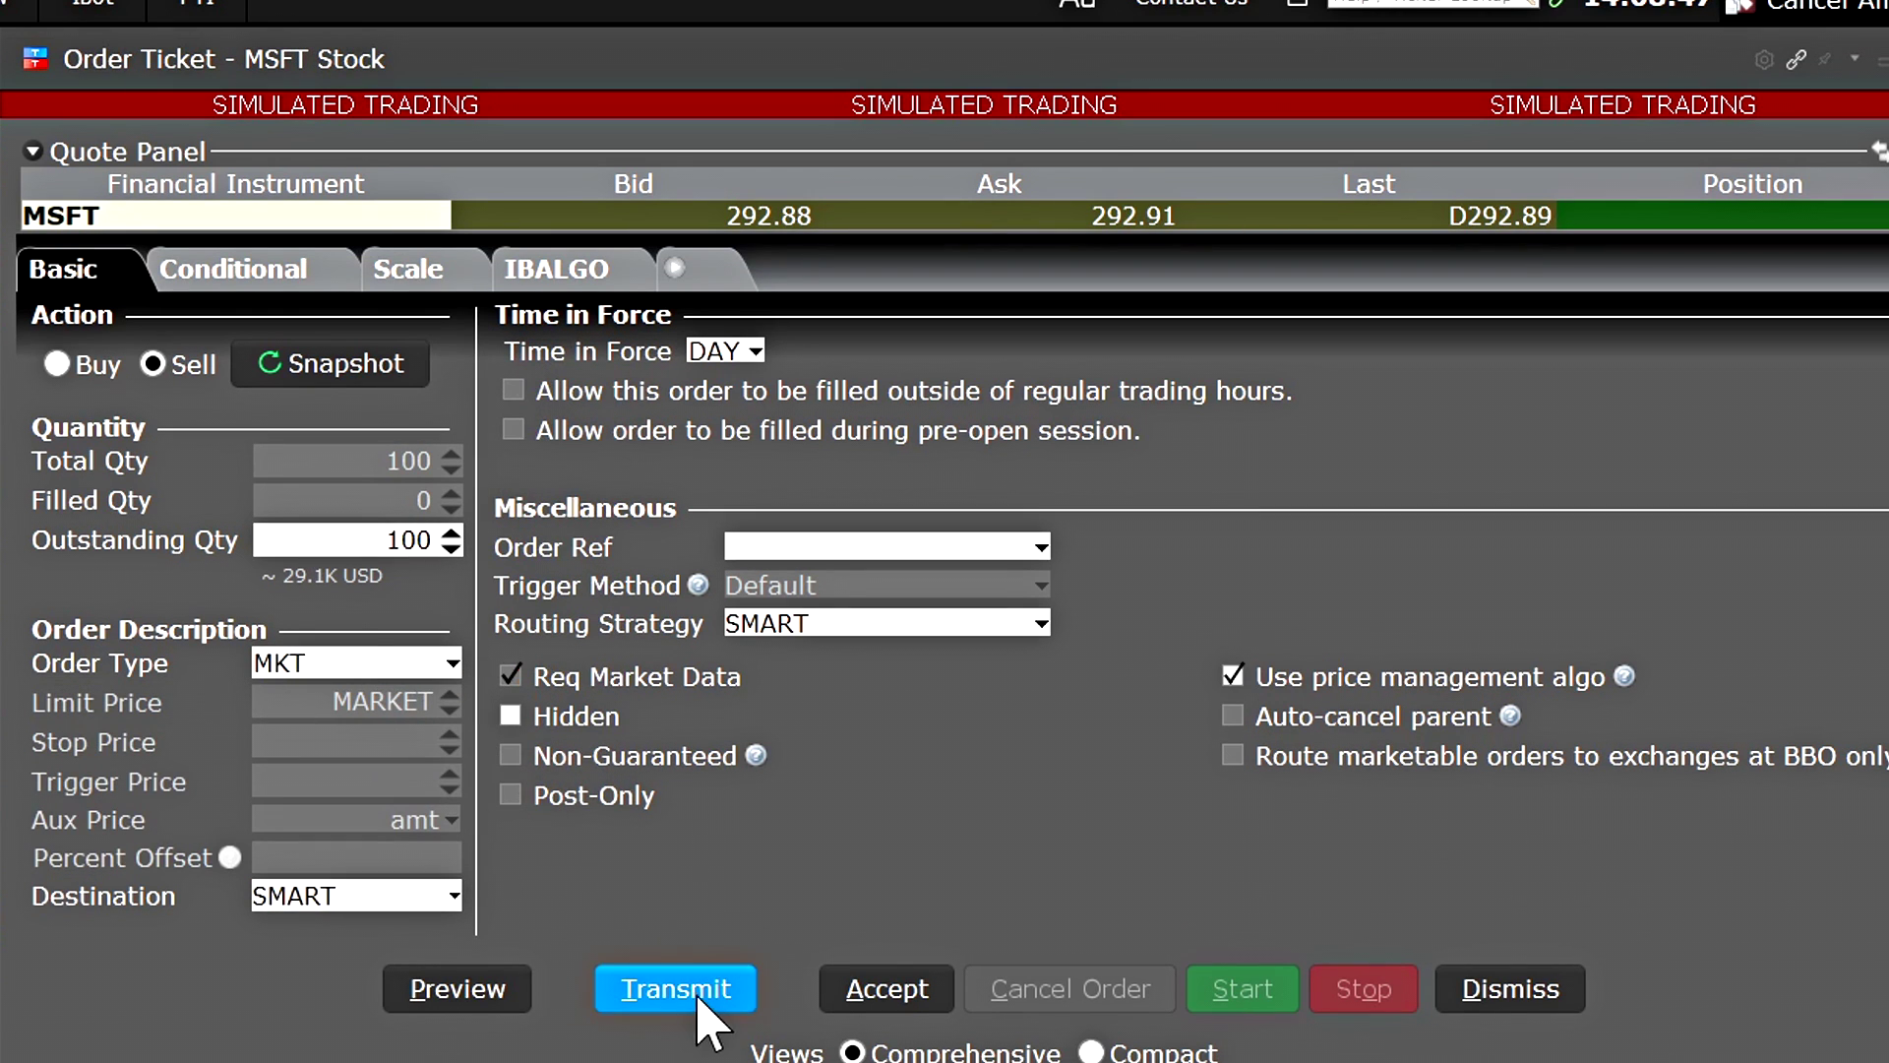
Step: Transmit the MSFT market sell order, overriding the missing market data warning, and transmit the DOL limit sell order for 100 shares
left_click(699, 989)
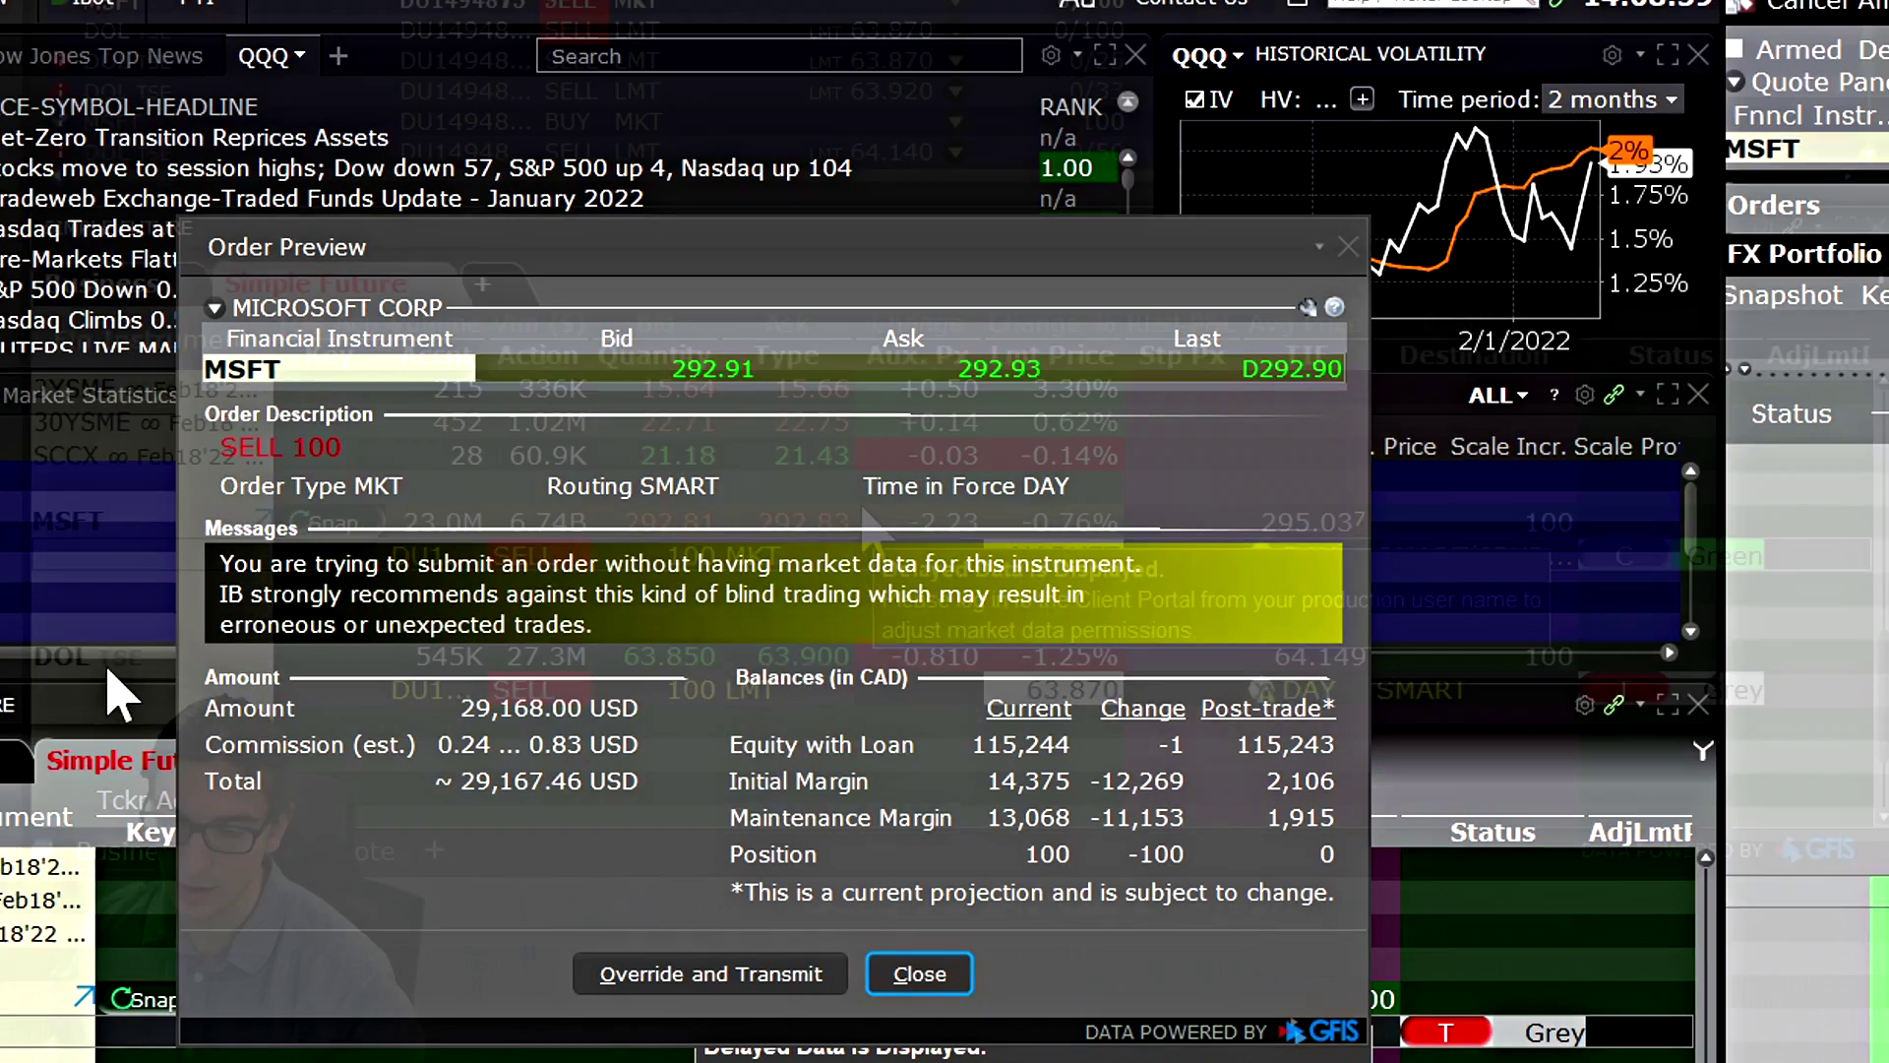
left_click(710, 974)
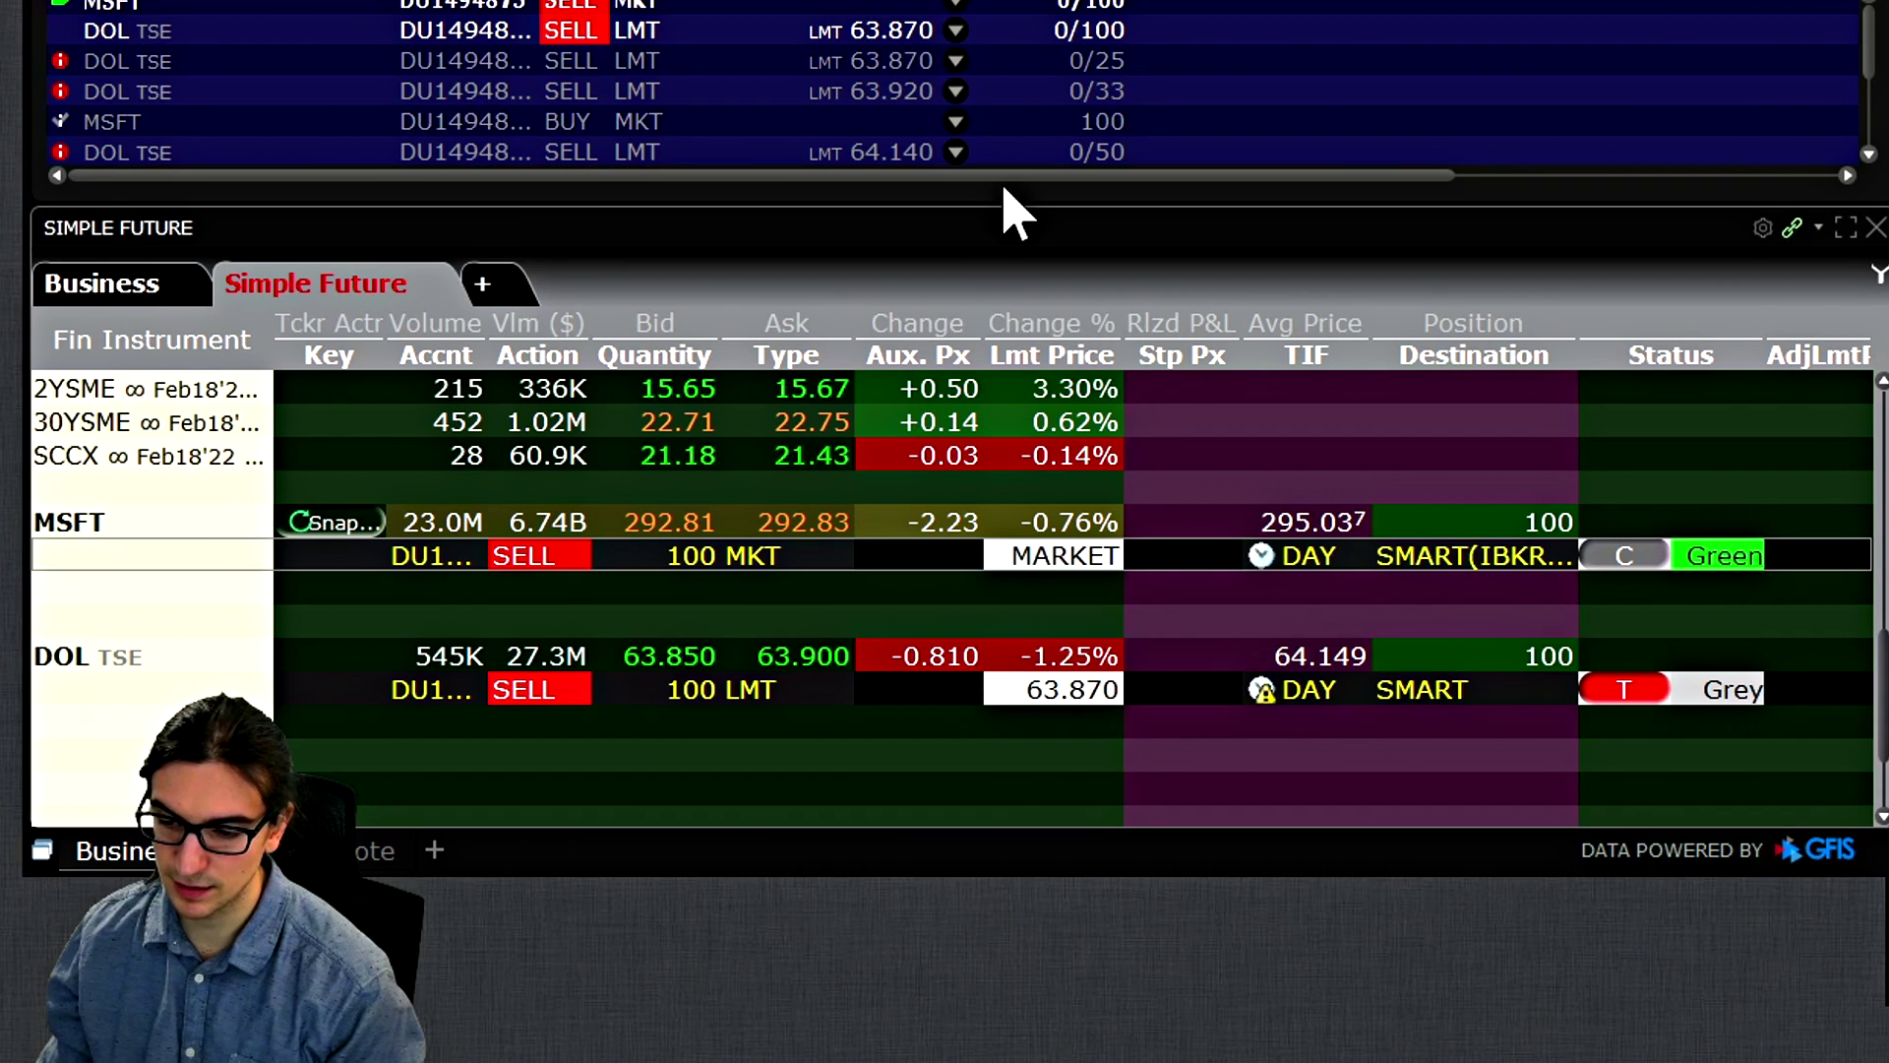
left_click(1622, 694)
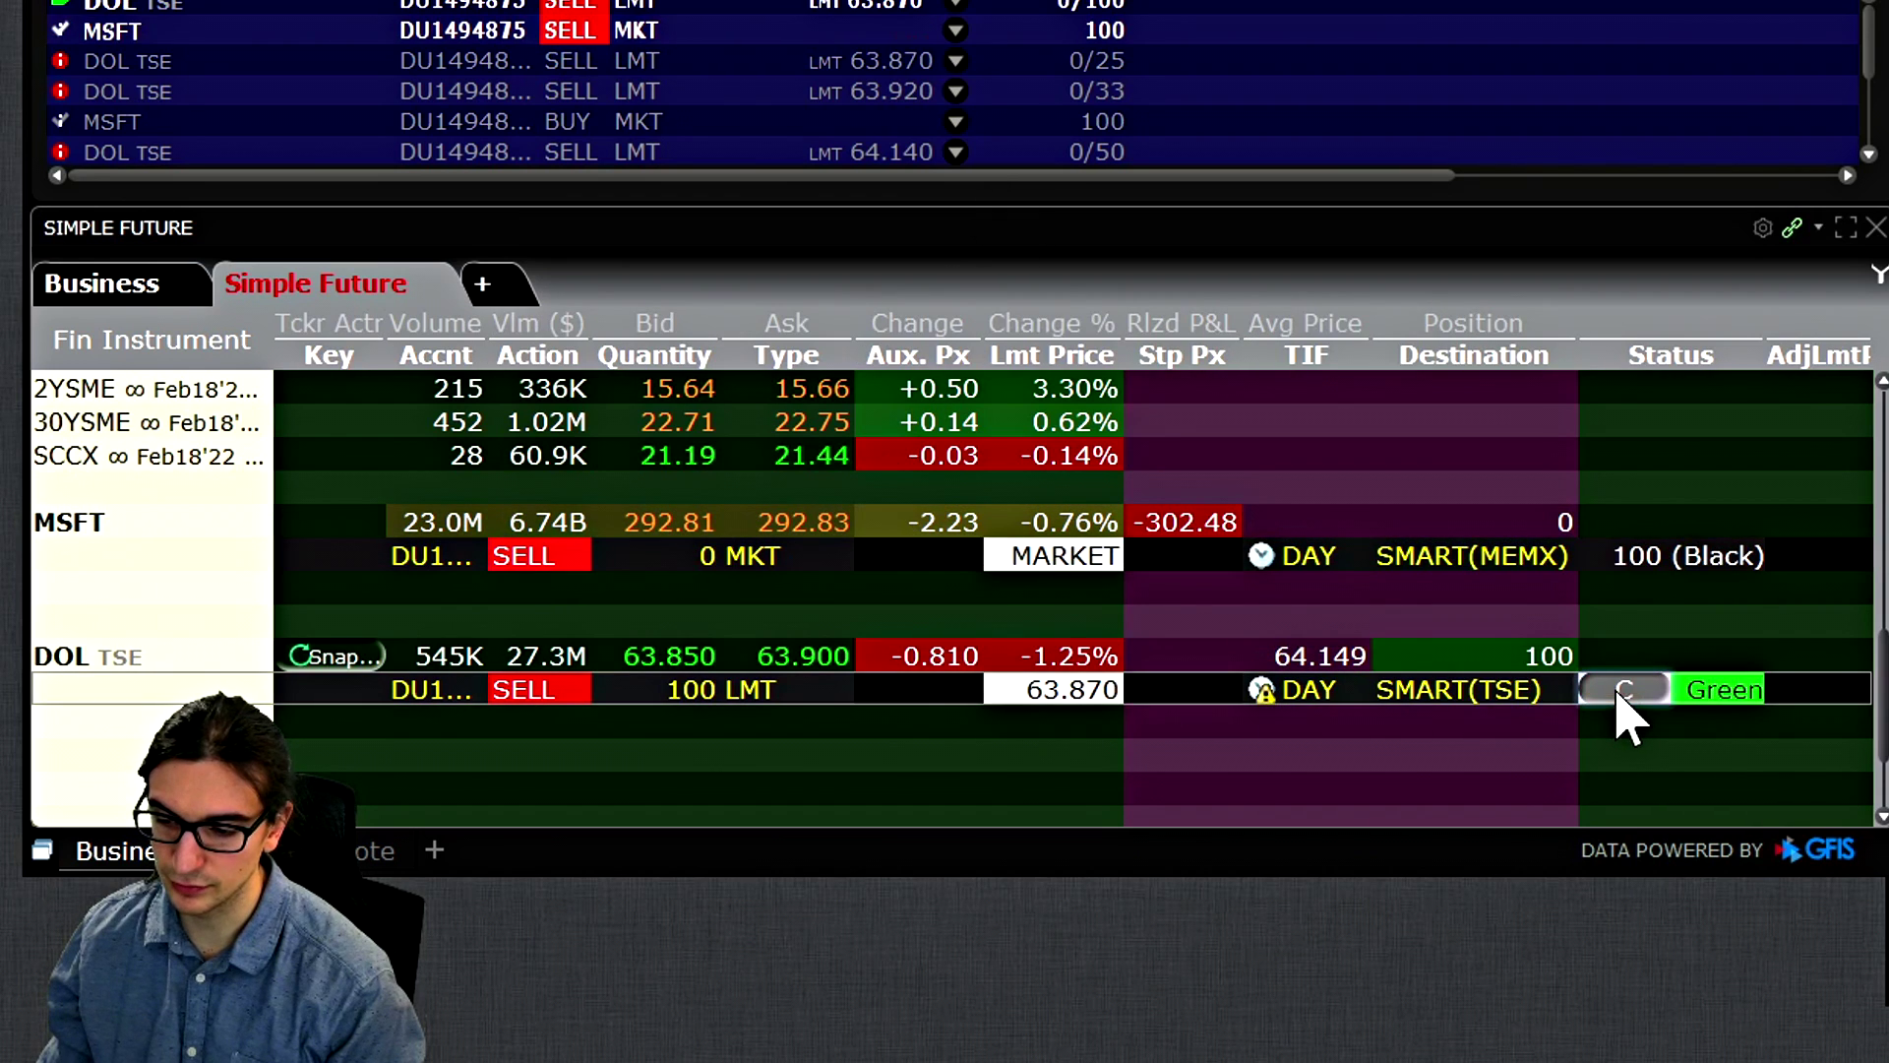